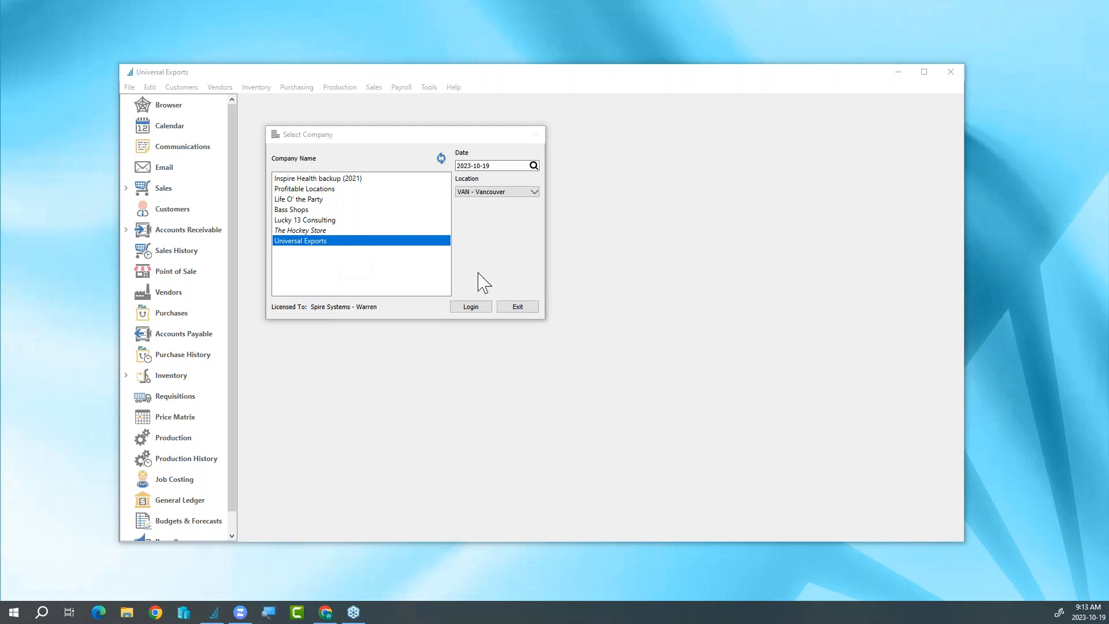
- Log in to the Universal Exports company and view the purchase order linked to the Fitness Dev reminder due today
left_click(477, 310)
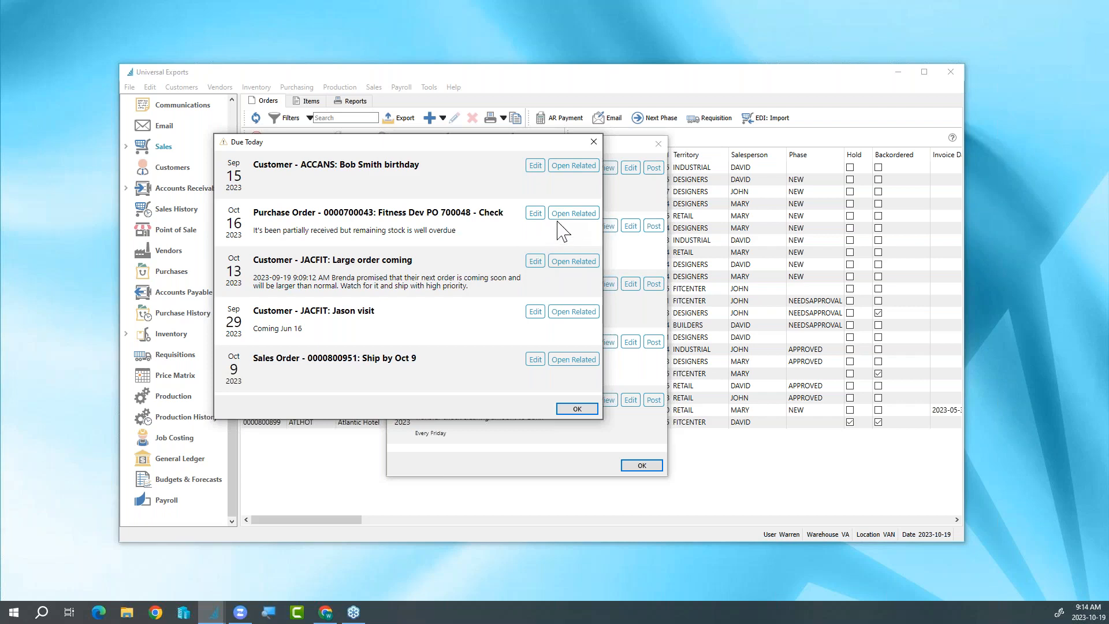
left_click(573, 214)
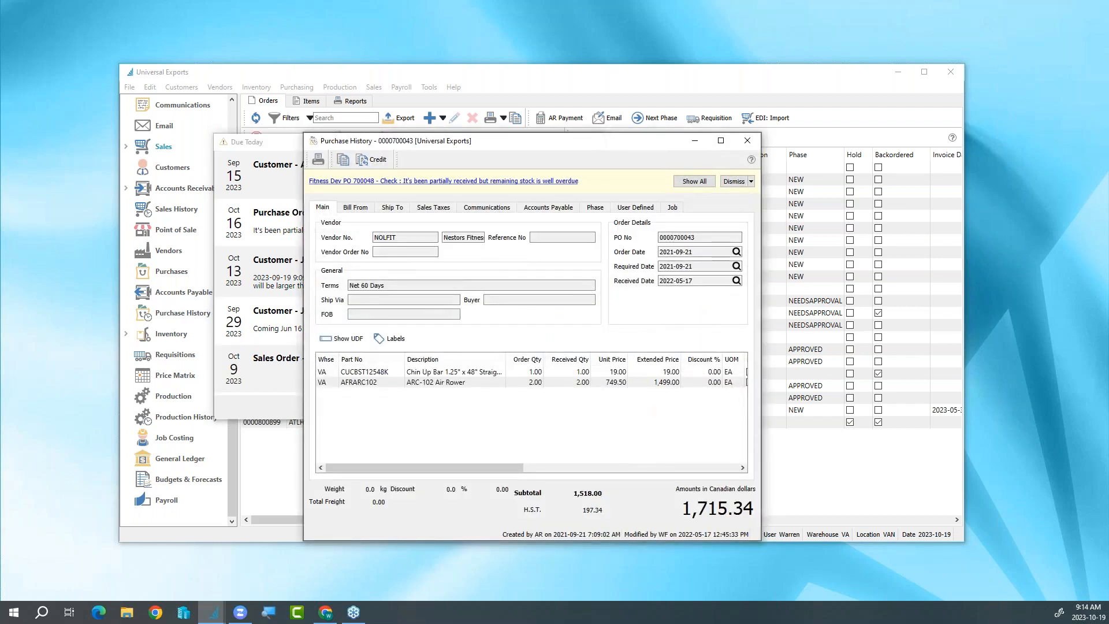
left_click(747, 140)
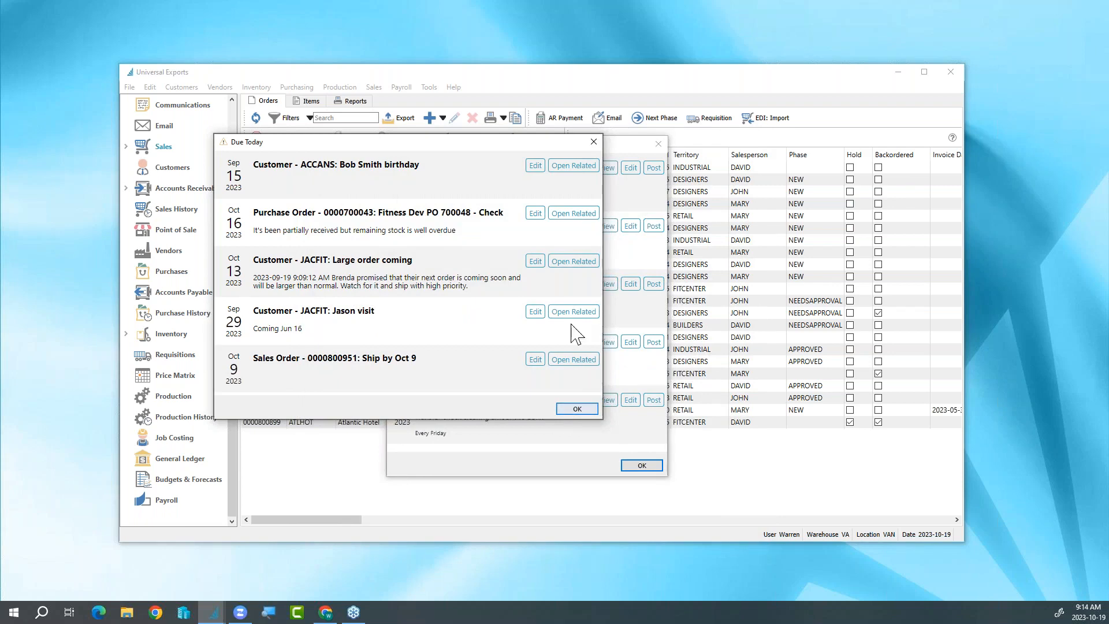
- Mark the Sep 29 customer visit note as completed and close the list of reminders due today
left_click(535, 312)
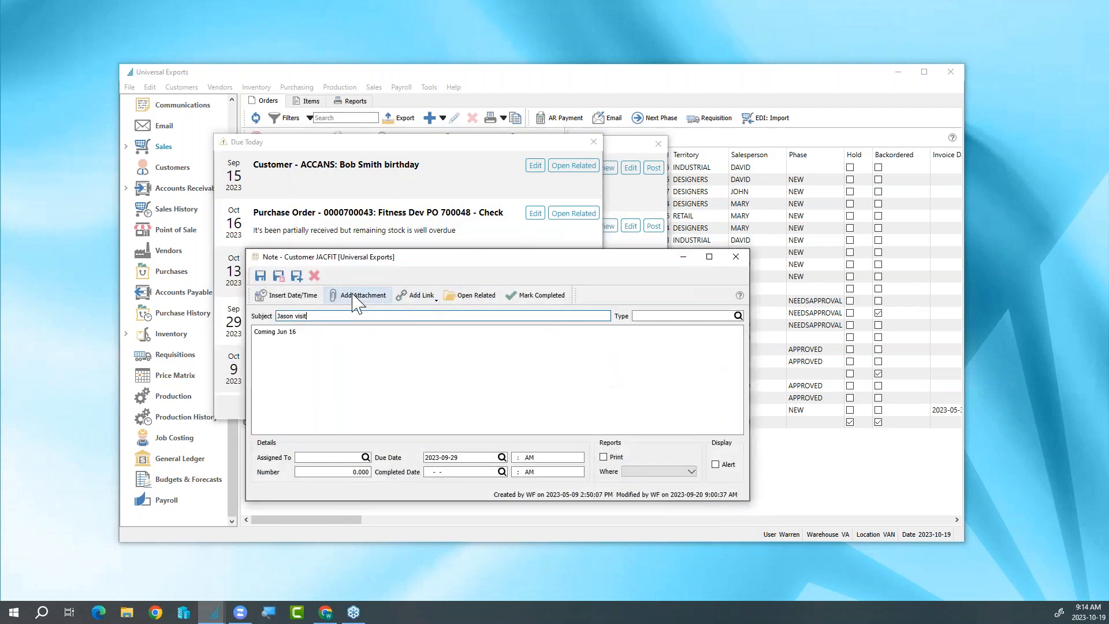
left_click(543, 299)
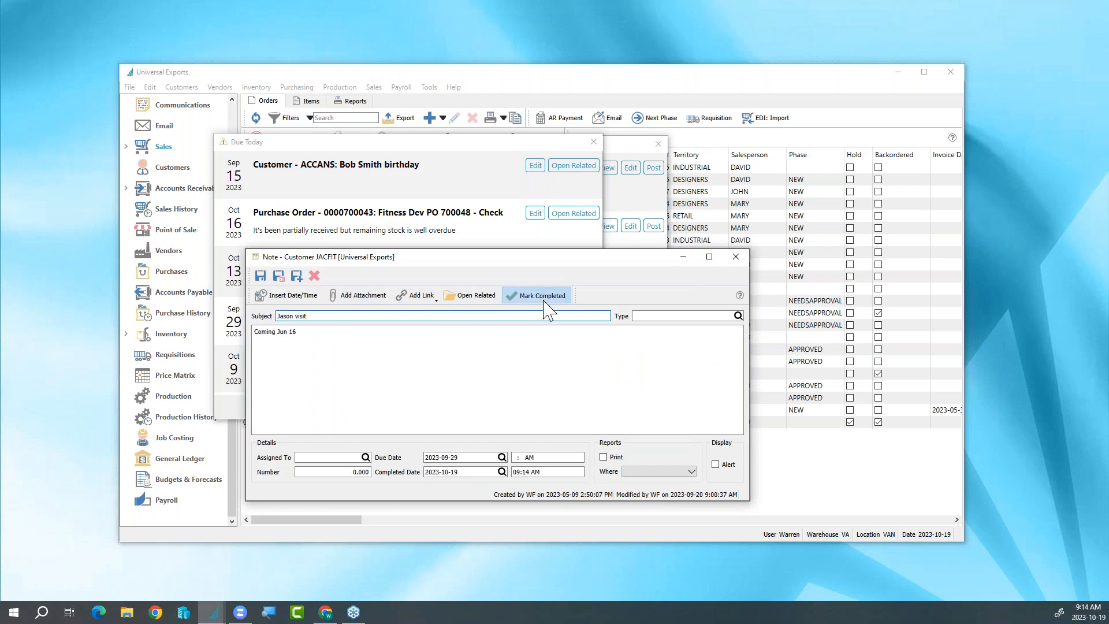
left_click(735, 256)
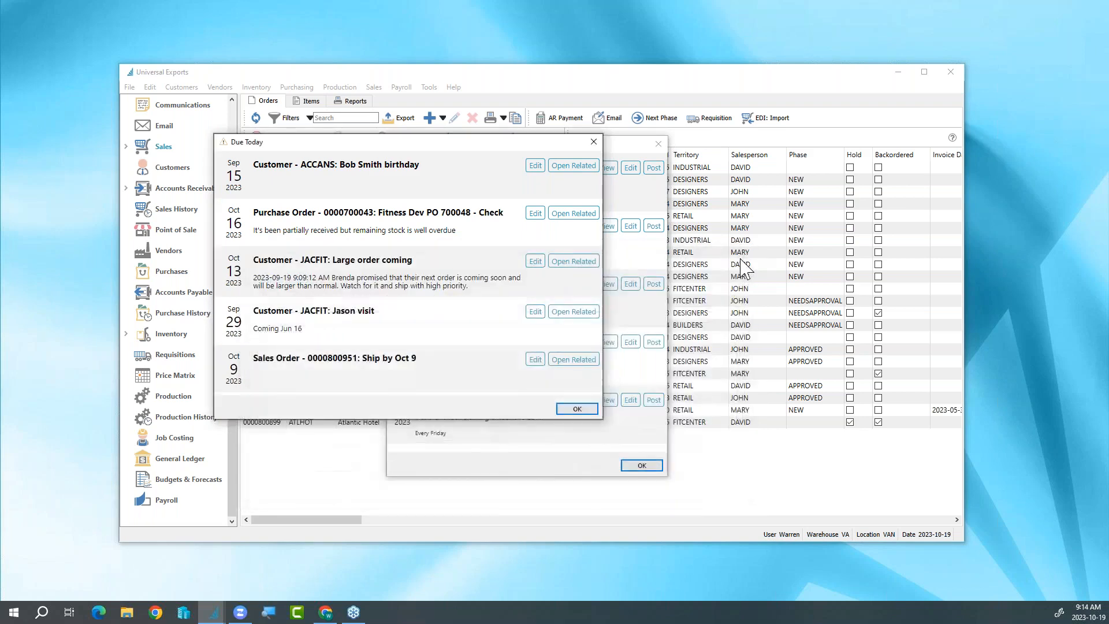
left_click(569, 410)
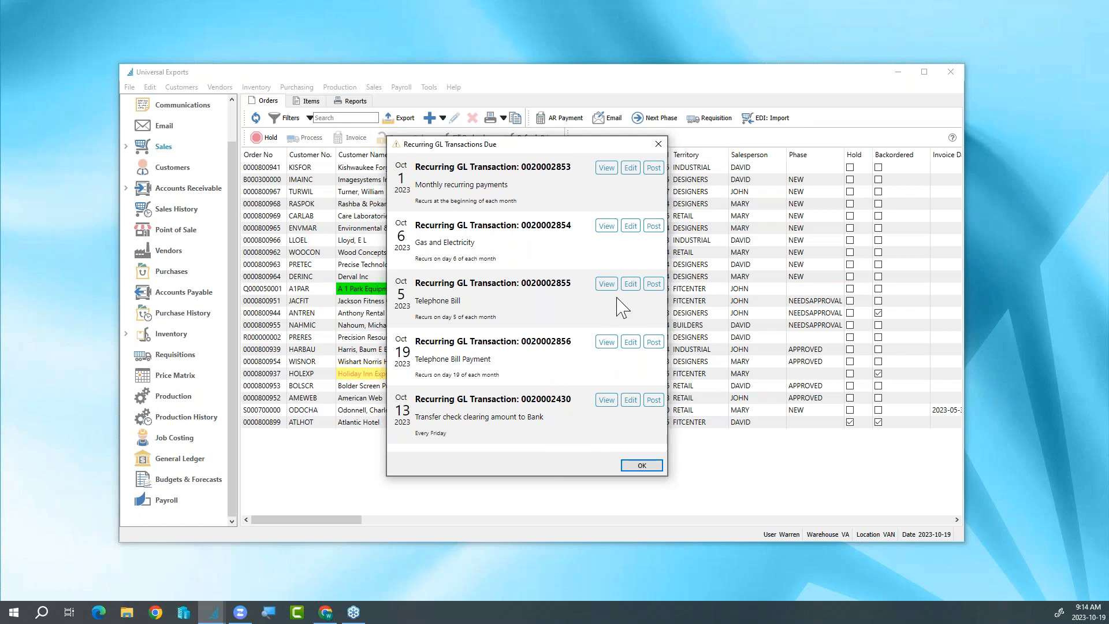
- Post the Gas and Electricity recurring GL transaction and close the list of due recurring transactions
left_click(653, 226)
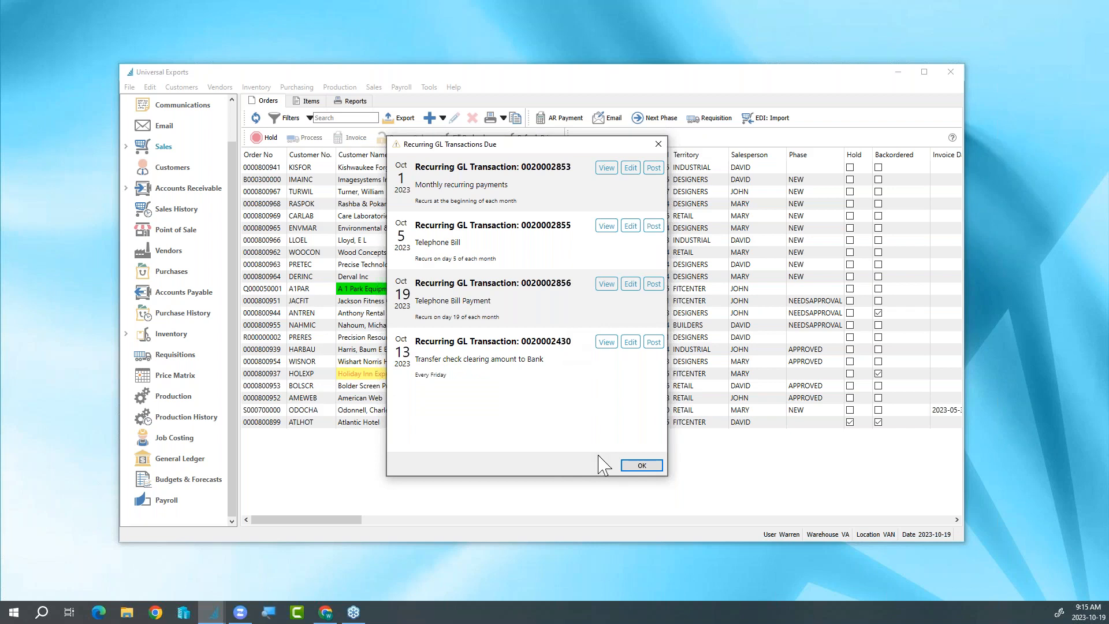
left_click(635, 467)
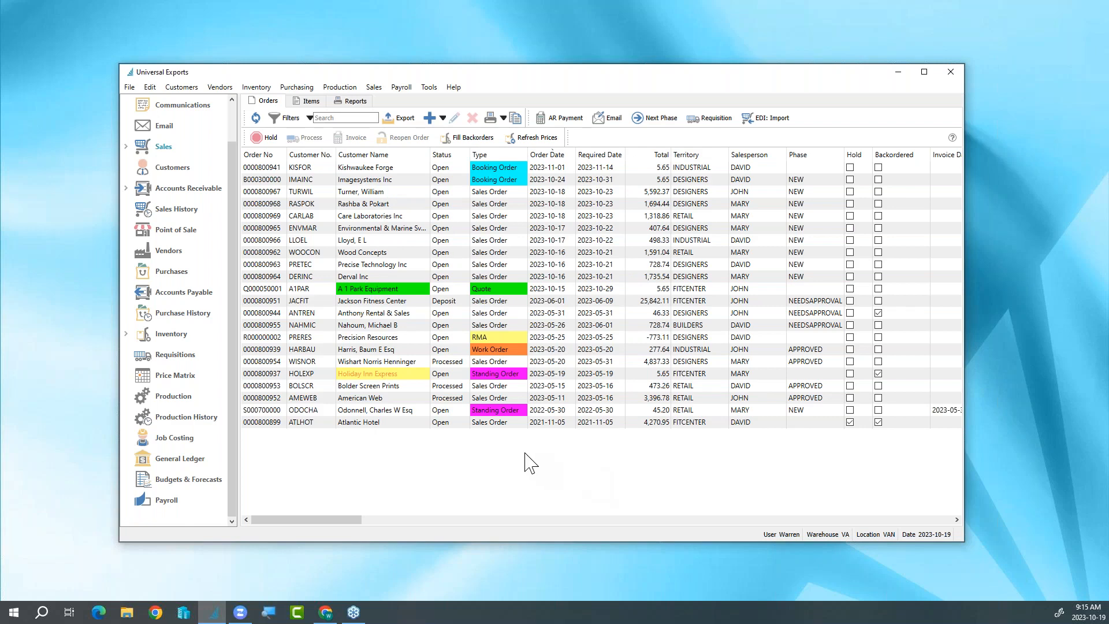
- Create a new sales order for Jackson Fitness Center, finding the customer by a contact's first name
left_click(443, 118)
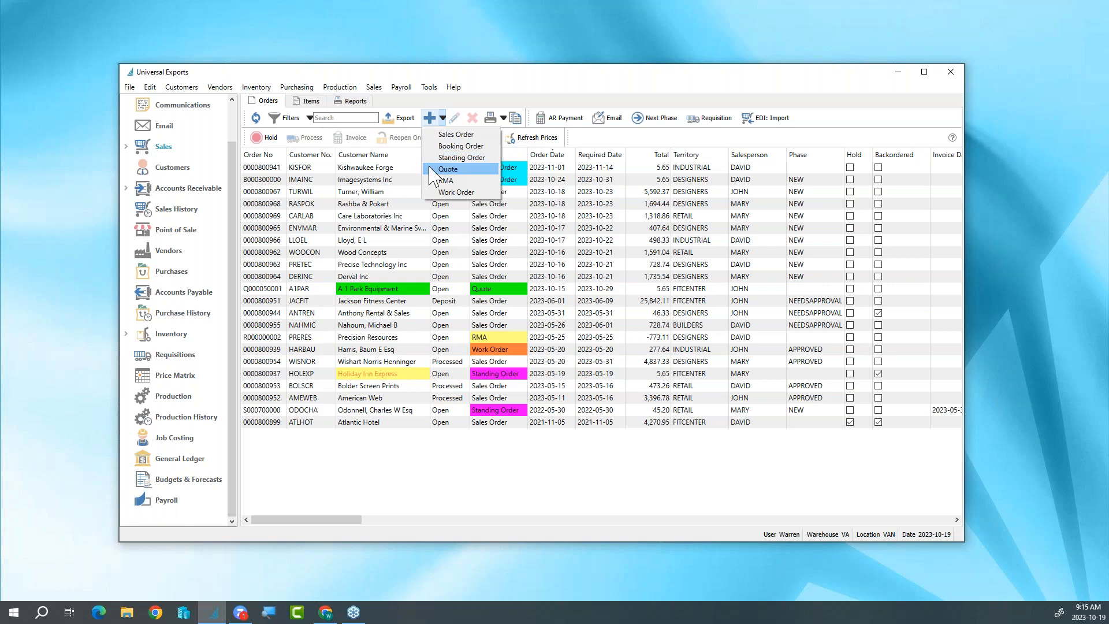
left_click(431, 135)
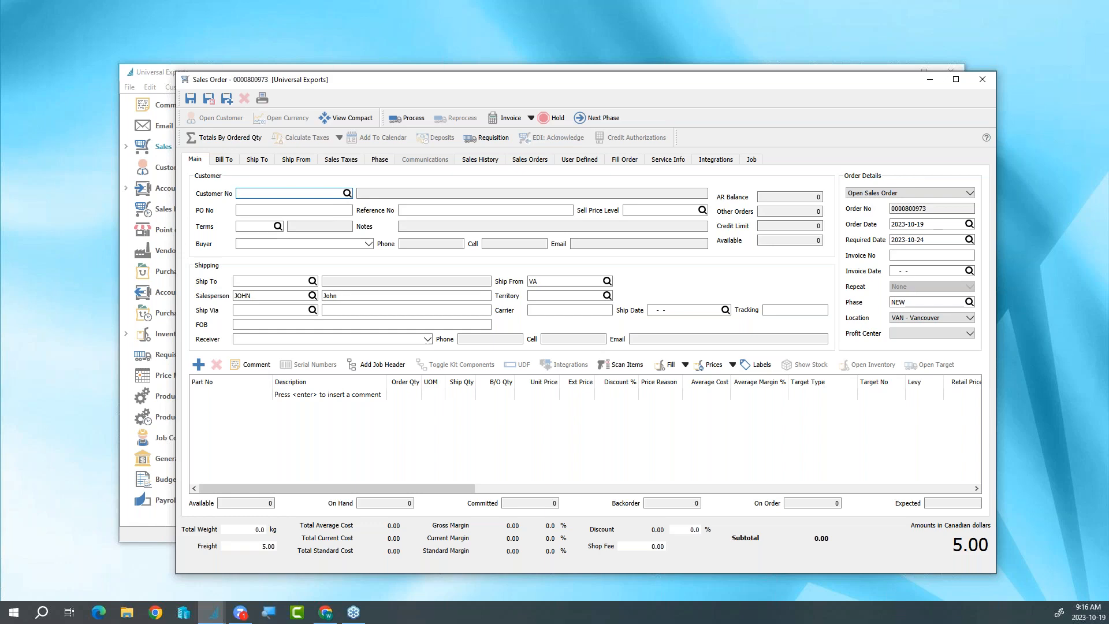
type("AC")
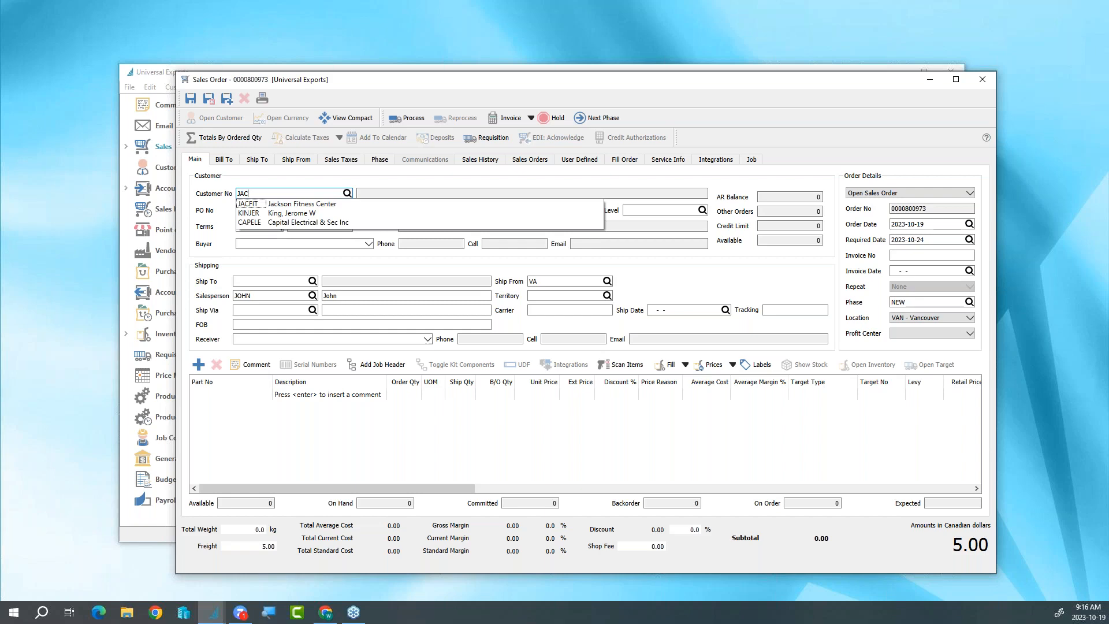
key("BackSpace")
key("BackSpace")
key("BackSpace")
type("MARY")
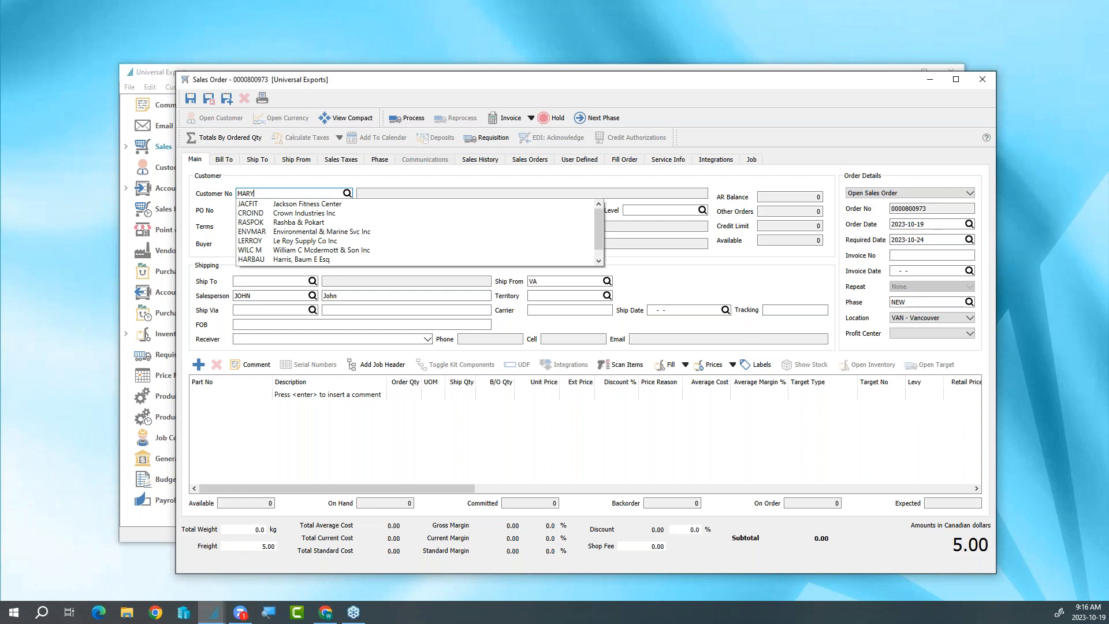
key("Down")
key("Return")
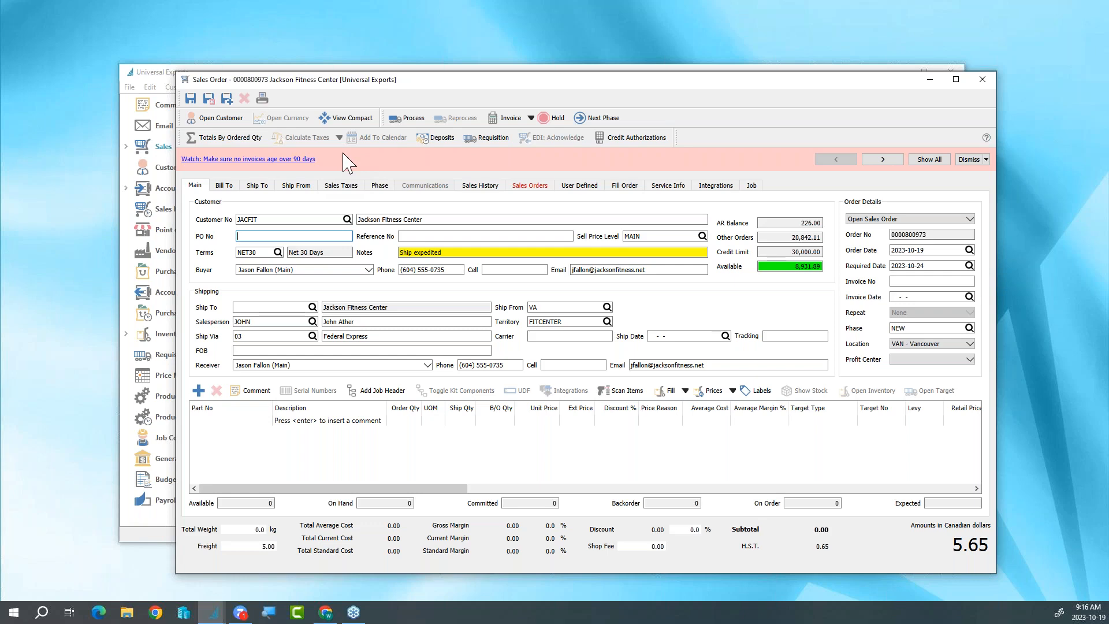
- Read and dismiss the customer's Watch alert, and set the order's buyer to the customer's sales contact
left_click(277, 162)
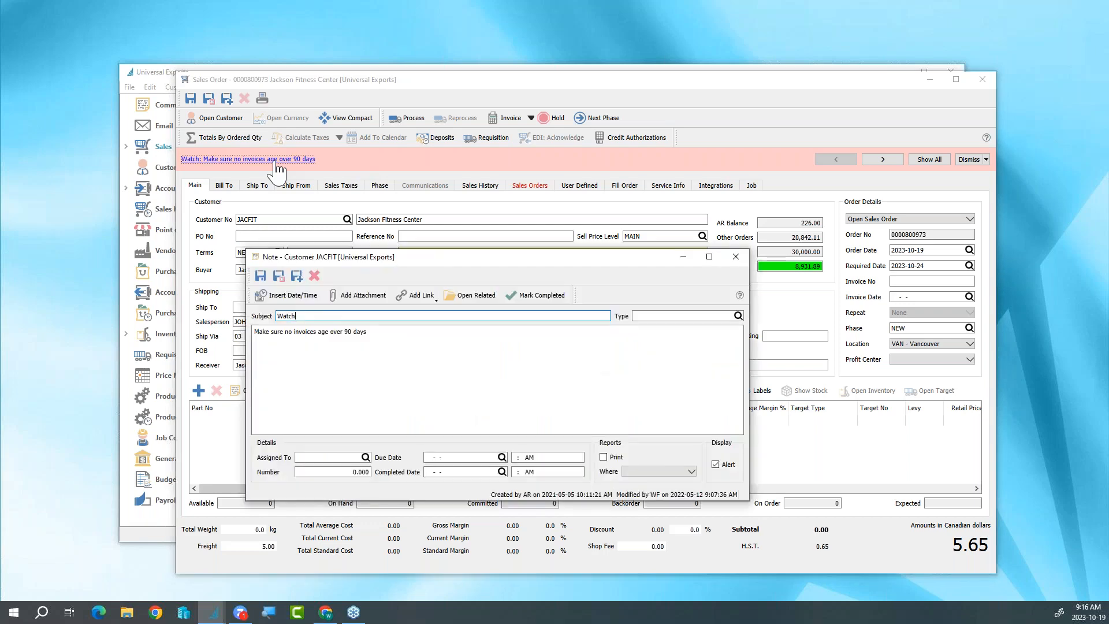
left_click(736, 256)
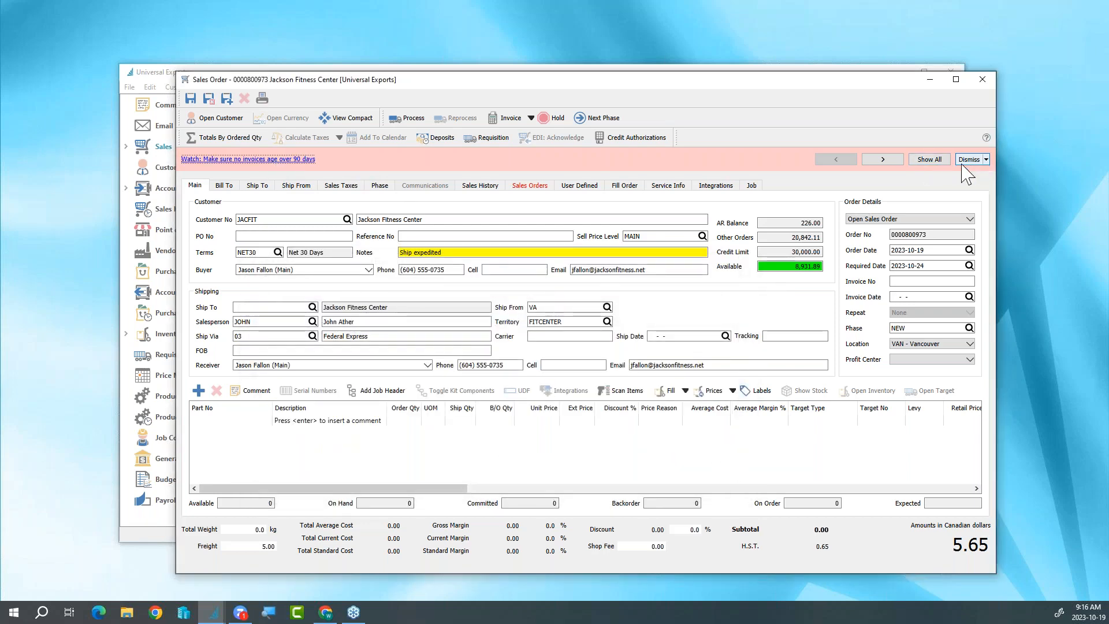
left_click(966, 162)
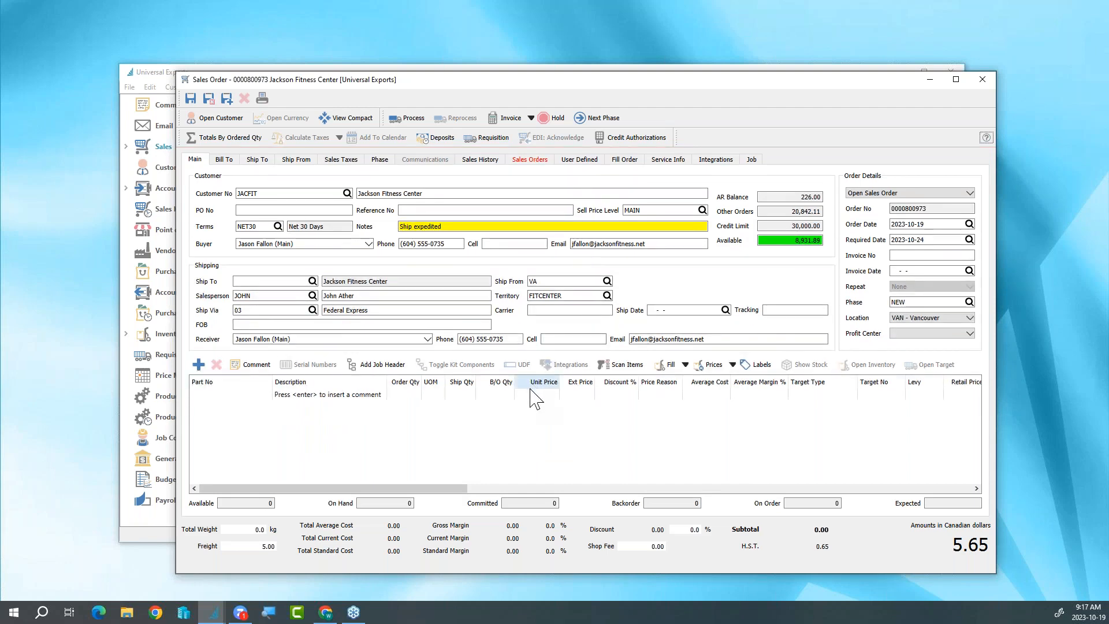
left_click(368, 244)
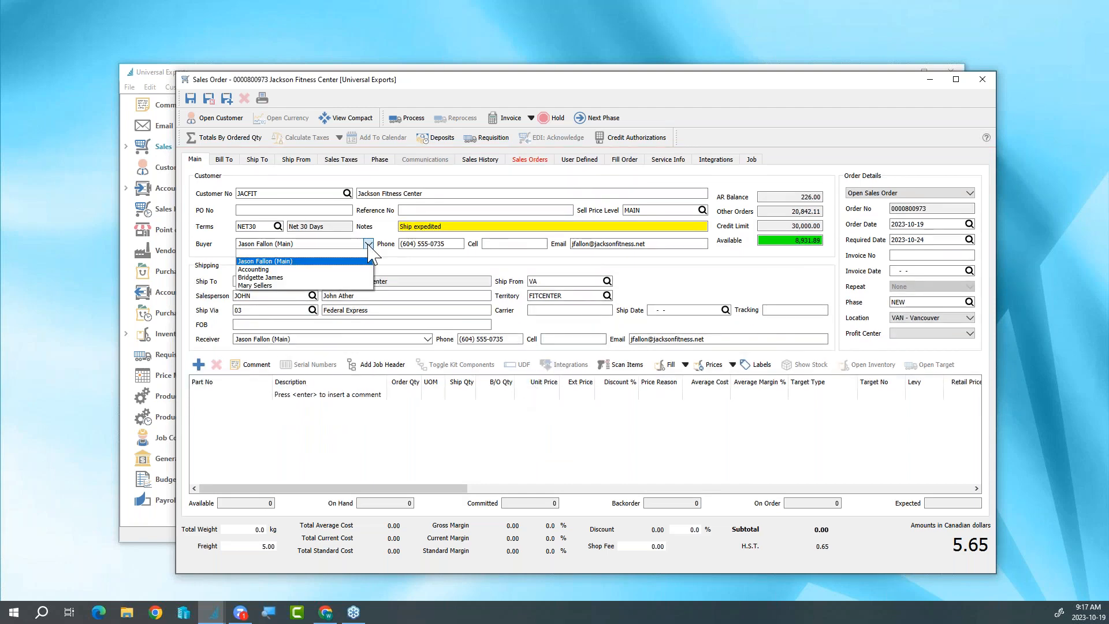
left_click(324, 286)
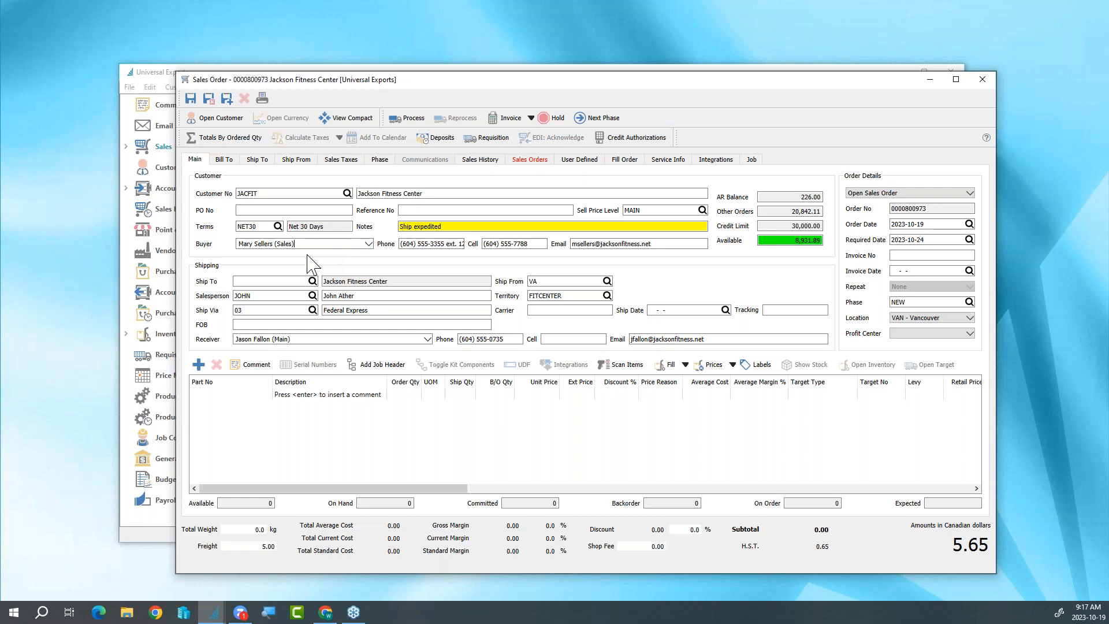
- Add part BBBARBB48PK, BB Bar Blueberry Burst 78g (48 pack), from warehouse VA as the first order line
left_click(302, 395)
left_click(263, 396)
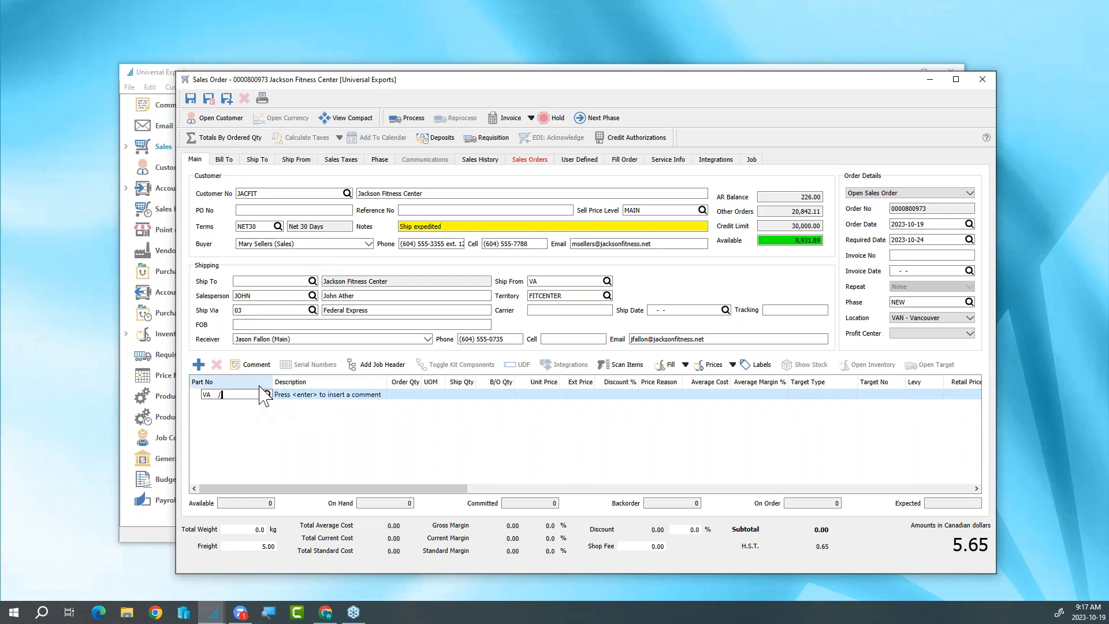
type("BBB")
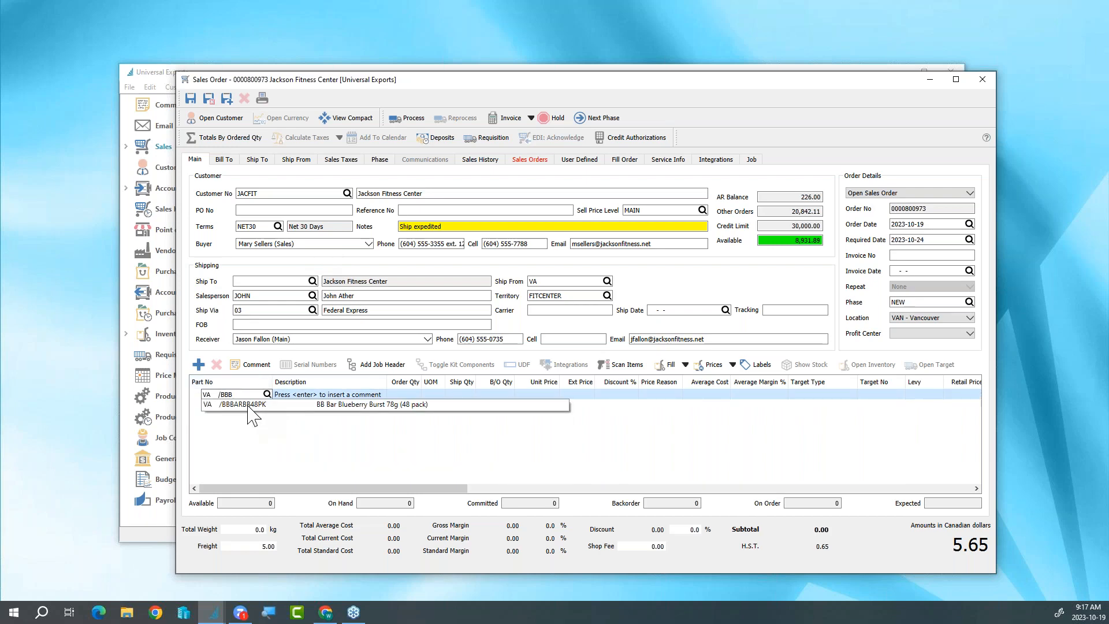
left_click(248, 405)
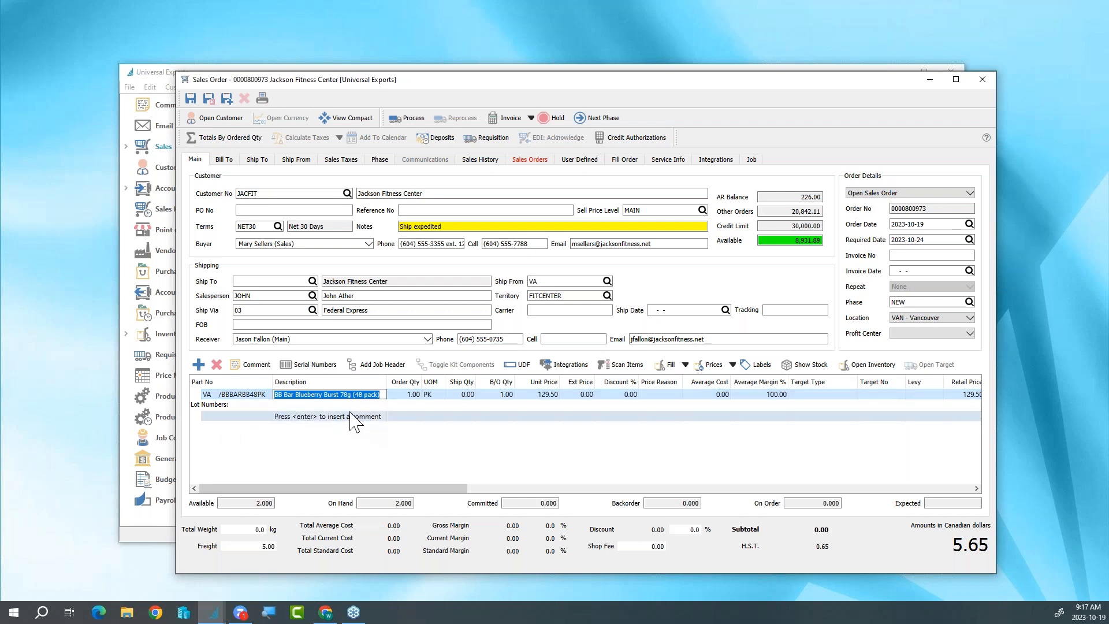
- Set the order quantity of the Blueberry Burst line to 3
key("Tab")
key("Tab")
key("Tab")
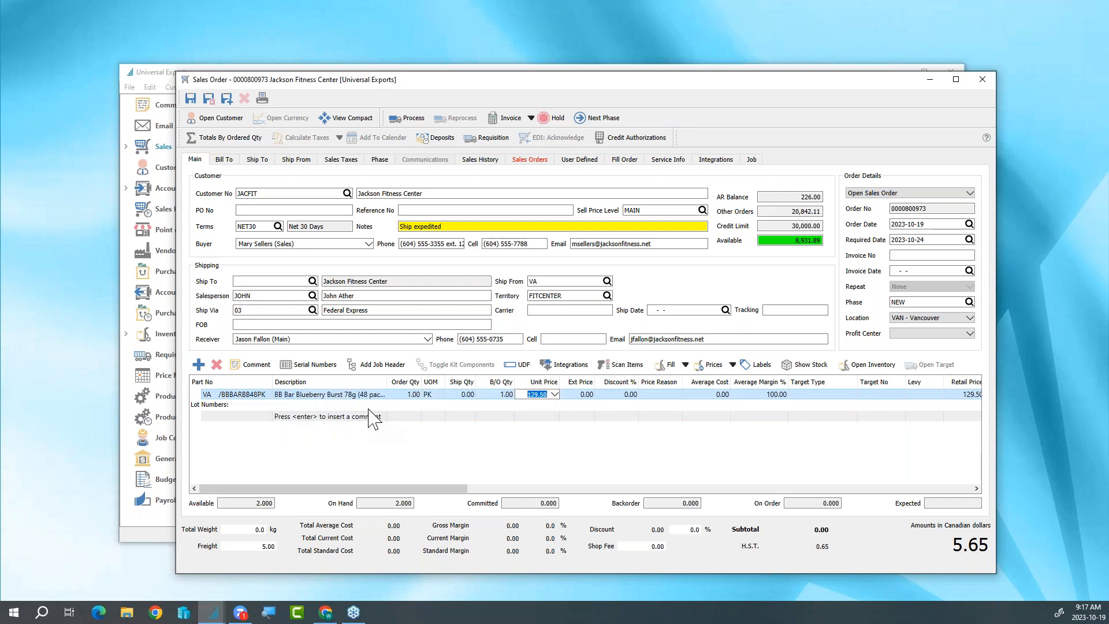
key("shift+Tab")
key("shift+Tab")
key("shift+Tab")
key("shift+Tab")
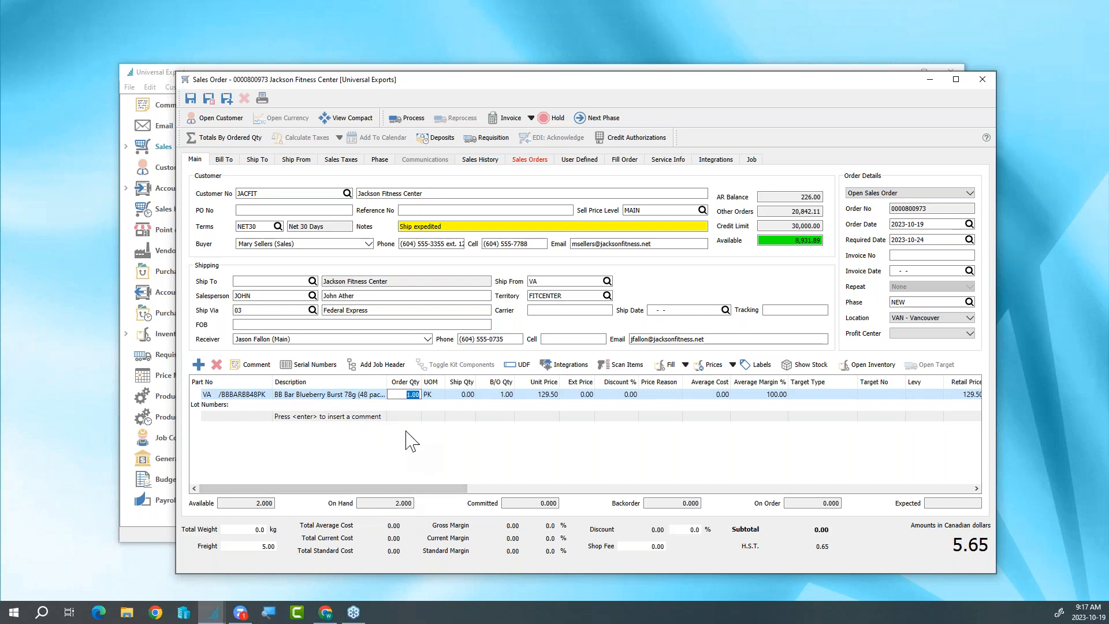
type("3")
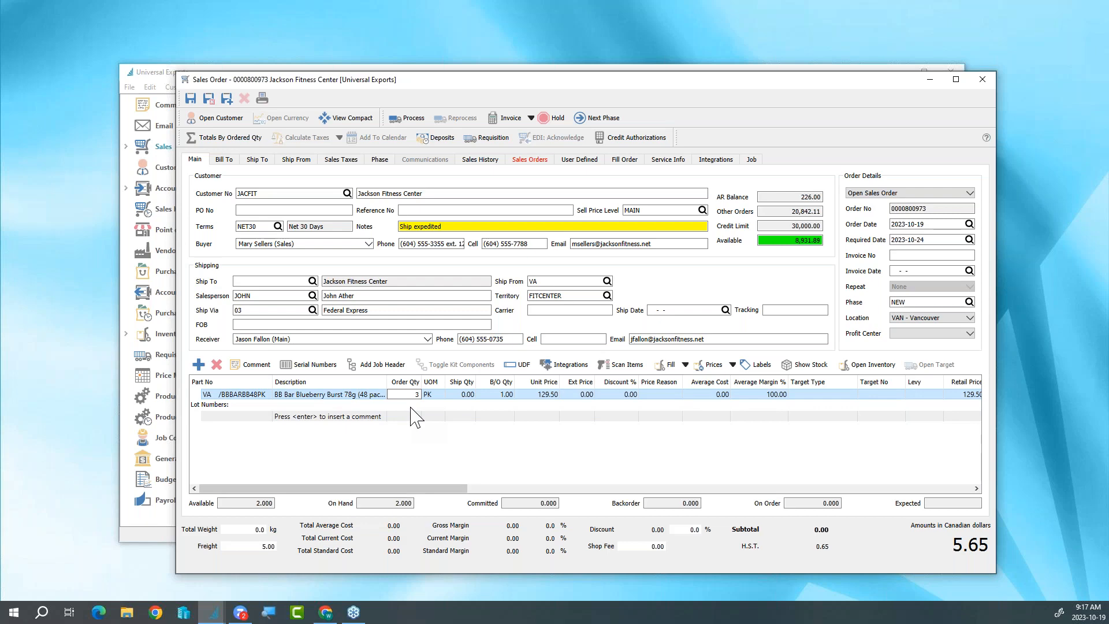
key("Return")
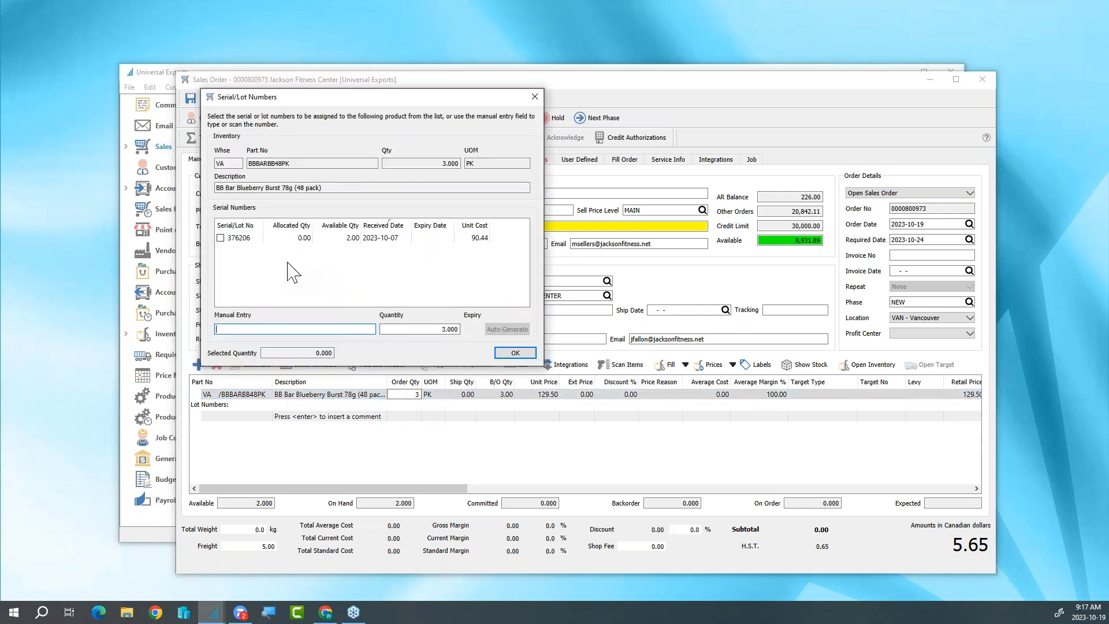
- Assign lot 376206 to the Blueberry Burst line and accept the partial lot quantity
left_click(220, 238)
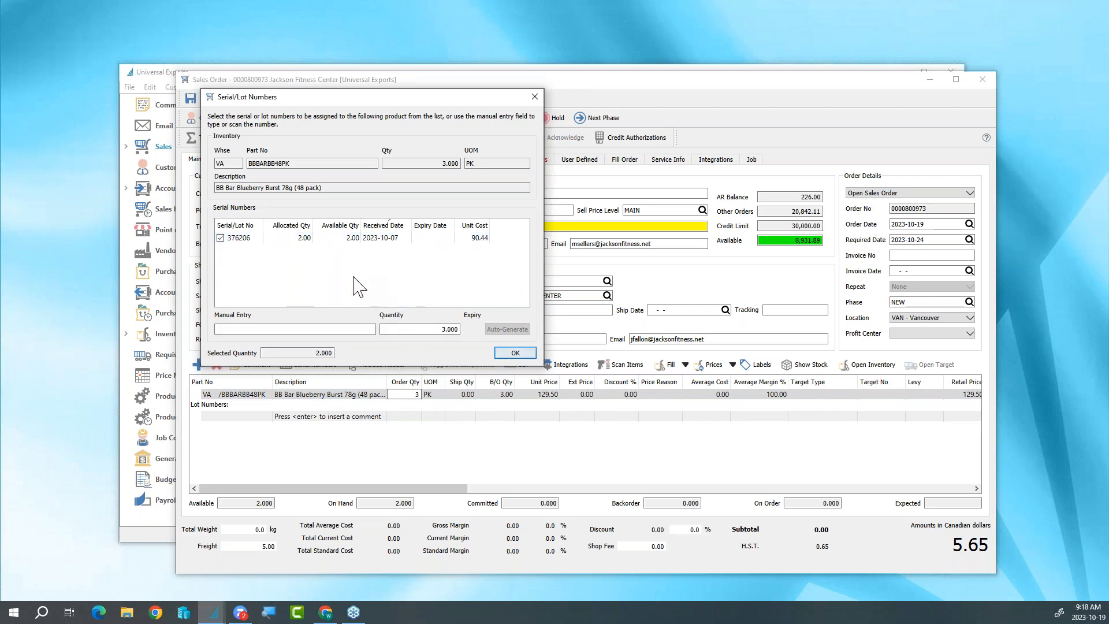
left_click(516, 353)
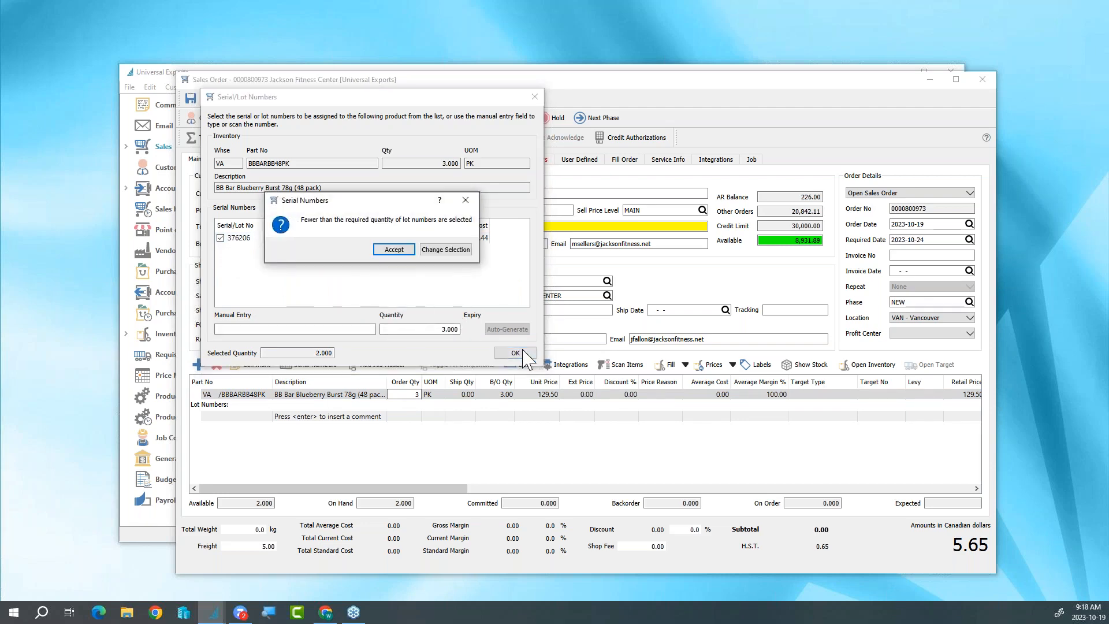
left_click(395, 251)
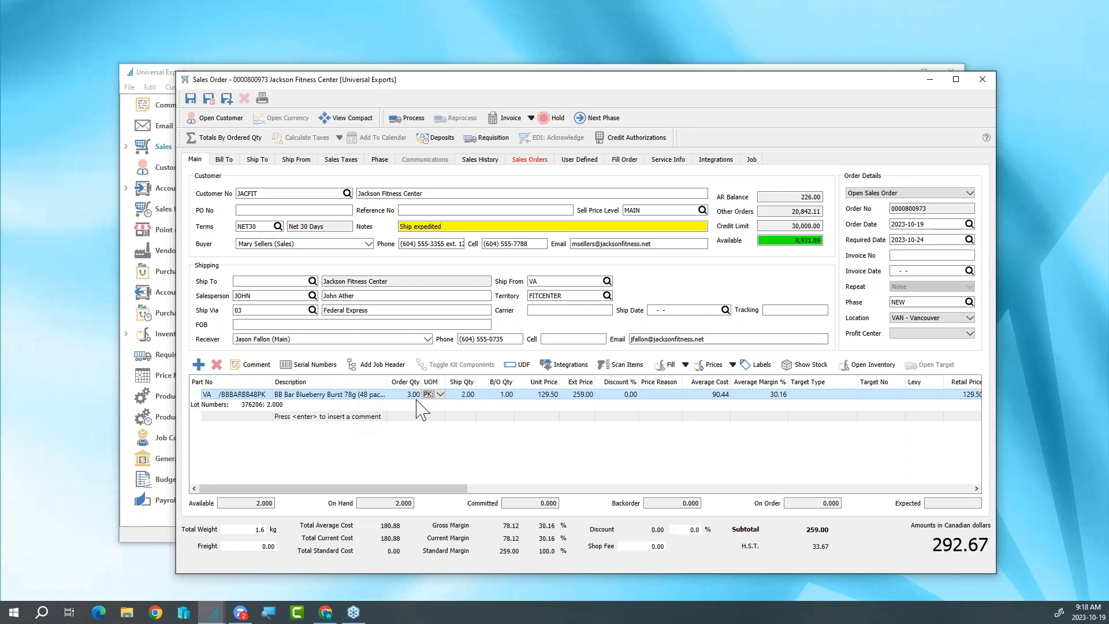
- Examine the Blueberry Burst part's inventory record for its Case unit pricing and the transactions of lot 376205, and return to the order
left_click(850, 371)
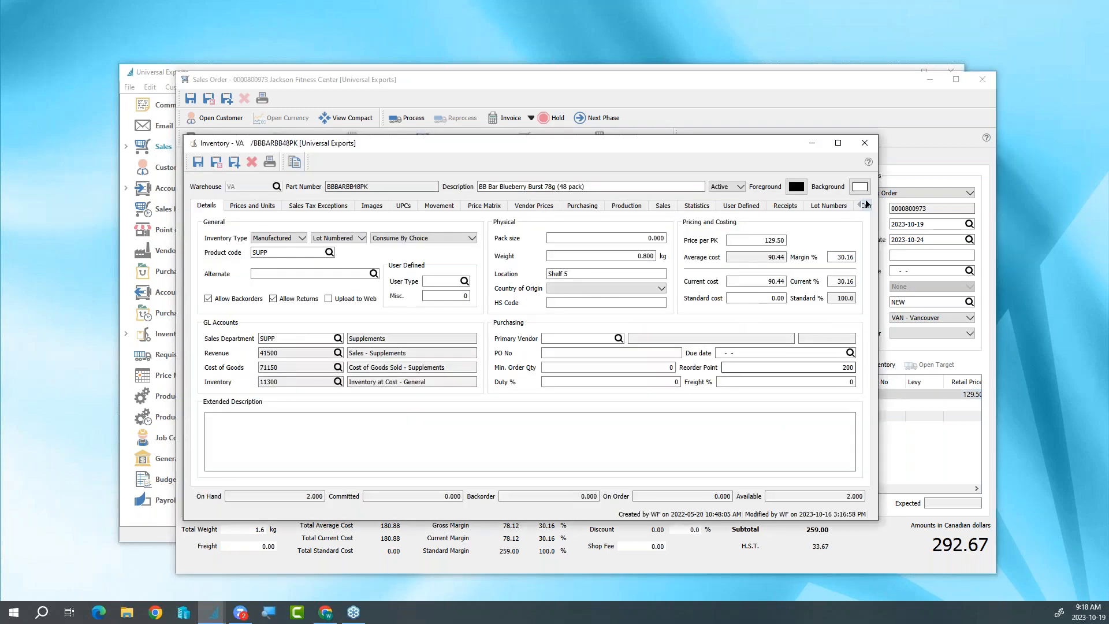
left_click(251, 207)
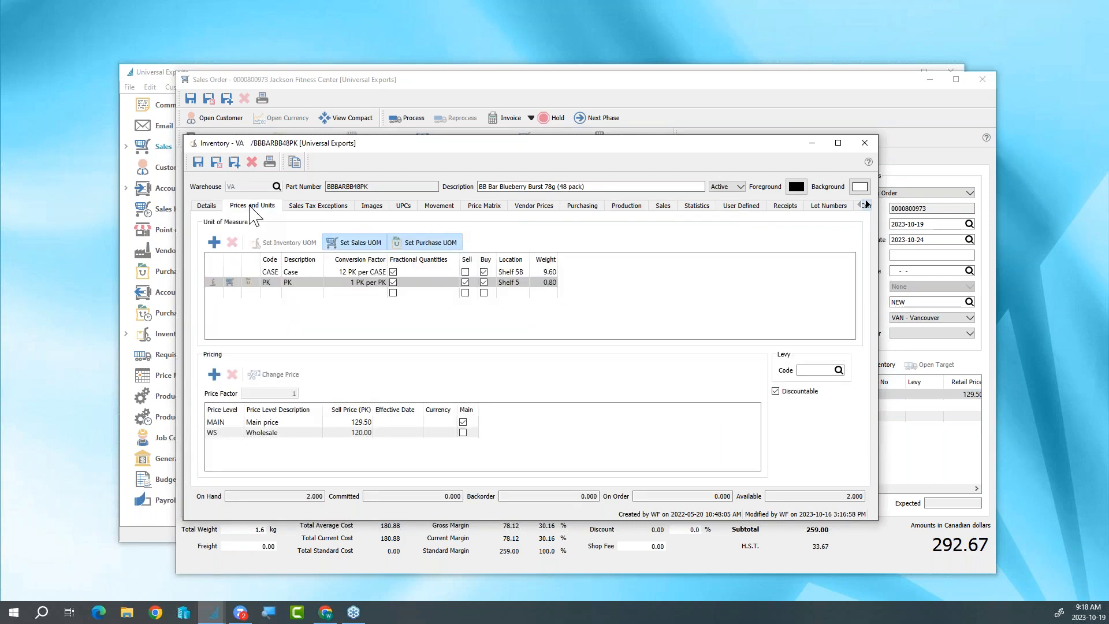
left_click(287, 272)
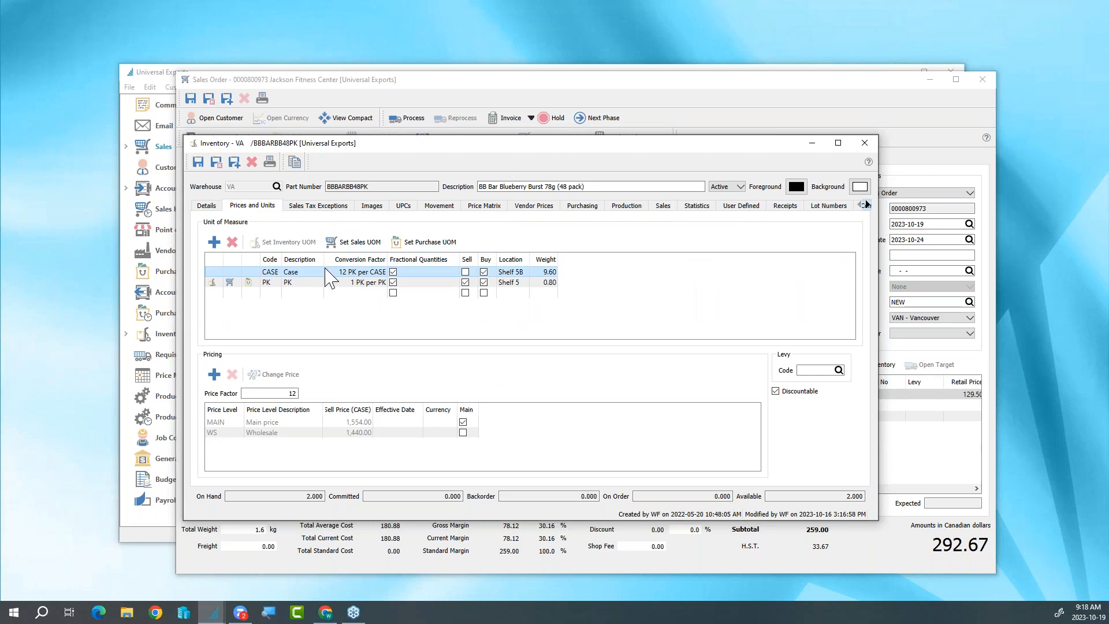
left_click(826, 209)
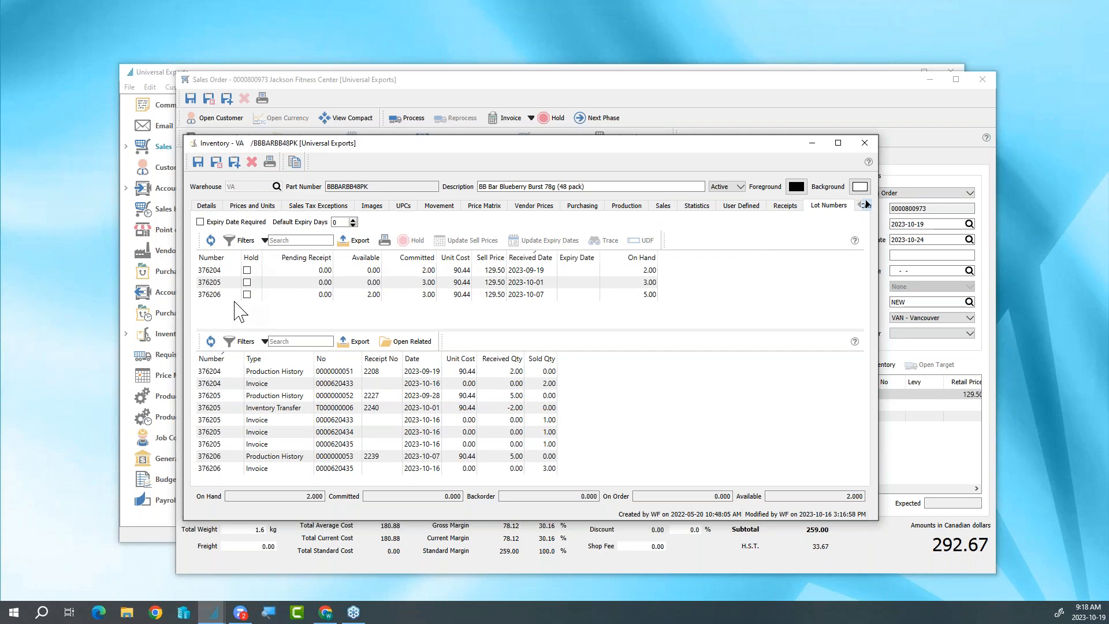
left_click(293, 282)
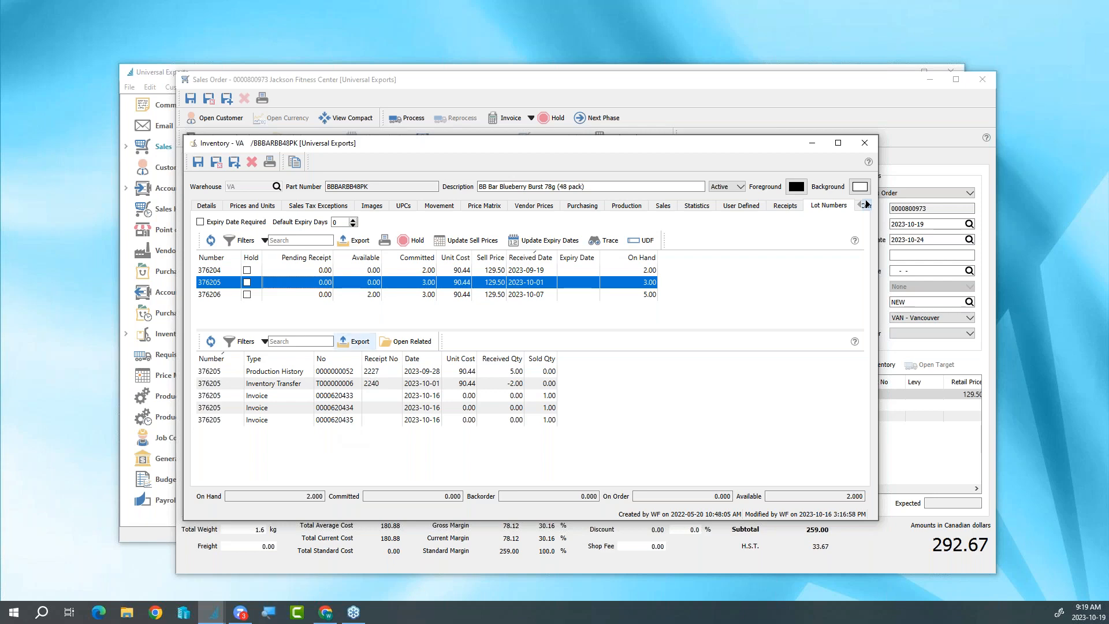
left_click(216, 161)
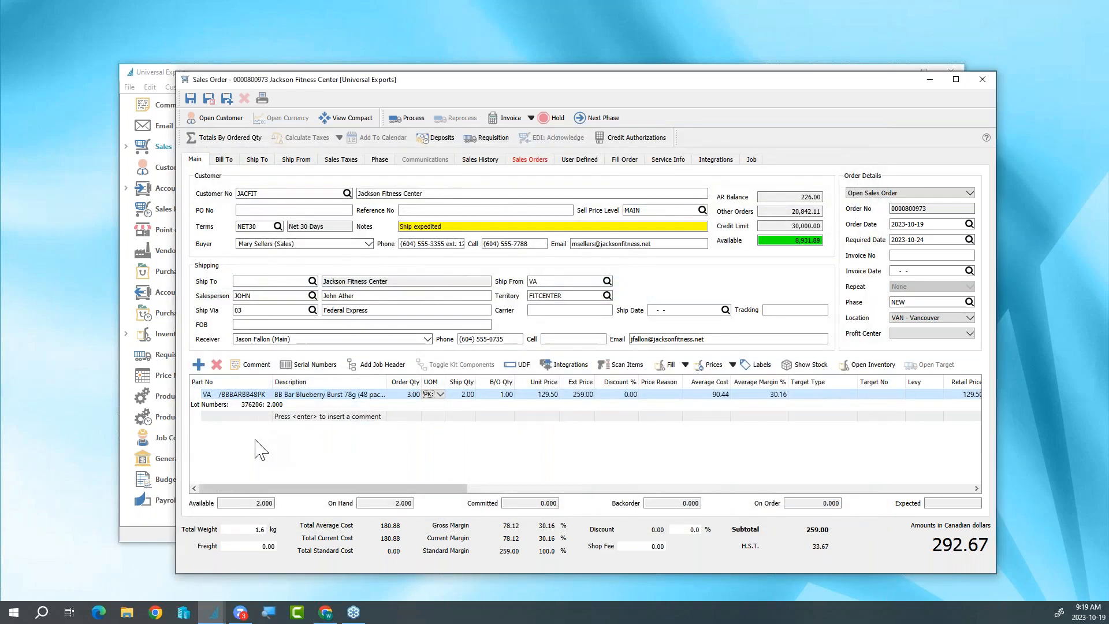
- Add part INSKB10, InSpire Kettlebell 10, from warehouse VA as the next order line with an order quantity of 3
left_click(249, 414)
left_click(250, 415)
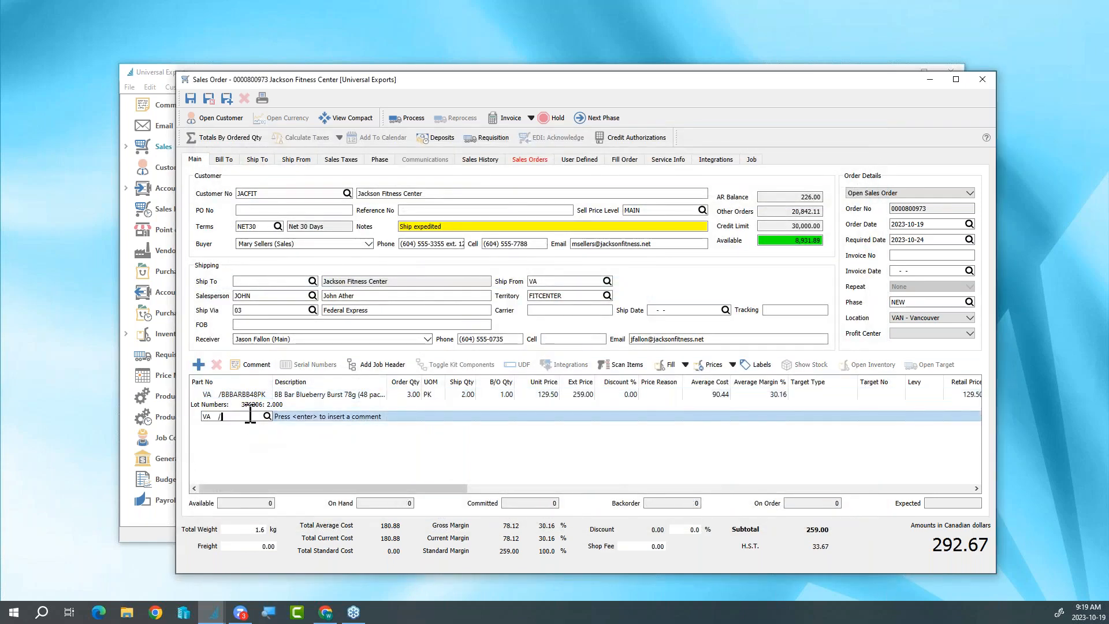
type("KETTLE")
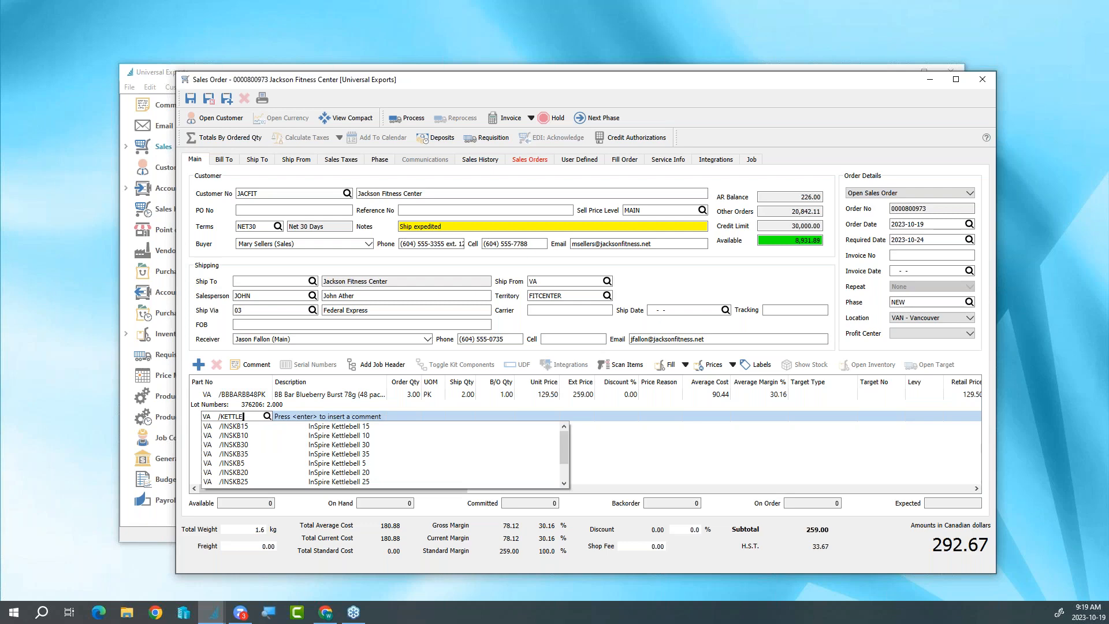
left_click(249, 435)
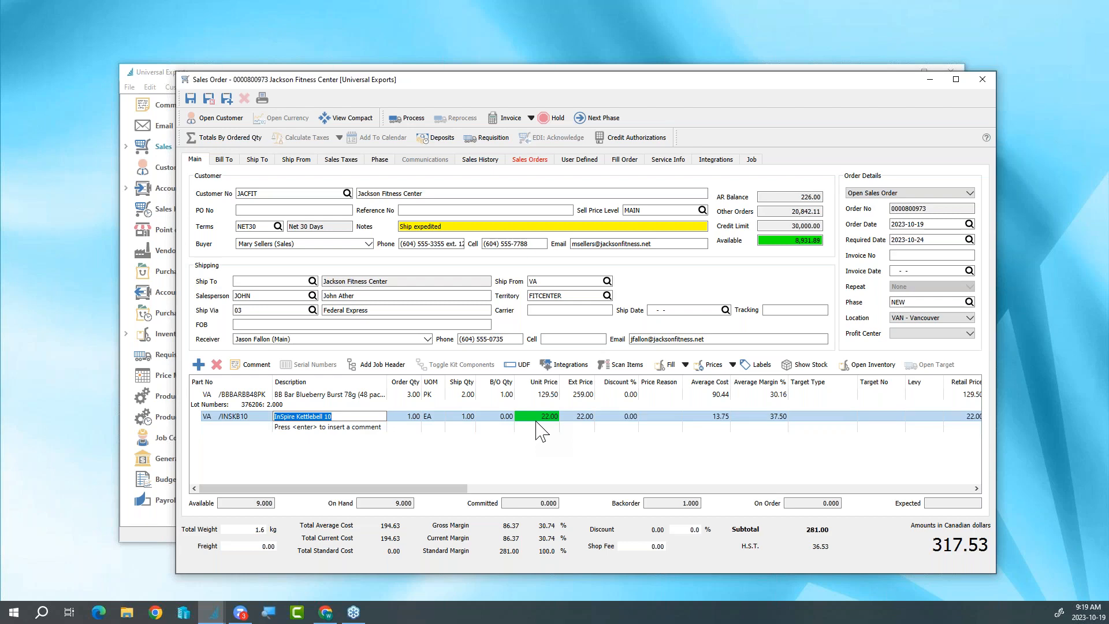
left_click(414, 417)
type("3")
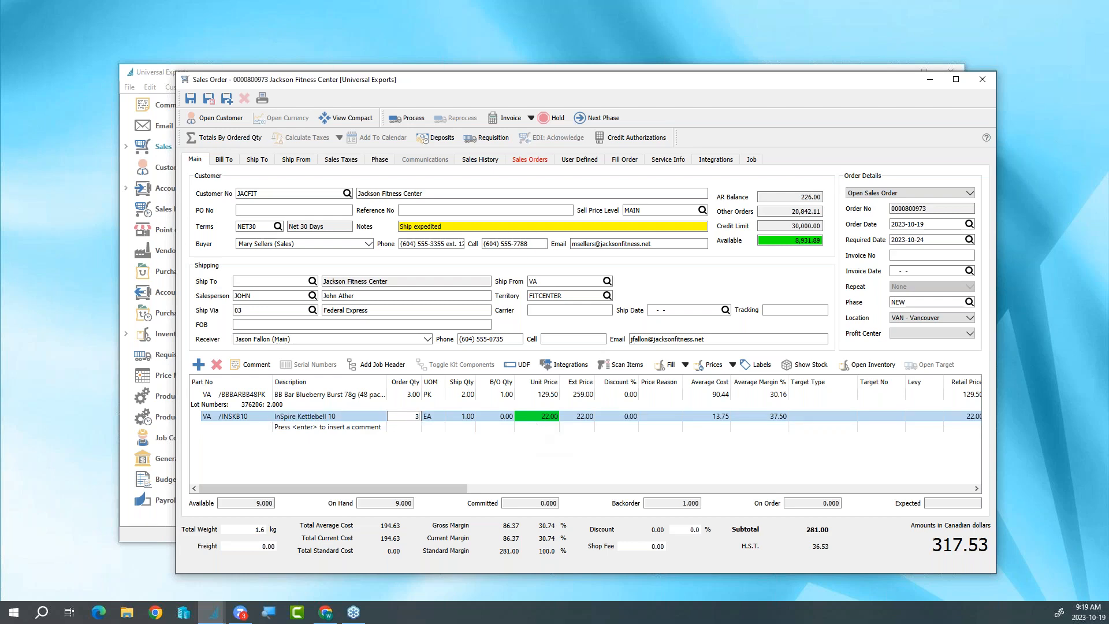
key("Tab")
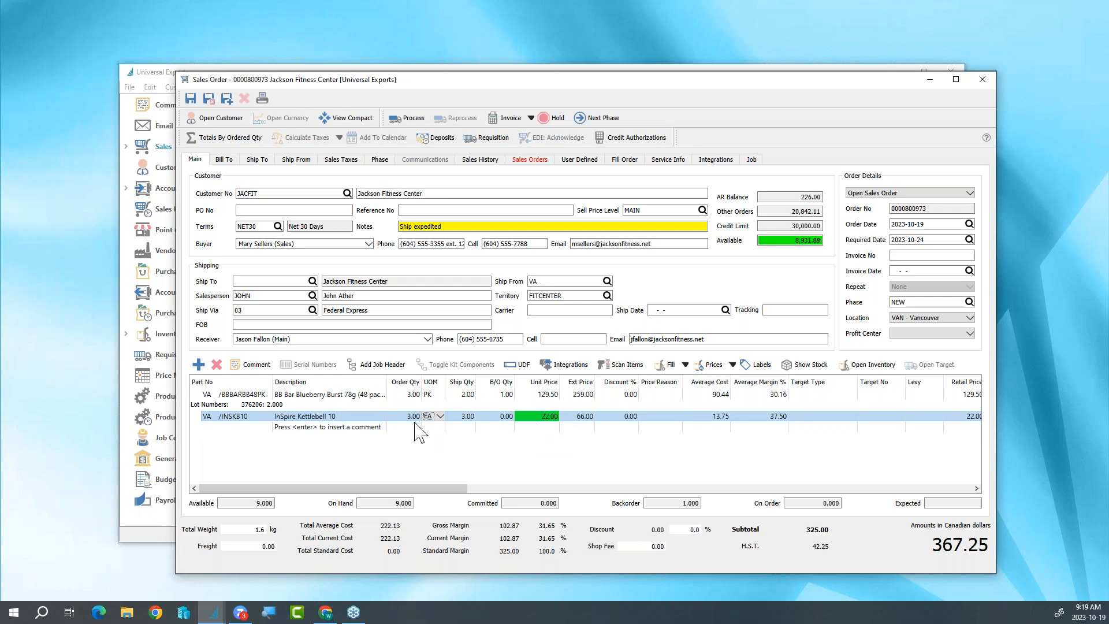
- Add part INSKB20, InSpire Kettlebell 20, from warehouse VA as another order line with an order quantity of 3
left_click(269, 428)
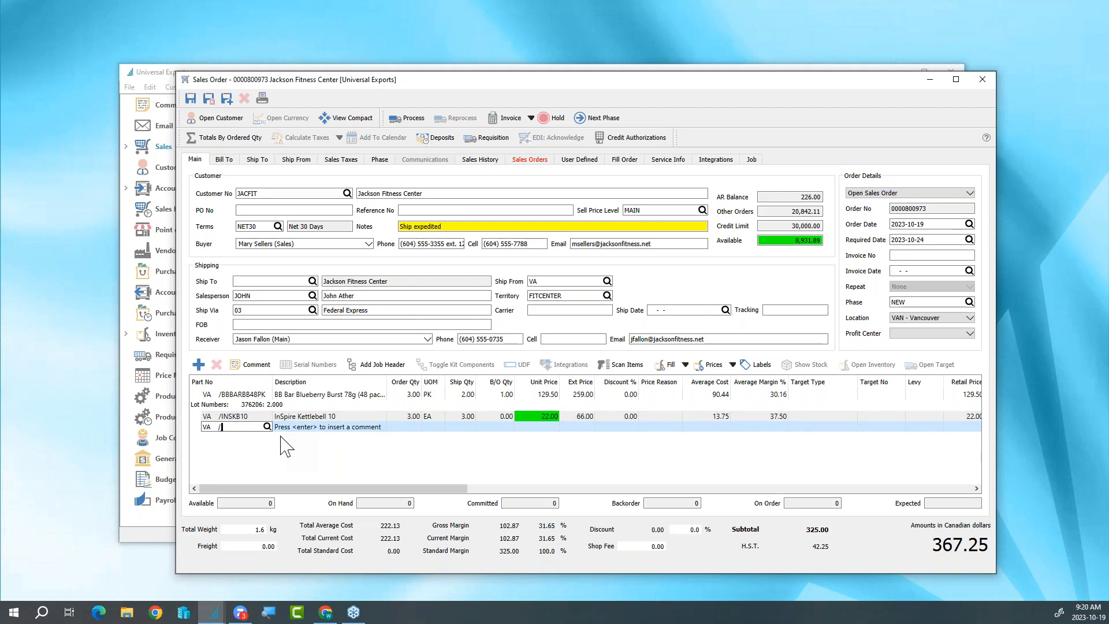
type("KETTL")
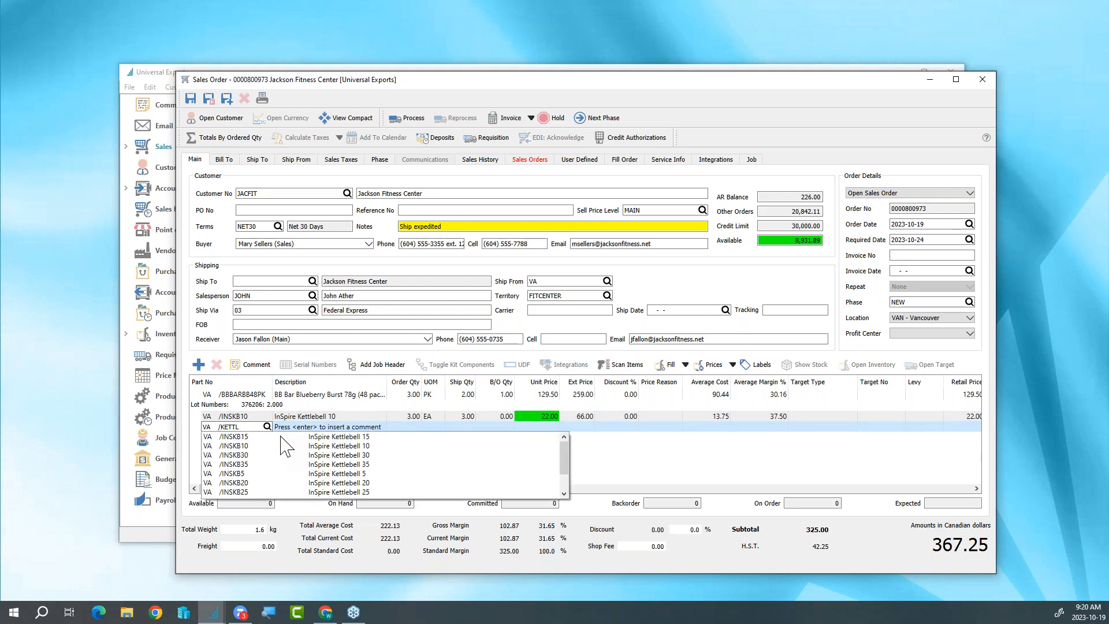
left_click(276, 483)
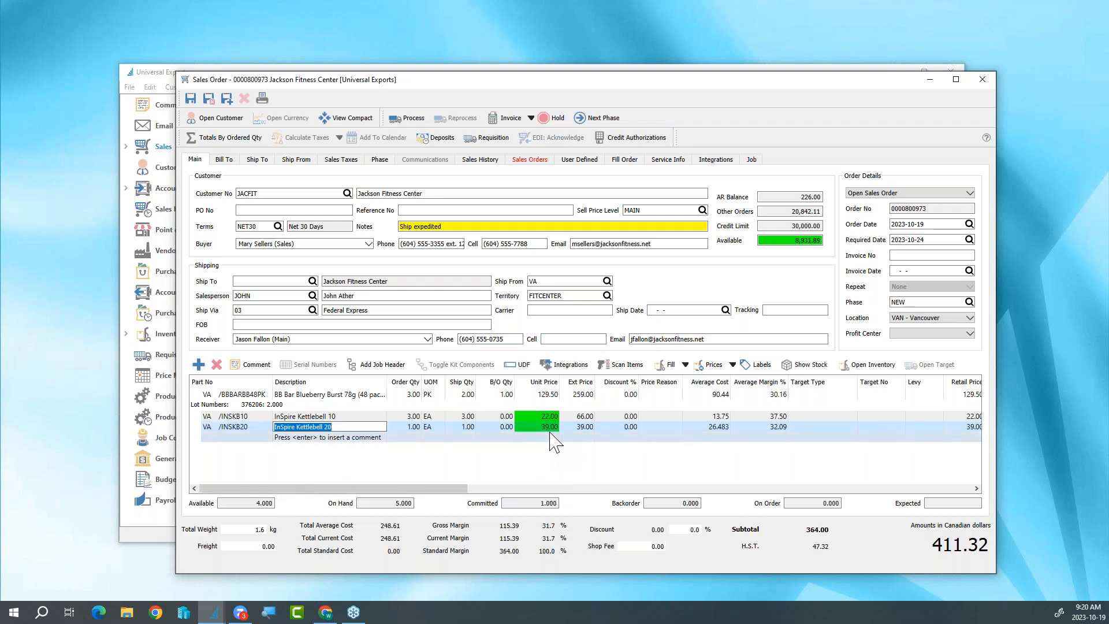
left_click(408, 428)
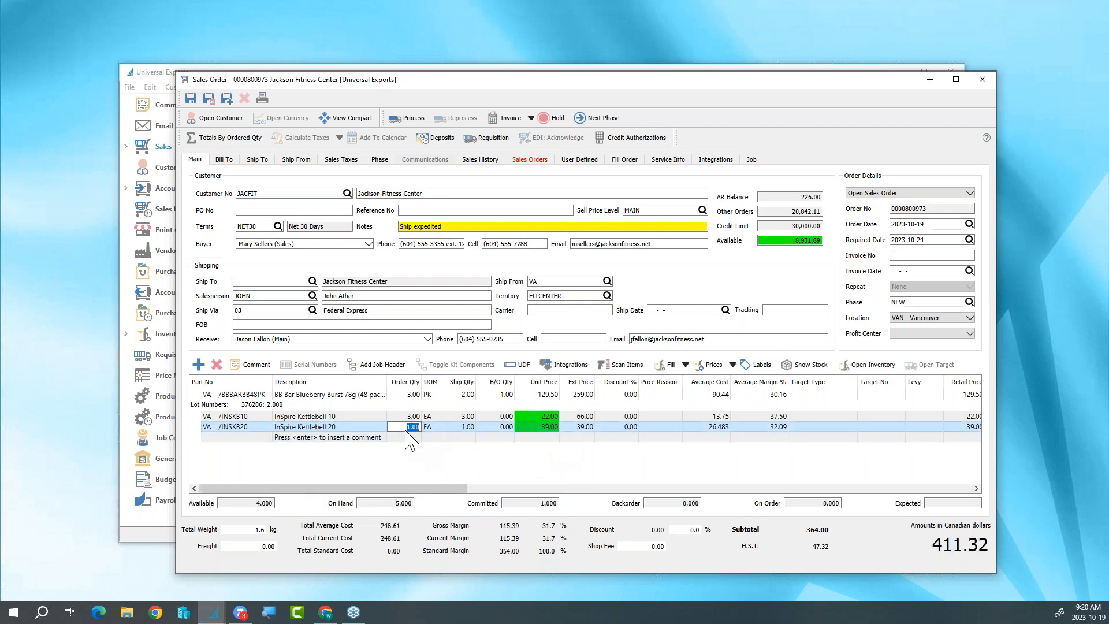
type("3")
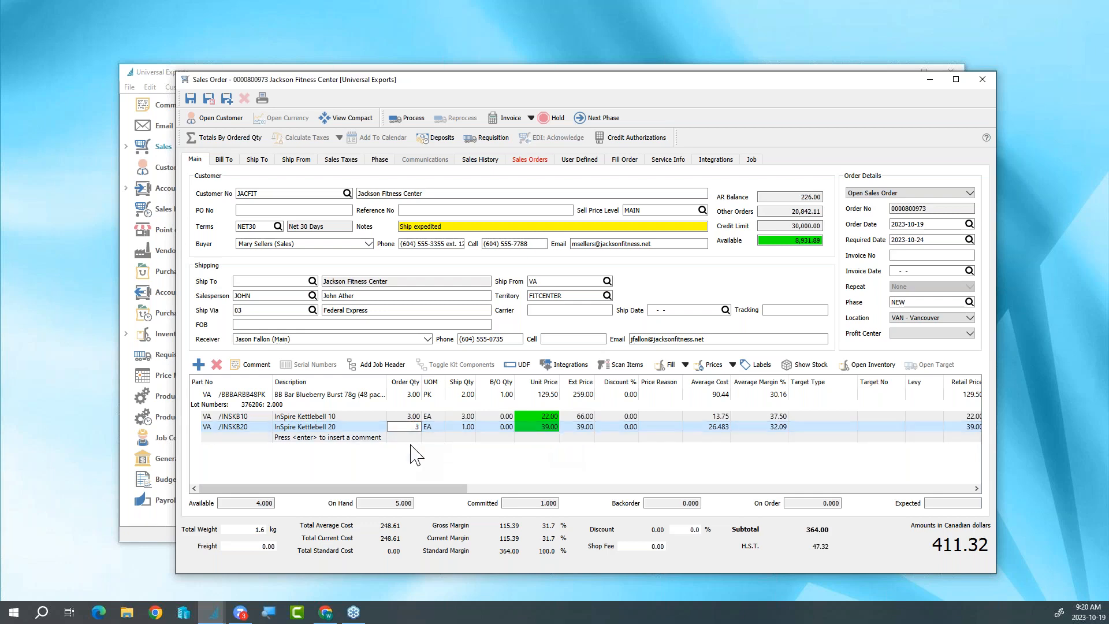
key("Tab")
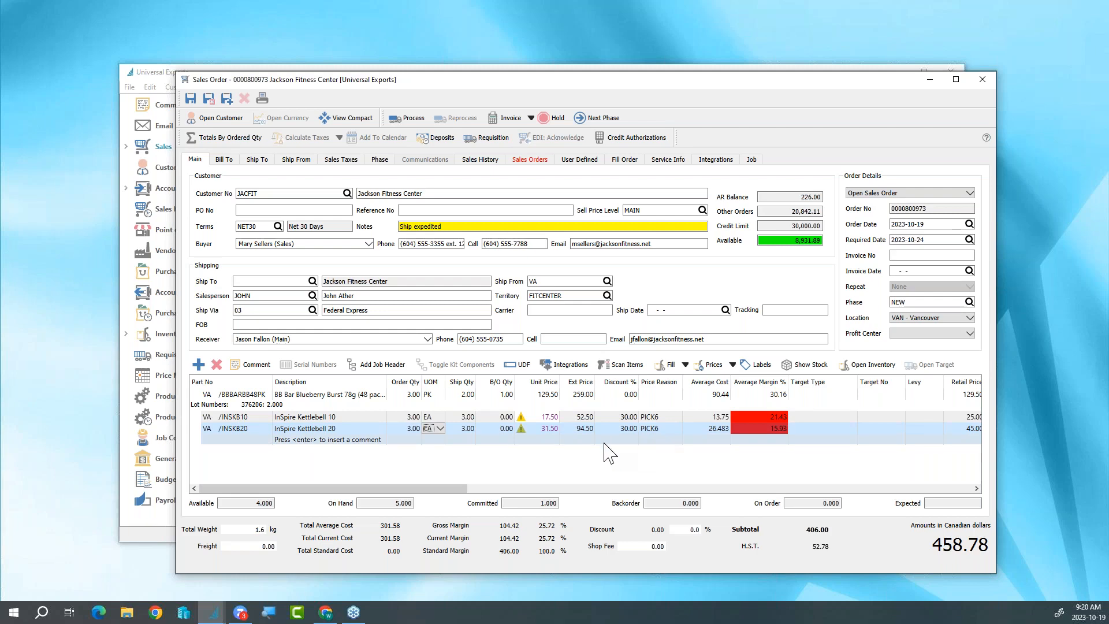
- Examine the customer record's alerts, billing details and price matrix entries for INSKB10 and the PICK6 weight promotion, and return to the order
mouse_move(522, 431)
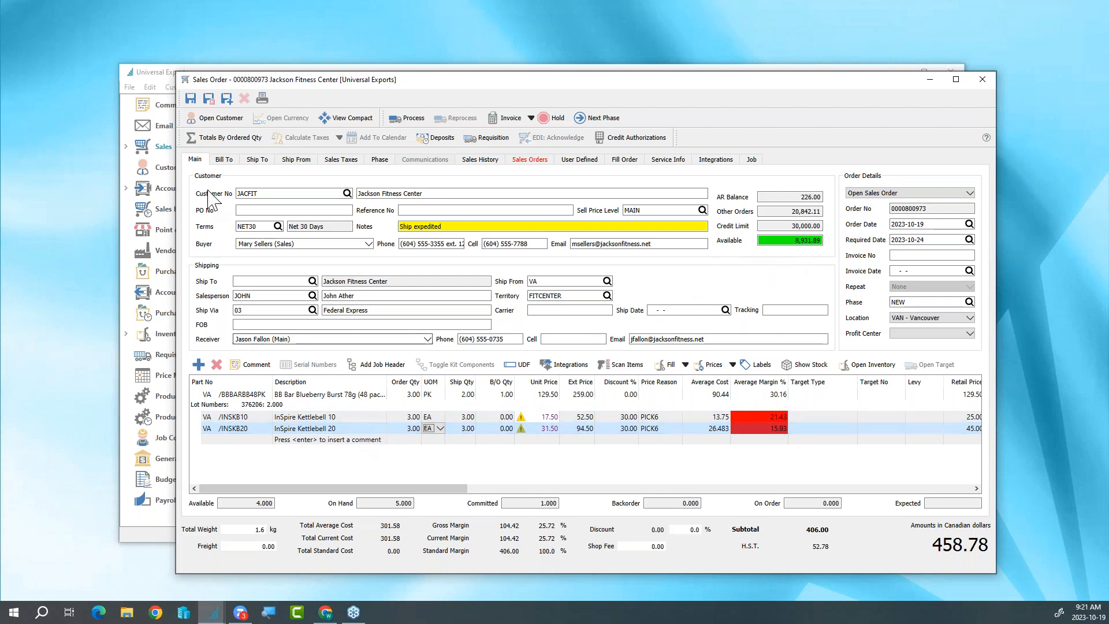
left_click(222, 118)
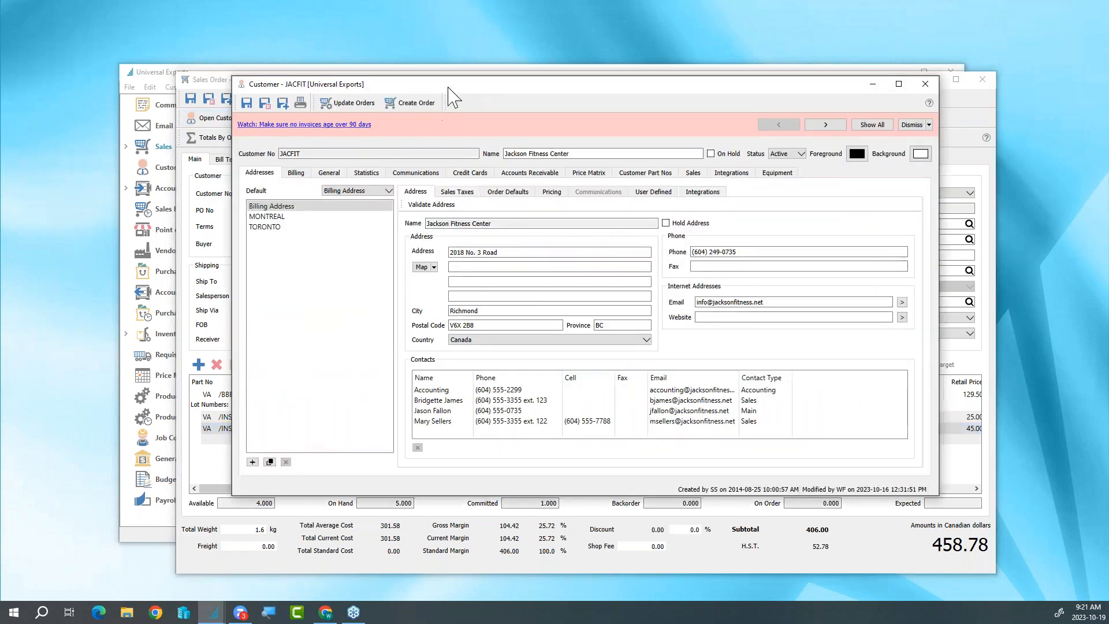
left_click(826, 144)
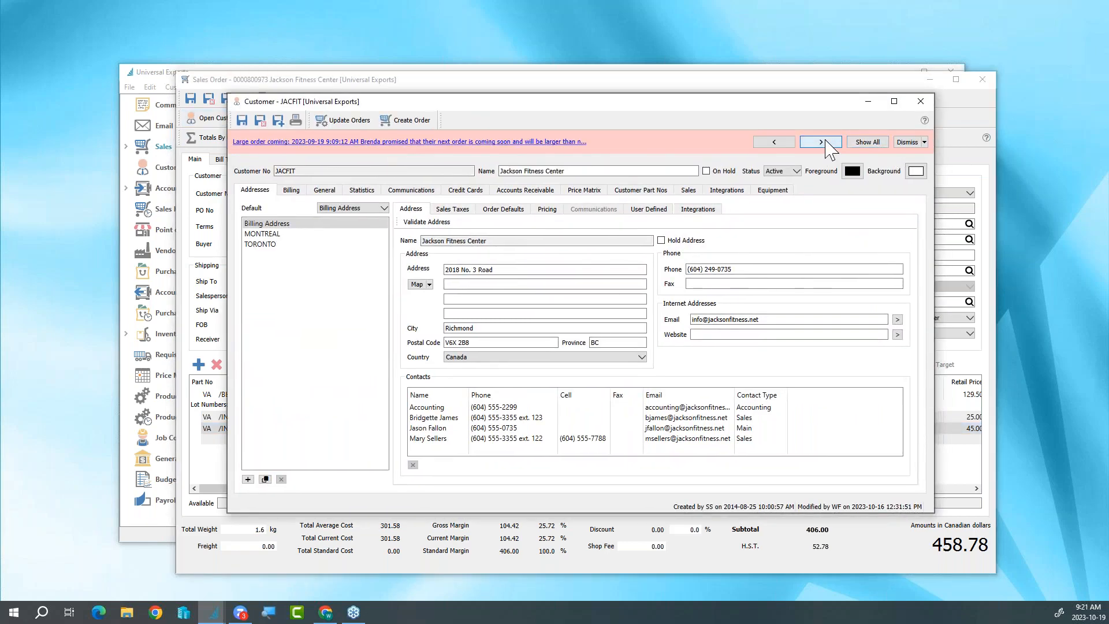
left_click(825, 142)
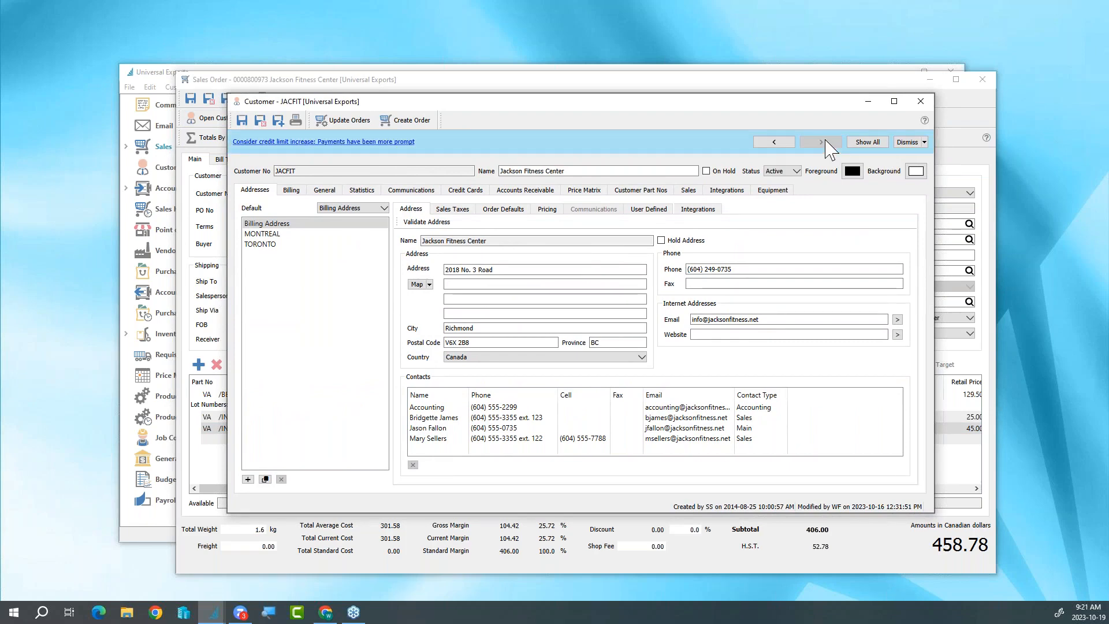
left_click(291, 190)
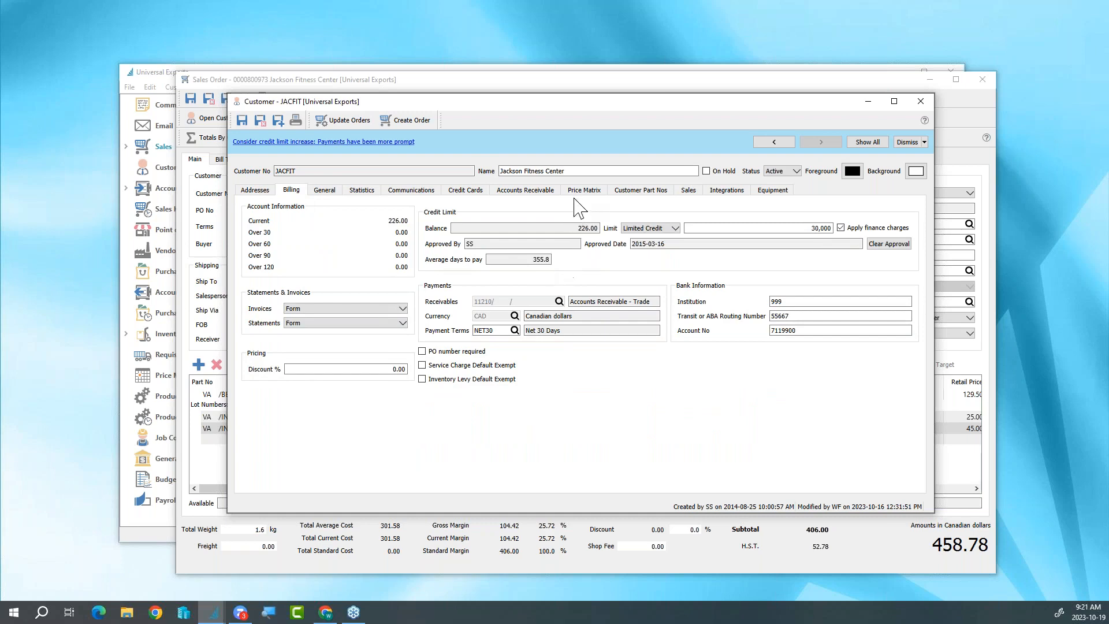
left_click(580, 191)
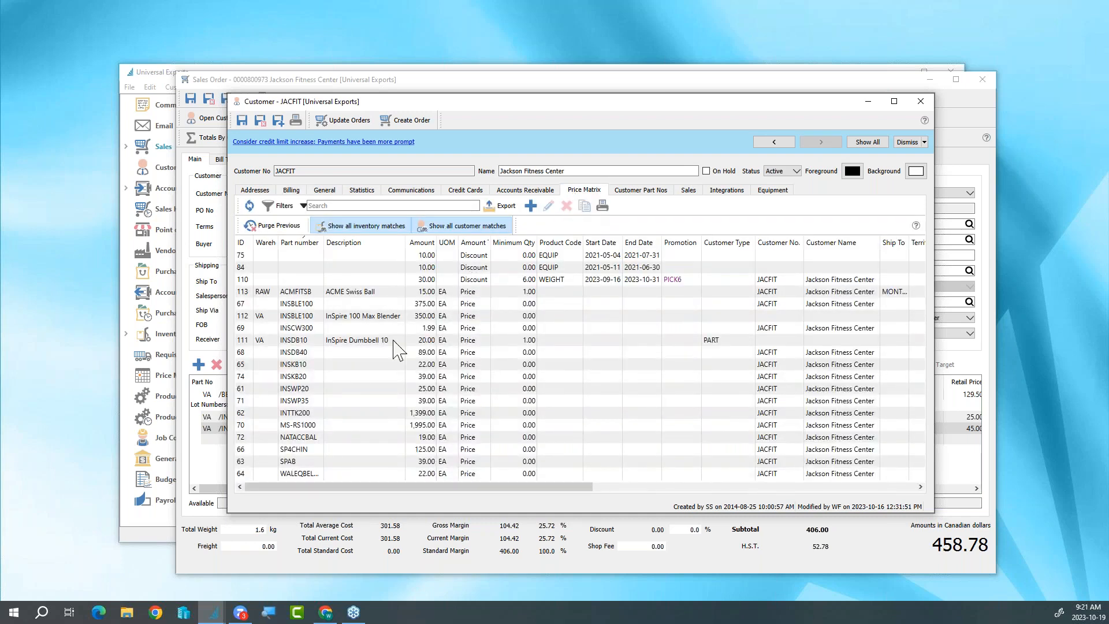
left_click(345, 366)
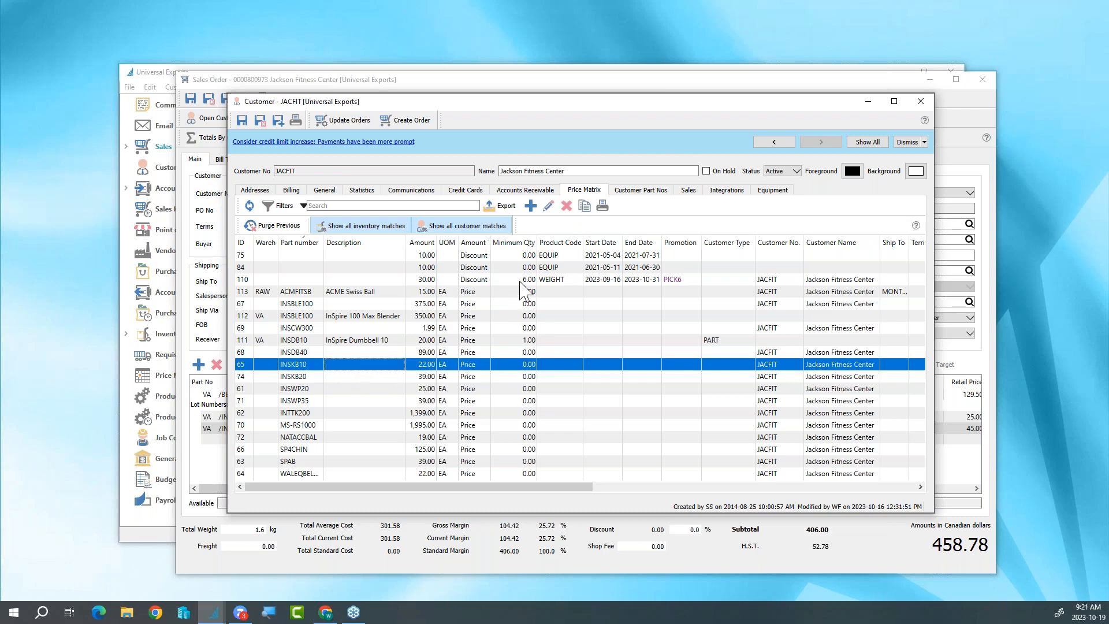
left_click(642, 280)
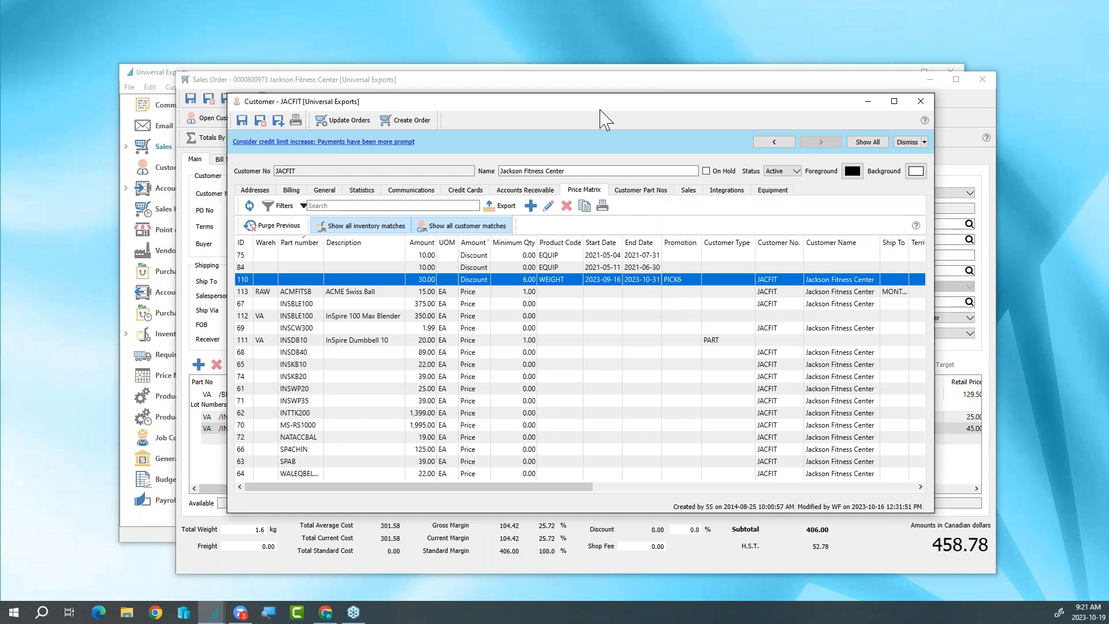
left_click(921, 101)
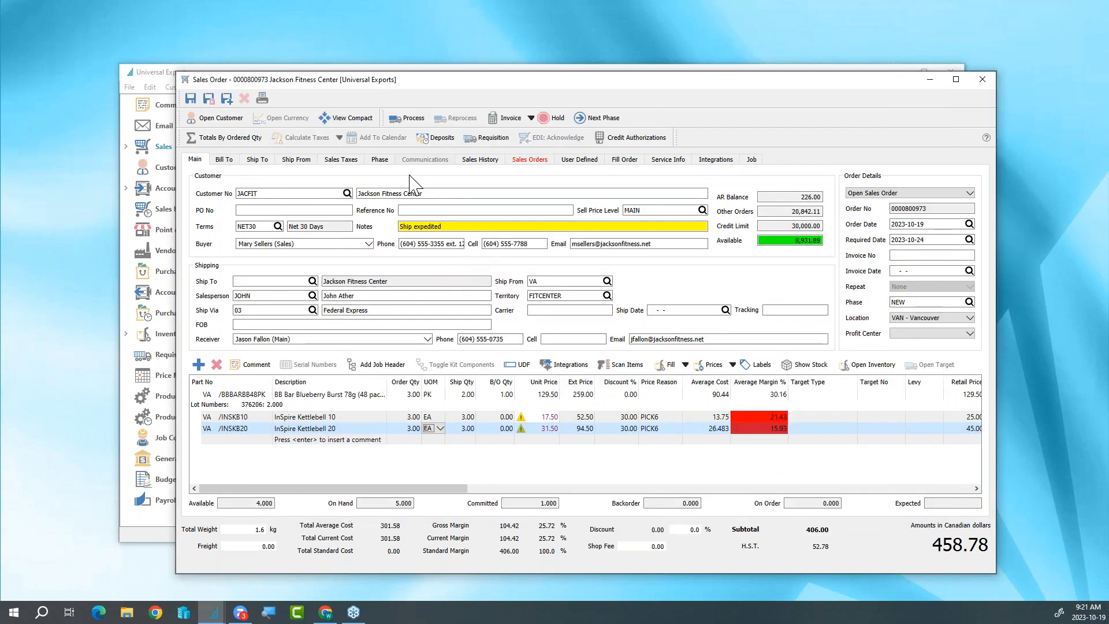
- Switch the order to the compact view and add the Resistance Cable Package kit RESCAB without the 100lb Black cable
left_click(354, 123)
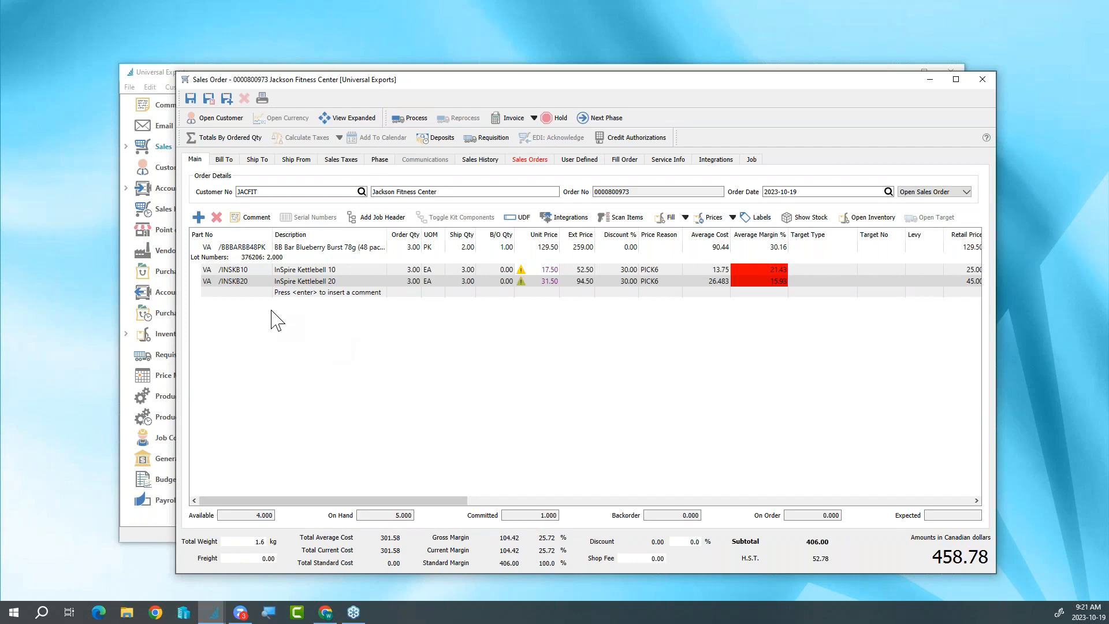
left_click(251, 295)
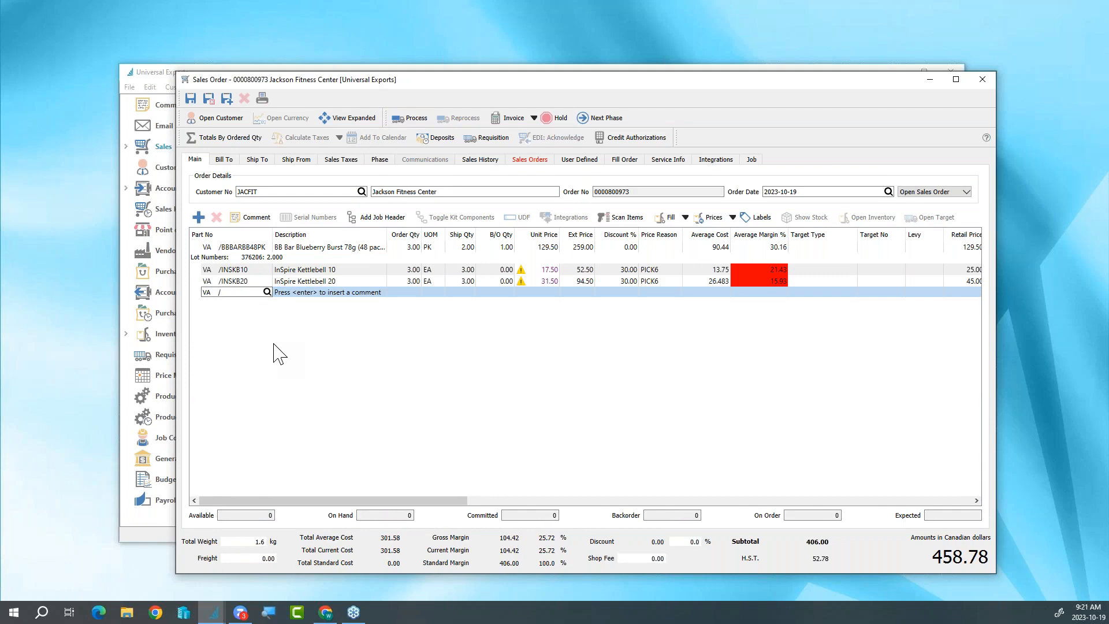
type("RES")
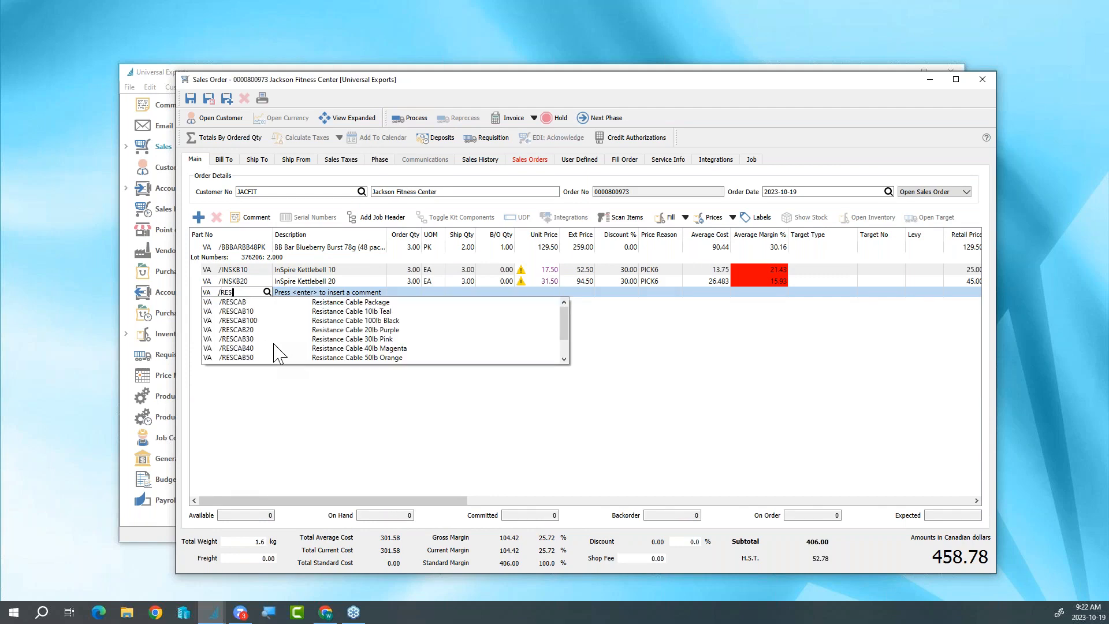
left_click(275, 302)
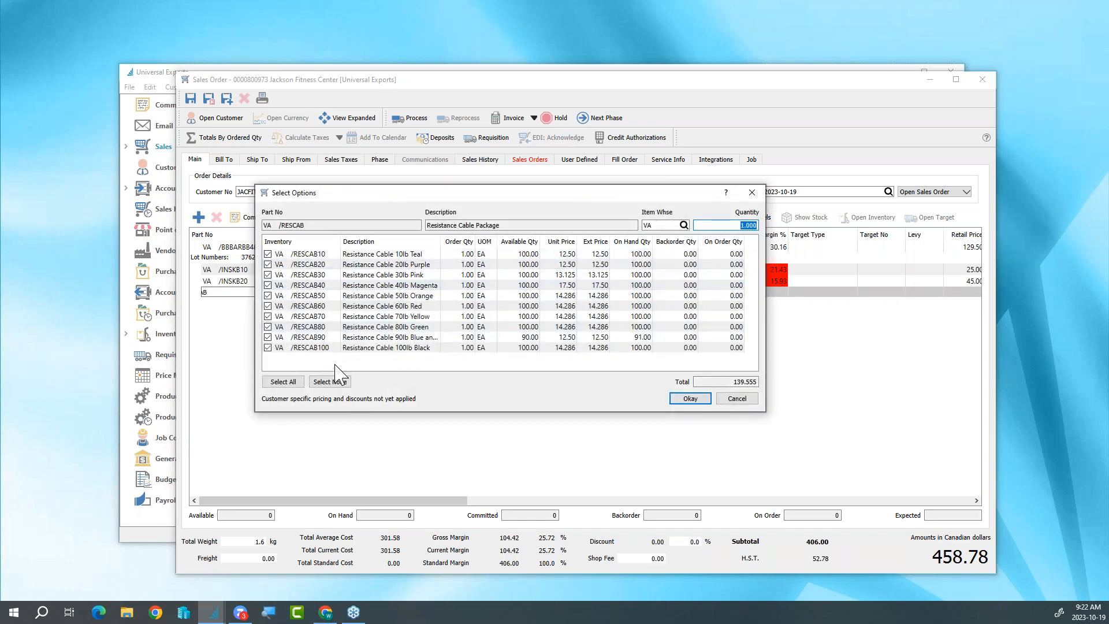
left_click(455, 327)
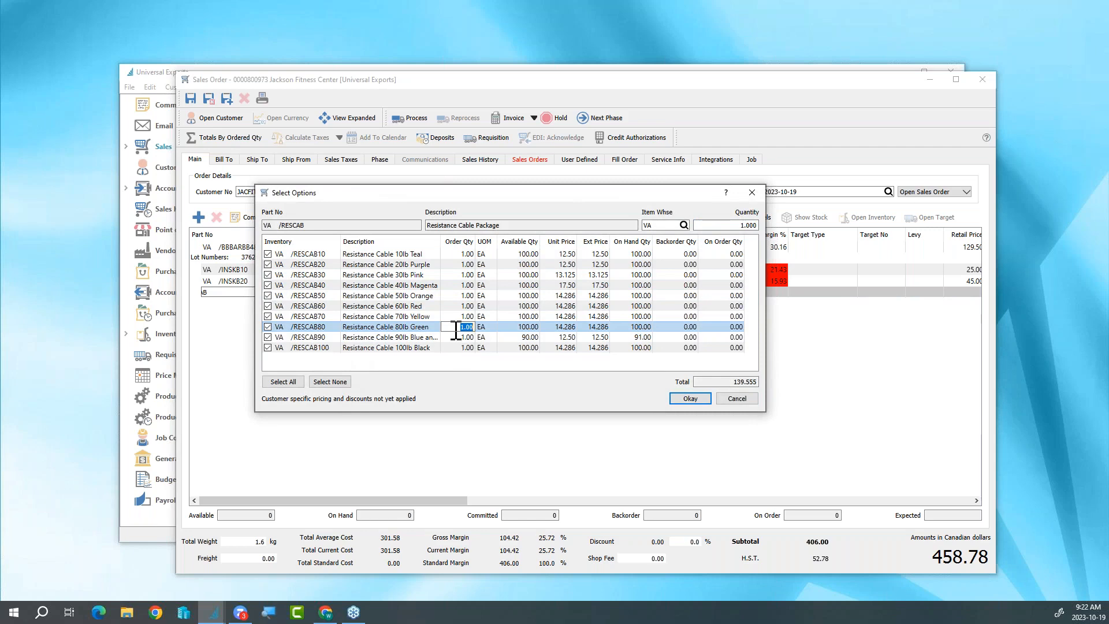
left_click(268, 347)
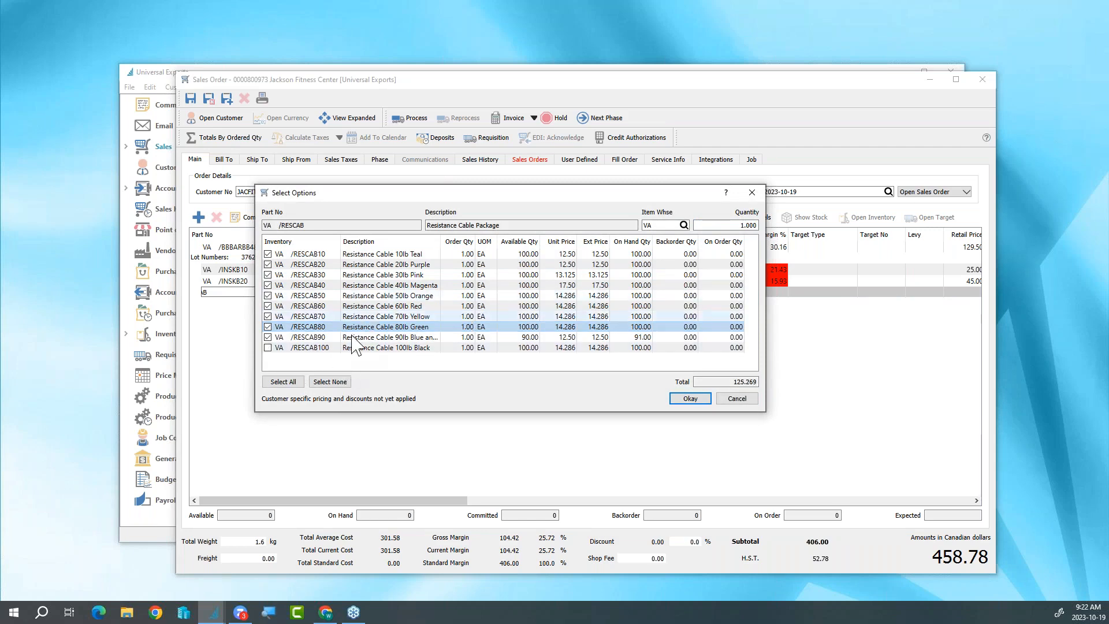
left_click(681, 401)
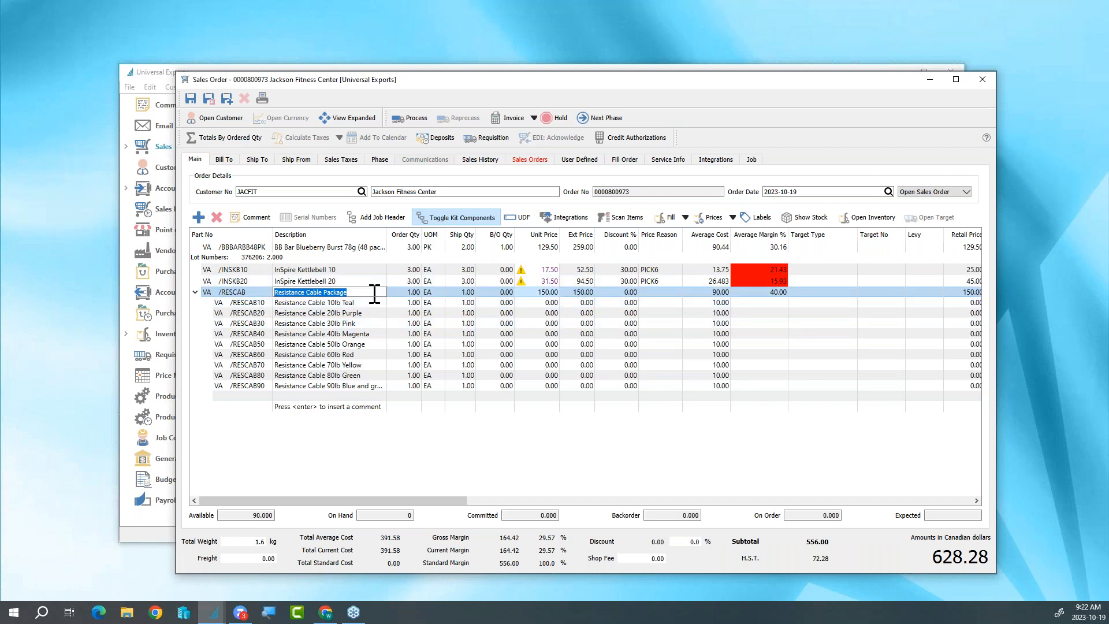
- Collapse and re-expand the Resistance Cable Package's component lines, first on the line itself and again with Toggle Kit Components
left_click(194, 292)
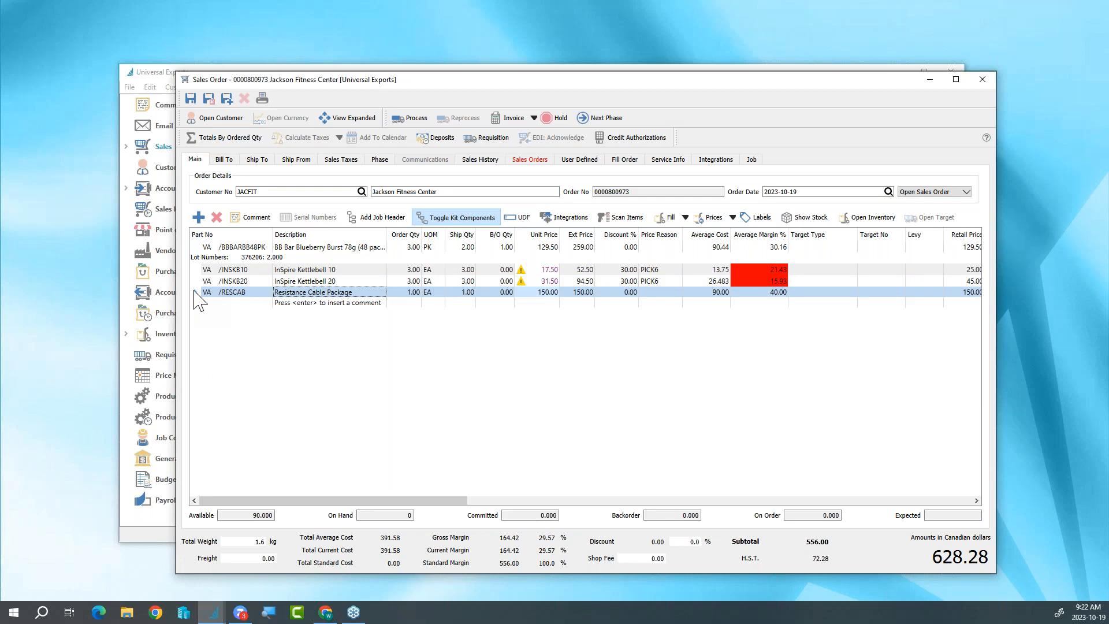
left_click(195, 292)
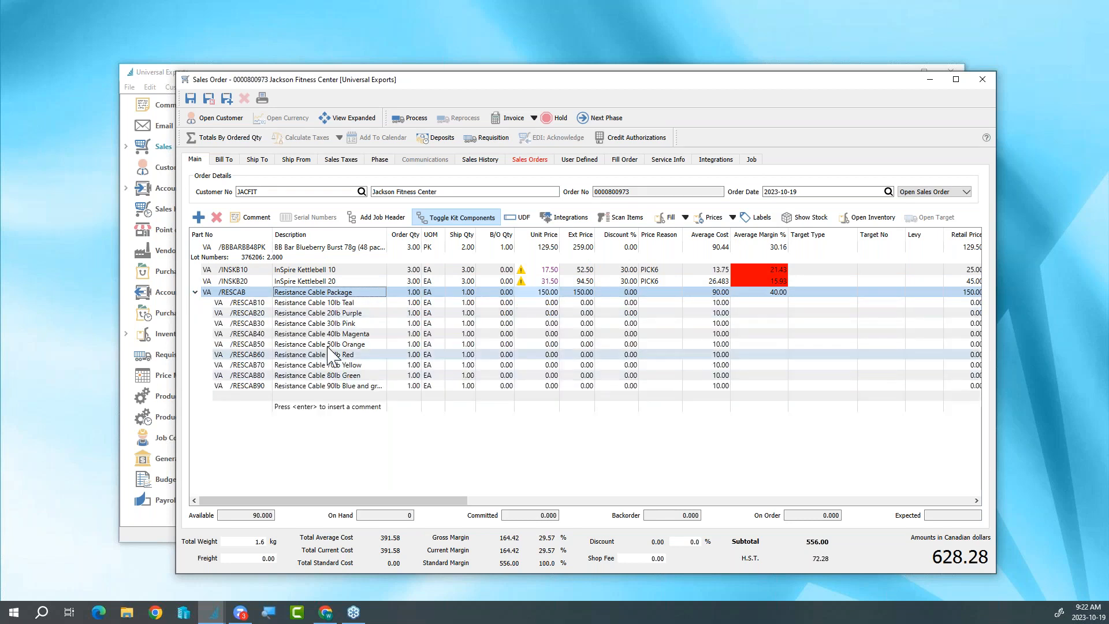
left_click(437, 221)
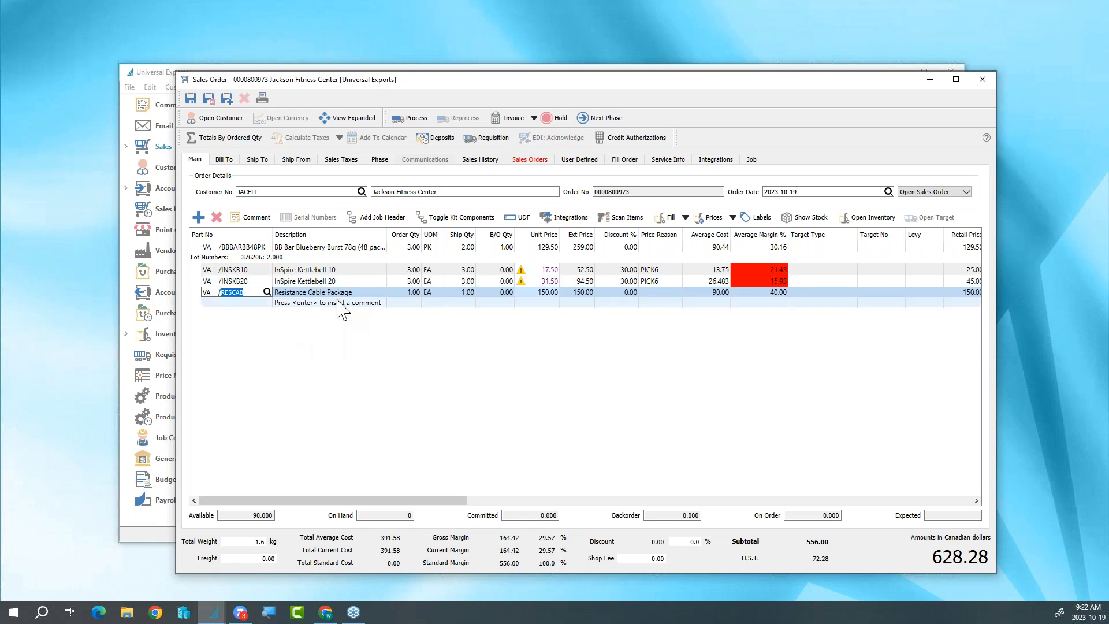
left_click(451, 218)
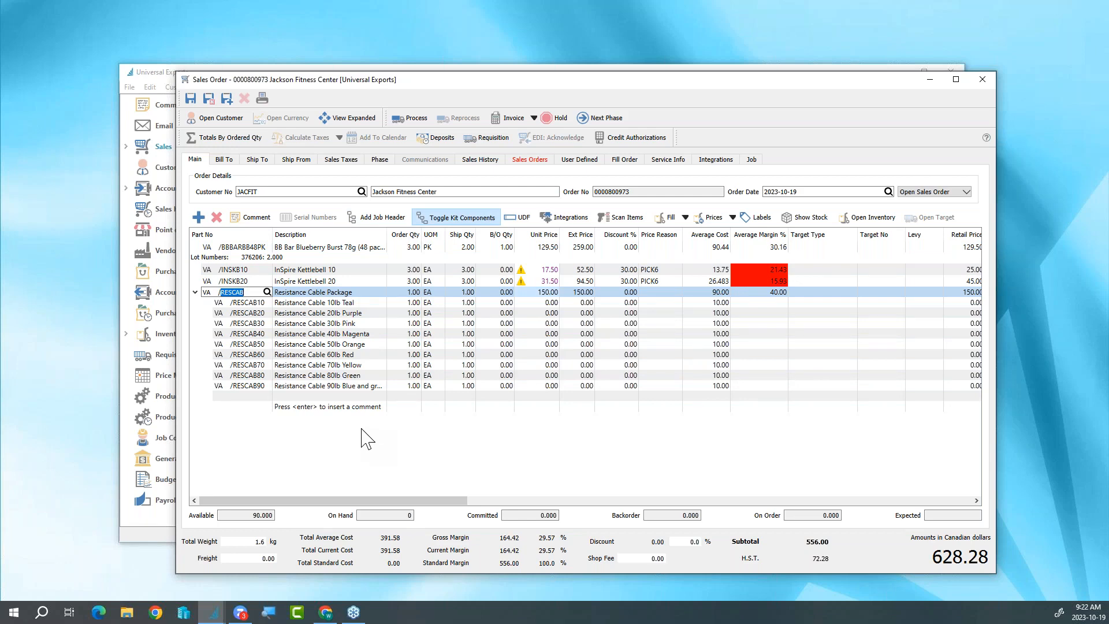
- Add the AbMat item to the order through item scanning with code 123456
left_click(267, 408)
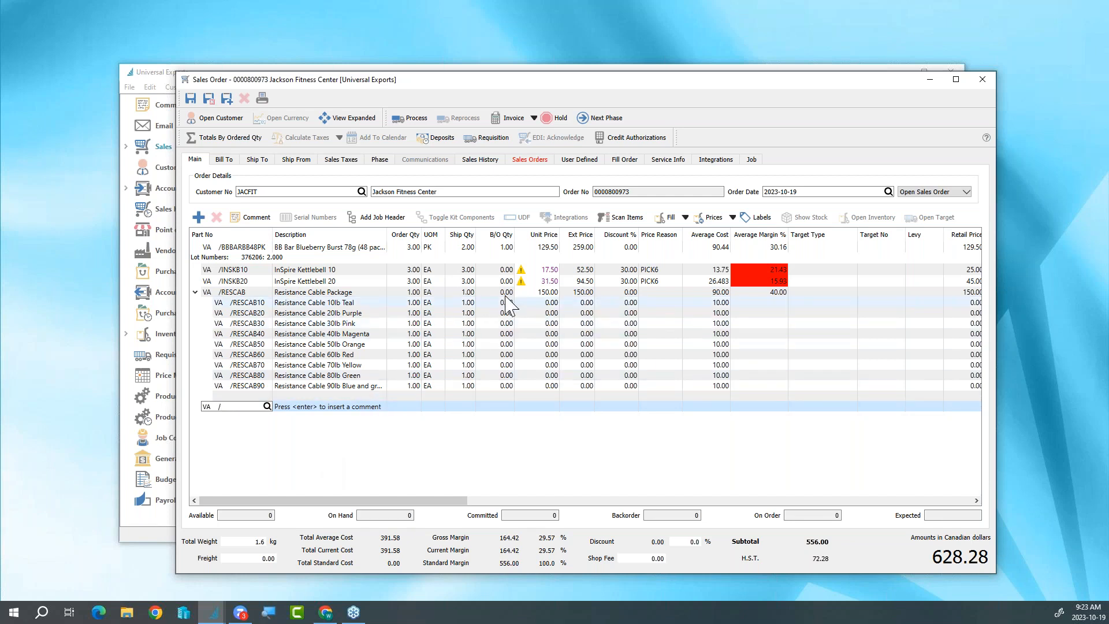
left_click(631, 220)
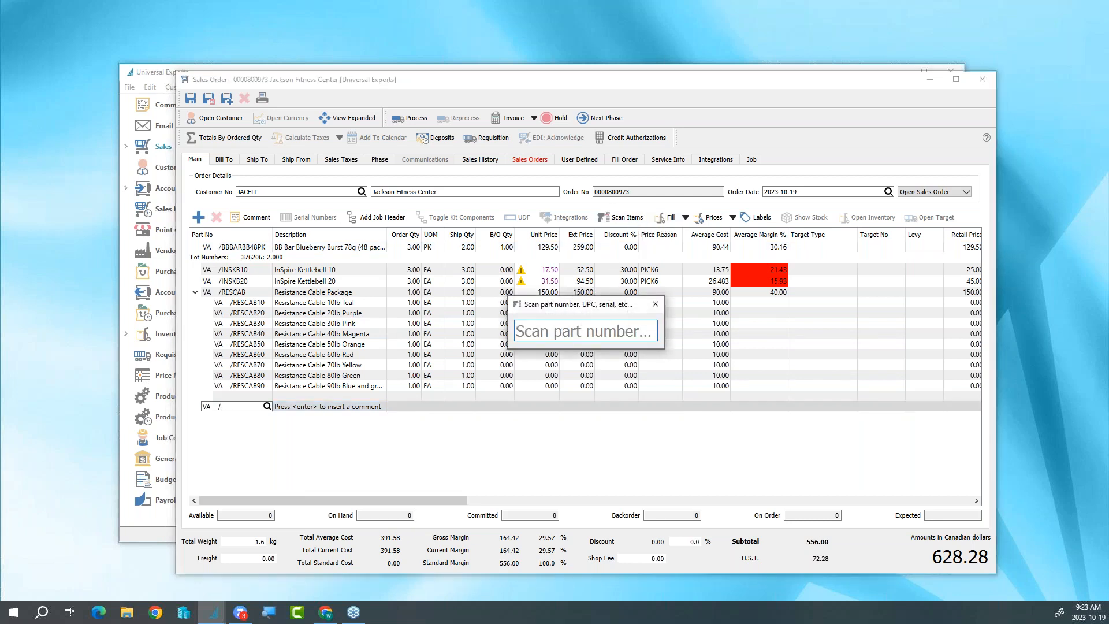
type("123456")
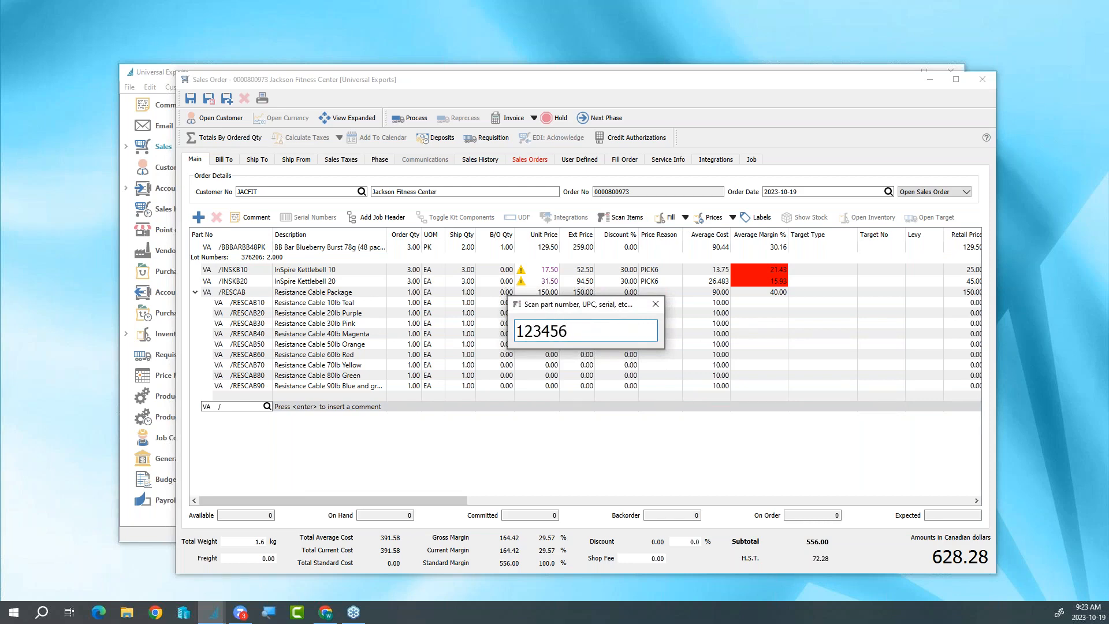
key("Return")
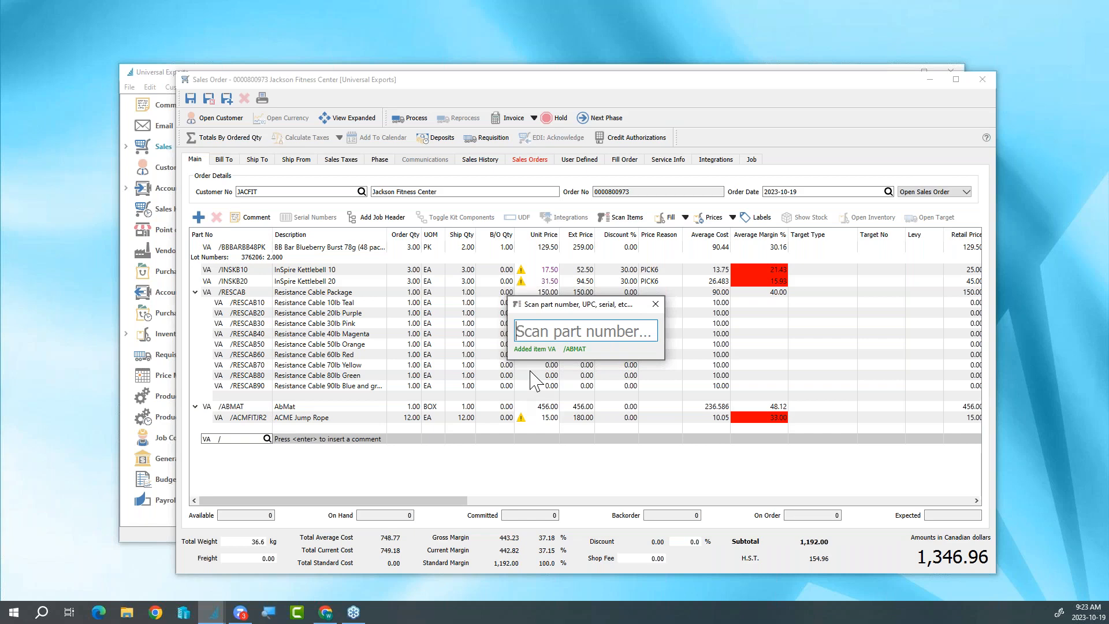
- Scan code 123456 once more to raise the AbMat line's quantity to 2, and finish item scanning
type("123456")
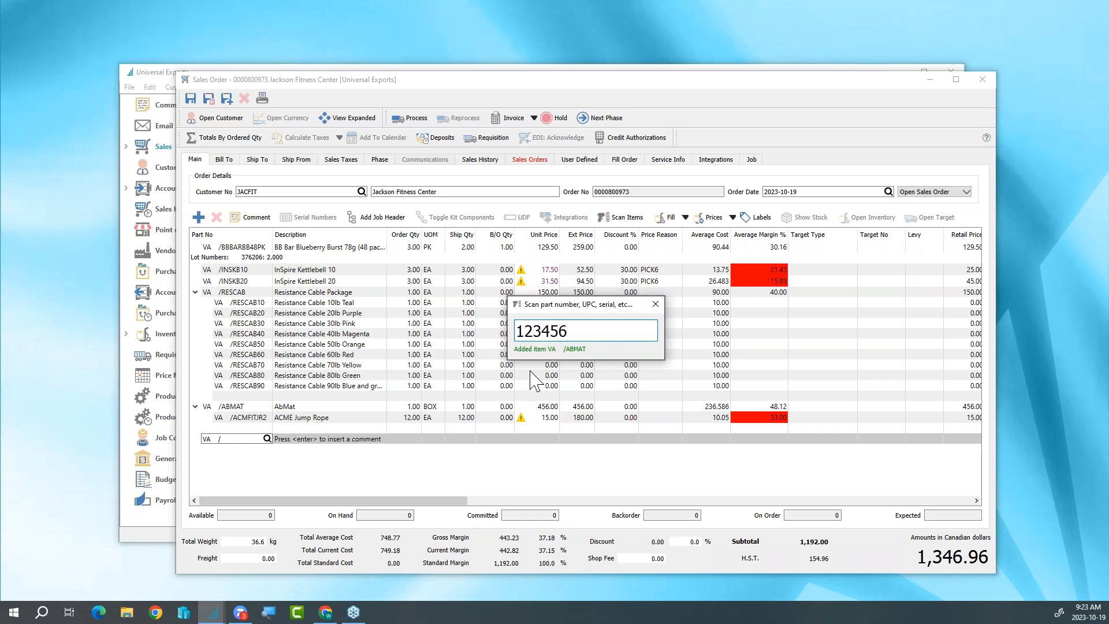
key("Return")
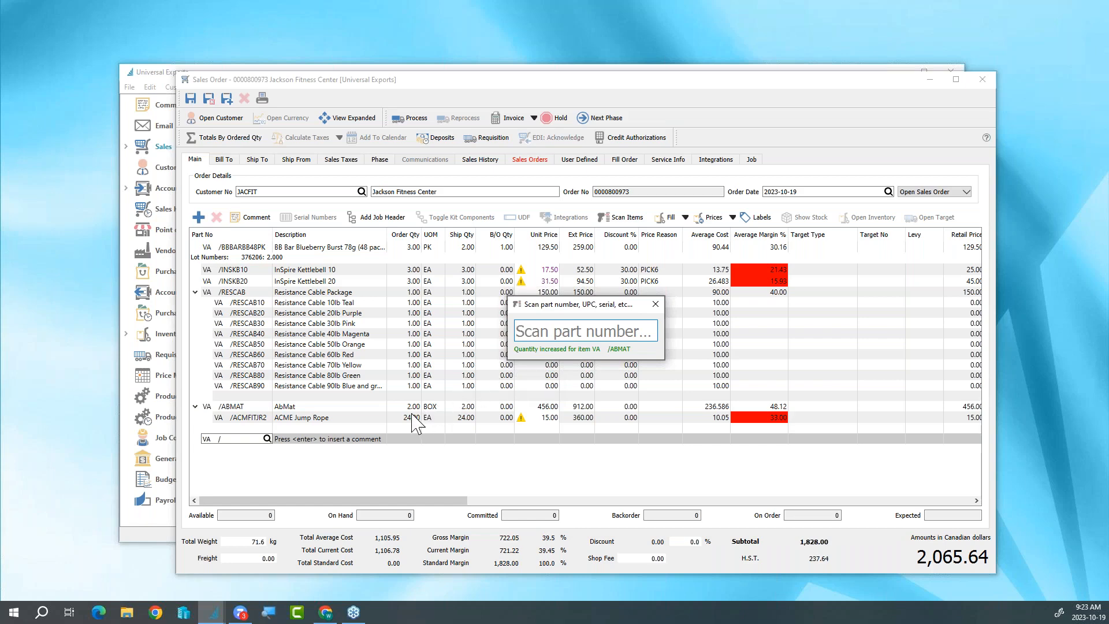
key("Escape")
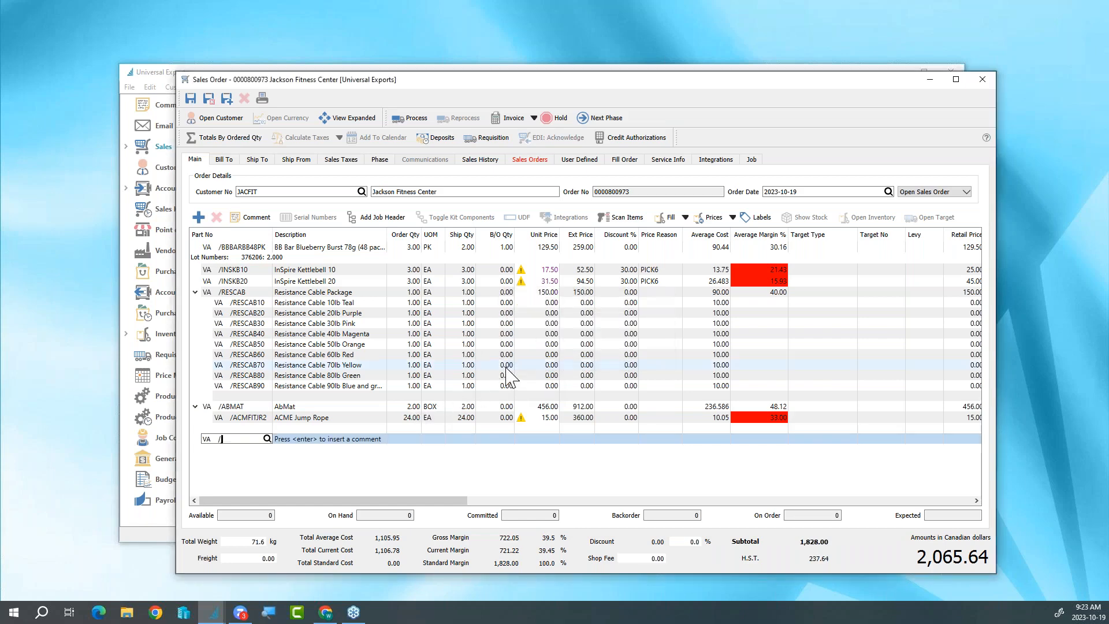
- Set the order quantity of the ACME Jump Rope component under AbMat to 2
left_click(410, 418)
type("2")
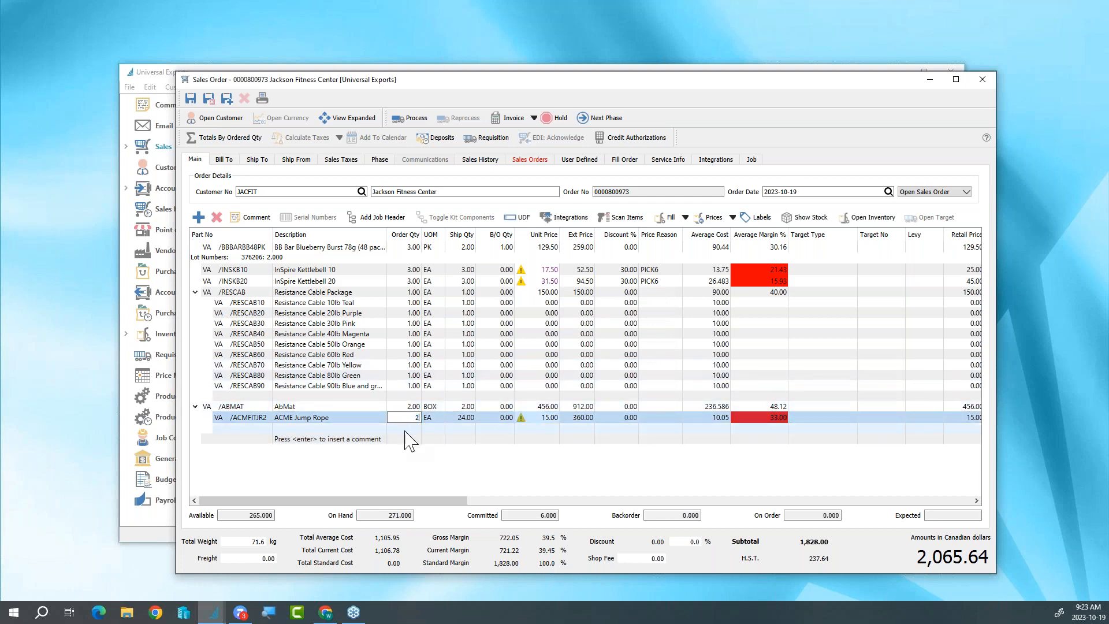
key("Tab")
key("Tab")
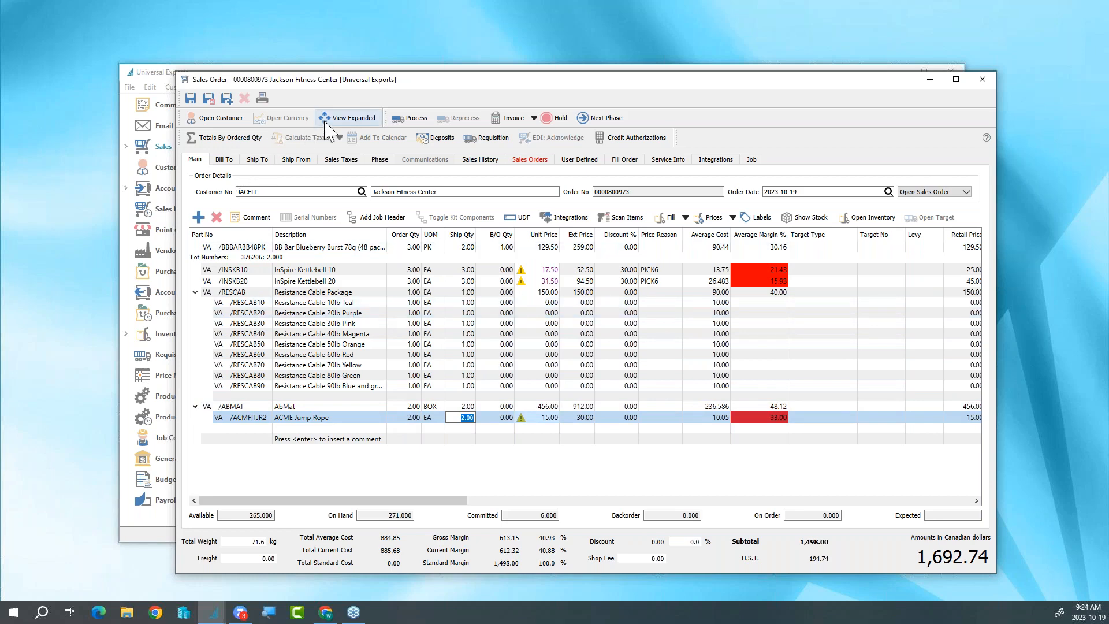
- Examine the expanded order view and the user-defined Shipping, Info and Size Info fields, and return to the compact order lines
left_click(346, 118)
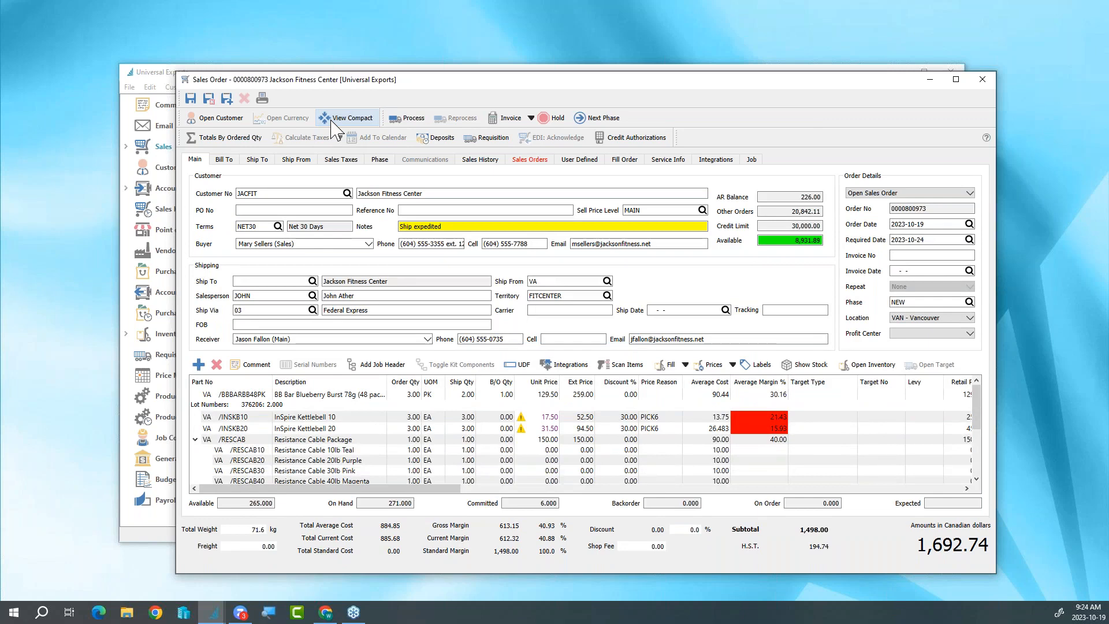
left_click(332, 121)
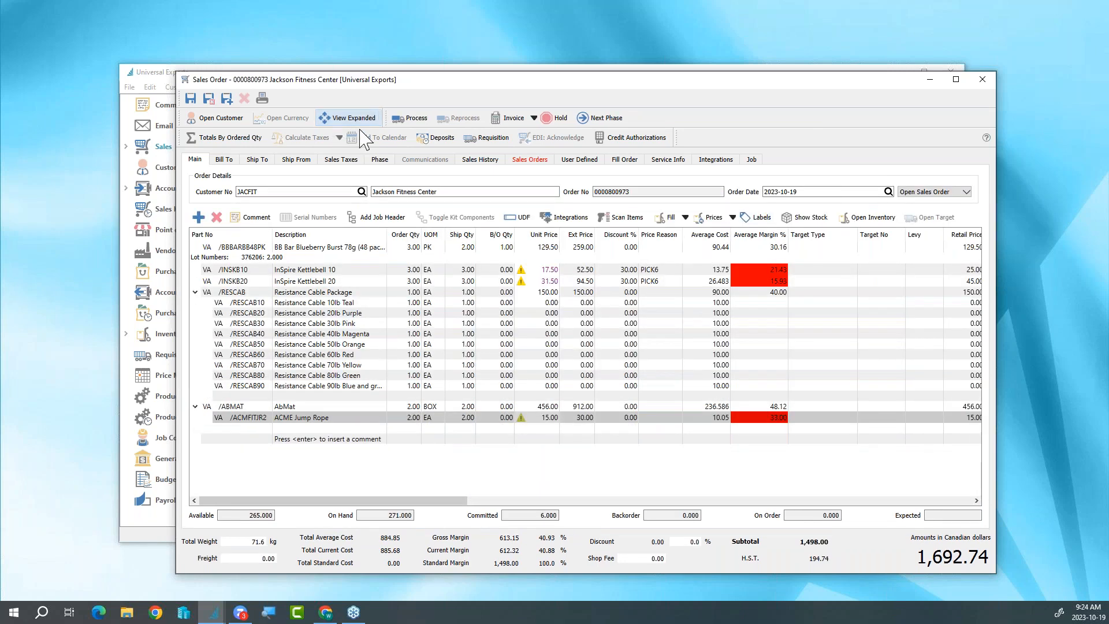
left_click(568, 164)
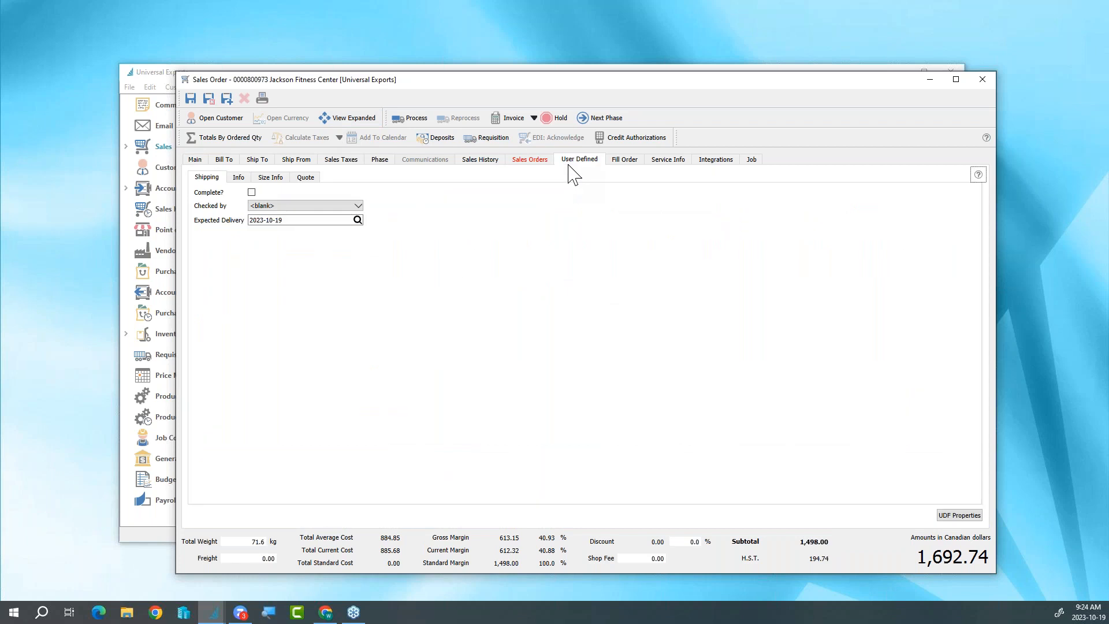
left_click(237, 178)
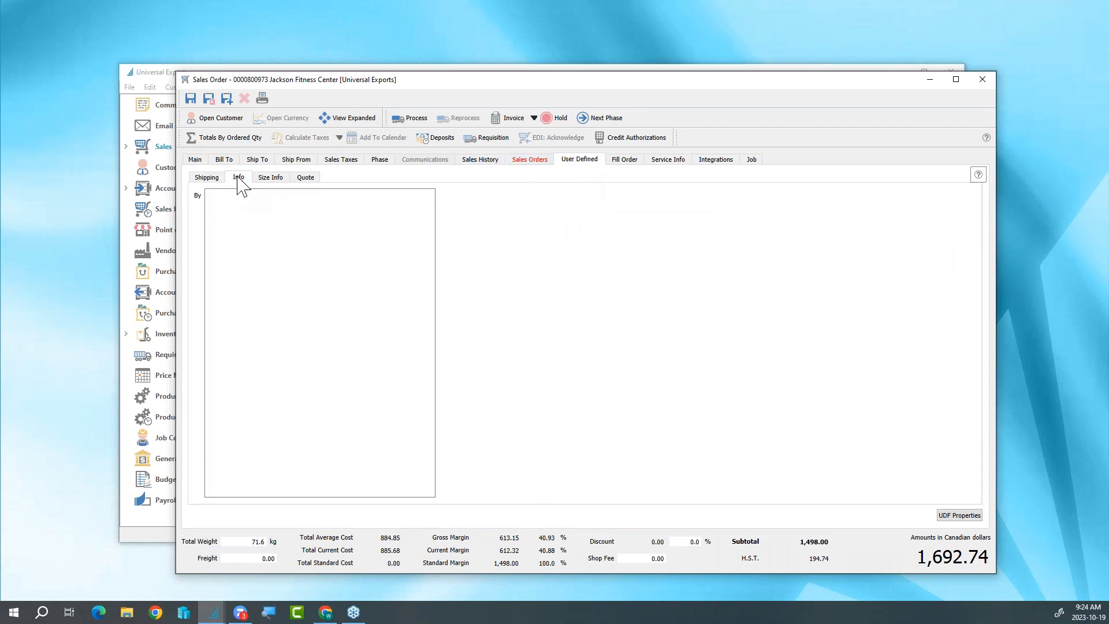
left_click(263, 179)
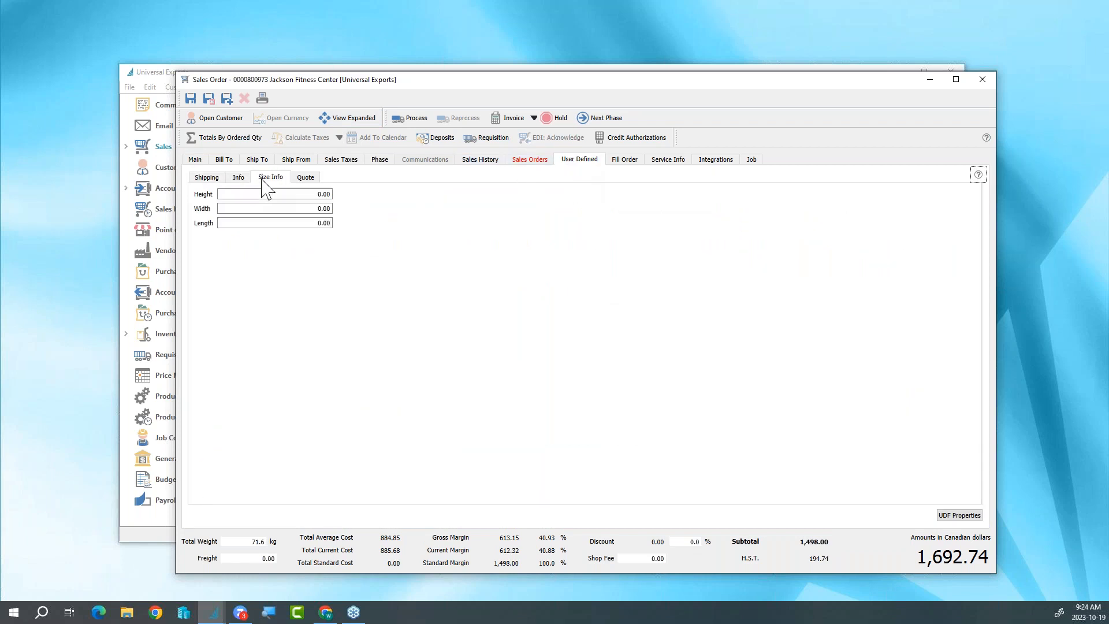
left_click(206, 178)
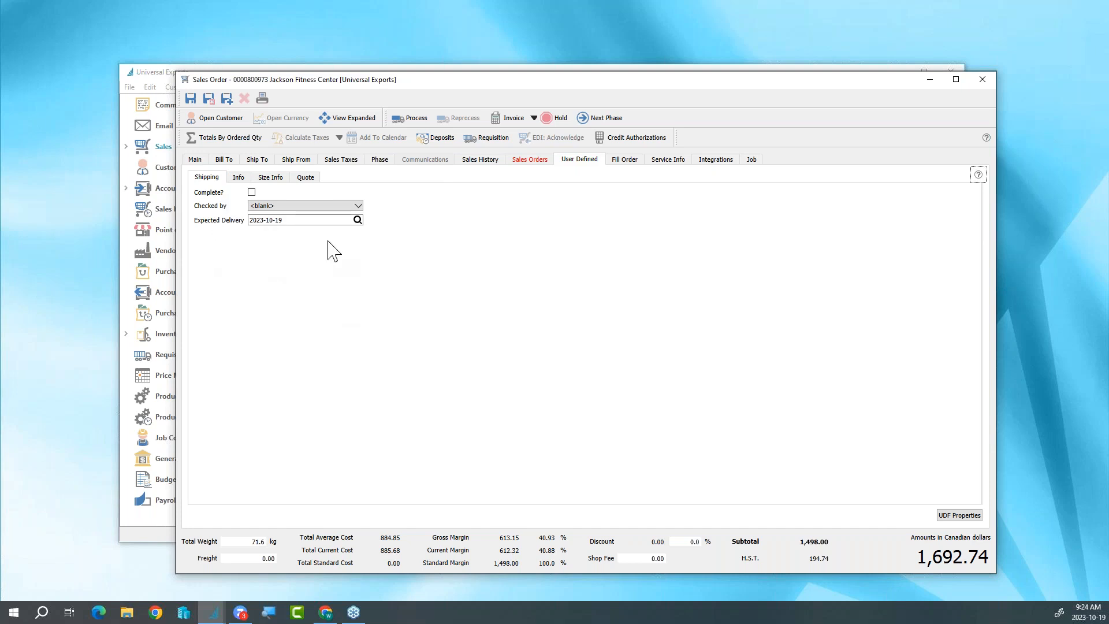
left_click(195, 161)
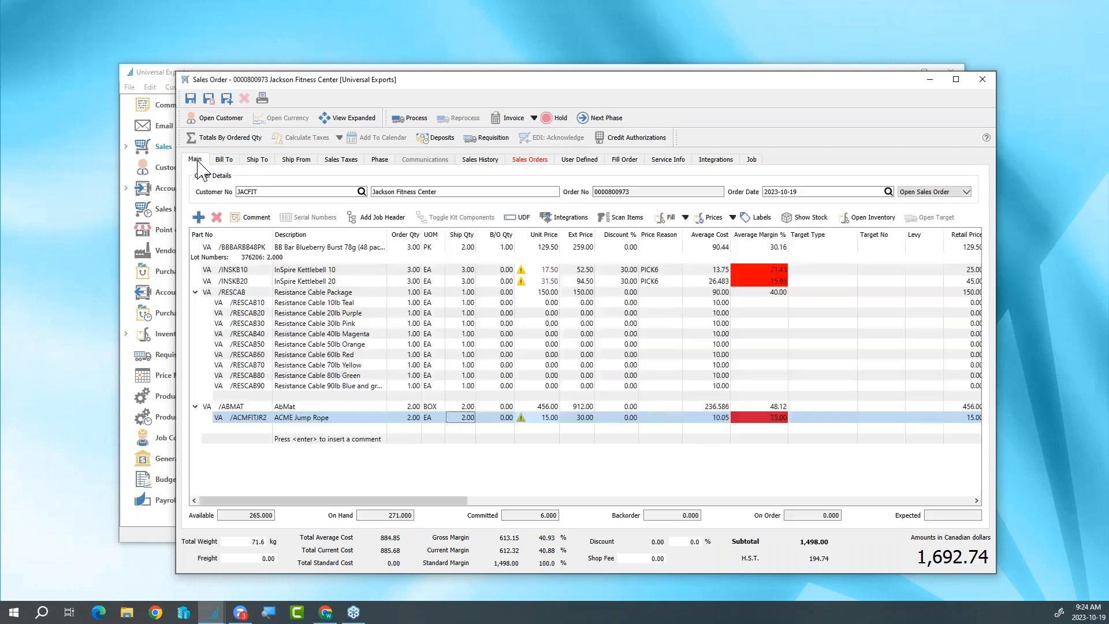
- Add the user-defined columns Completed, Returned? and RMA Authorization to the order line grid and bring them into view
left_click_drag(380, 501, 611, 517)
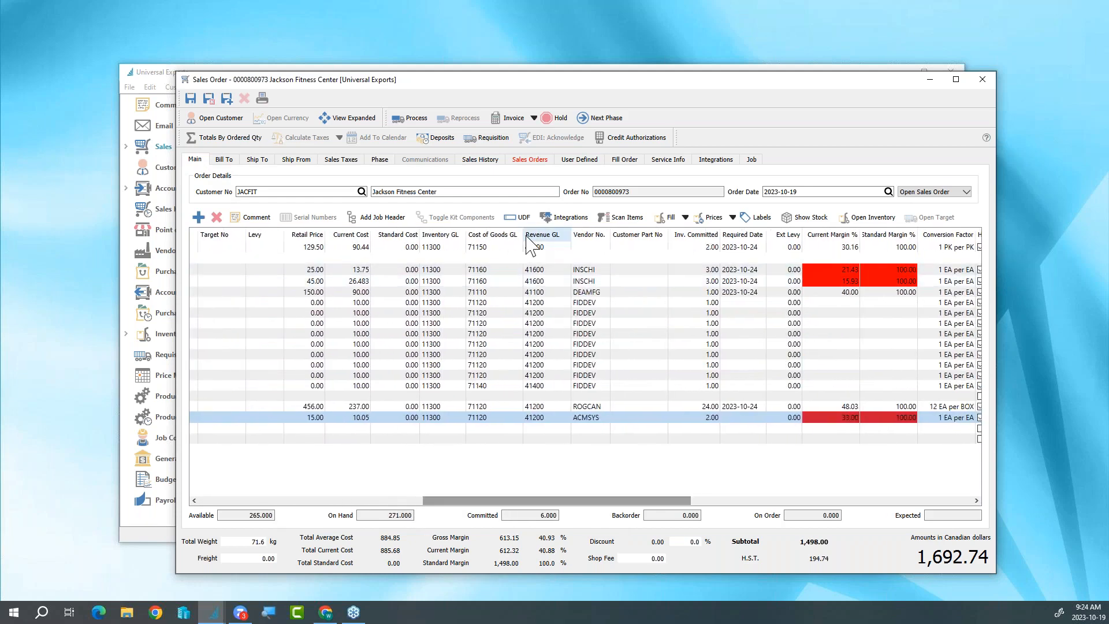
right_click(526, 234)
scroll(569, 519, "down", 3)
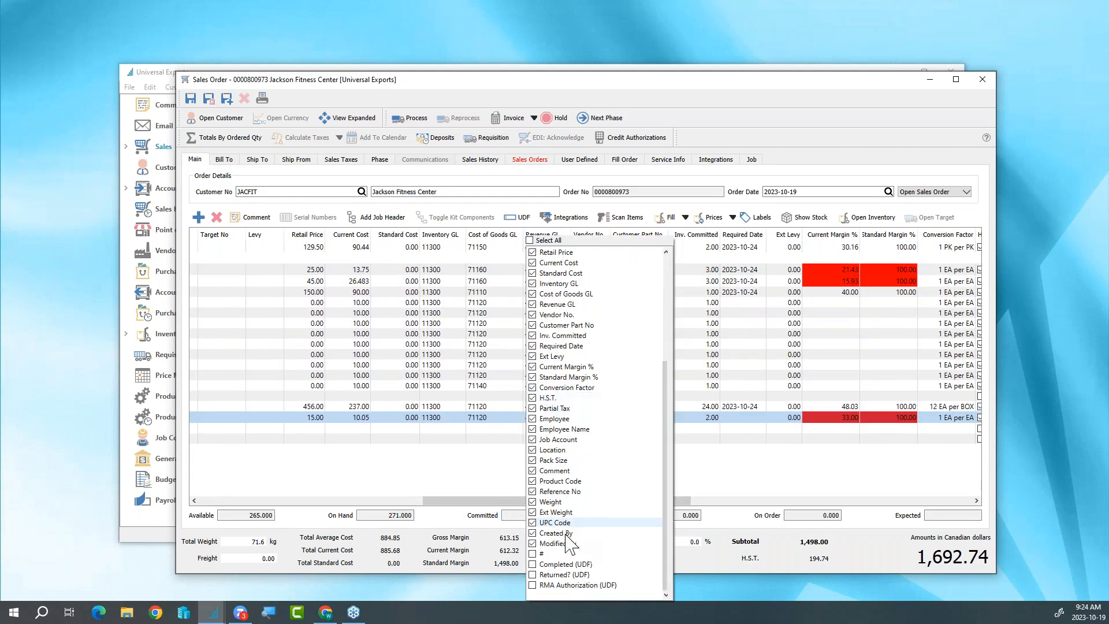
left_click(532, 564)
left_click(532, 574)
left_click(532, 585)
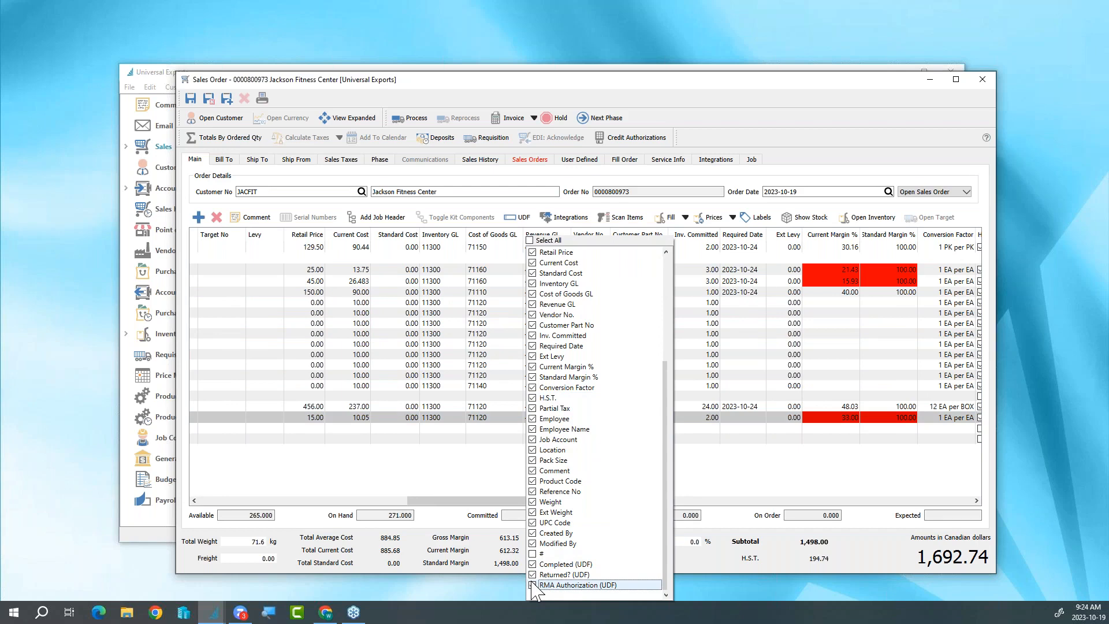
left_click(490, 480)
left_click_drag(495, 501, 844, 515)
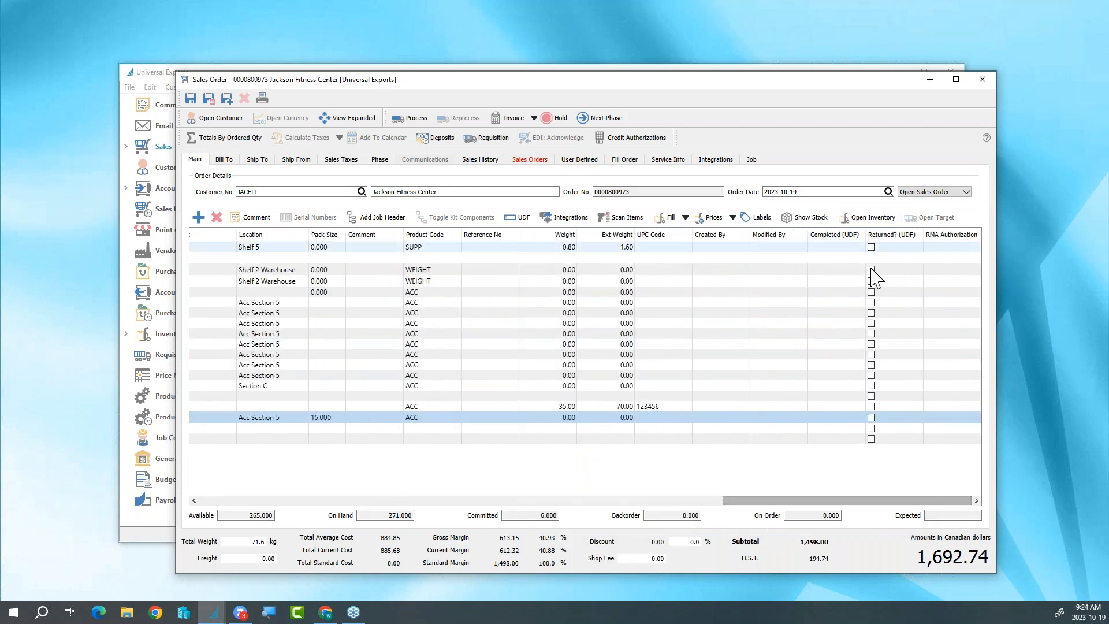
- Check the RMA Authorization choices on the ACME Jump Rope line and leave the field blank
left_click(934, 414)
left_click(933, 414)
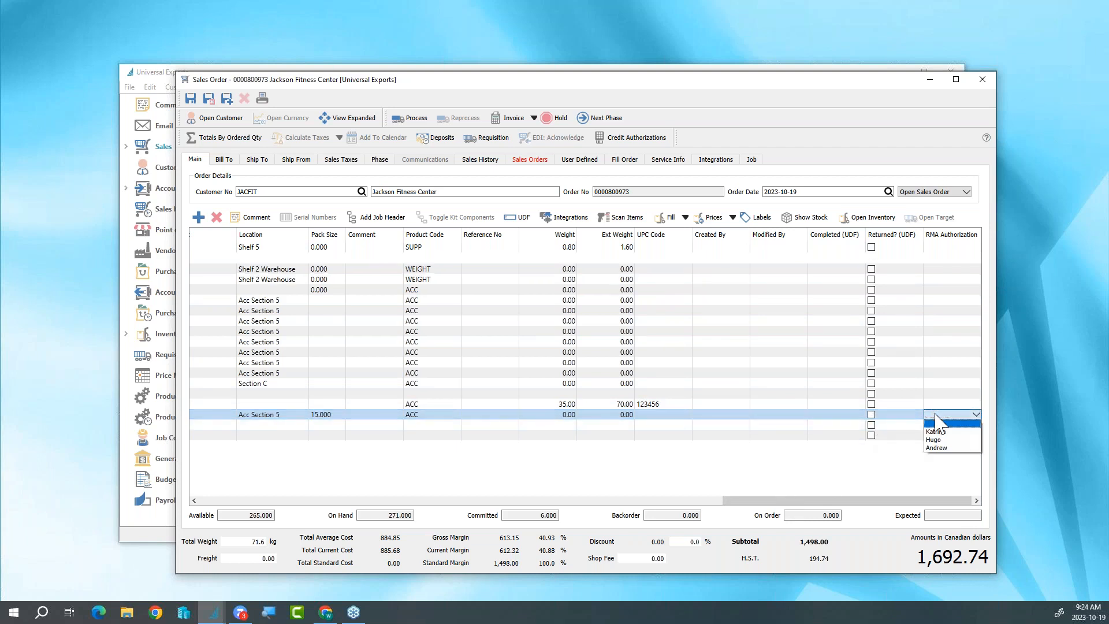
left_click(935, 423)
- Save the sales order and approve selling the items below the required margin
left_click_drag(768, 500, 298, 484)
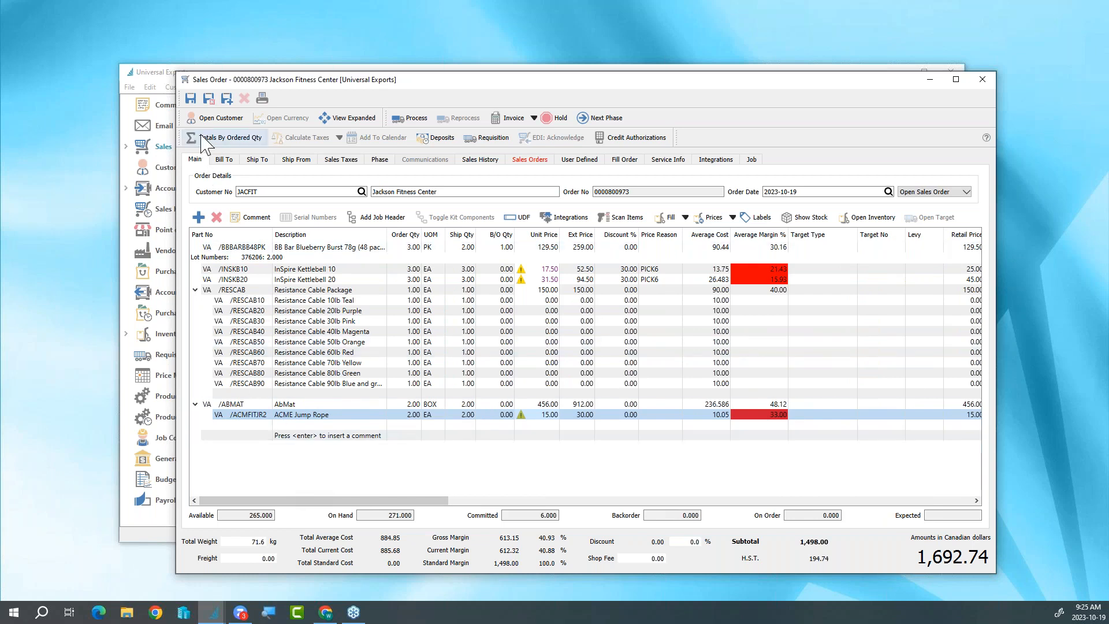
left_click(191, 99)
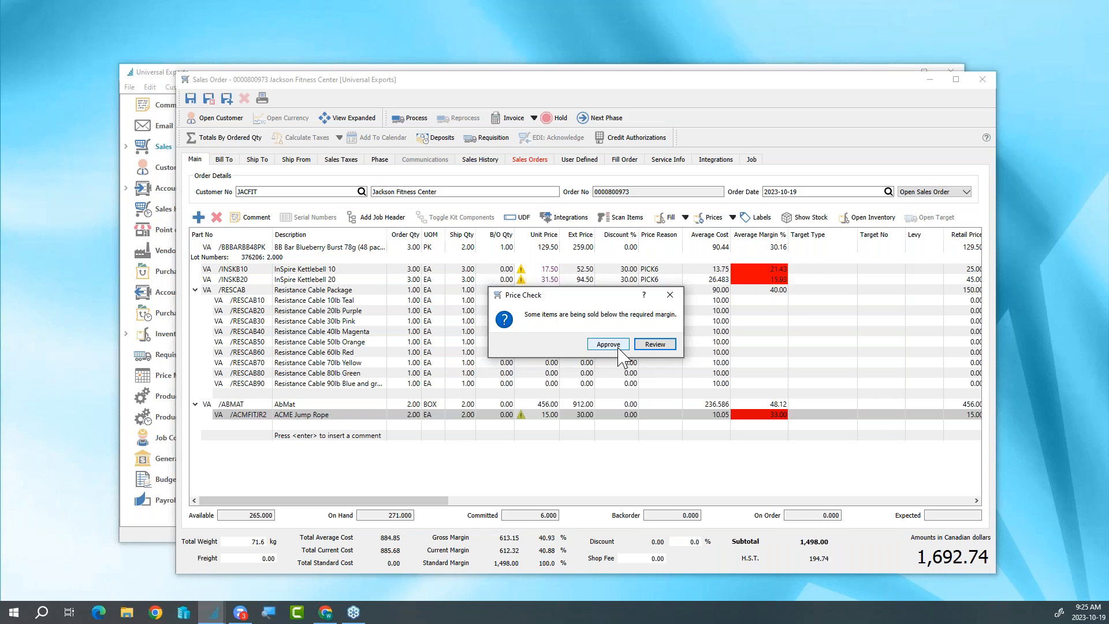
left_click(616, 347)
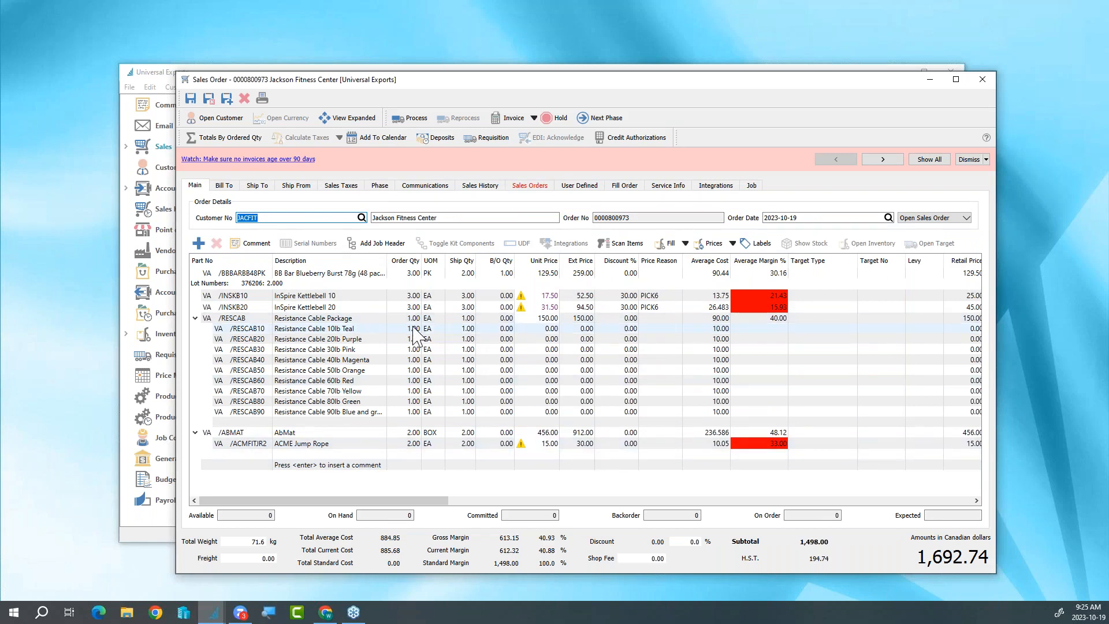
- Collapse the Resistance Cable Package and set the InSpire Kettlebell 20 order quantity to 5, accepting the backorder
left_click(195, 317)
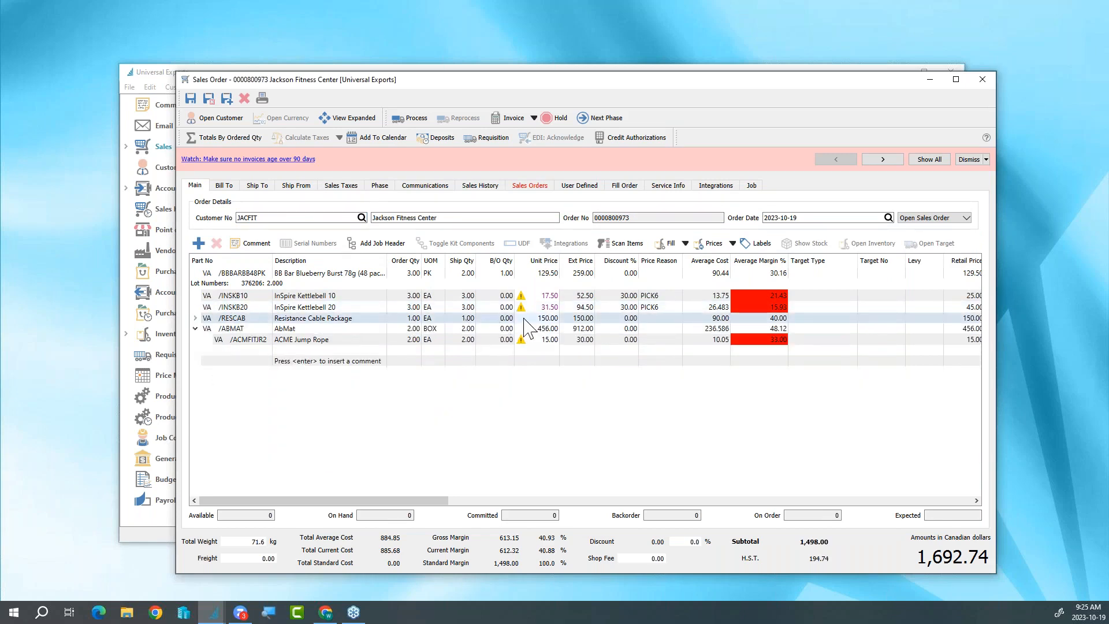
left_click(417, 307)
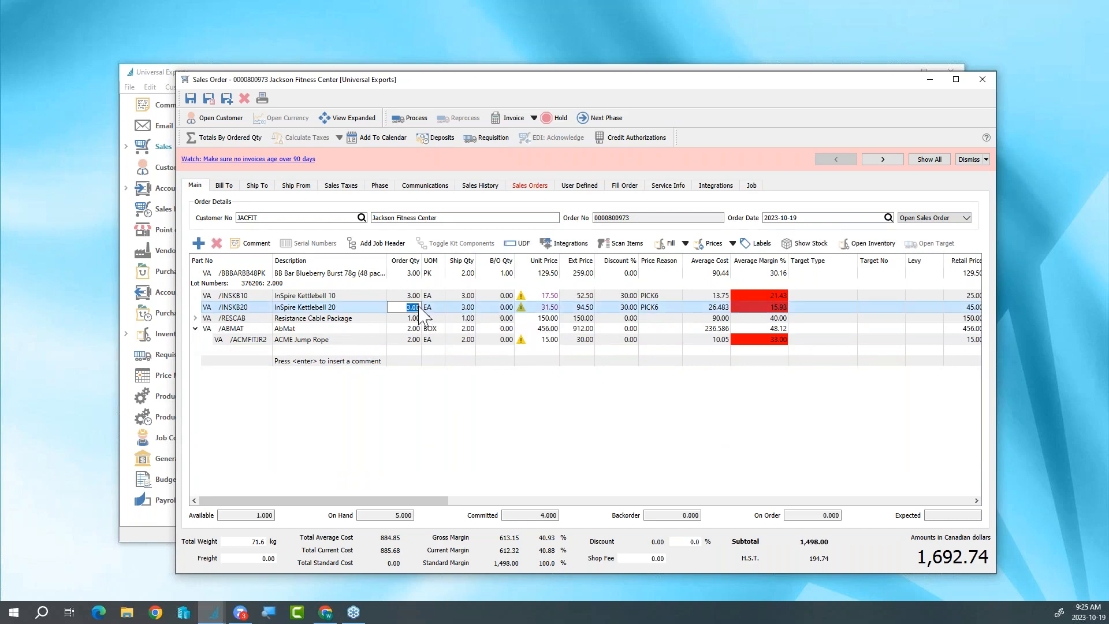
type("5")
key("Return")
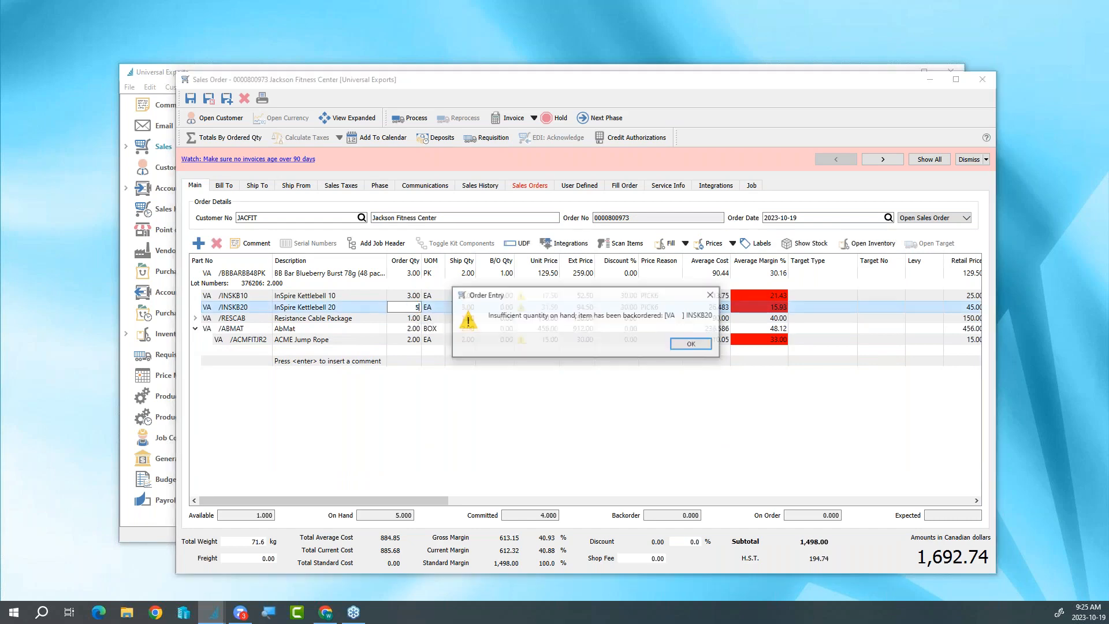
left_click(697, 346)
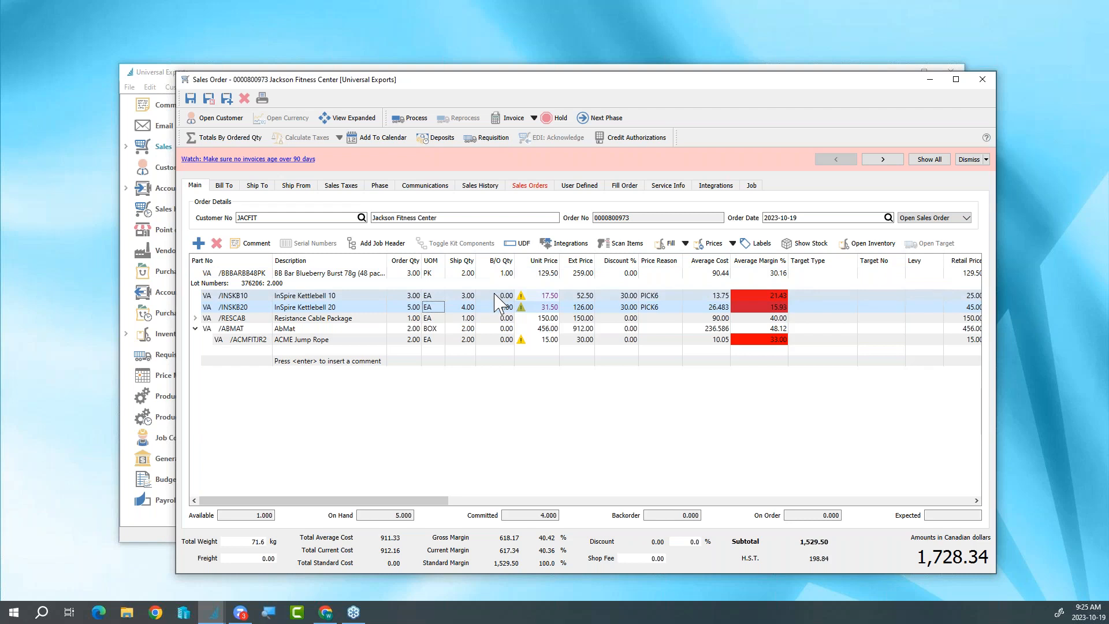
- Process the order's requisition with all lines included, BB Bar Blueberry Burst among them, and save and close it
left_click(479, 142)
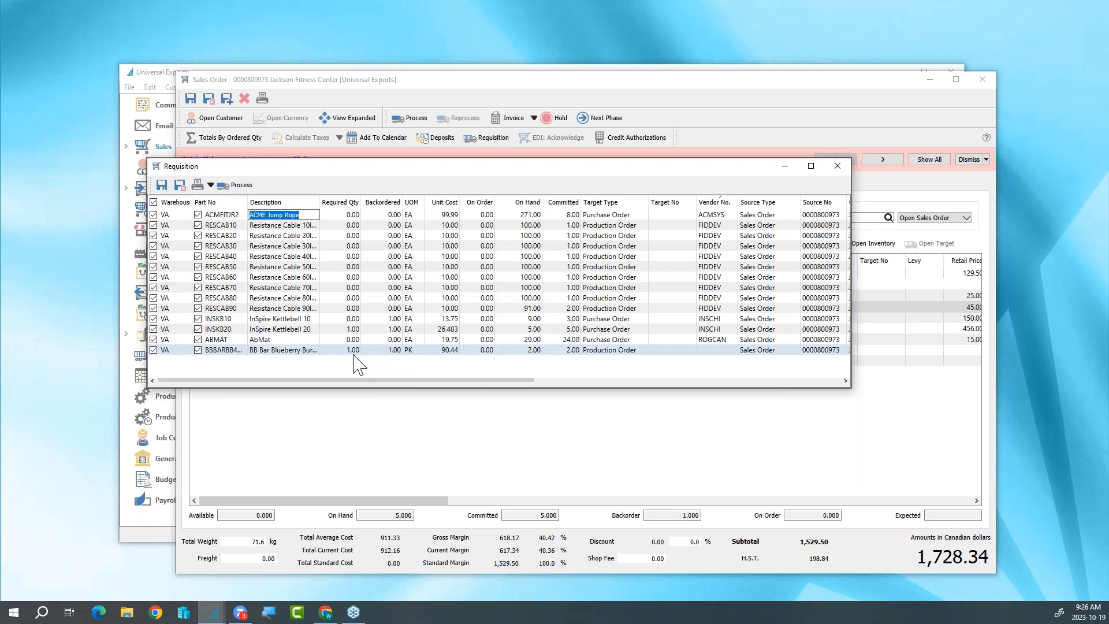
left_click(153, 350)
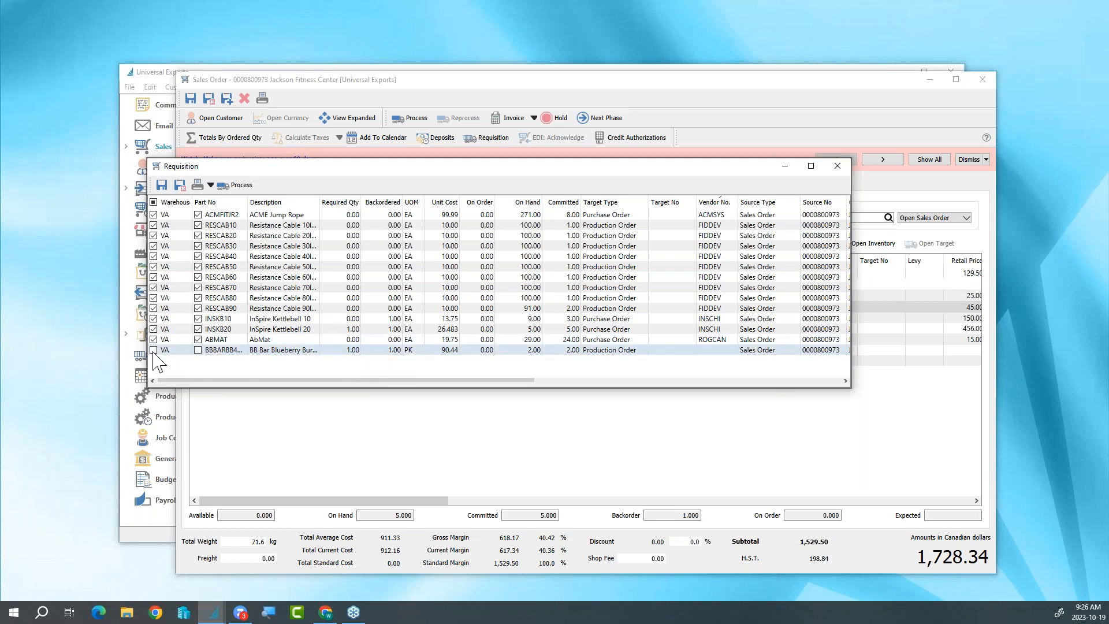
left_click(153, 350)
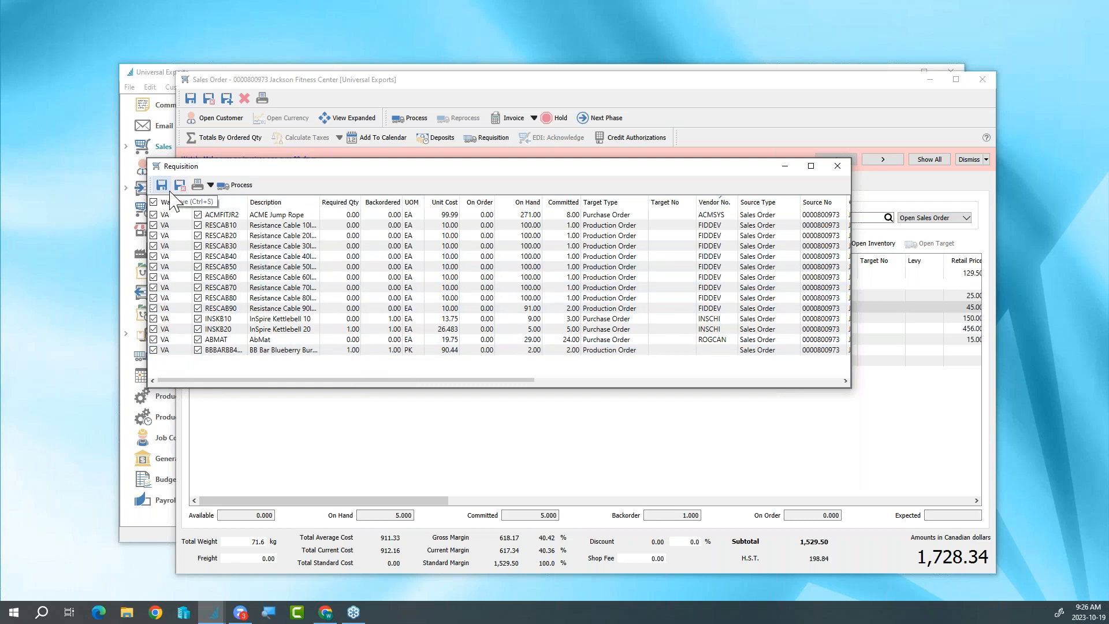
left_click(242, 189)
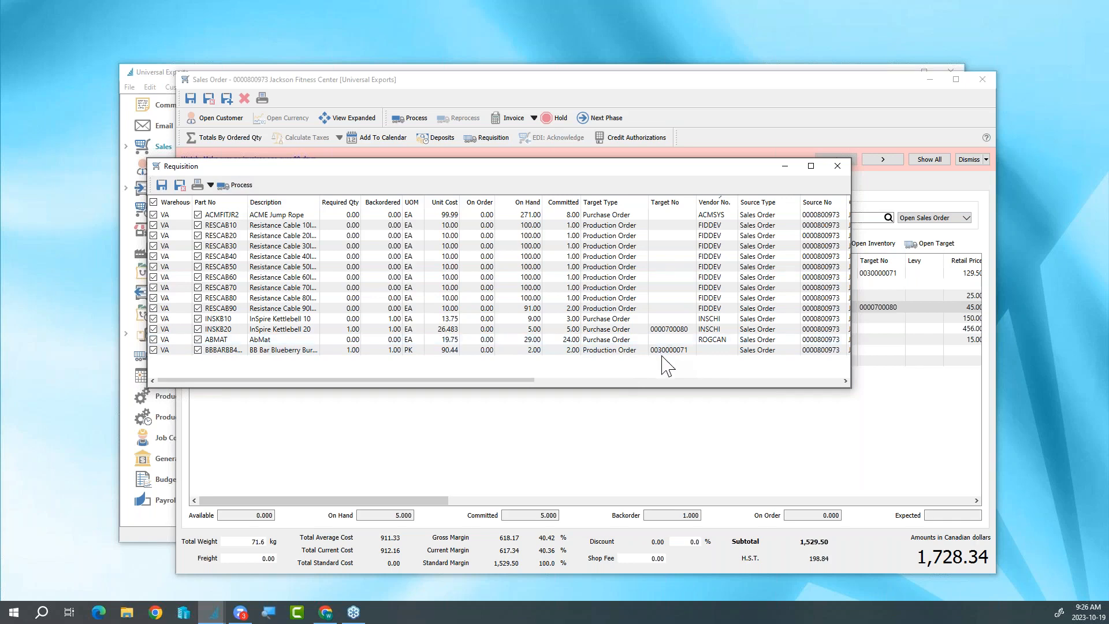
left_click(186, 187)
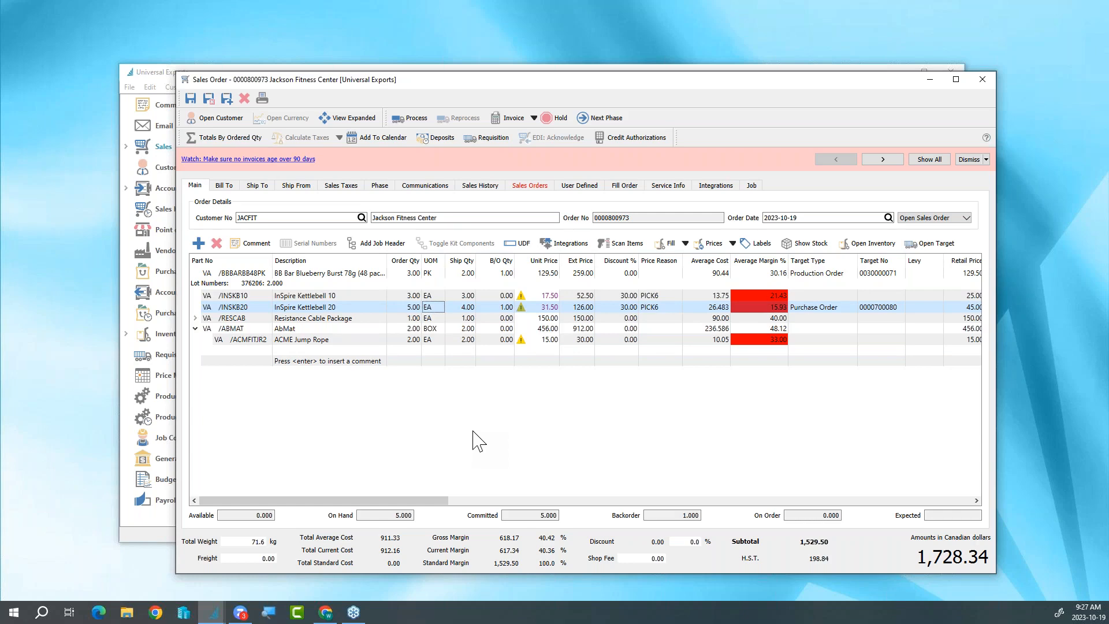
- Create a note on the order's communications with the subject "backorder to ship next week"
left_click(424, 185)
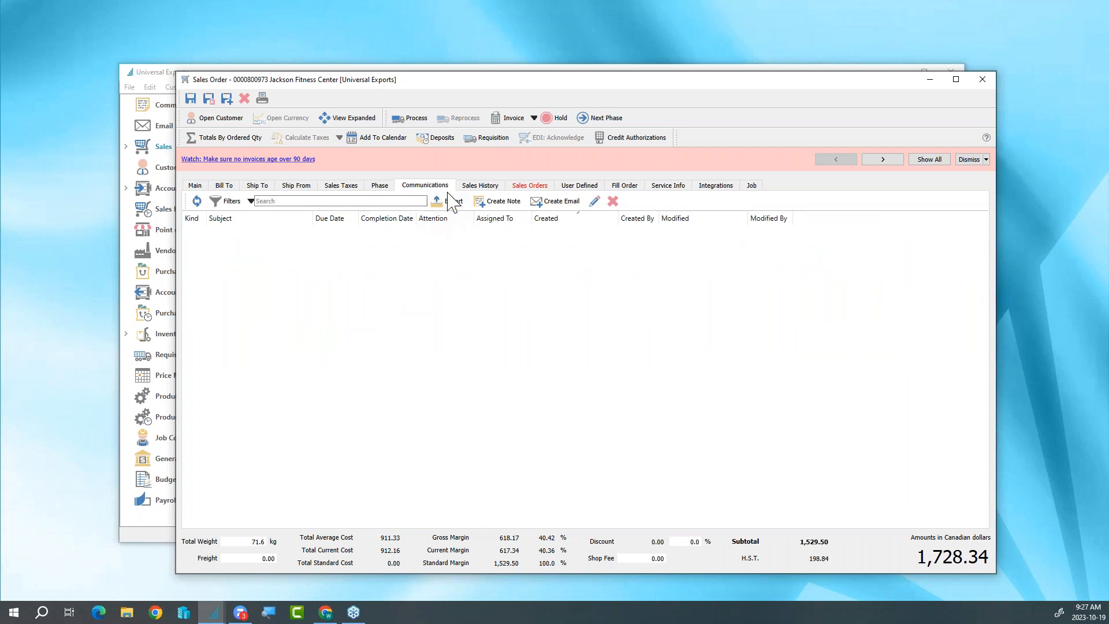
left_click(497, 201)
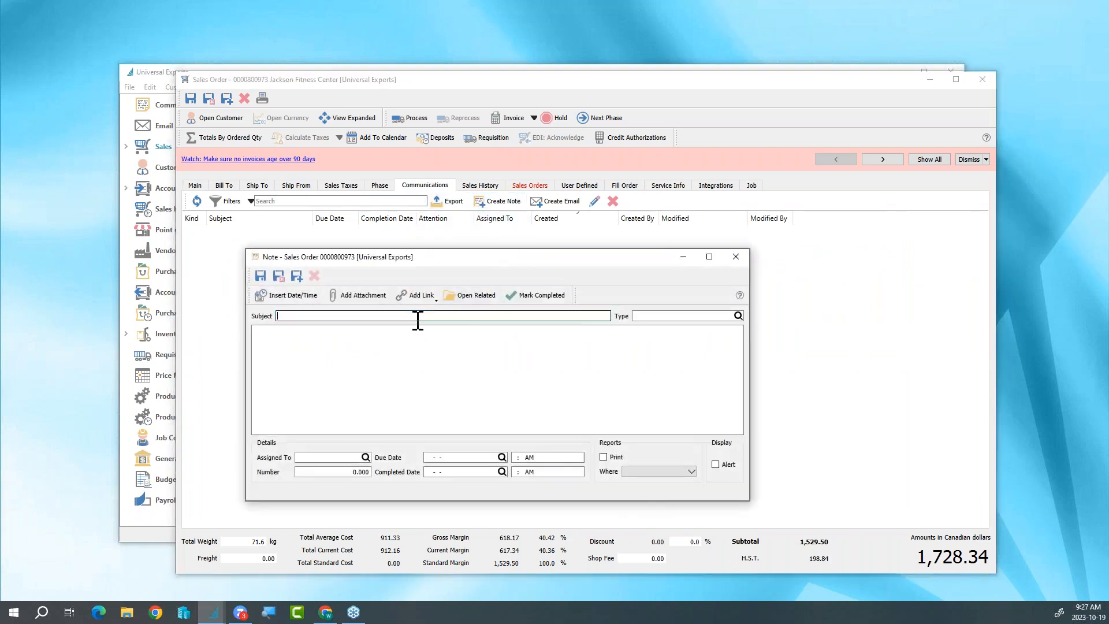
type("backorder to ship next week")
left_click(384, 346)
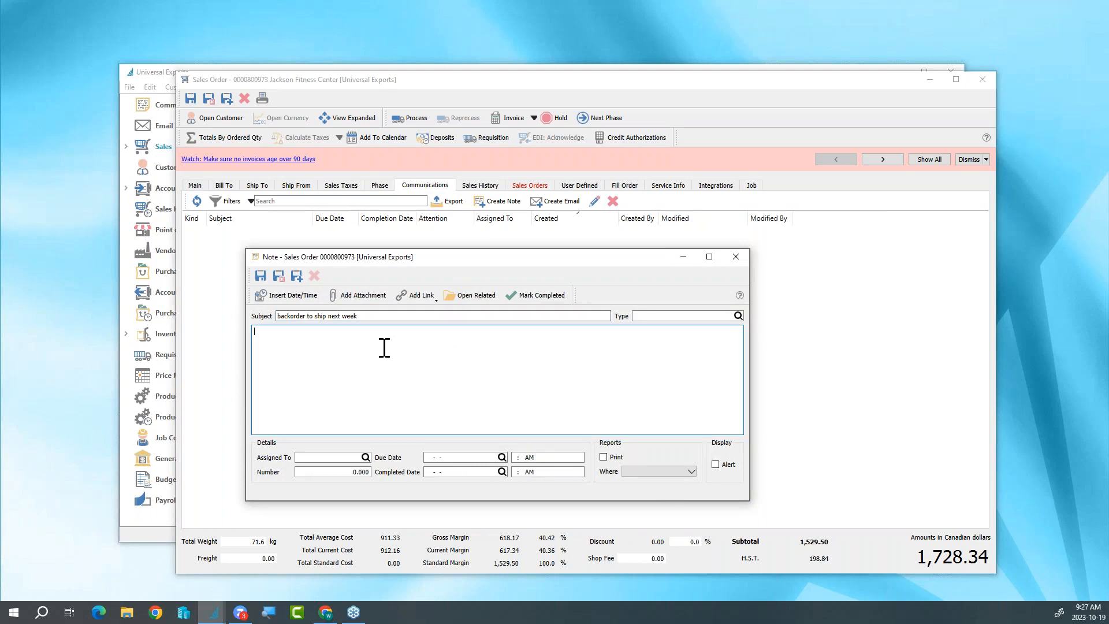
- Set the note's due date to 2023-10-27, assign it to the signed-in user, and save and close the note
left_click(502, 457)
left_click(530, 416)
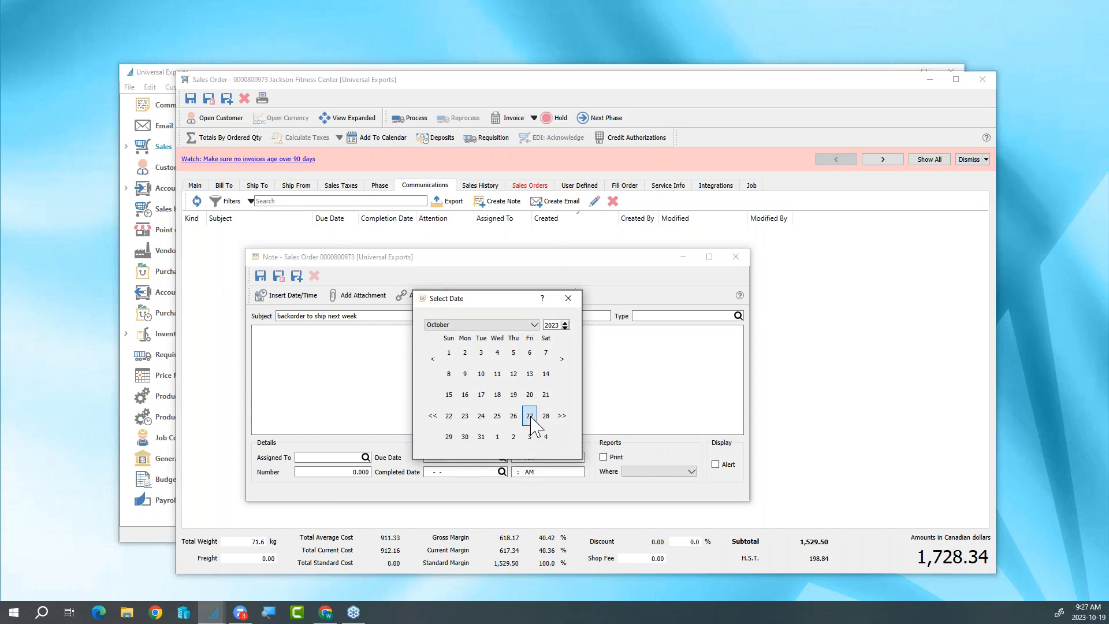
left_click(529, 416)
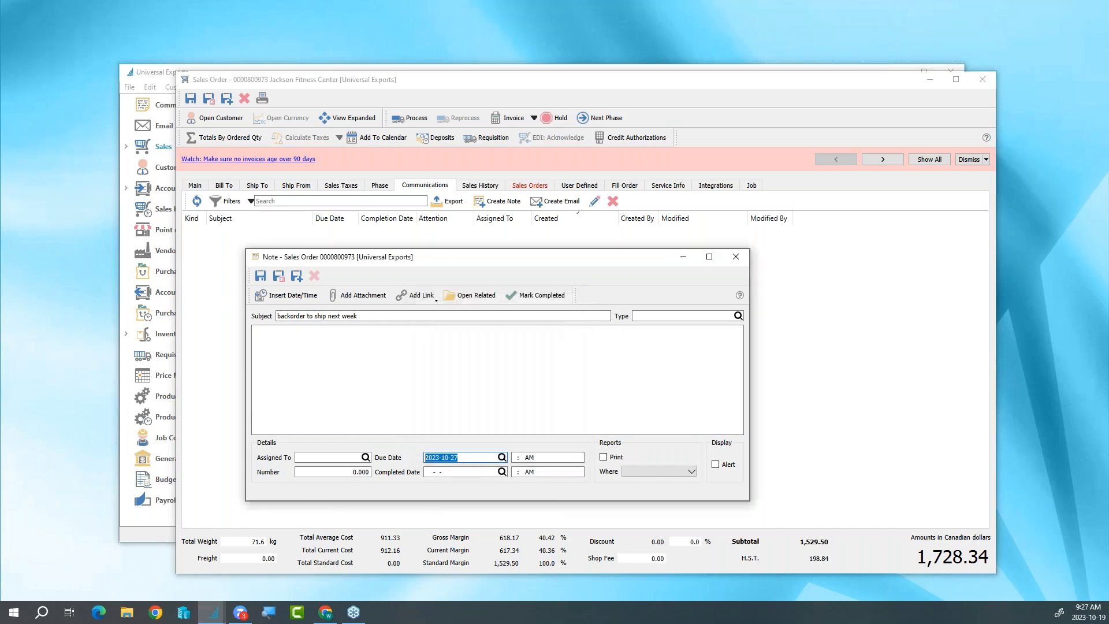
left_click(359, 458)
left_click(365, 458)
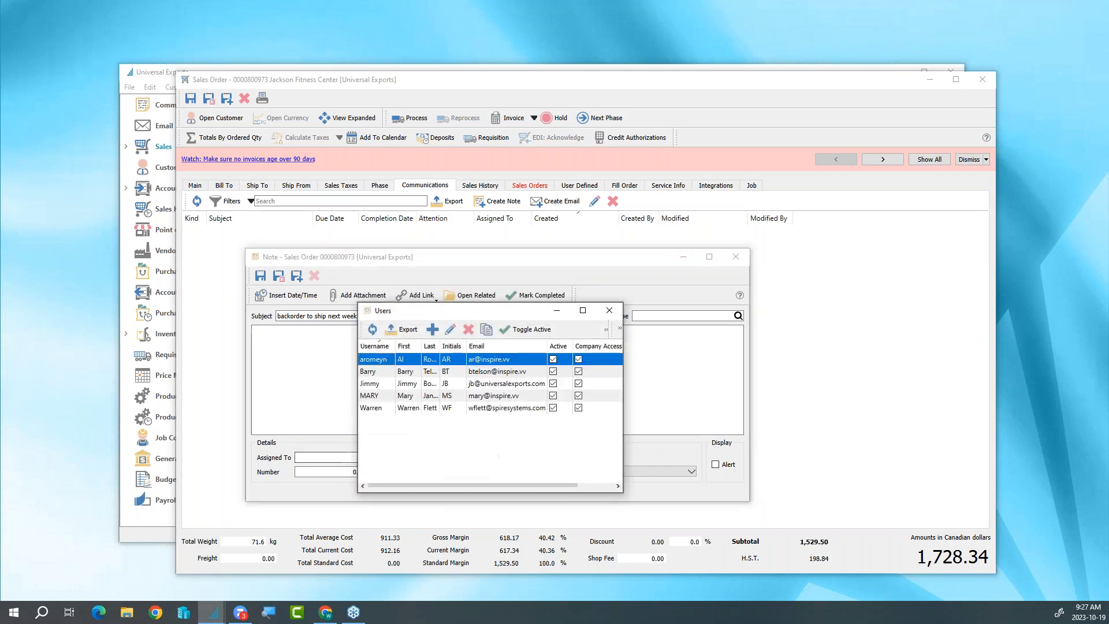
double_click(378, 407)
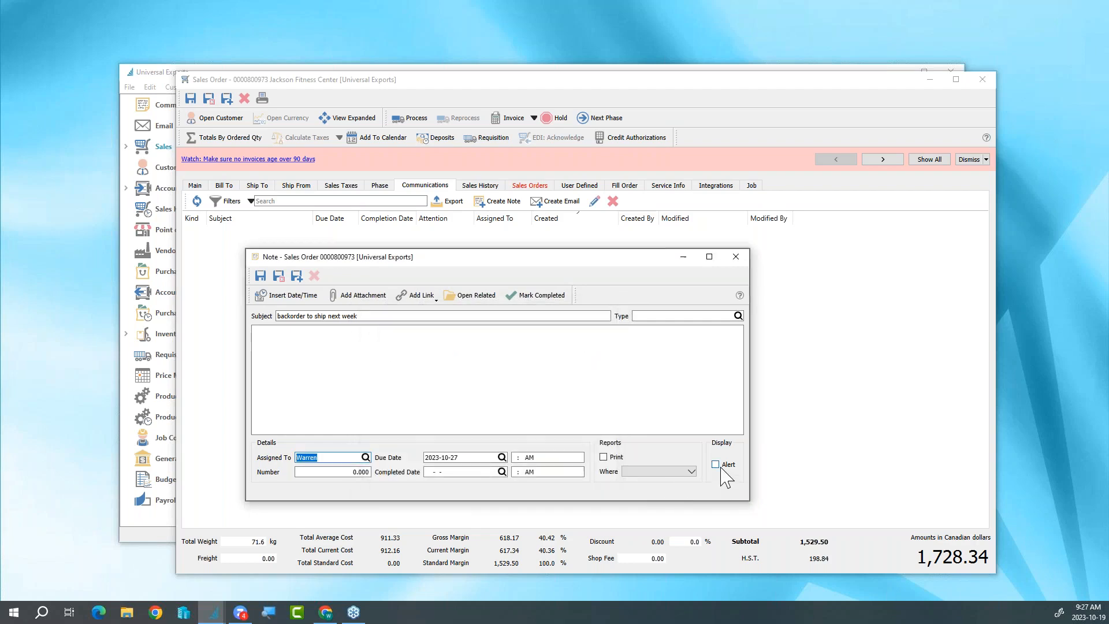
left_click(279, 277)
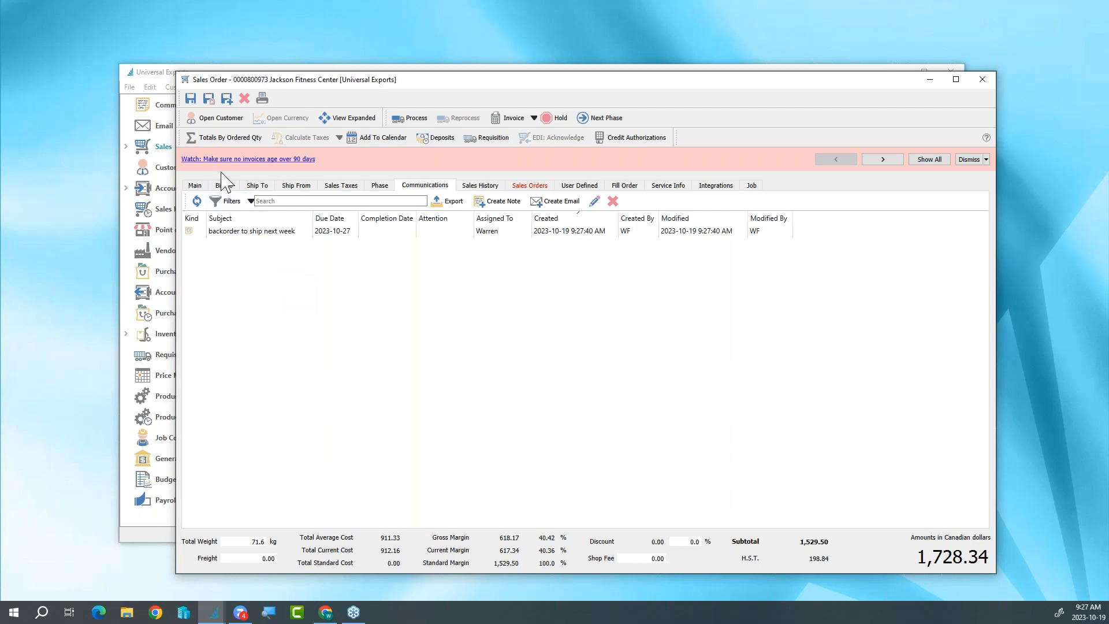
- Create an email from the sales order with the Order Confirmation report attached, approving the items priced below the required margin
left_click(195, 185)
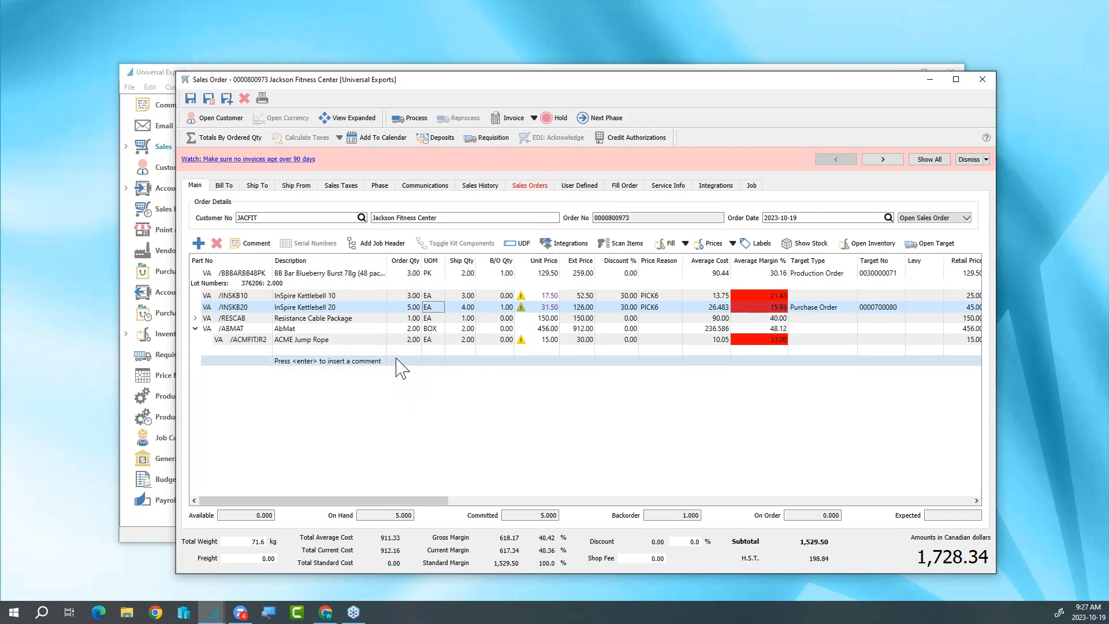
left_click(263, 99)
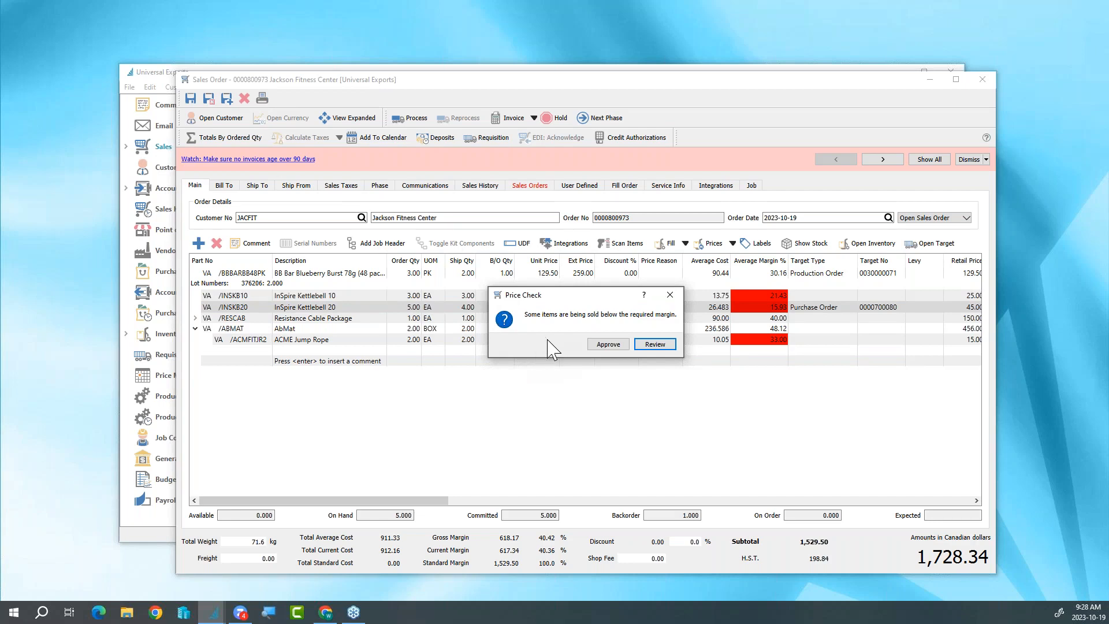
left_click(602, 345)
key("ctrl+p")
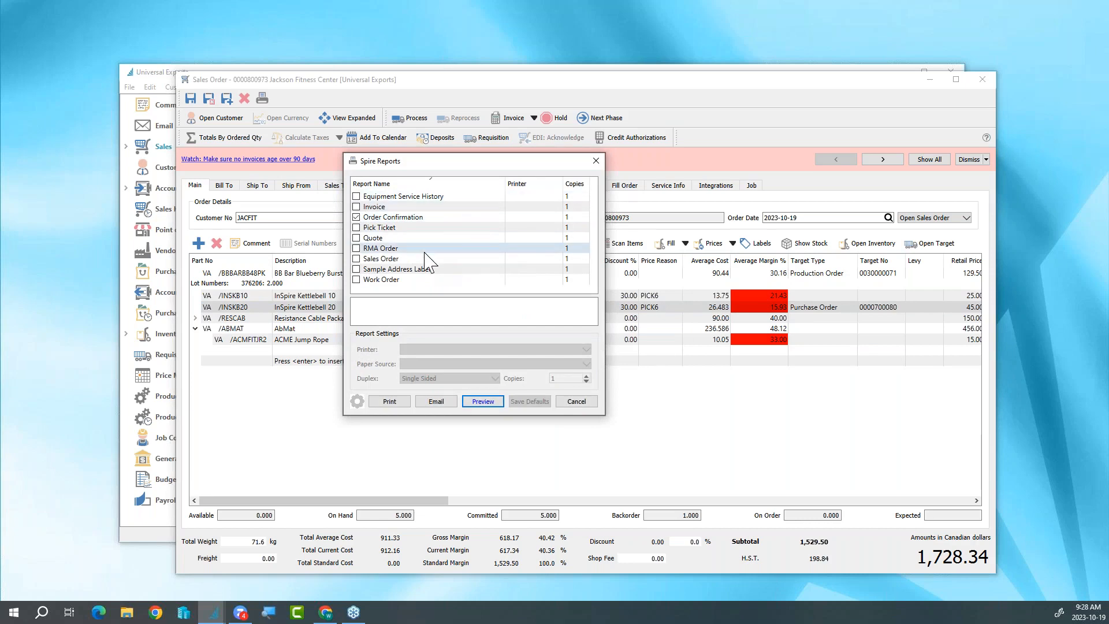
left_click(379, 219)
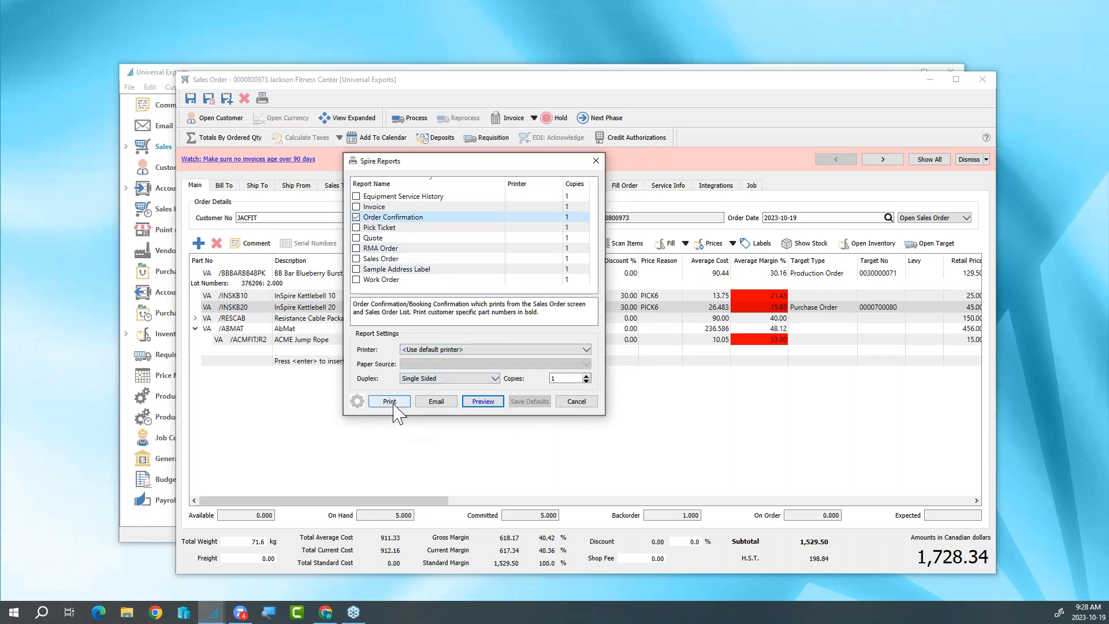
left_click(437, 401)
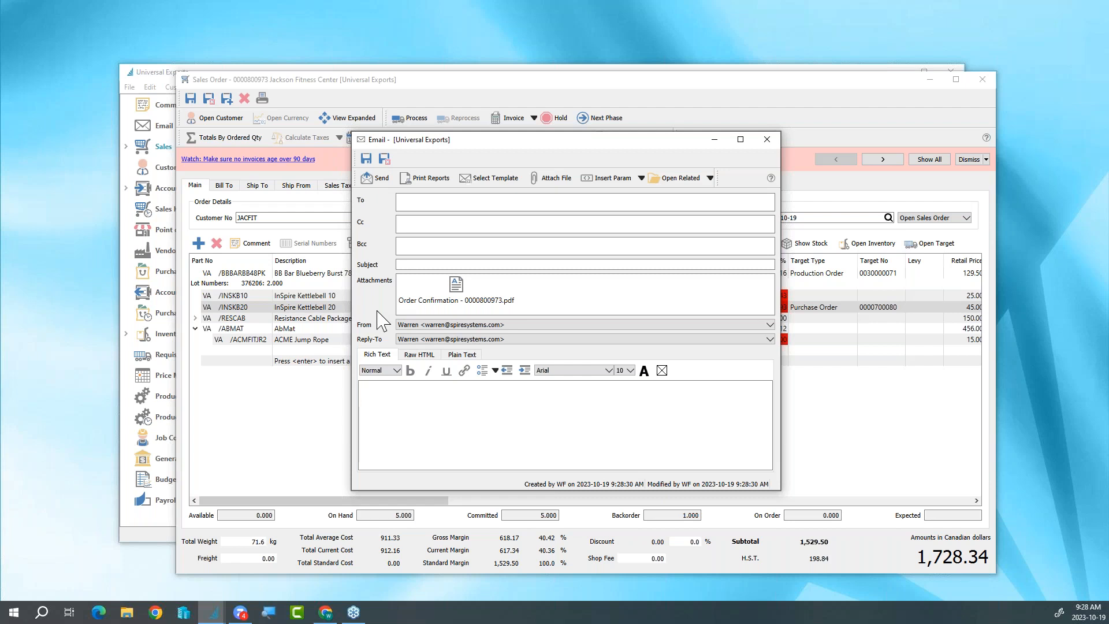
- Address the email to the order's buyer contact and apply the Order Confirmation email template
left_click(419, 205)
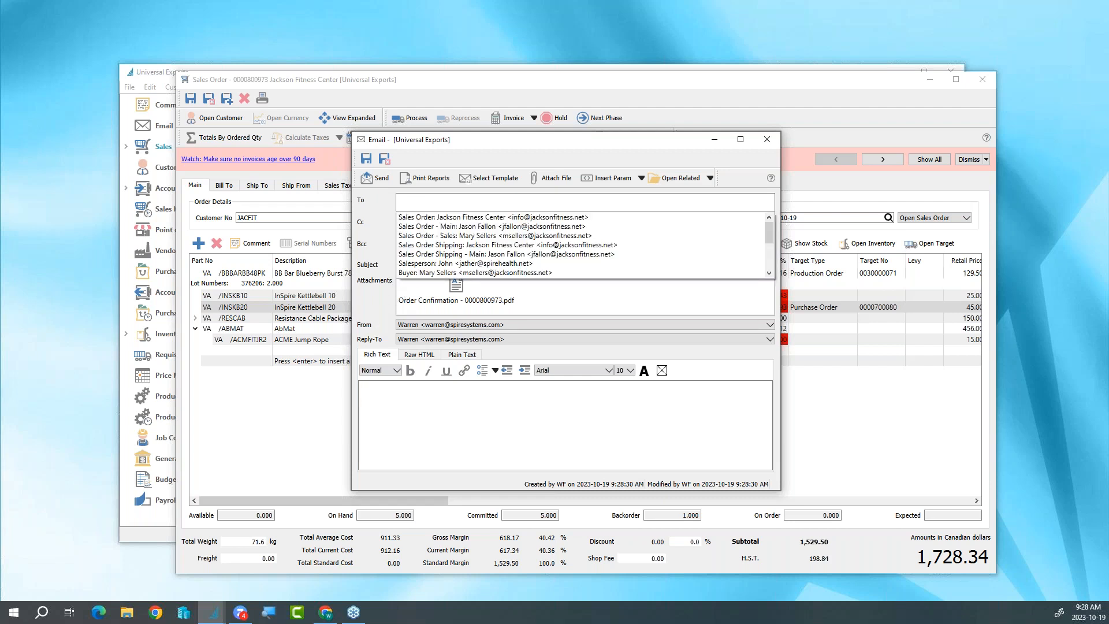
scroll(468, 267, "down", 1)
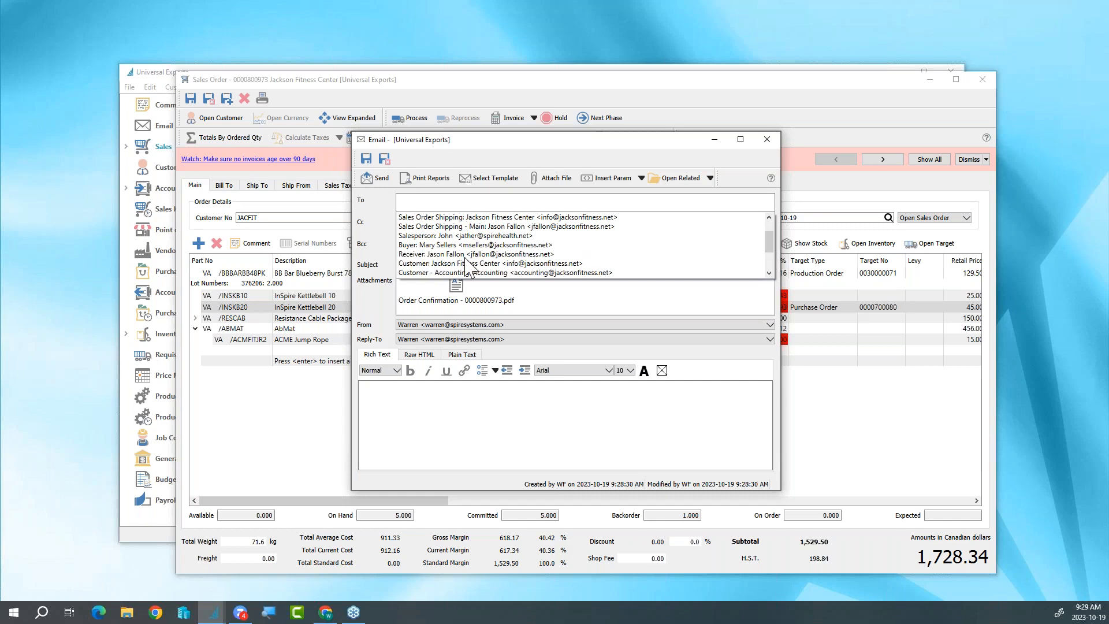
left_click(436, 245)
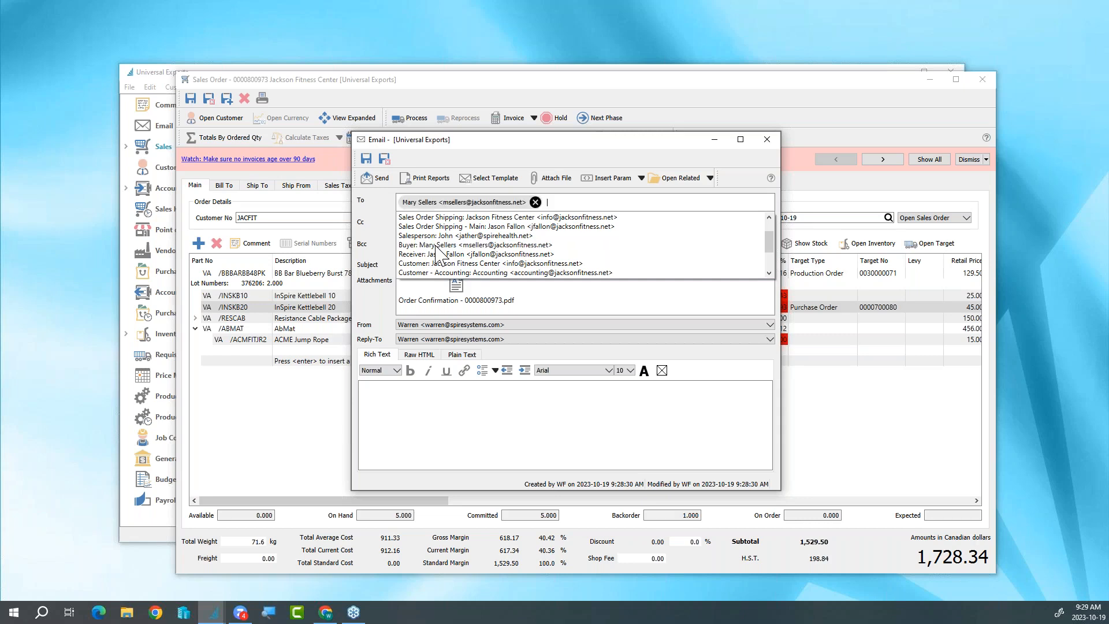
left_click(387, 234)
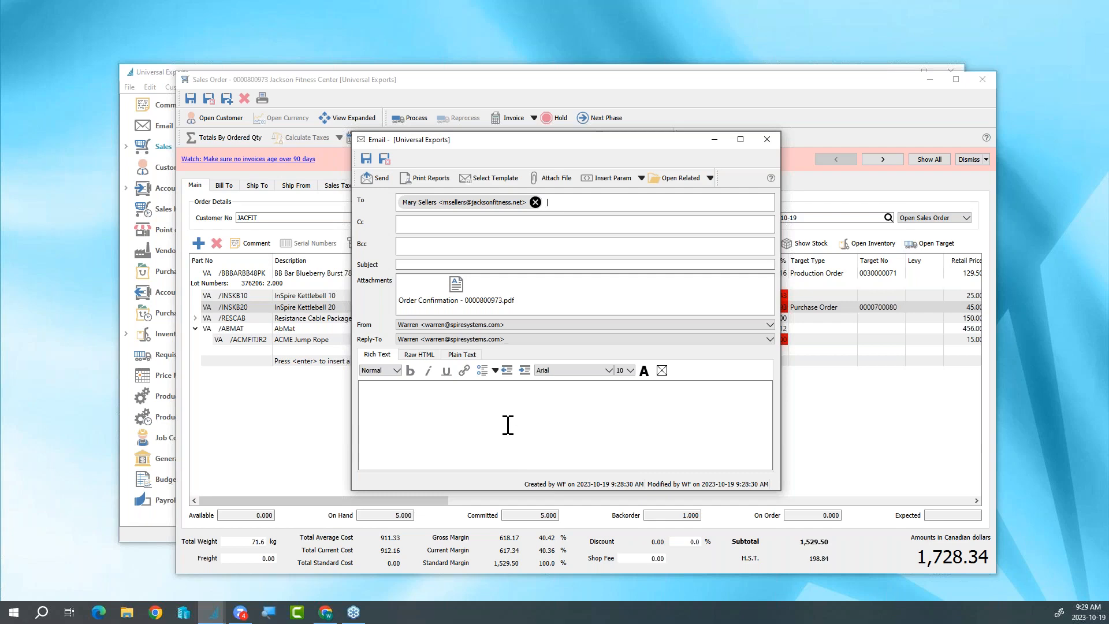
left_click(494, 179)
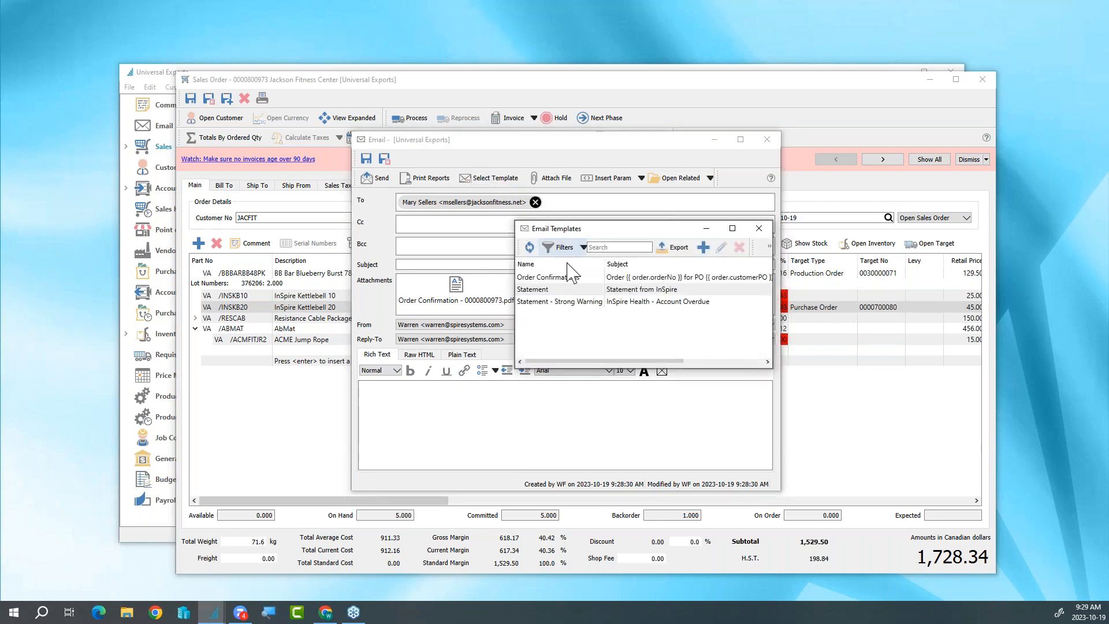
double_click(571, 277)
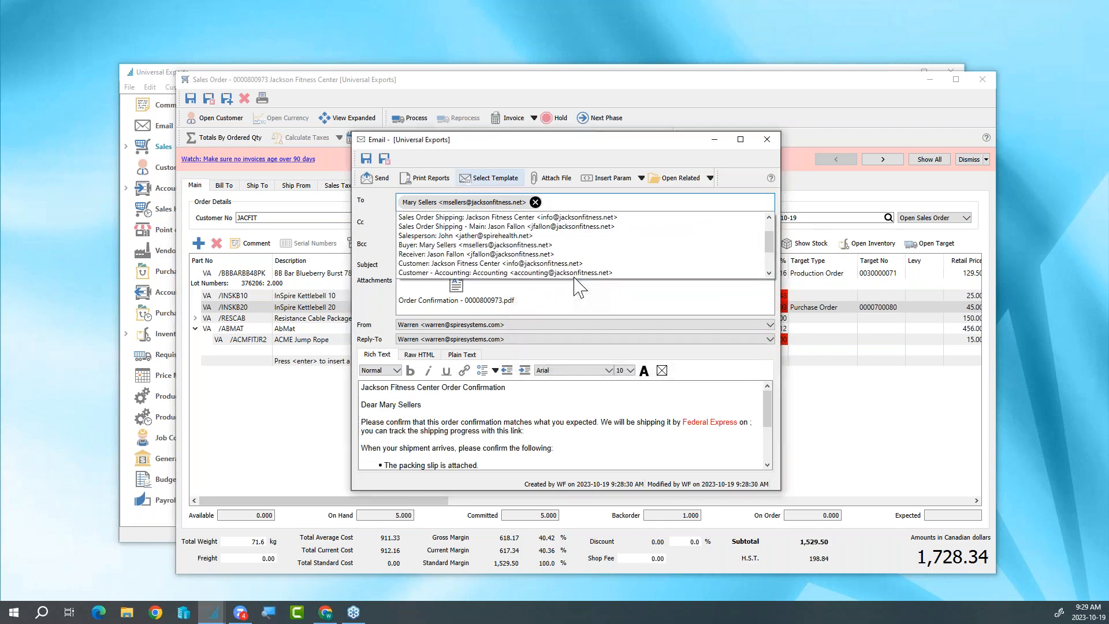
left_click(395, 239)
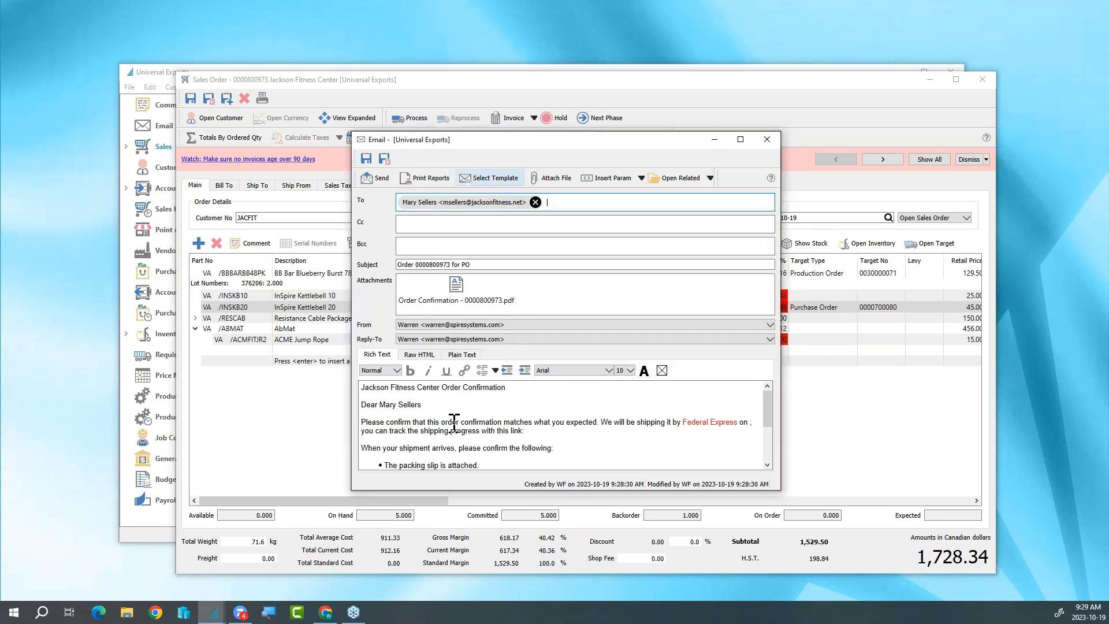
- Review the email body, then save and close the email and the sales order, approving the below-margin items
scroll(454, 423, "down", 2)
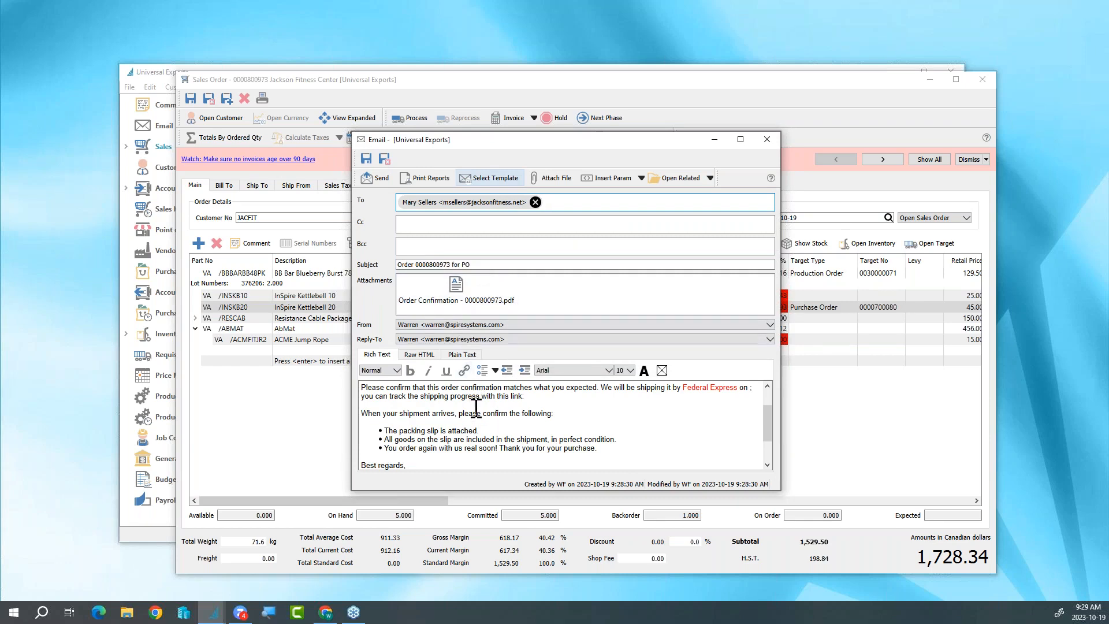
scroll(478, 411, "up", 2)
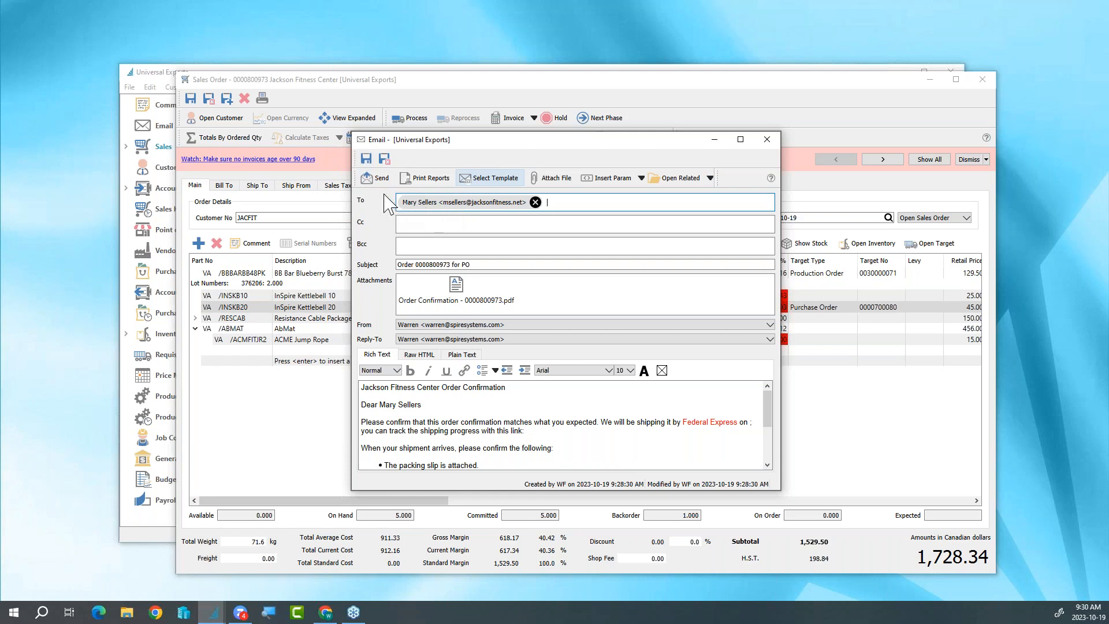
left_click(366, 158)
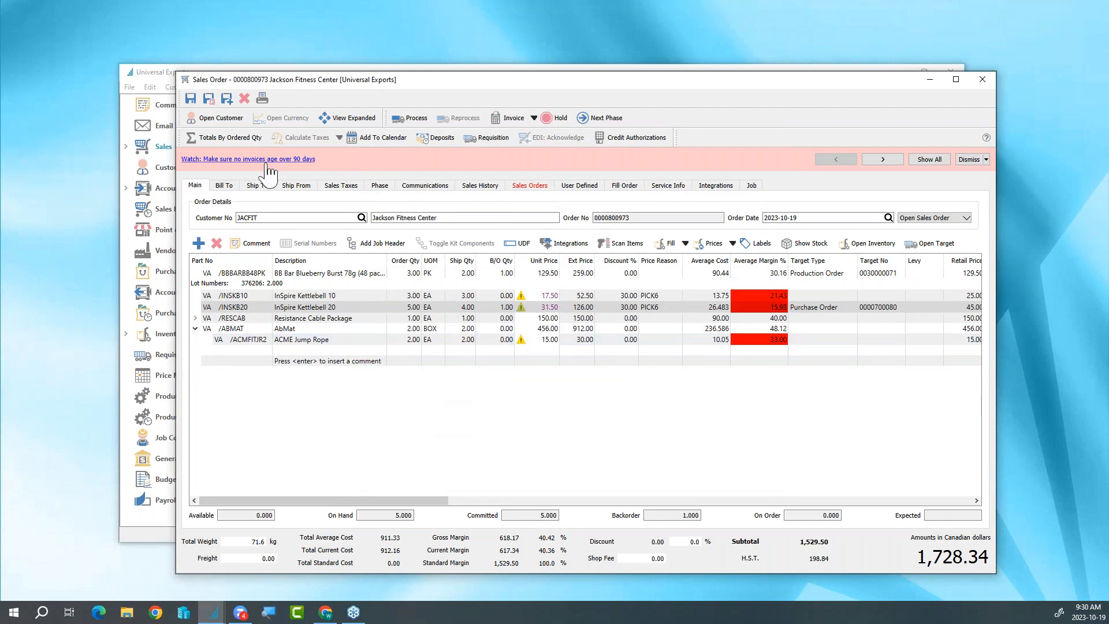
left_click(209, 100)
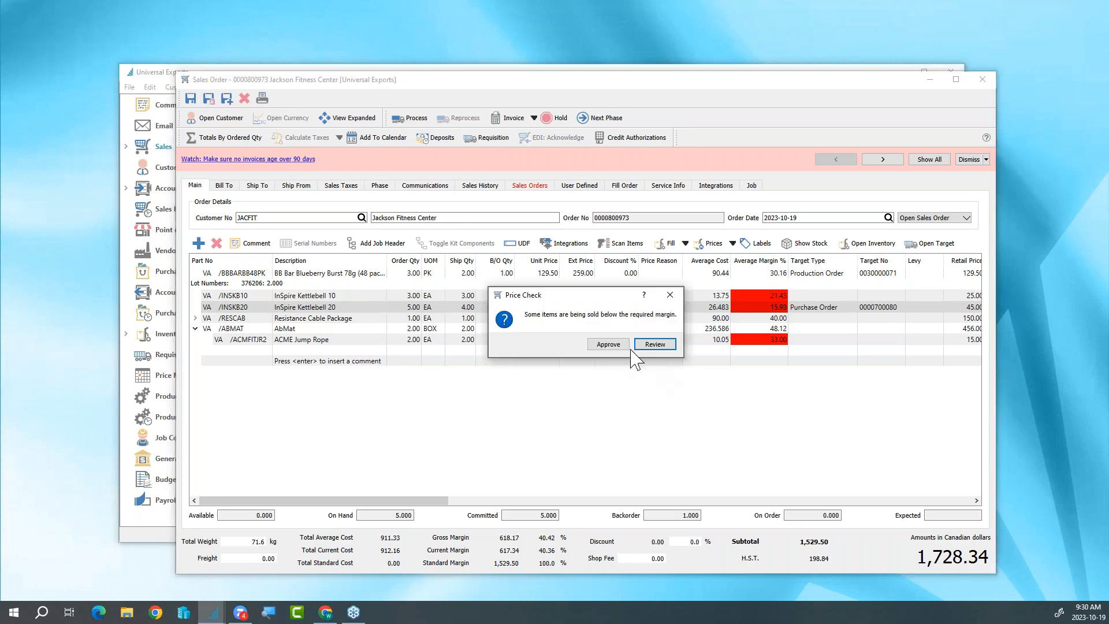
left_click(608, 345)
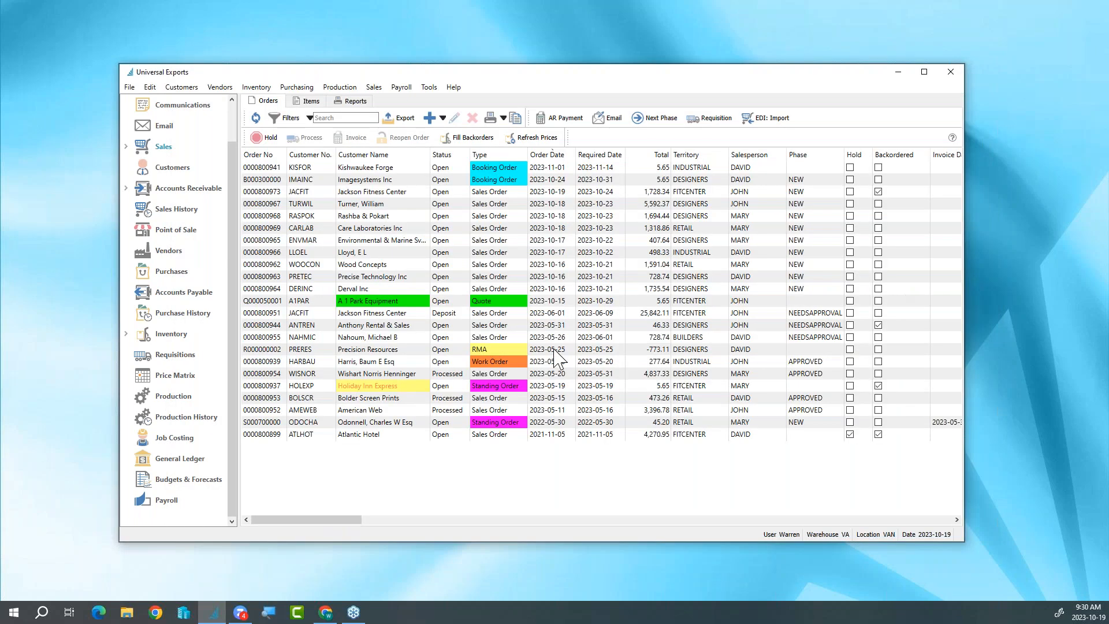
- Look up the "backorder to ship next week" note in the communications list and on the October 2023 calendar
left_click(193, 108)
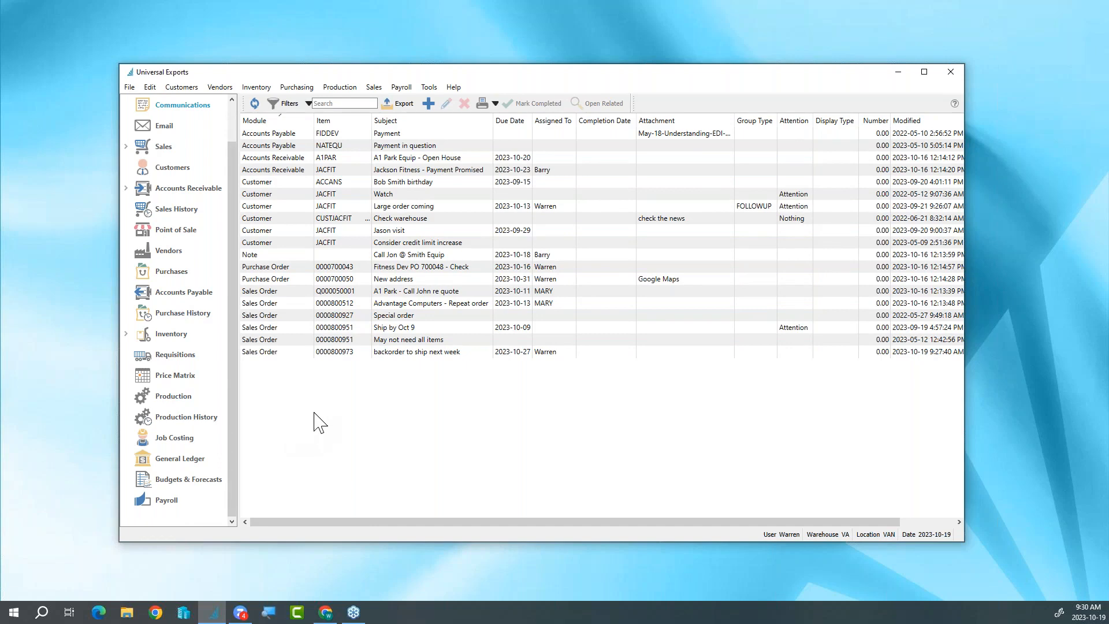
left_click(435, 354)
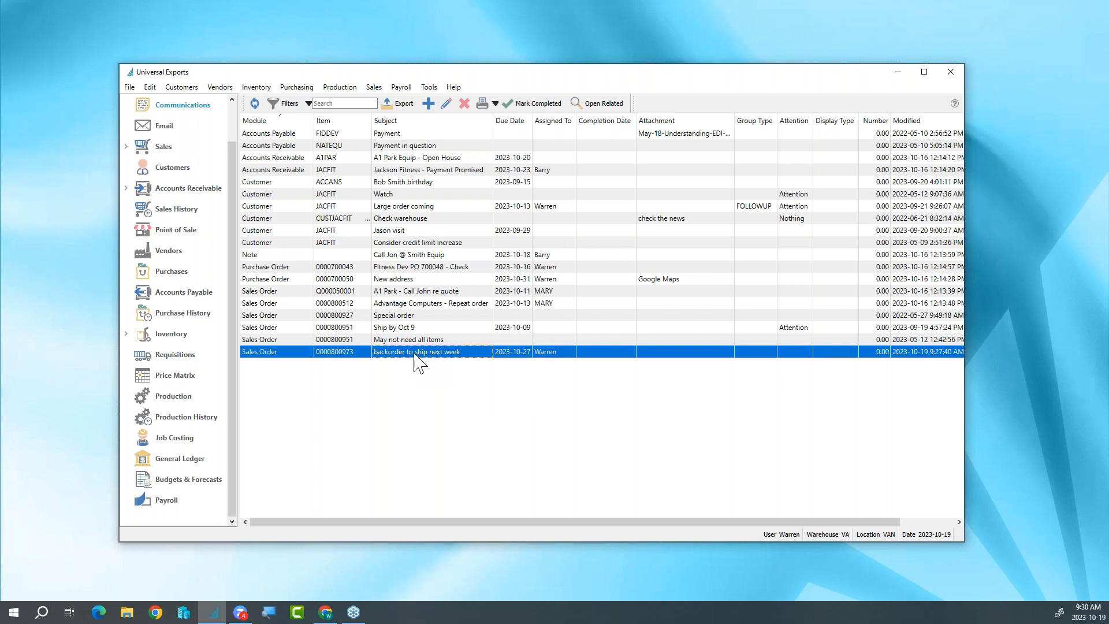
left_click_drag(233, 167, 233, 125)
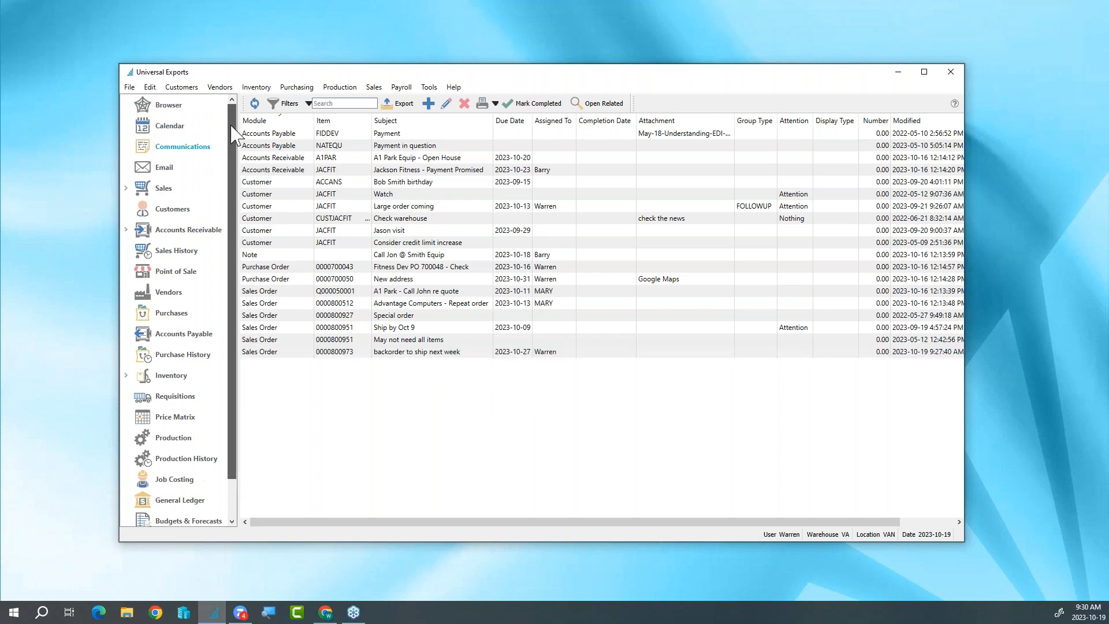
left_click(175, 128)
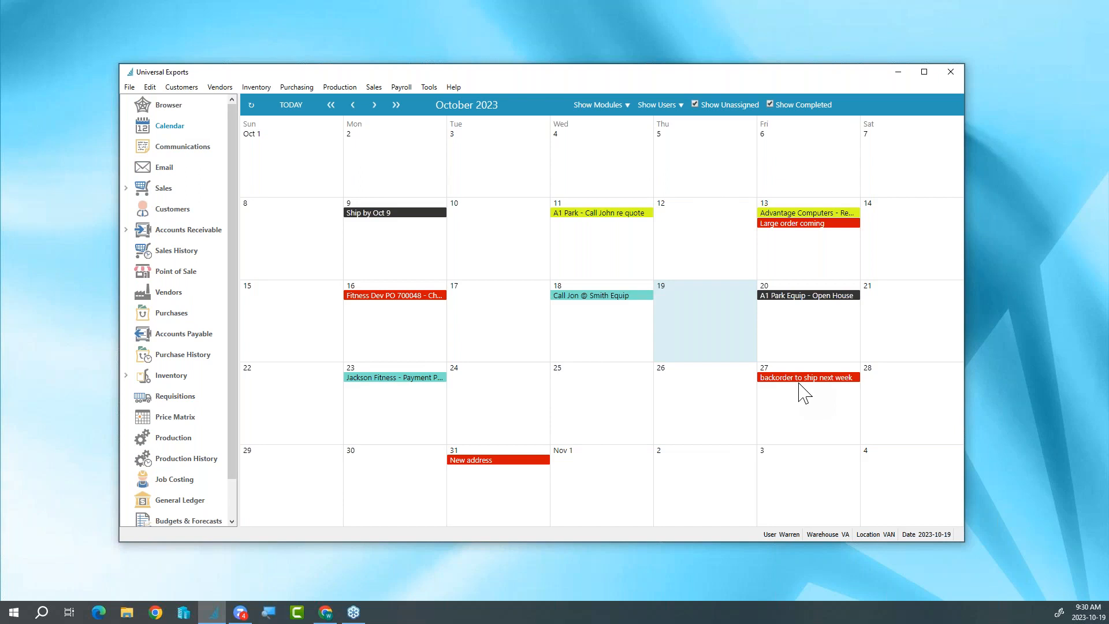
left_click(353, 106)
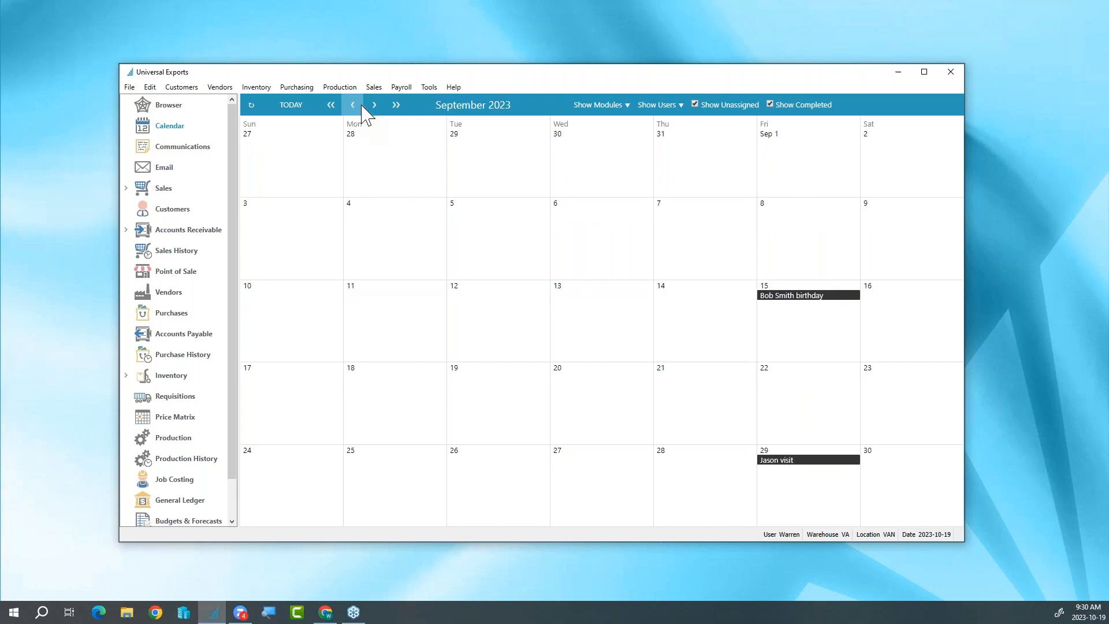
left_click(374, 105)
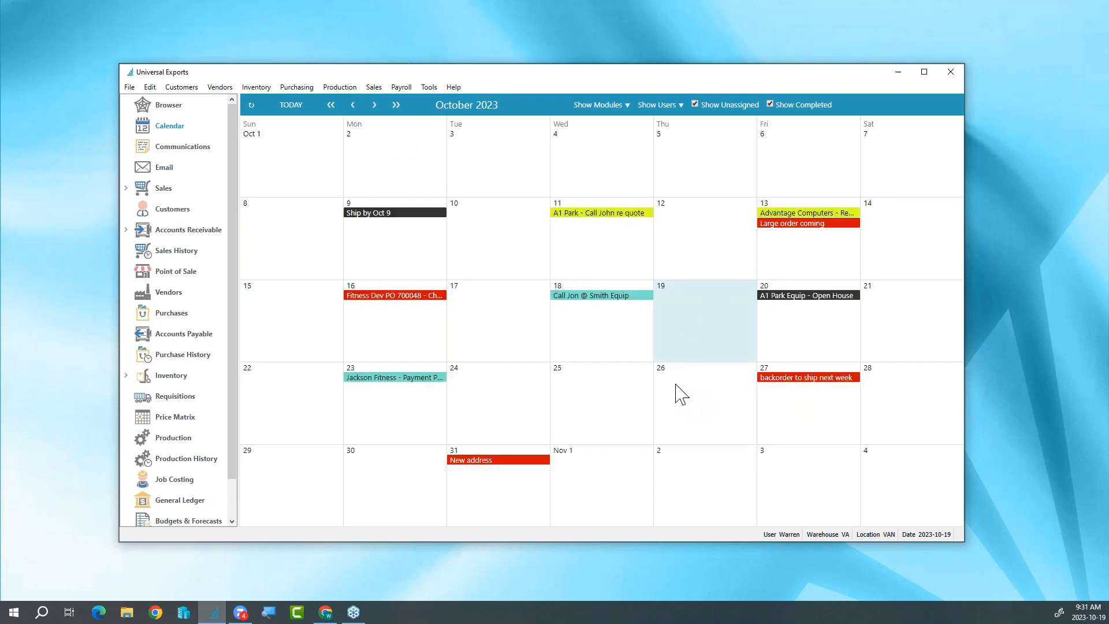
- Review the stored email messages and the email batches
left_click(186, 174)
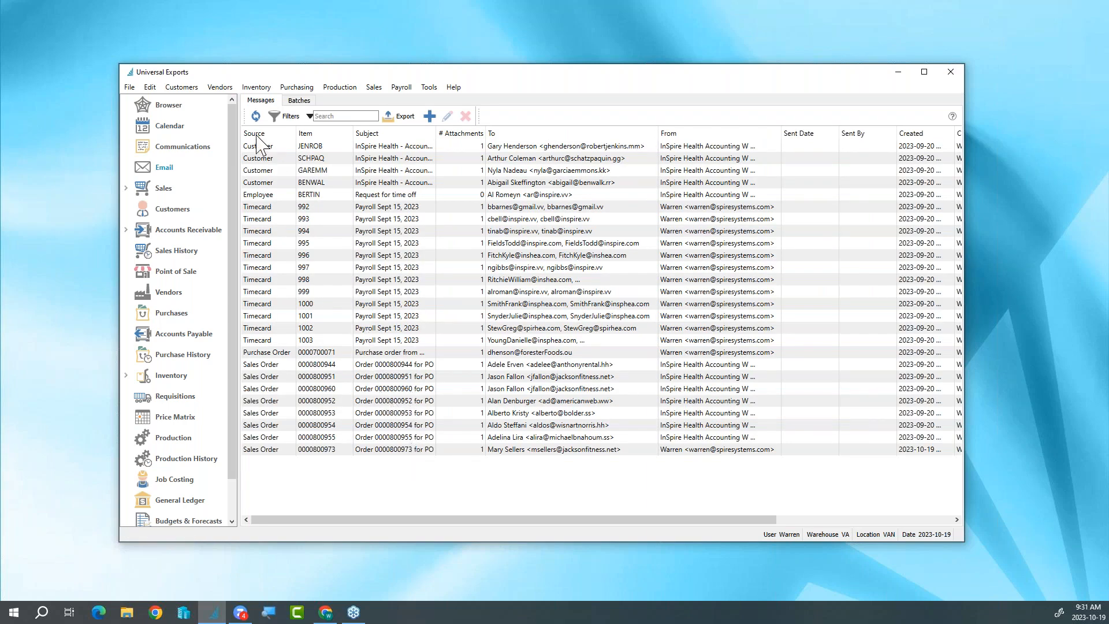
left_click(298, 101)
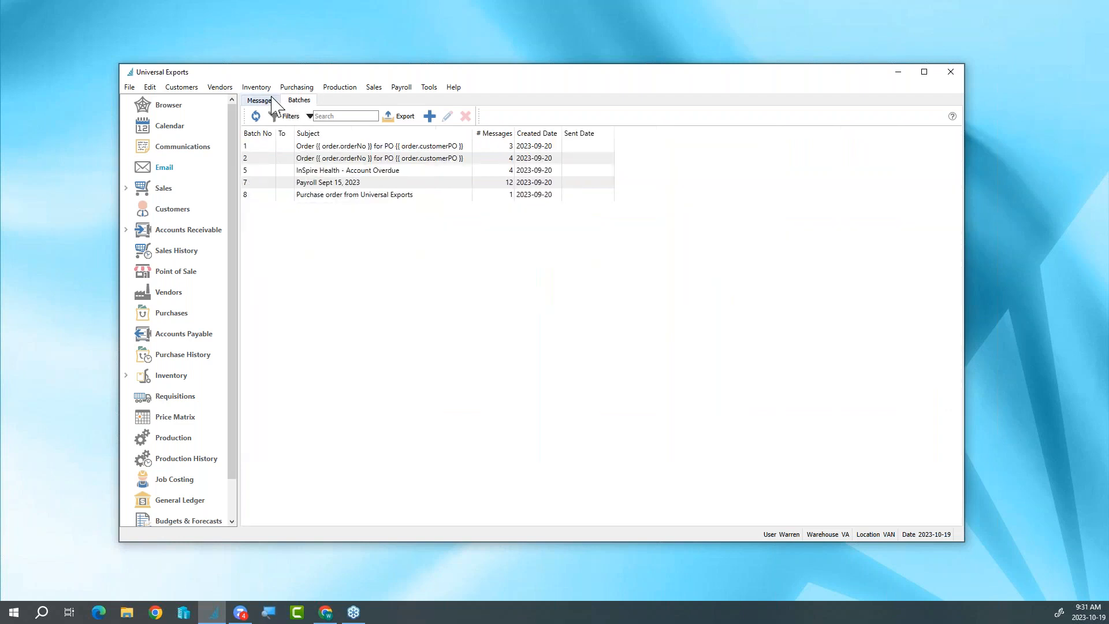
left_click(273, 104)
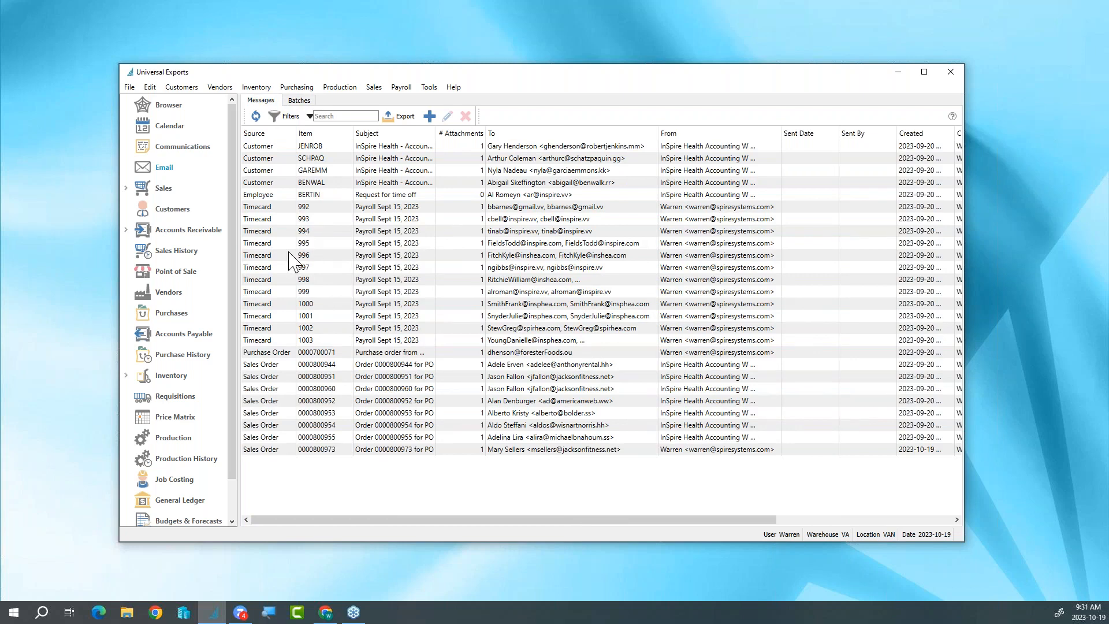
- Reopen the Jackson Fitness Center sales order dated 2023-10-19 and dismiss its alert about invoices aging over 90 days
left_click(169, 190)
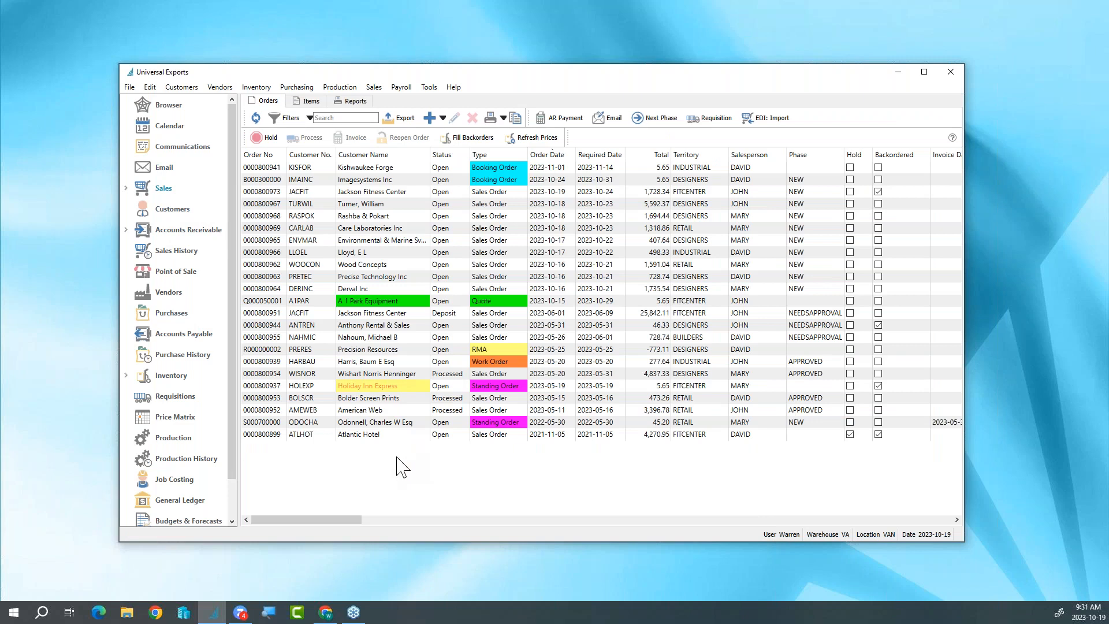
left_click(332, 194)
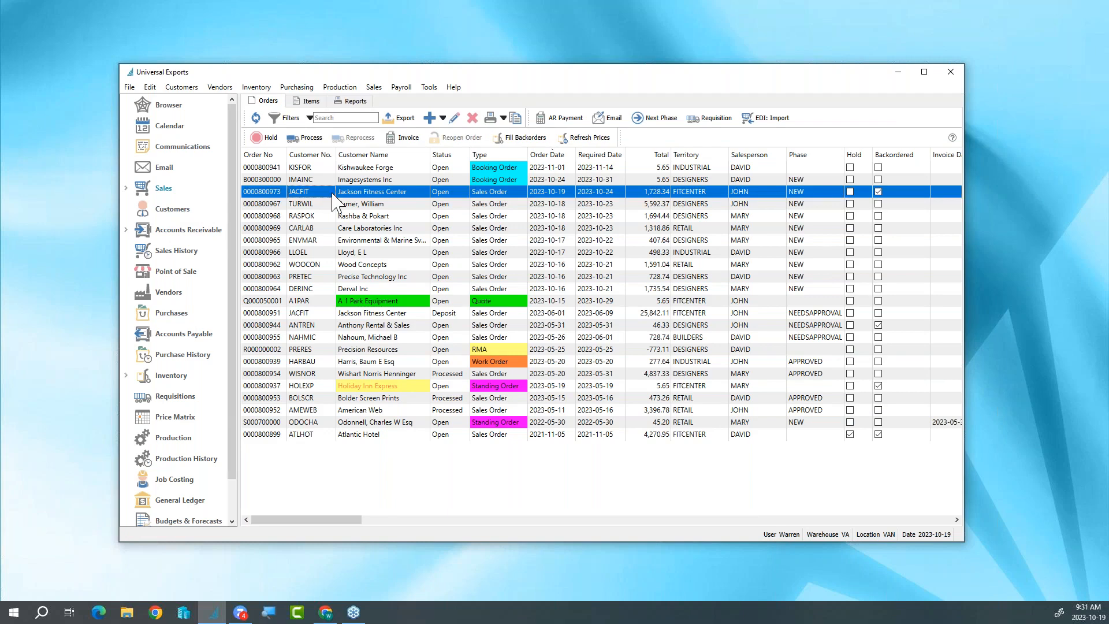
double_click(333, 195)
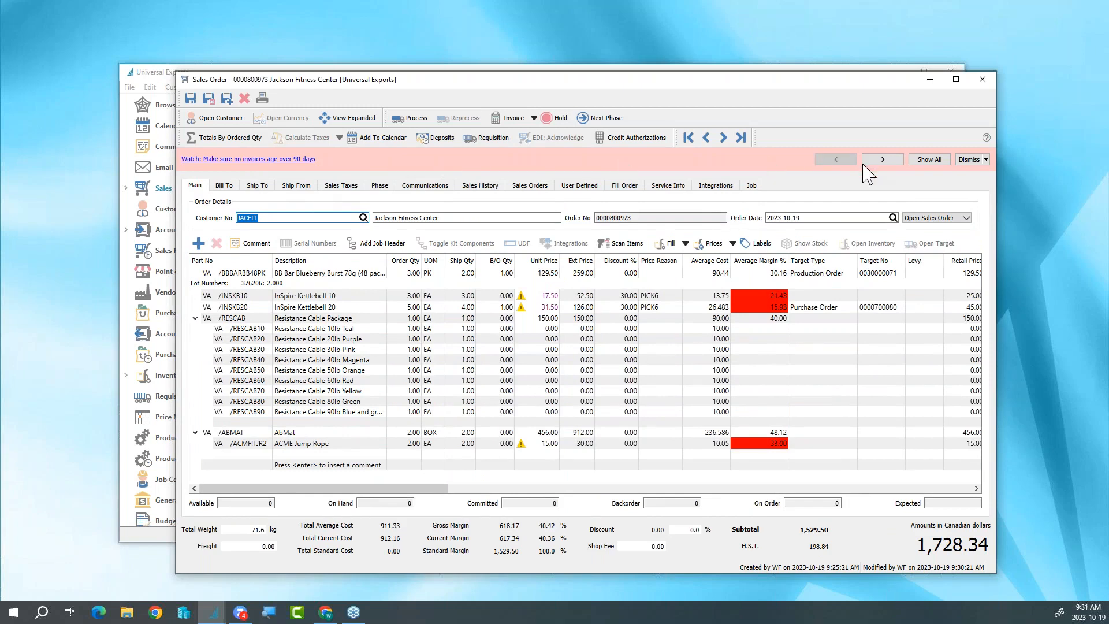
left_click(968, 160)
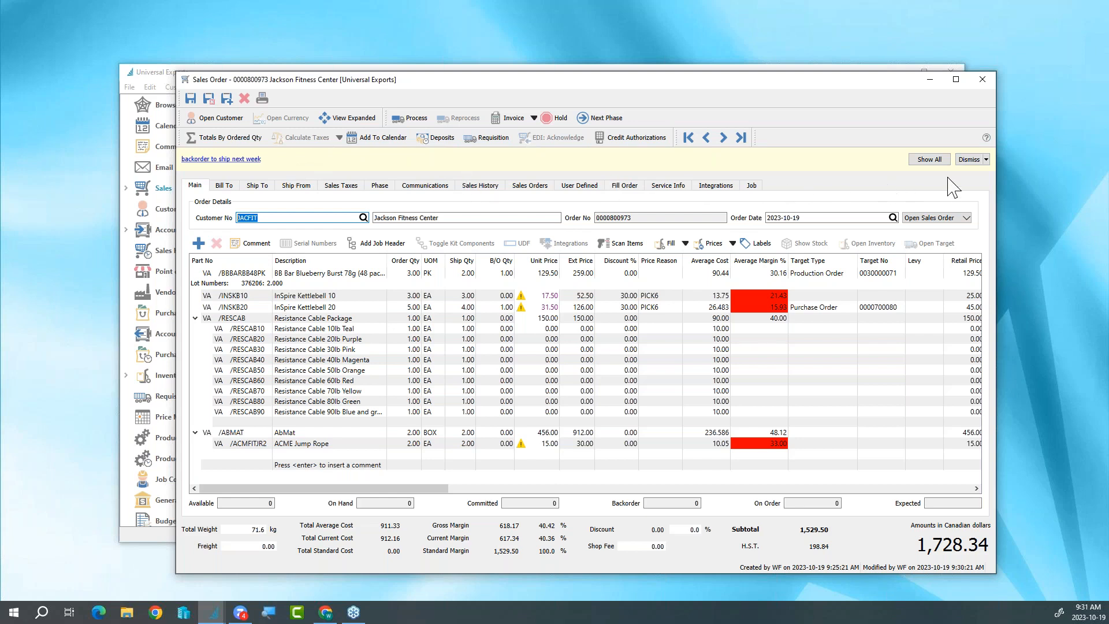
- Dismiss the "backorder to ship next week" alert and open the purchase order linked to the InSpire Kettlebell 20 line
left_click(968, 160)
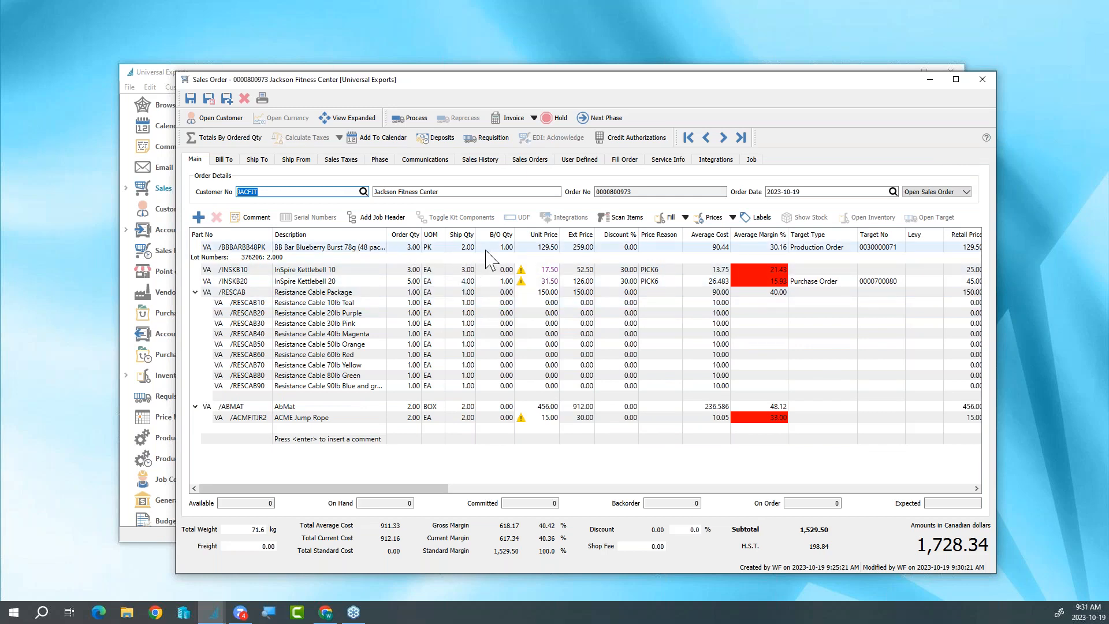
left_click(506, 281)
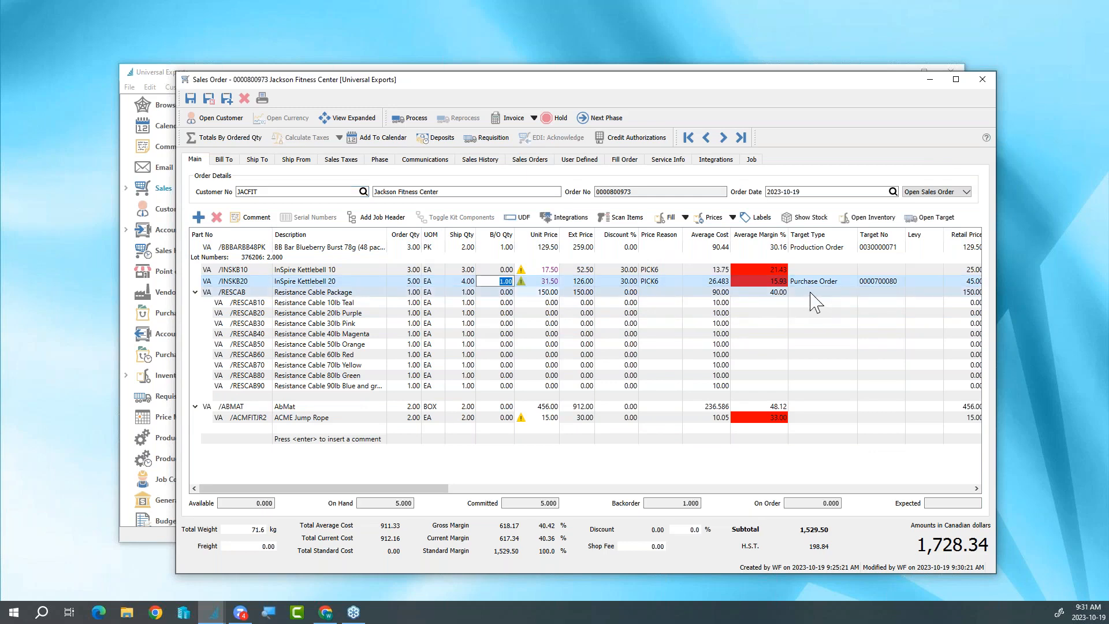
left_click(928, 222)
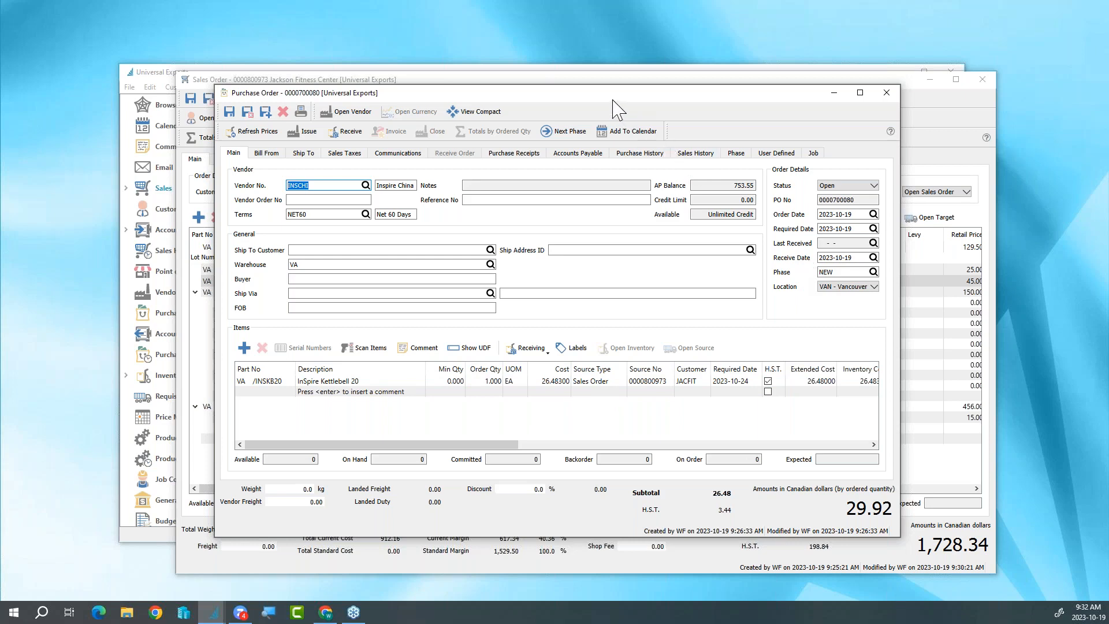
left_click_drag(614, 100, 592, 96)
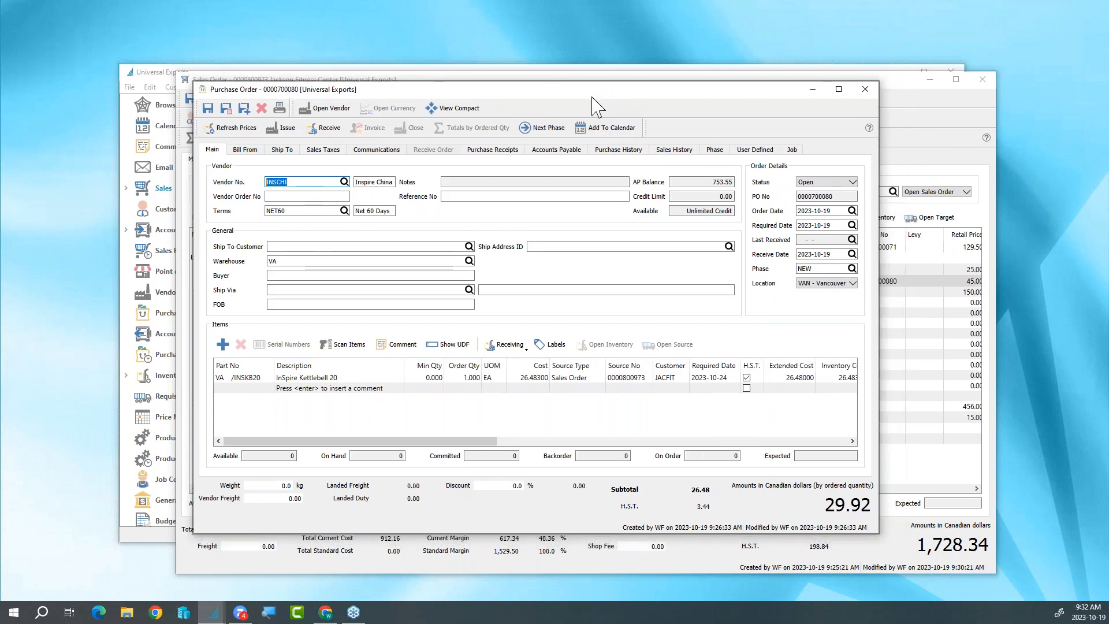
- Receive the Inspire China purchase order without creating a vendor invoice, and skip the receipt reports
left_click(323, 128)
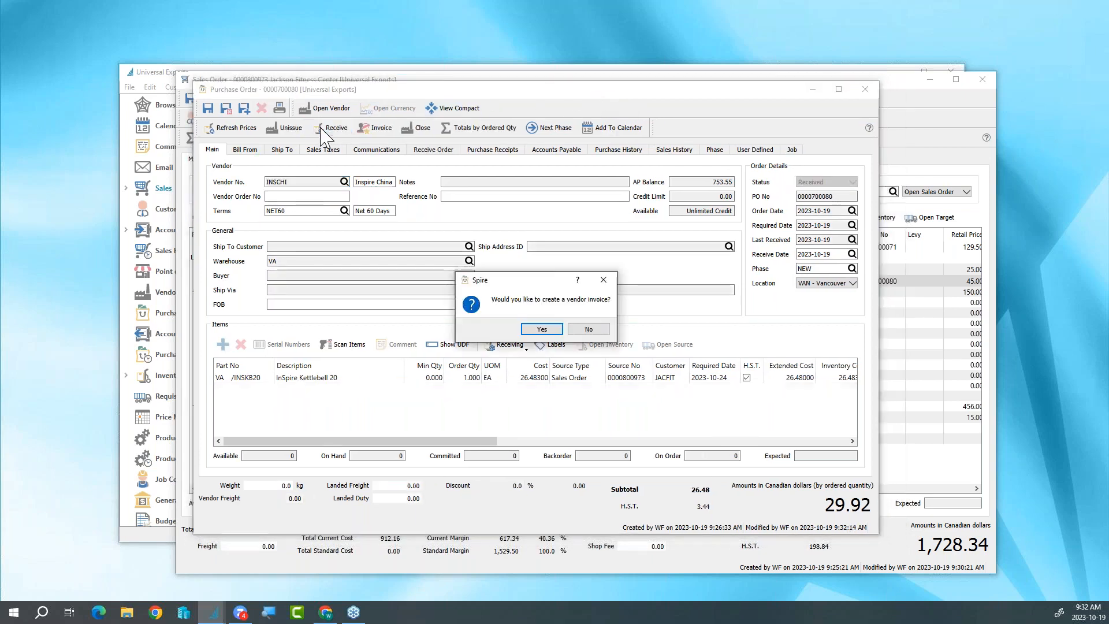
left_click(578, 329)
left_click(529, 328)
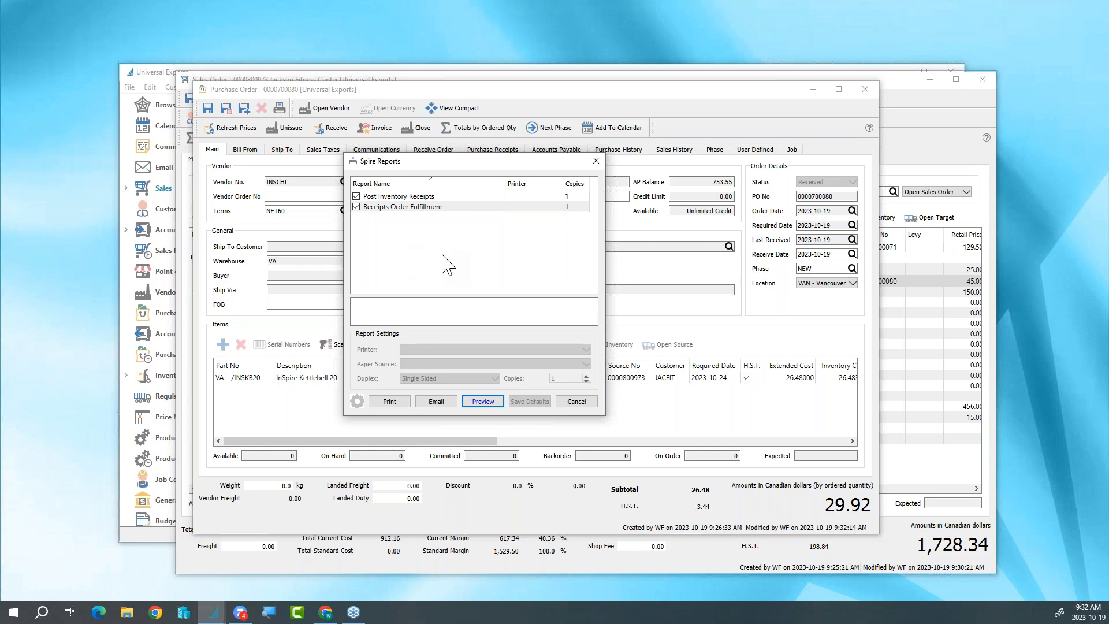
left_click(592, 402)
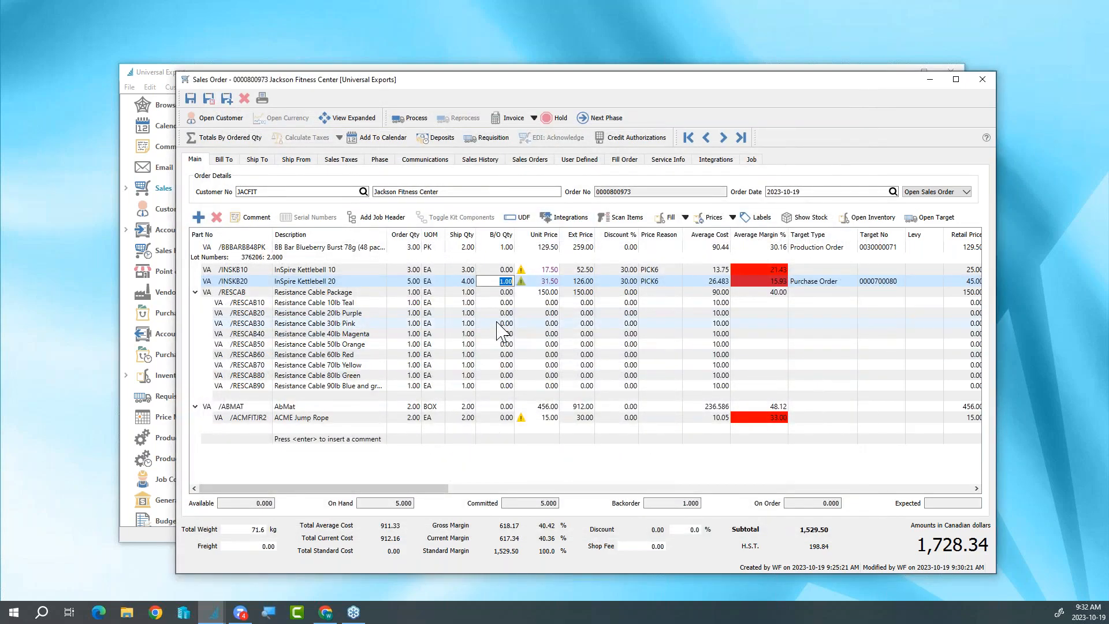
- Fill the InSpire Kettlebell 20 backorder, and open the production order linked to the BB Bar Blueberry Burst line
left_click(685, 217)
left_click(682, 251)
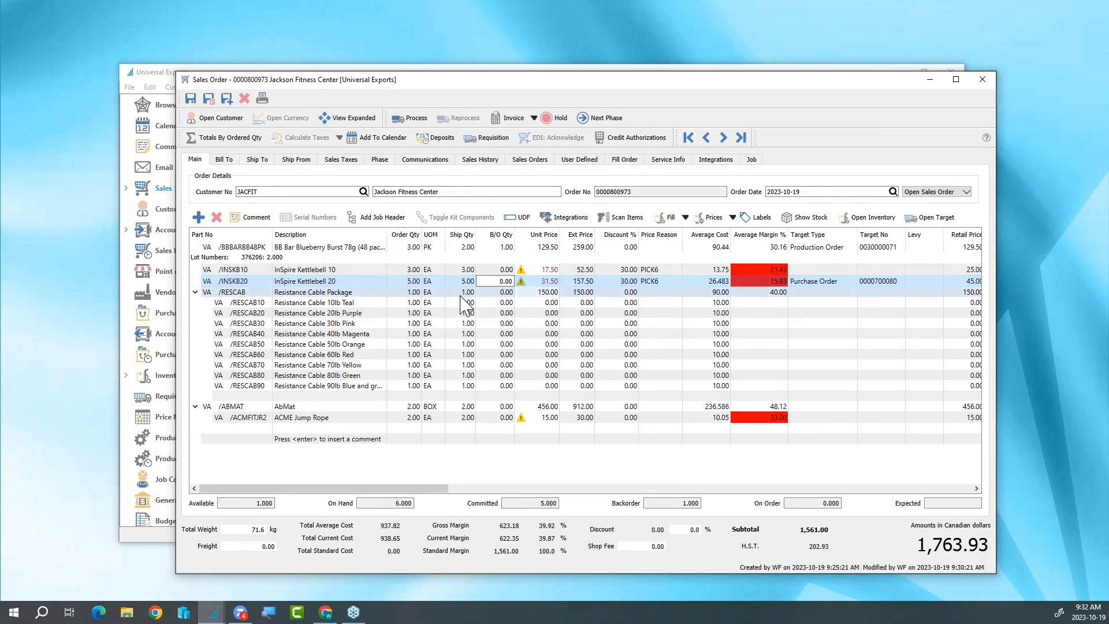
left_click(379, 247)
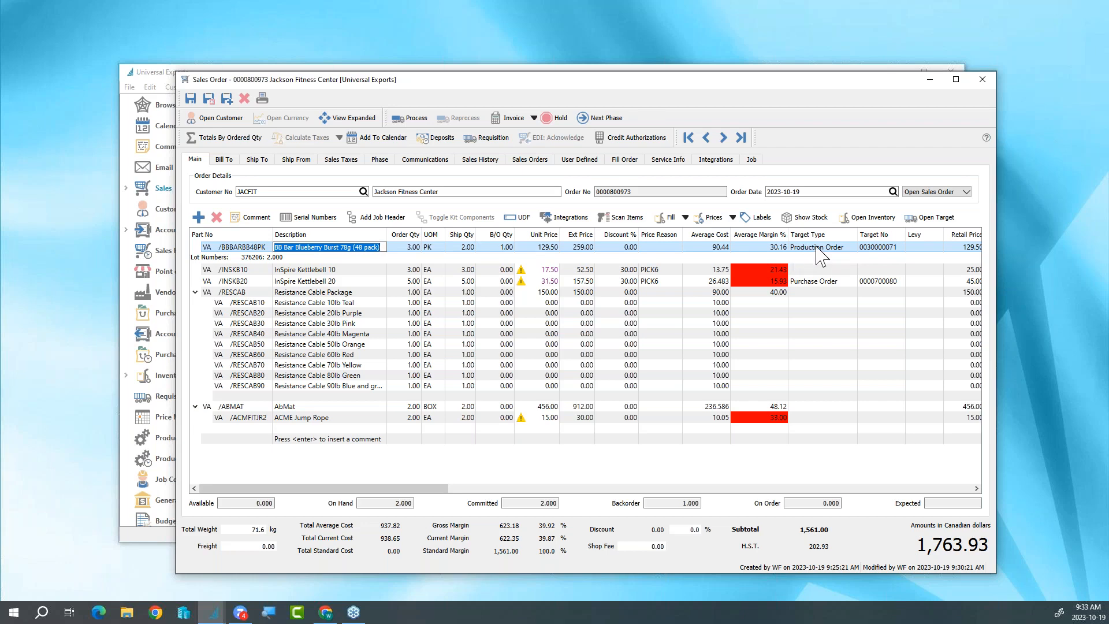
left_click(931, 217)
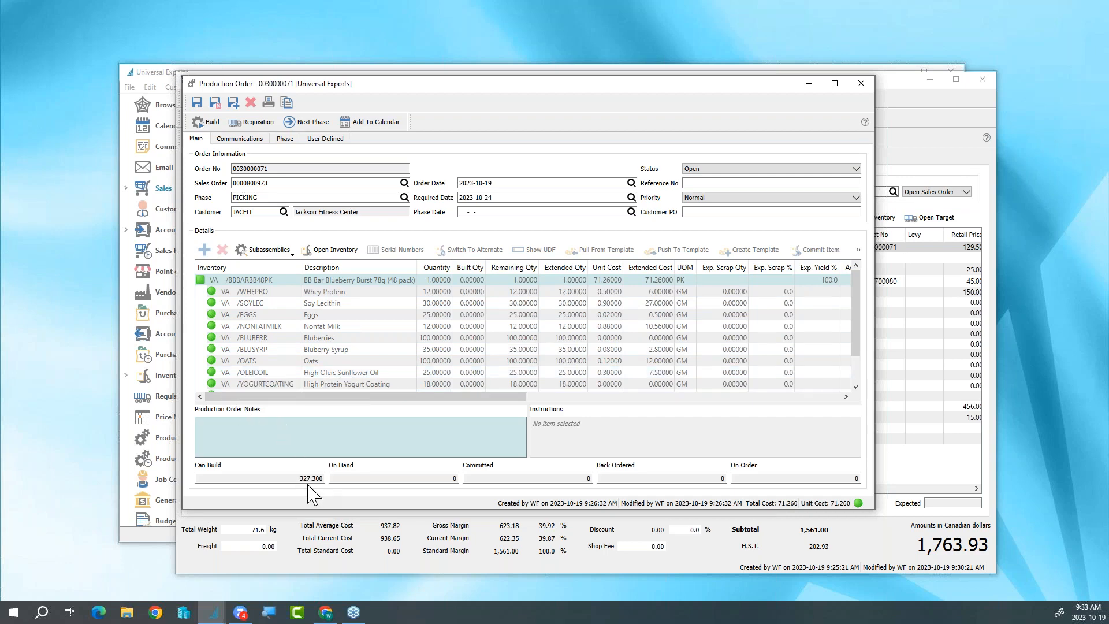
- Try a quantity of 400 for BB Bar Blueberry Burst to check ingredient availability, and set it back to 1
left_click(437, 281)
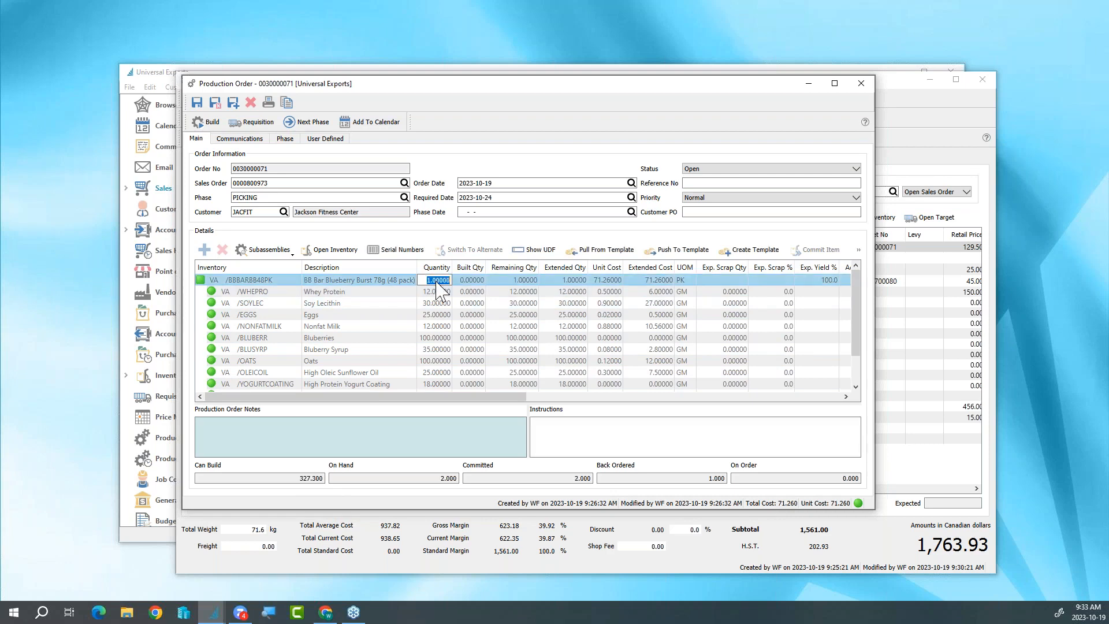
type("400")
key("Tab")
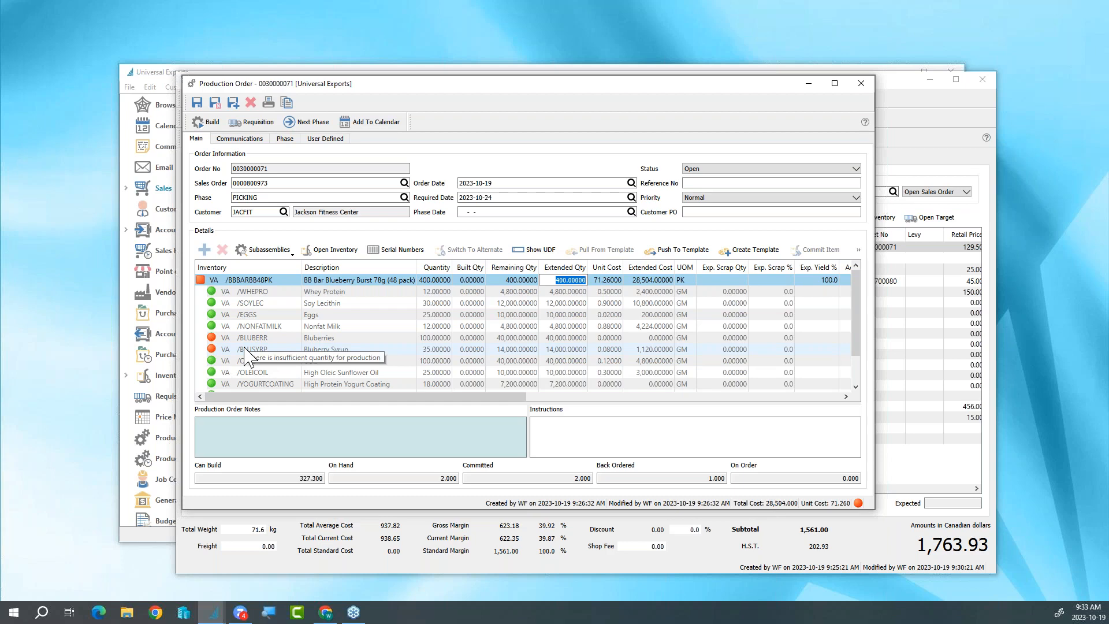
left_click(437, 279)
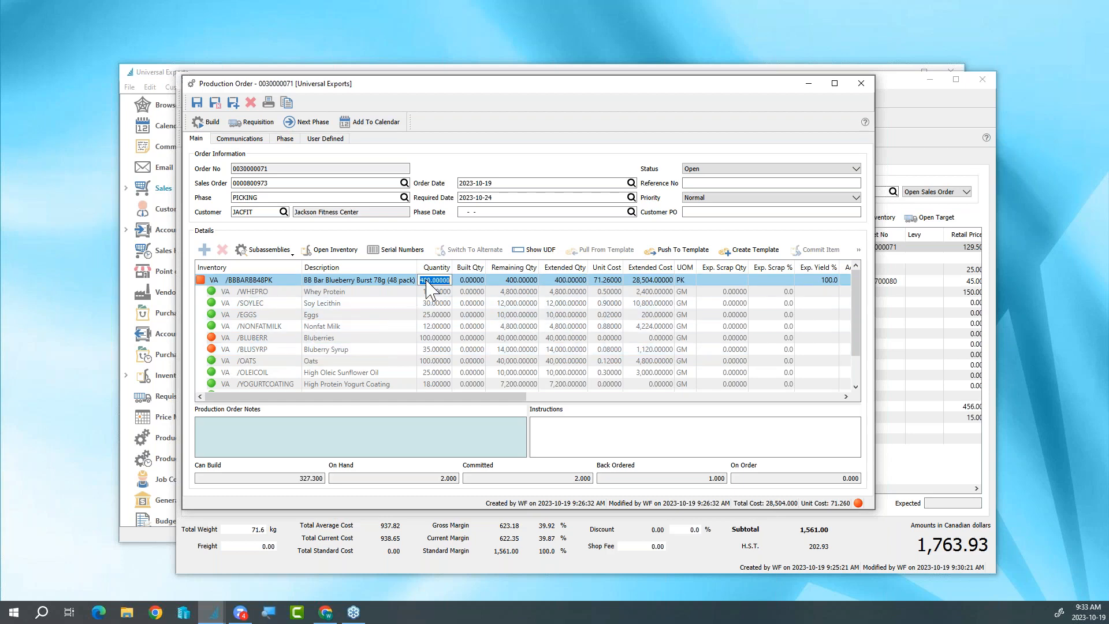
type("1")
key("Tab")
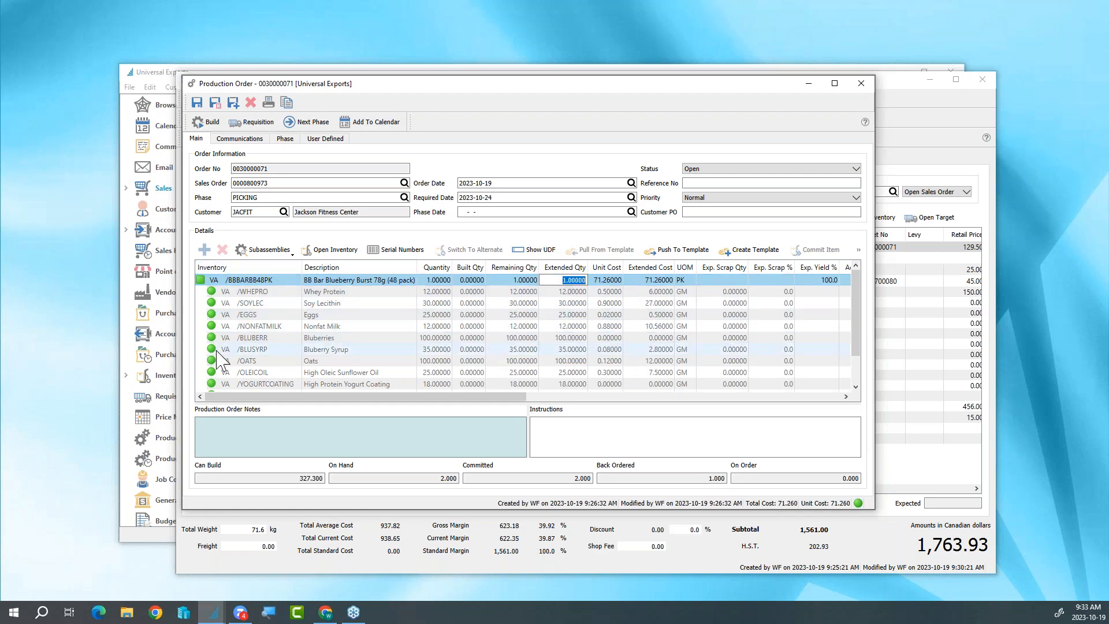
- Start building the production order and allocate the High Protein Yogurt Coating from the lot with 4,940 available
left_click(209, 123)
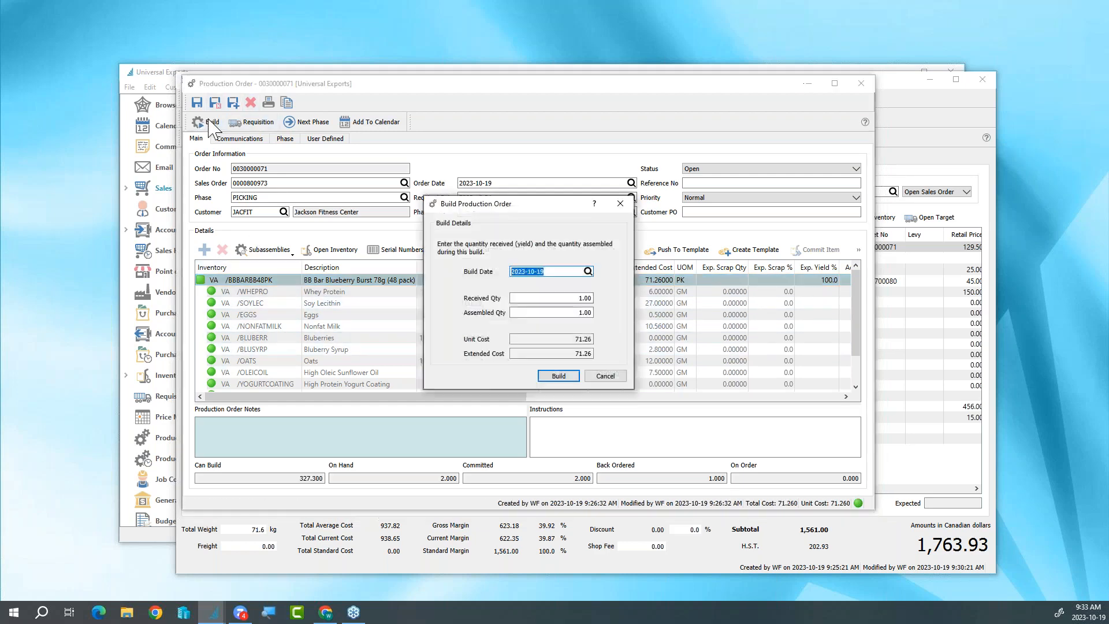
left_click(550, 379)
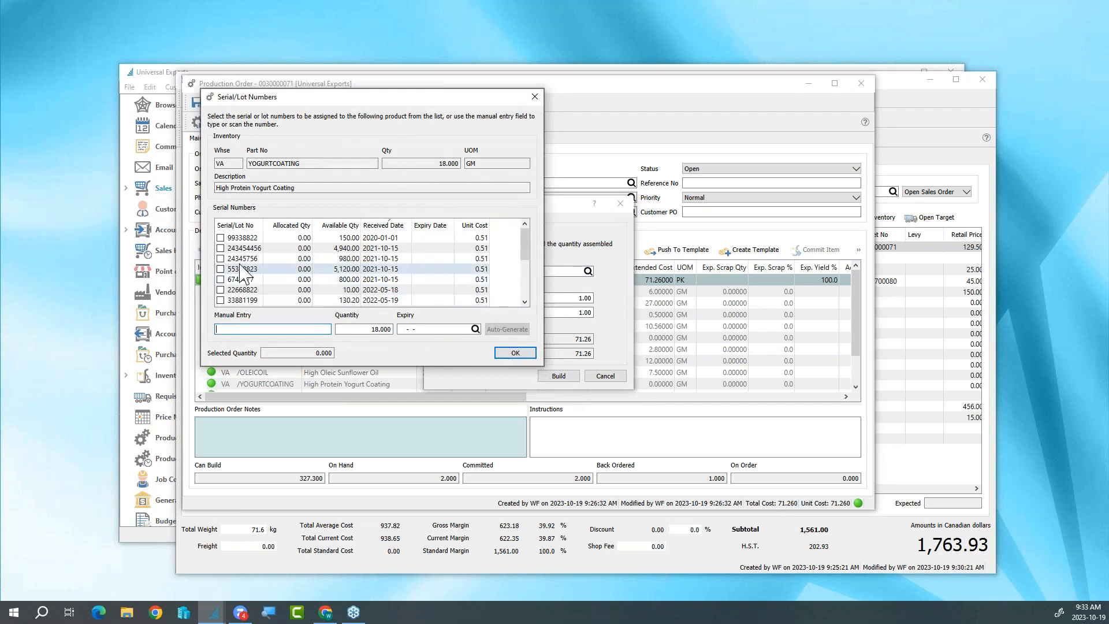
left_click(221, 249)
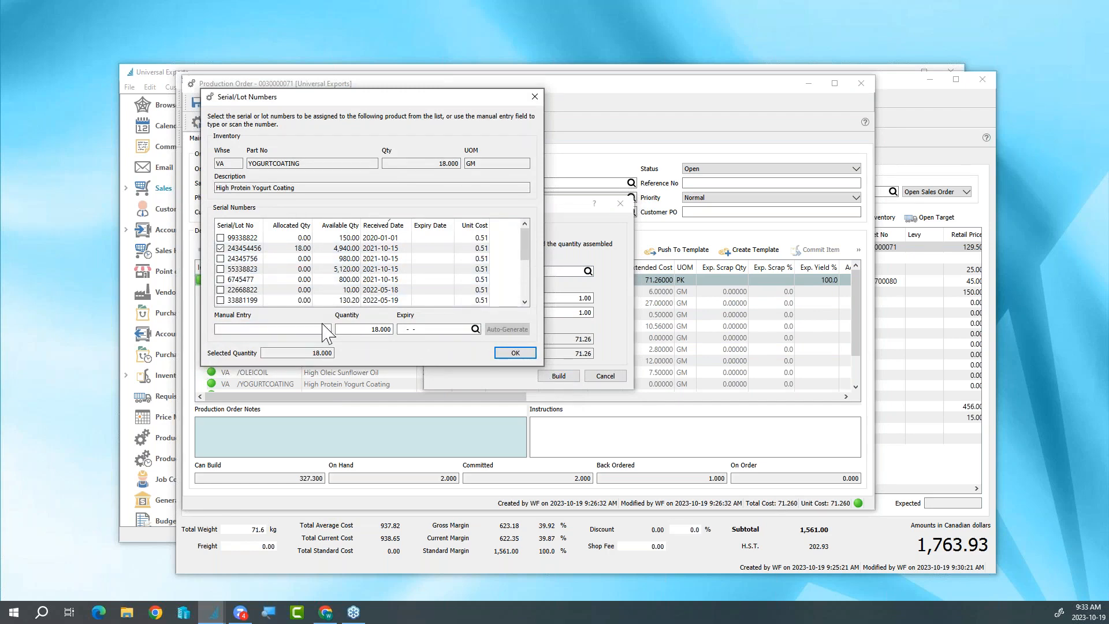
left_click(516, 353)
- Assign lot number 655262 to the finished BB Bar Blueberry Burst, complete the build and skip the Production Build report
type("655262")
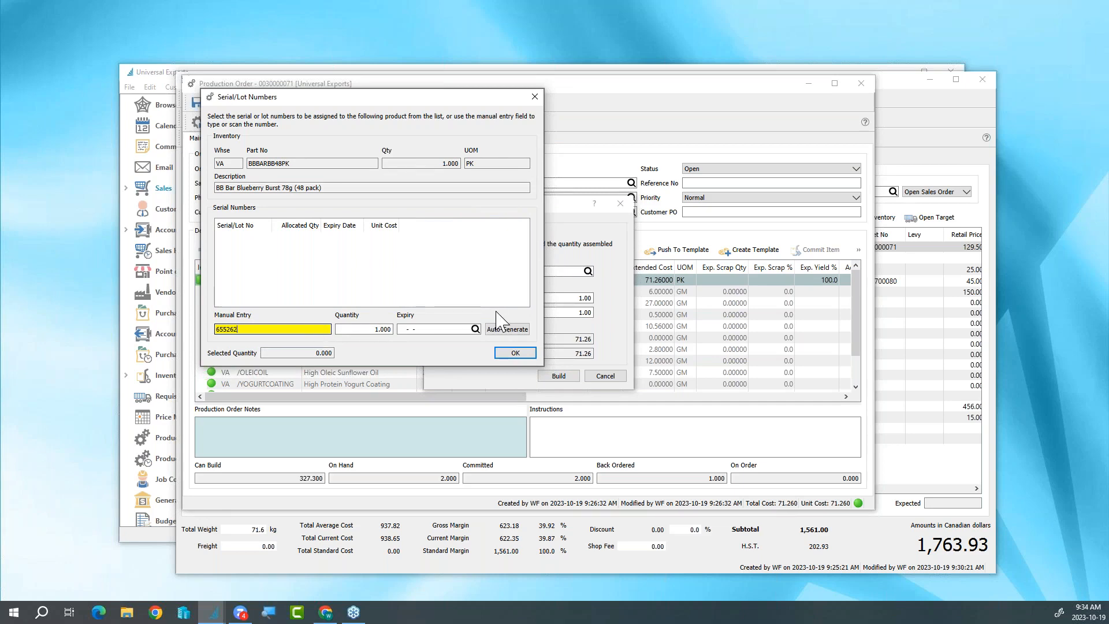
left_click(516, 353)
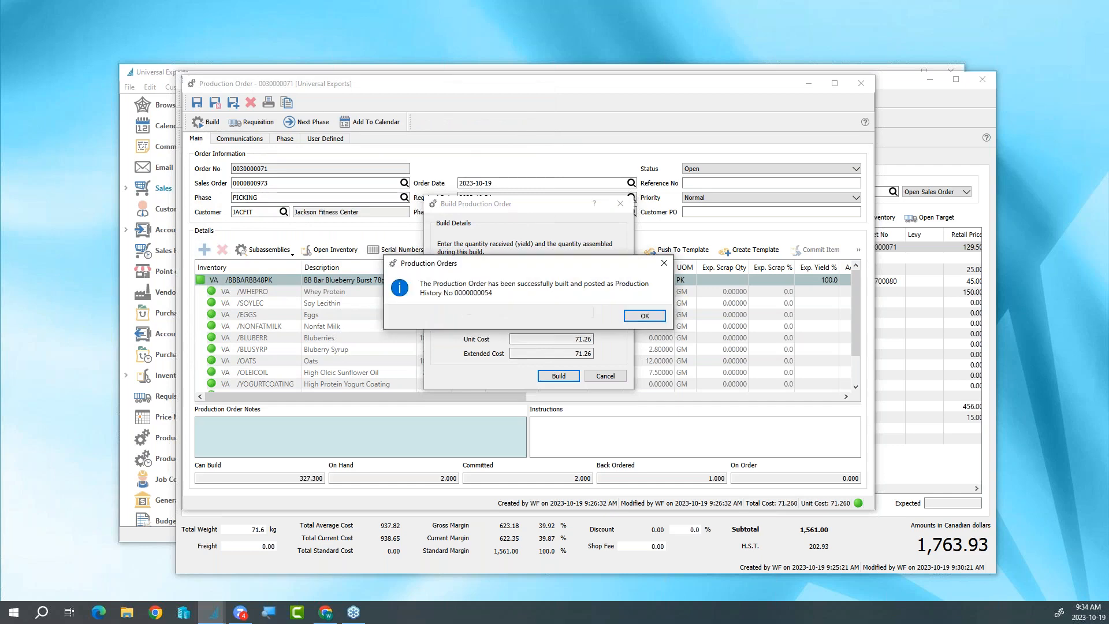
left_click(640, 315)
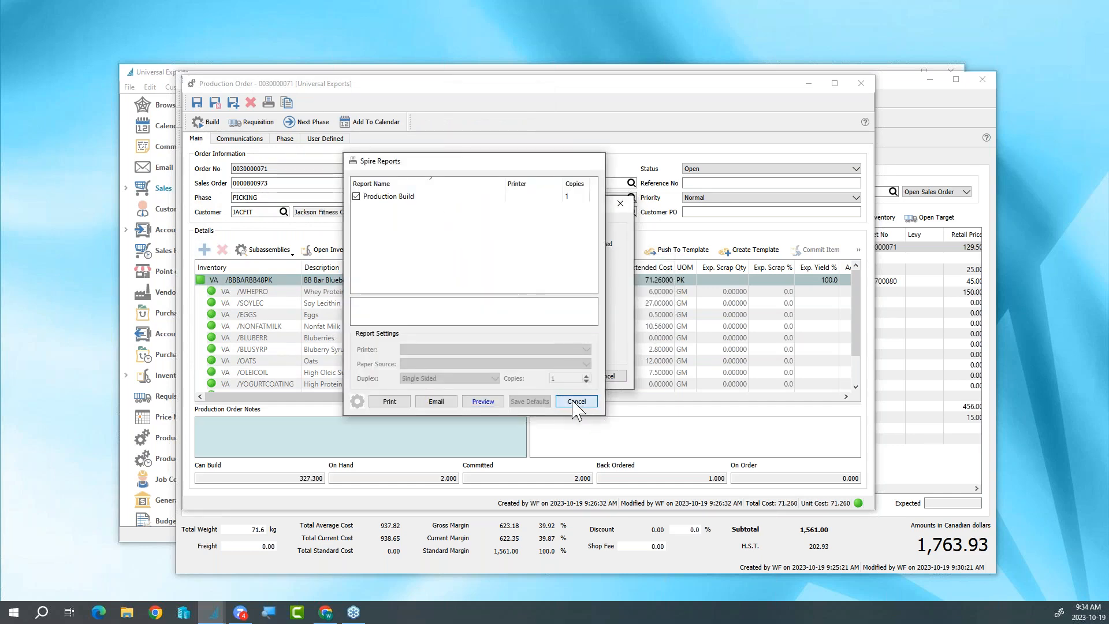
left_click(576, 401)
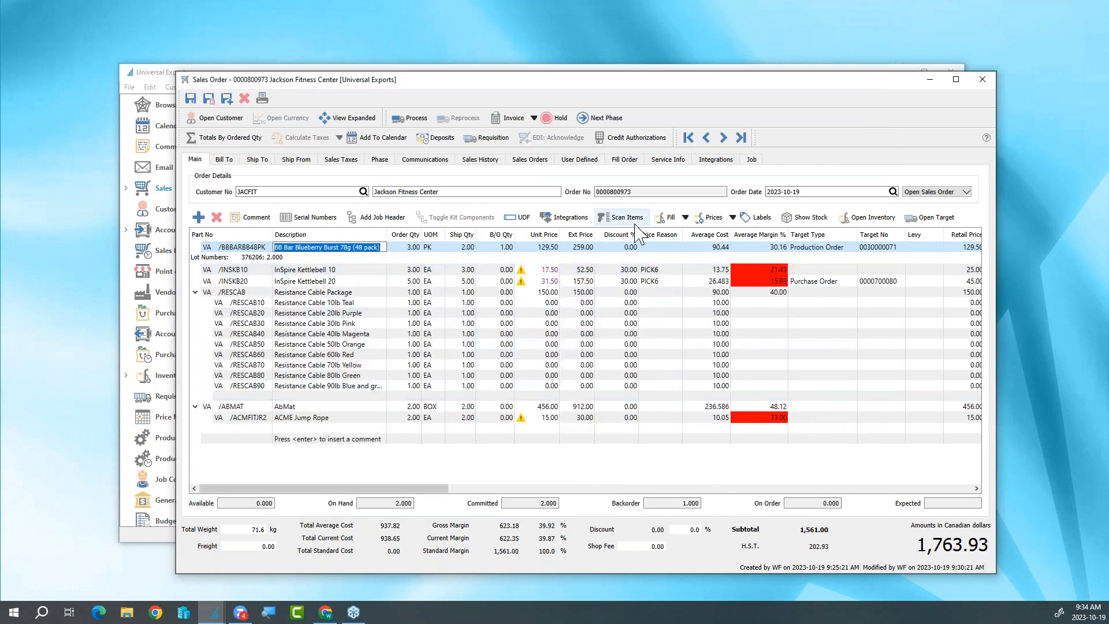
- Try to fill the remaining backorder on the BB Bar Blueberry Burst line
left_click(685, 219)
left_click(681, 237)
left_click(684, 219)
left_click(680, 237)
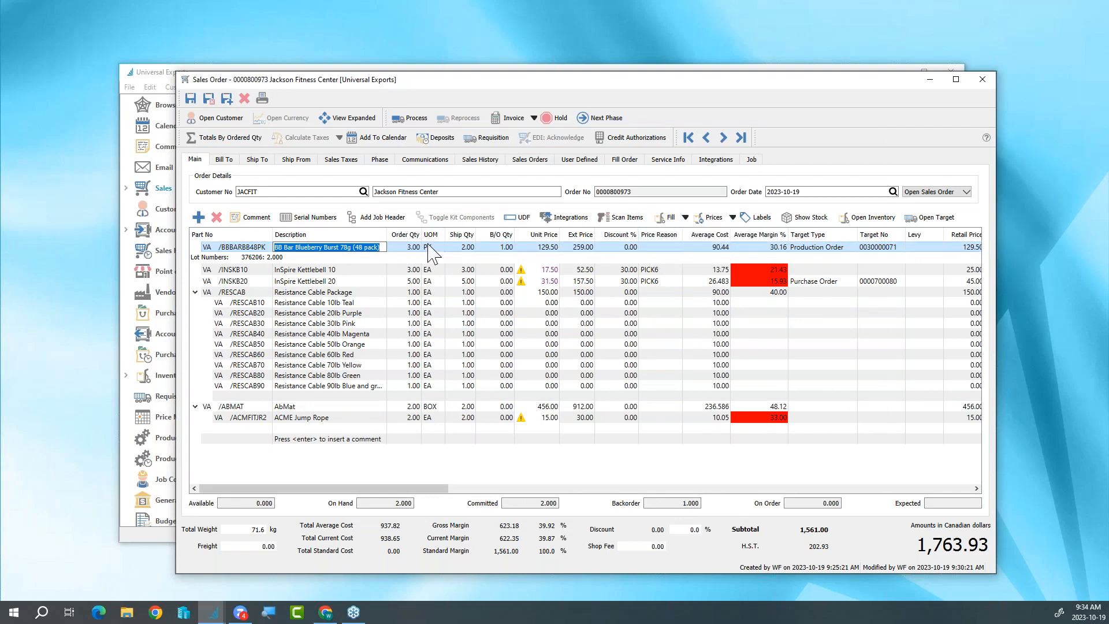
- Add lot 655262 to the lots allocated to the BB Bar Blueberry Burst line of the sales order
left_click(432, 248)
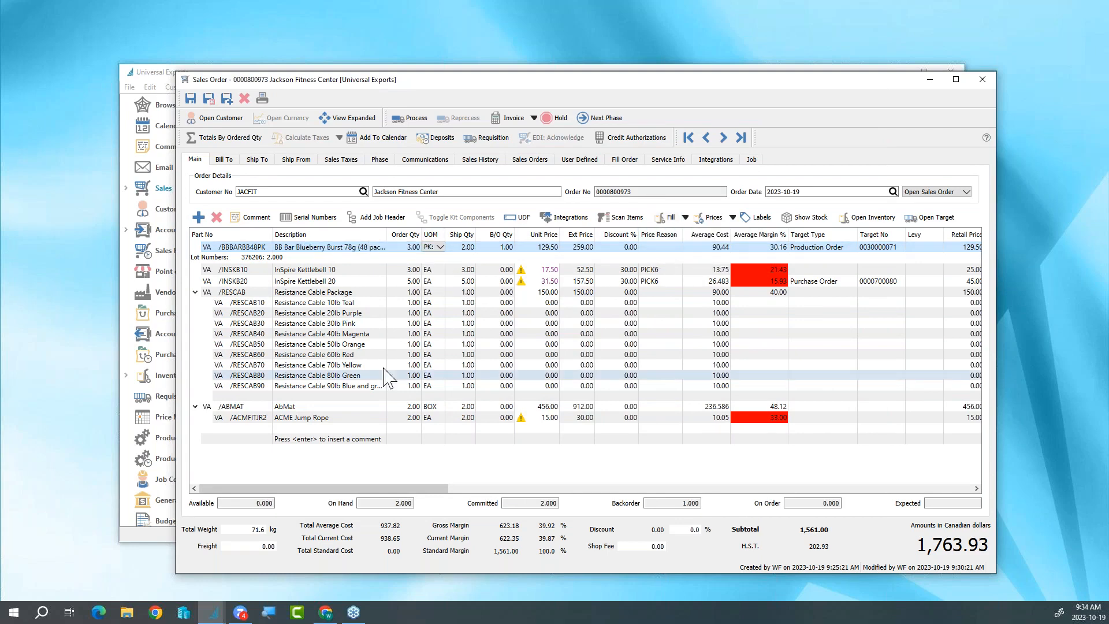
left_click(303, 218)
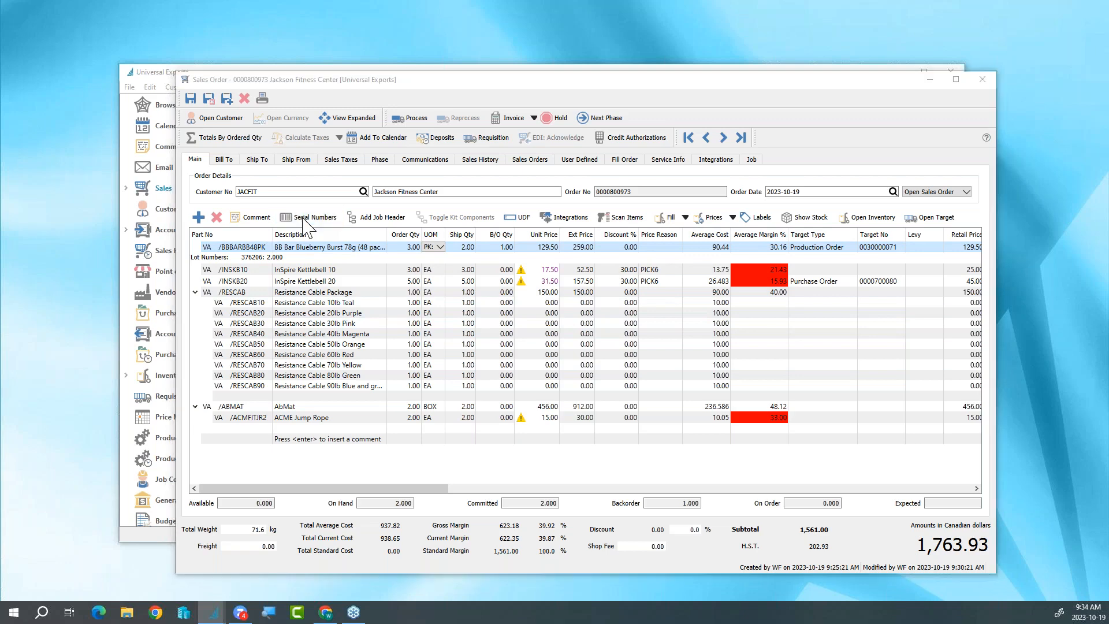
left_click(220, 249)
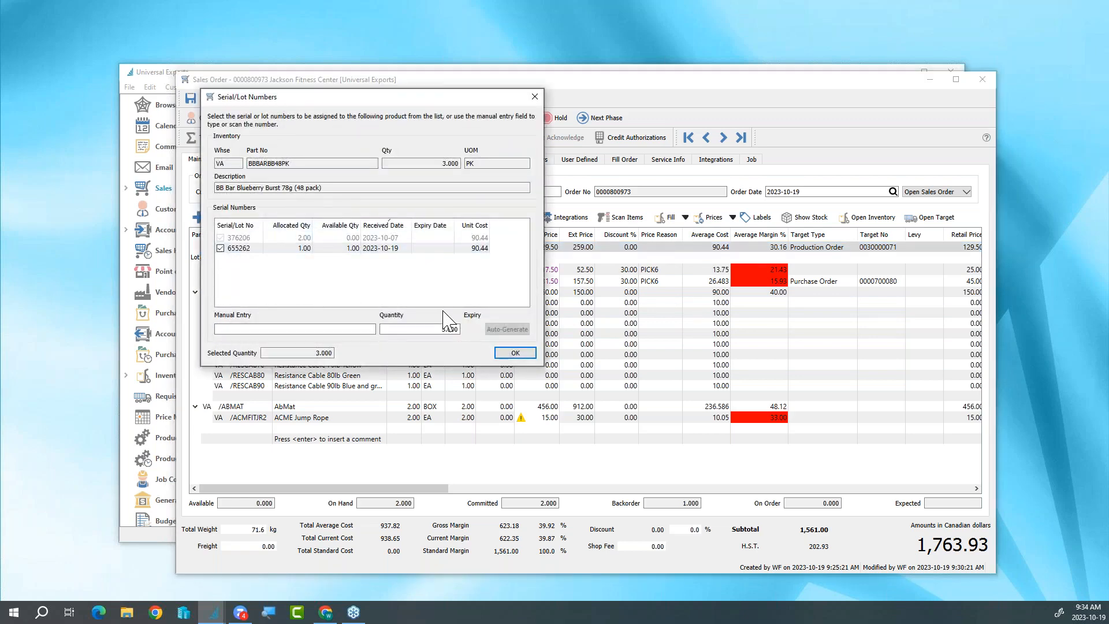
left_click(497, 351)
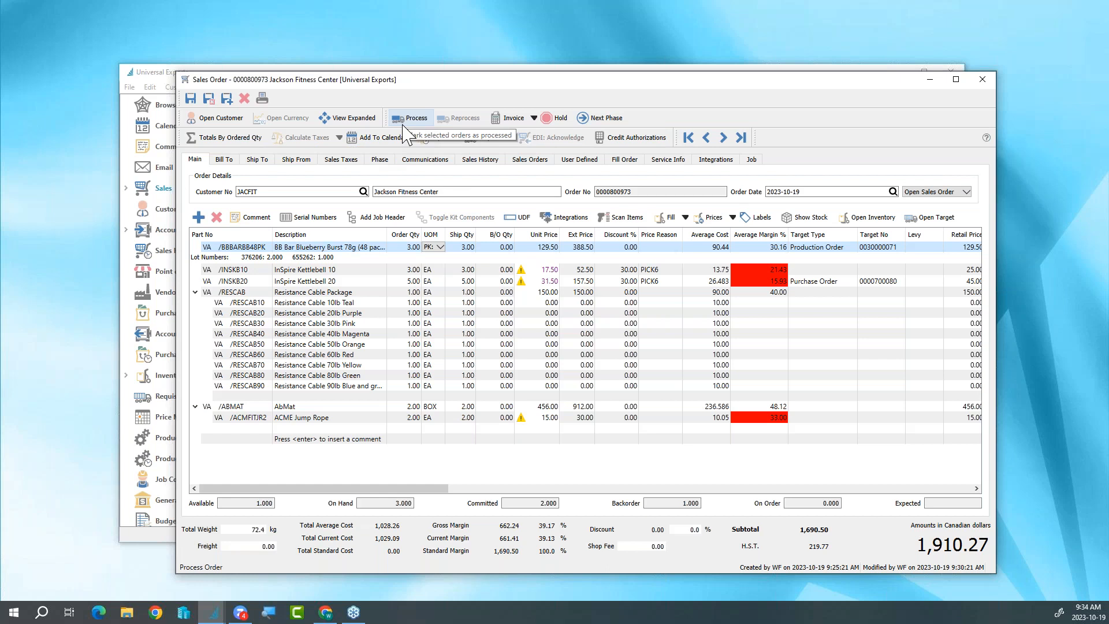
- Start invoicing the sales order and approve the items sold below the required margin
left_click(508, 123)
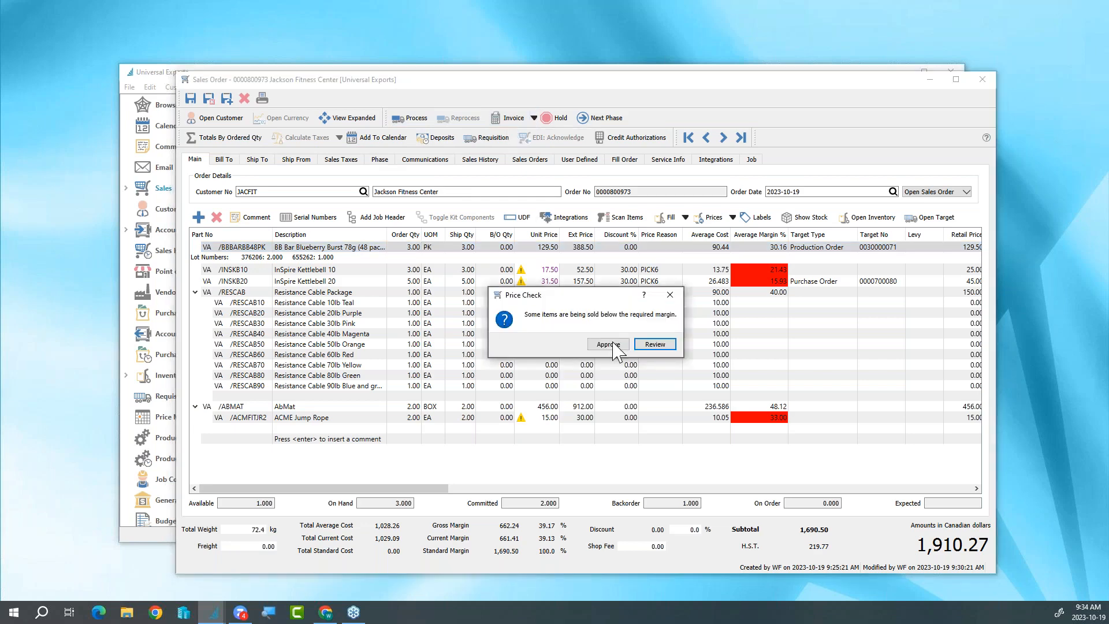
left_click(613, 346)
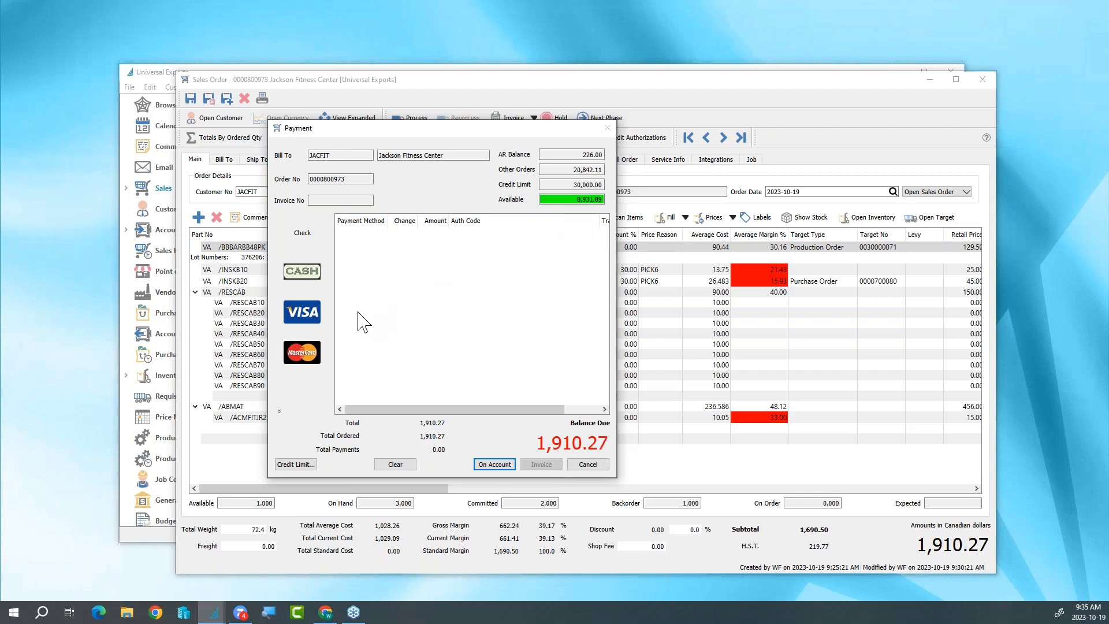
- Look at the check and cash payment forms, cancelling each without recording a payment
left_click(305, 241)
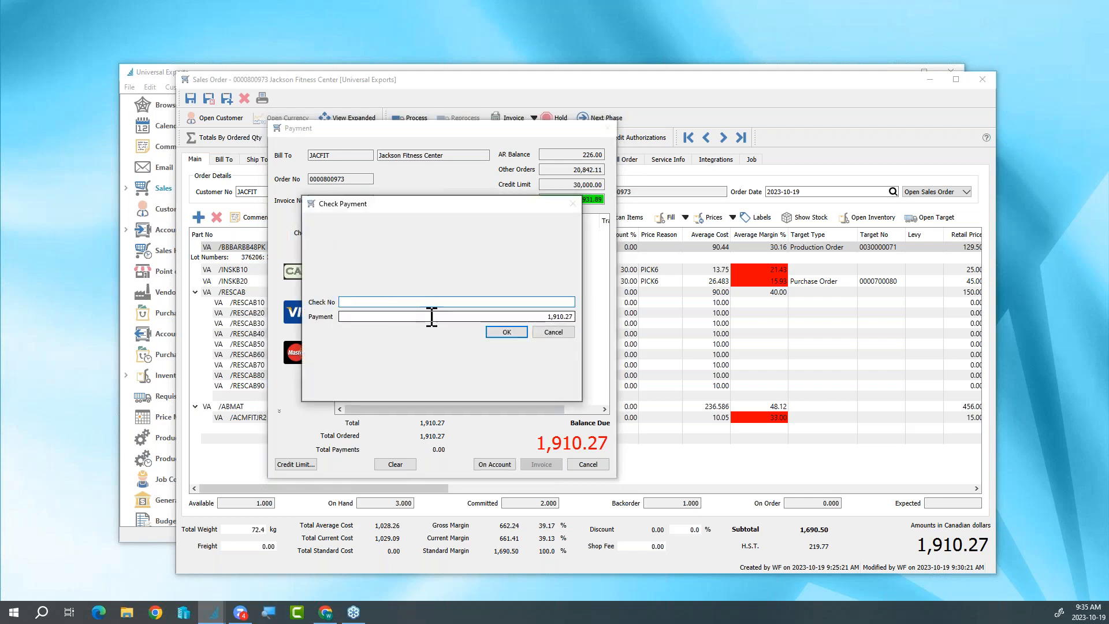
left_click(552, 333)
left_click(317, 276)
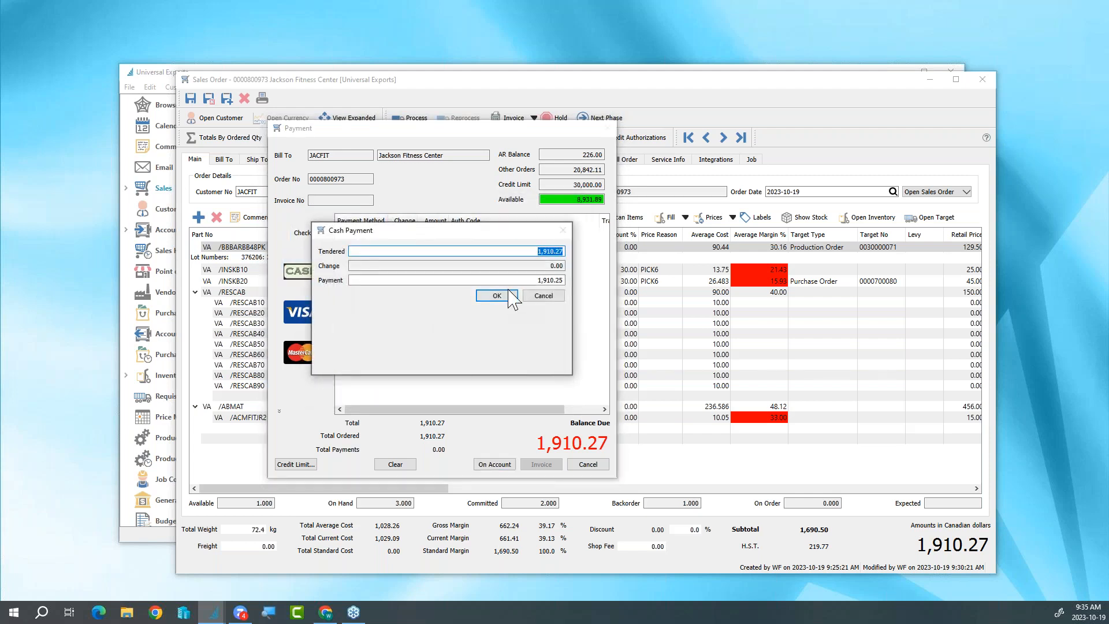
left_click(543, 296)
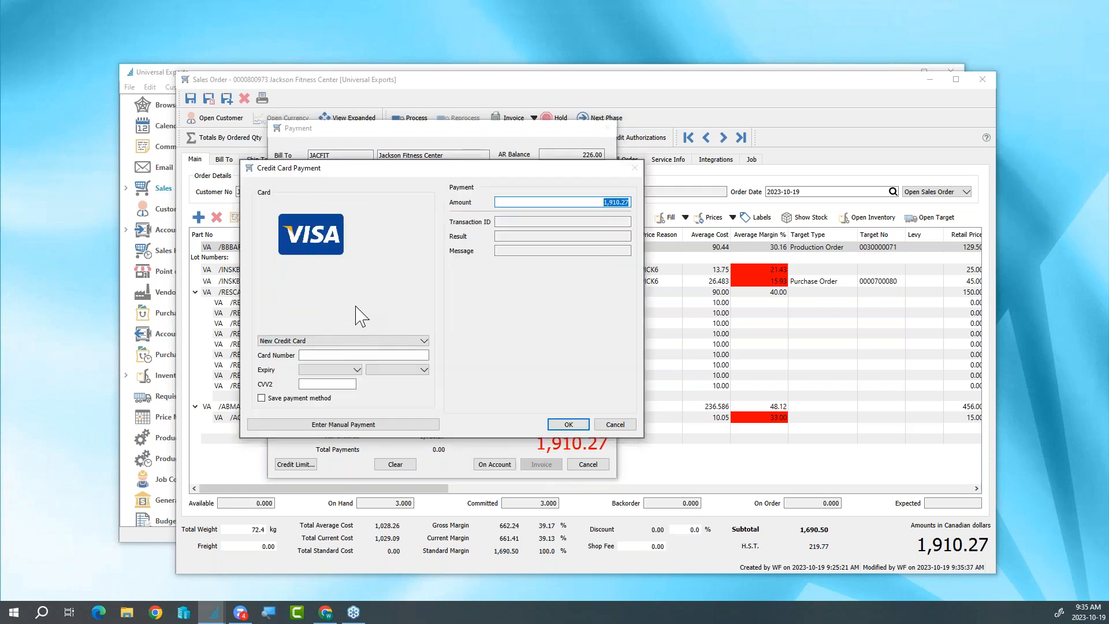
- Charge a payment of 5,000.00 to the customer's saved Visa card and acknowledge the authorization
left_click(417, 341)
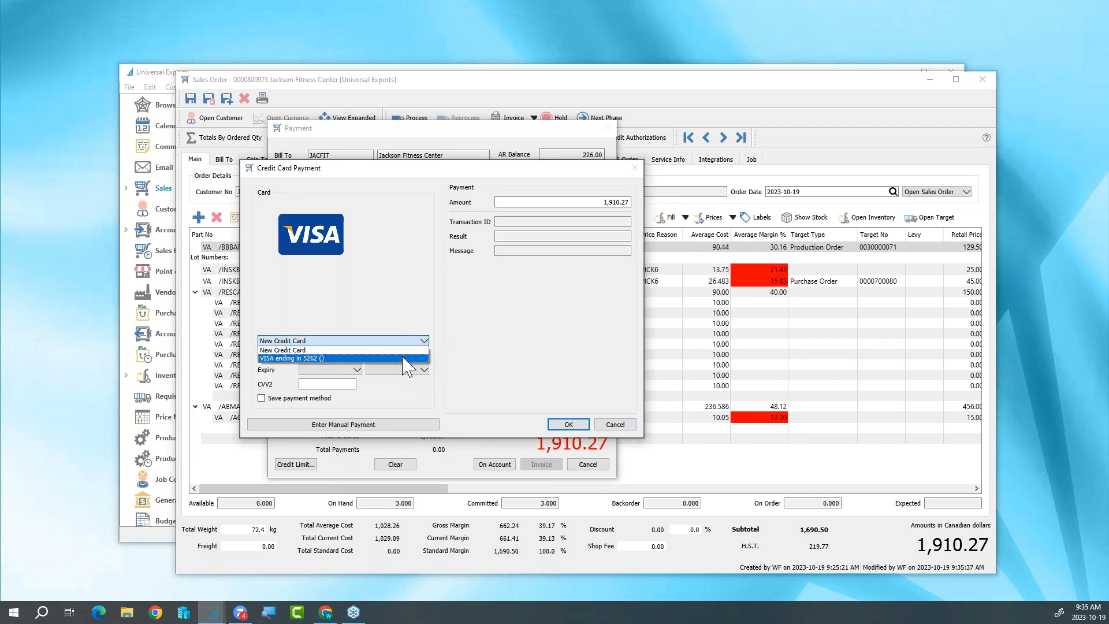
left_click(406, 358)
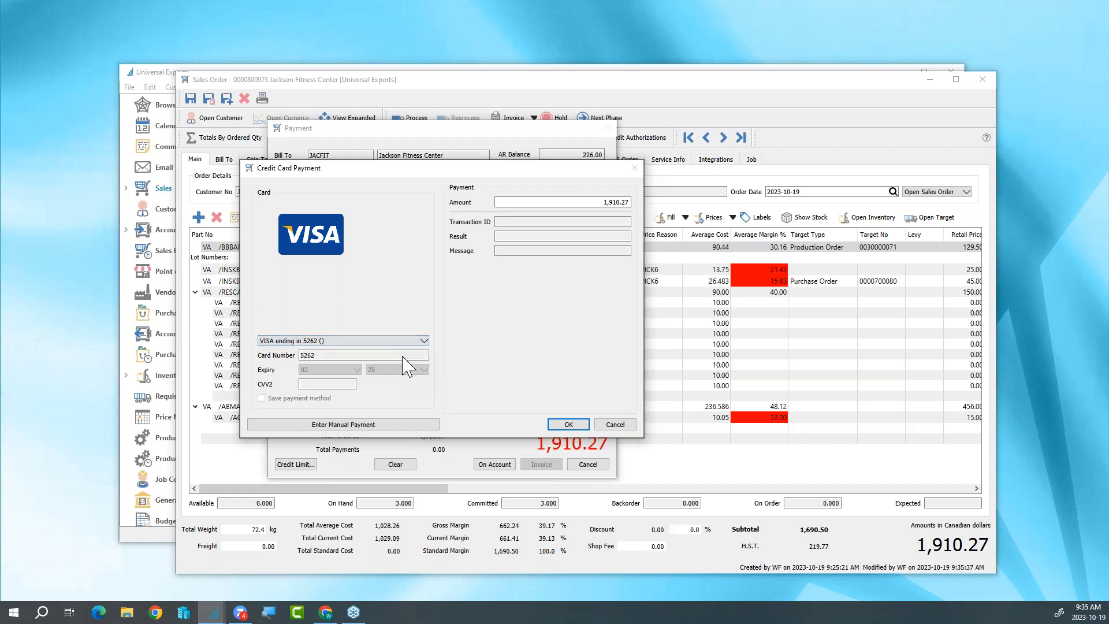
left_click(560, 201)
type("55")
type("000")
left_click(579, 427)
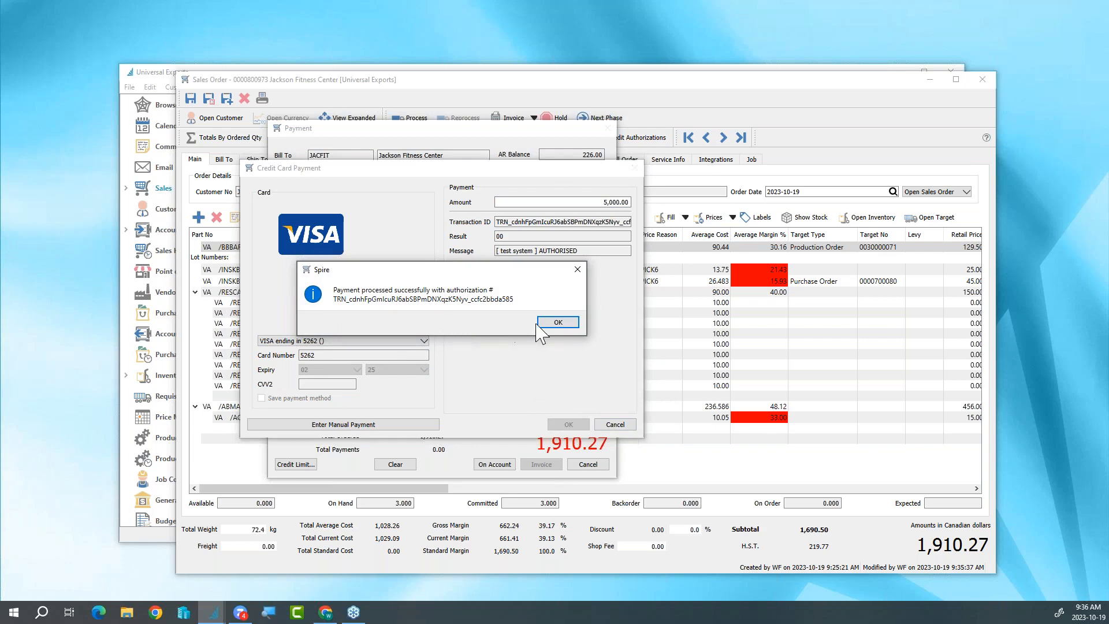
left_click(557, 322)
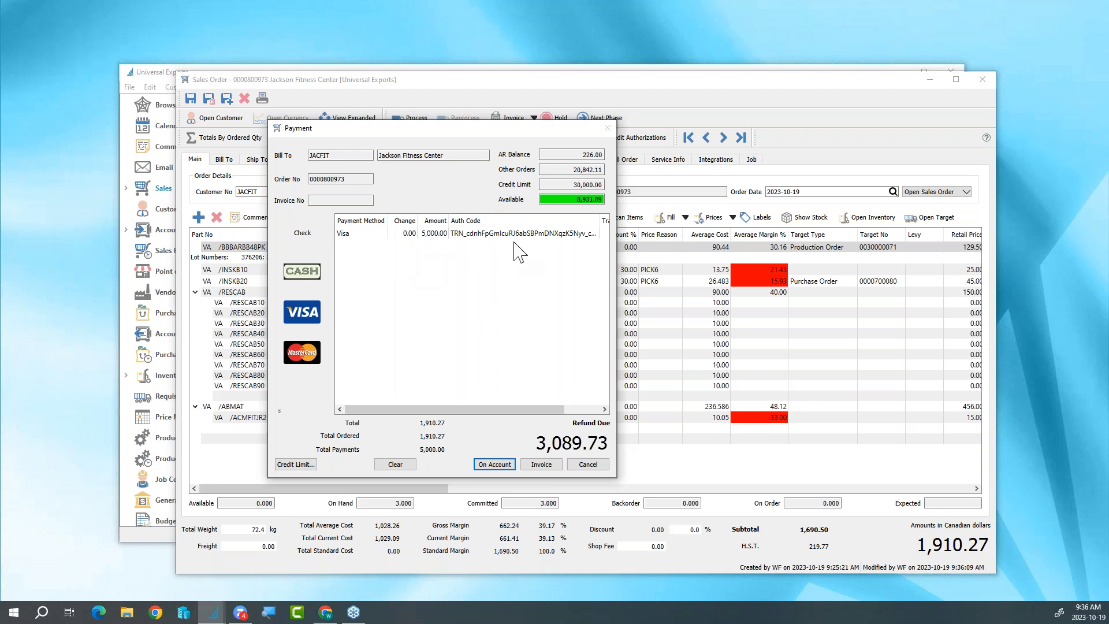
- Complete the invoicing with the refund due placed on the customer's account, and skip printing the invoice
left_click(494, 464)
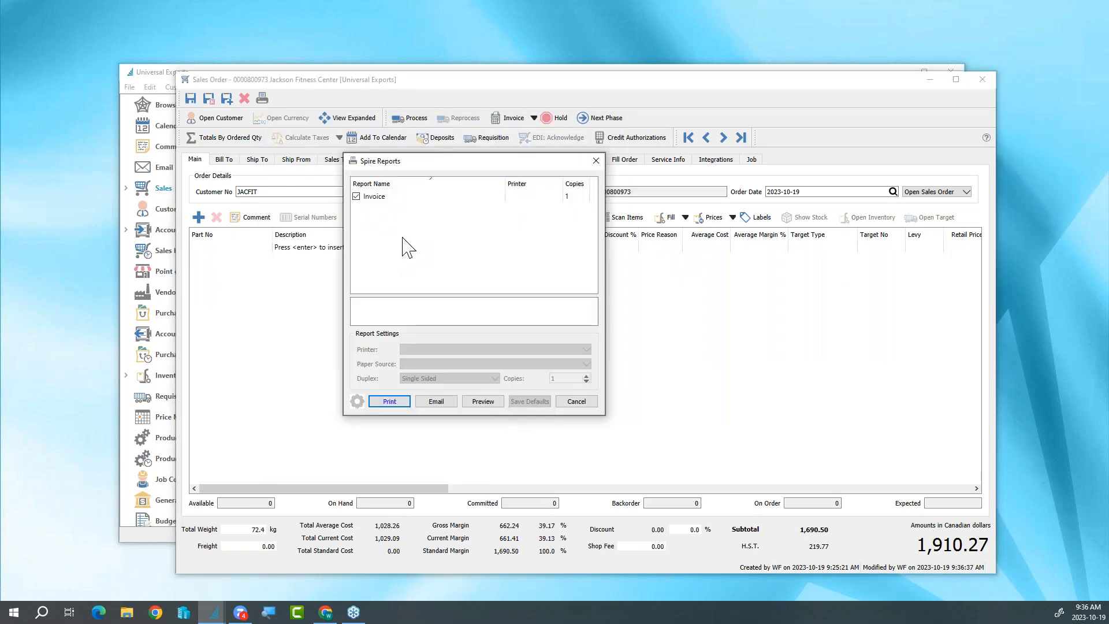
left_click(577, 401)
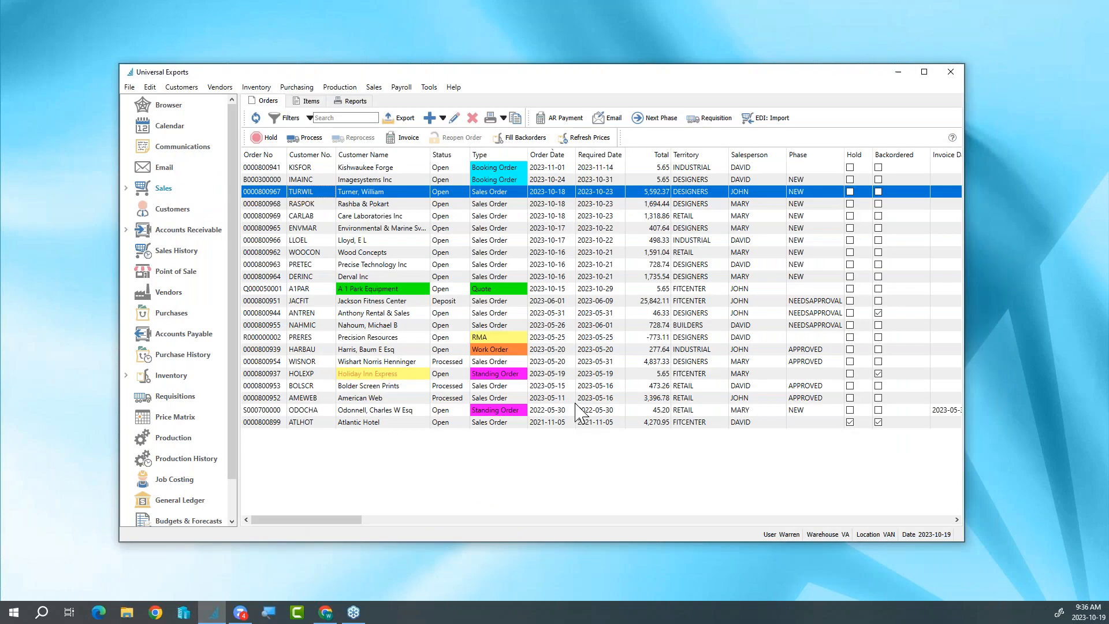
left_click(518, 469)
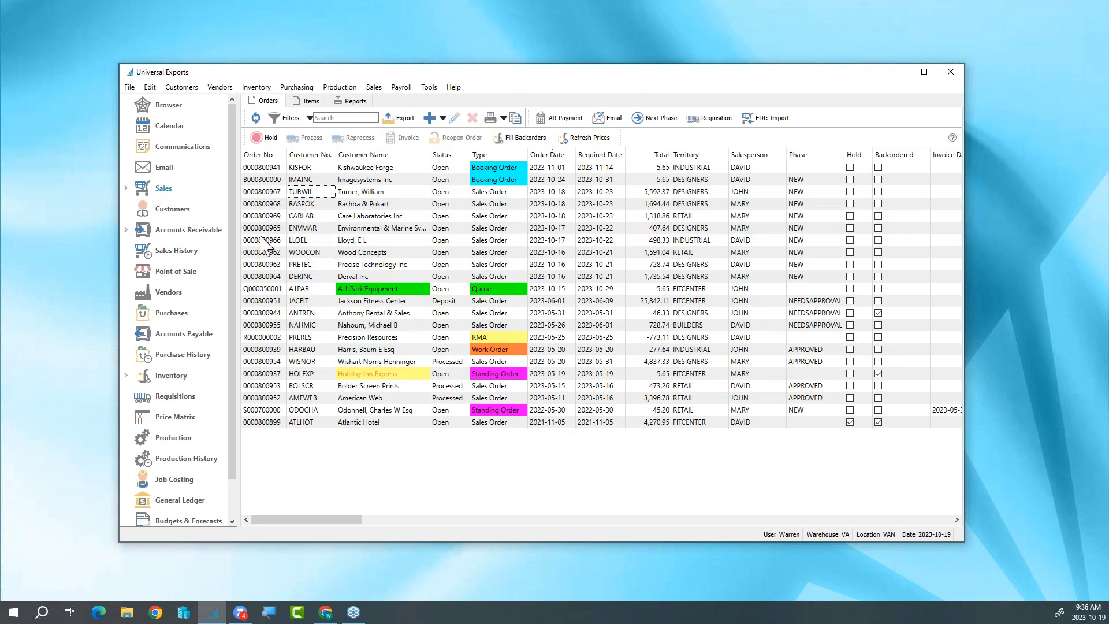
- Review the newly posted Jackson Fitness Center invoice in the sales history and close it
left_click(200, 255)
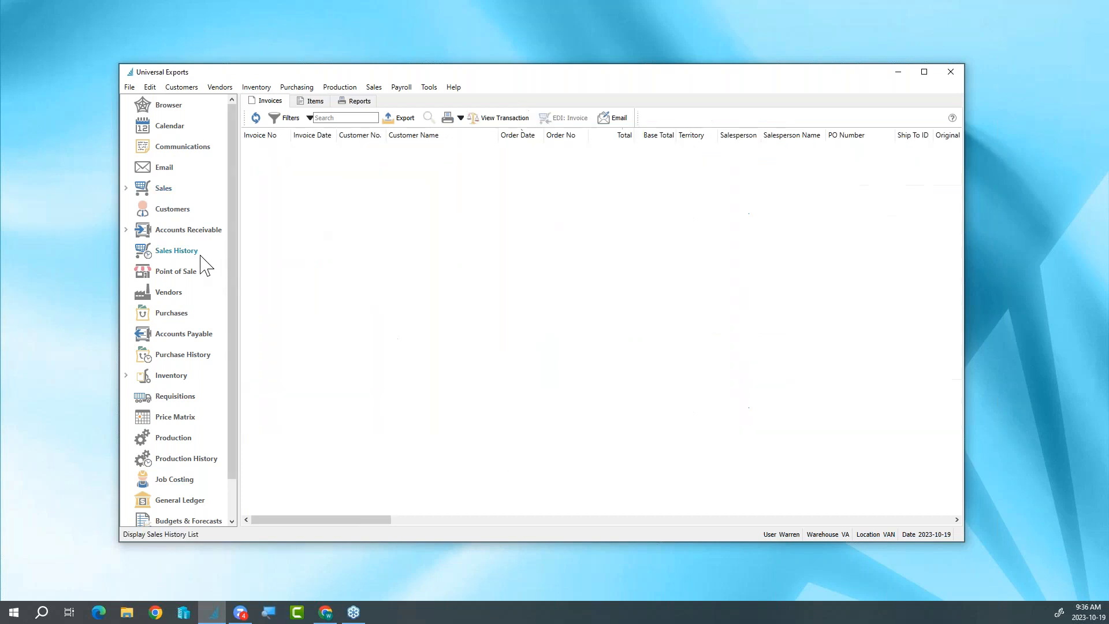
left_click(453, 149)
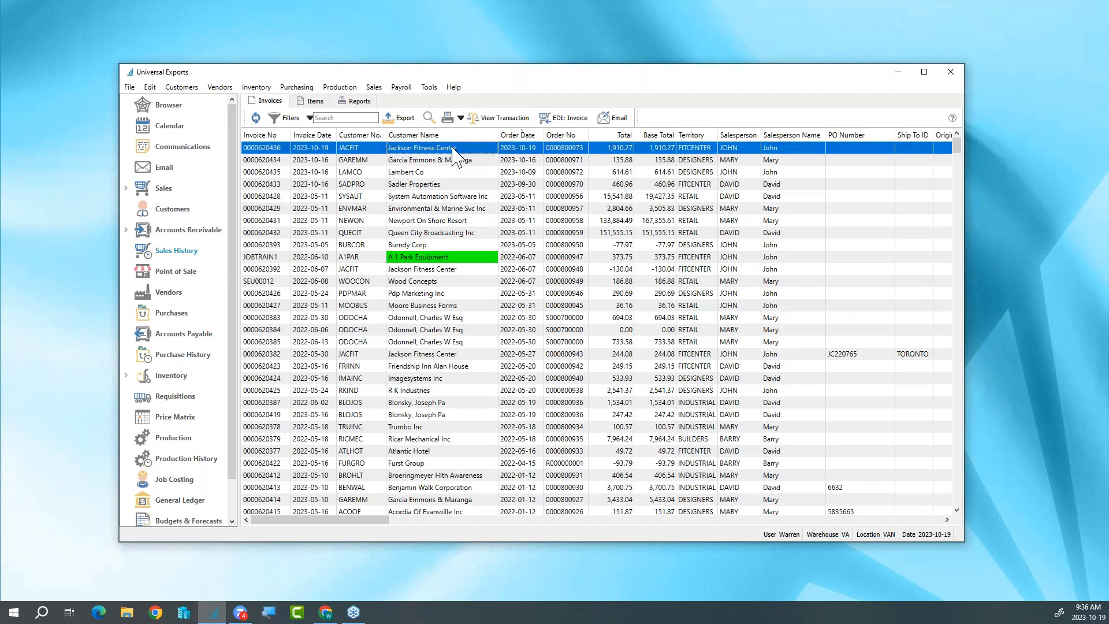
double_click(454, 149)
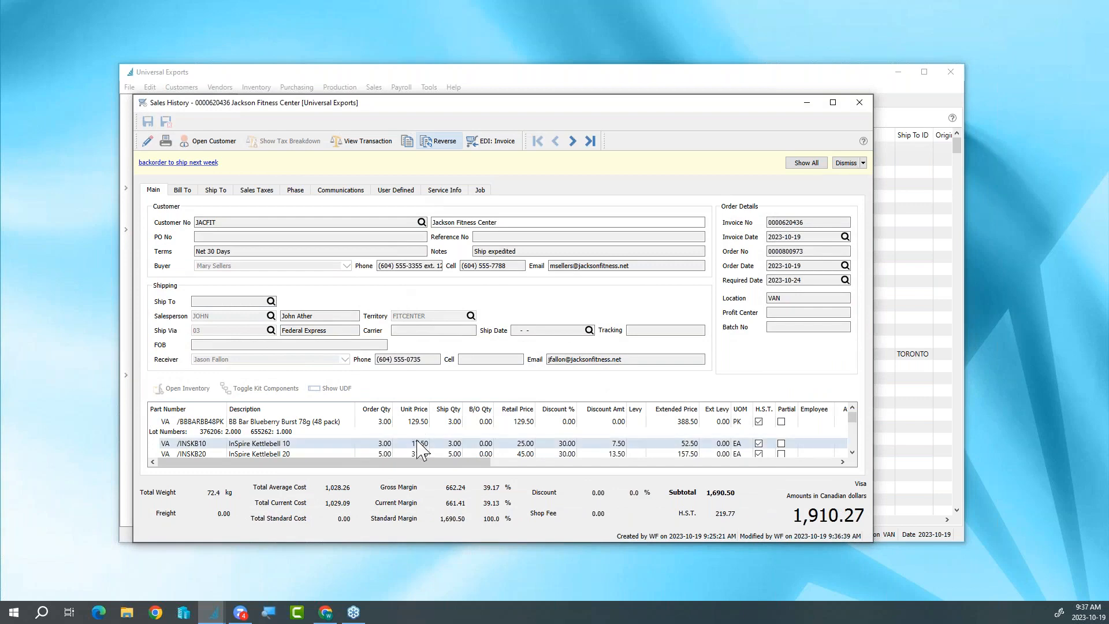
left_click(859, 103)
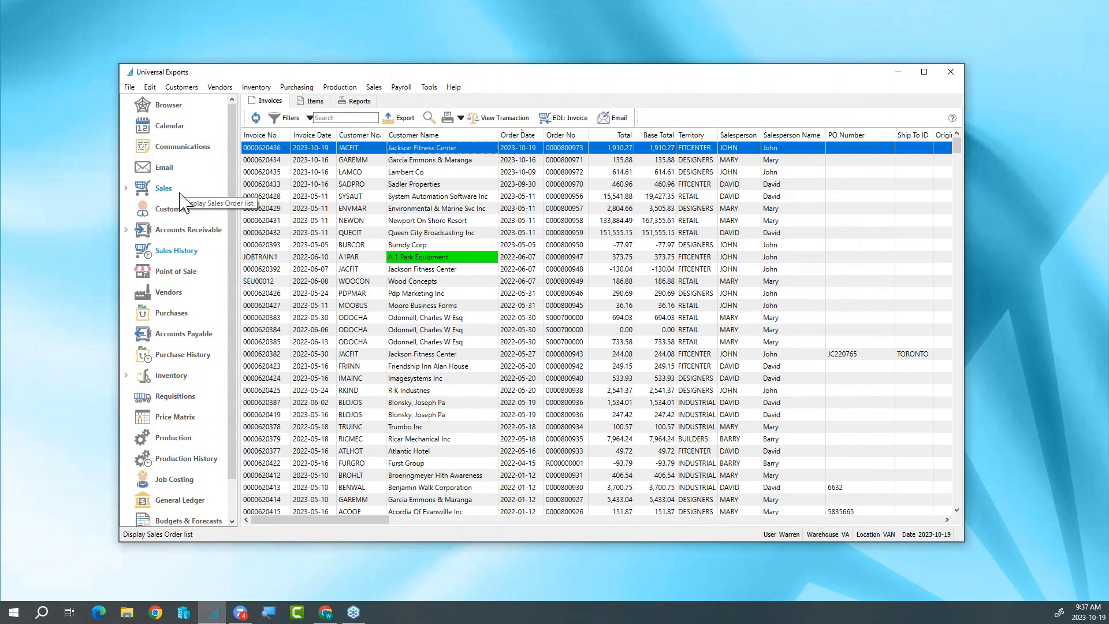
- Open Jackson Fitness Center's accounts receivable record and mark the open invoice dated 2023-10-15 for payment
left_click(211, 234)
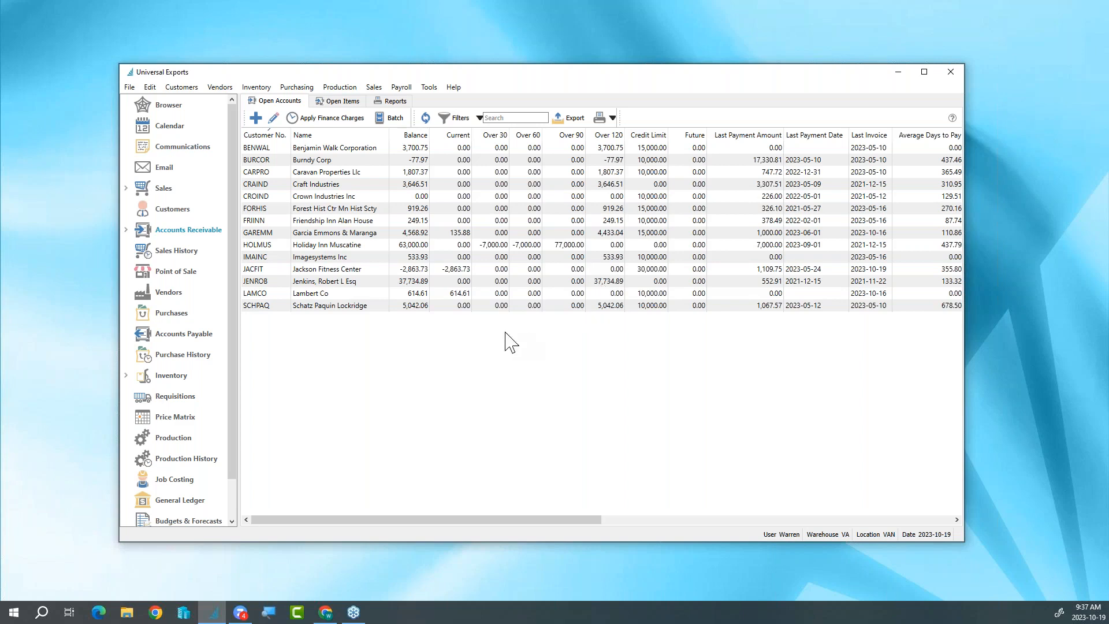
double_click(356, 270)
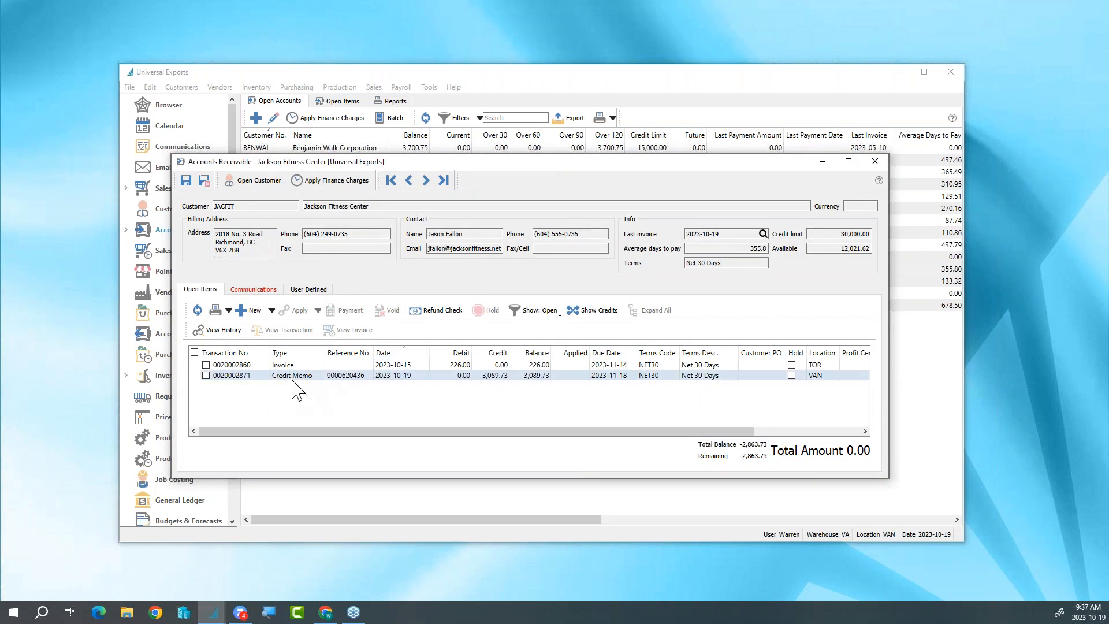
left_click(206, 365)
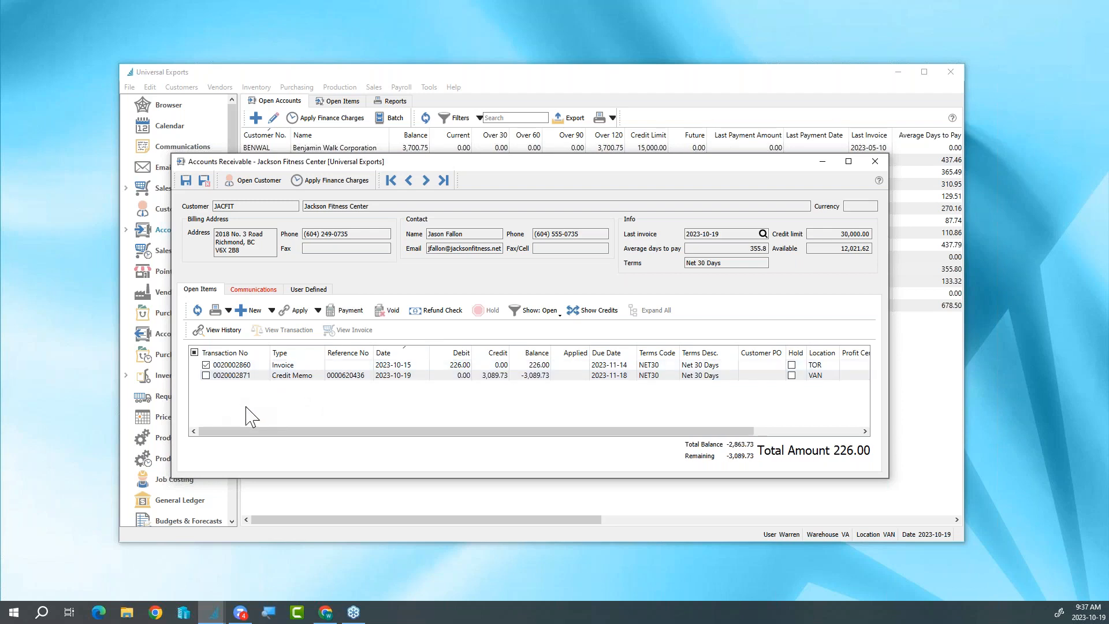
left_click(271, 311)
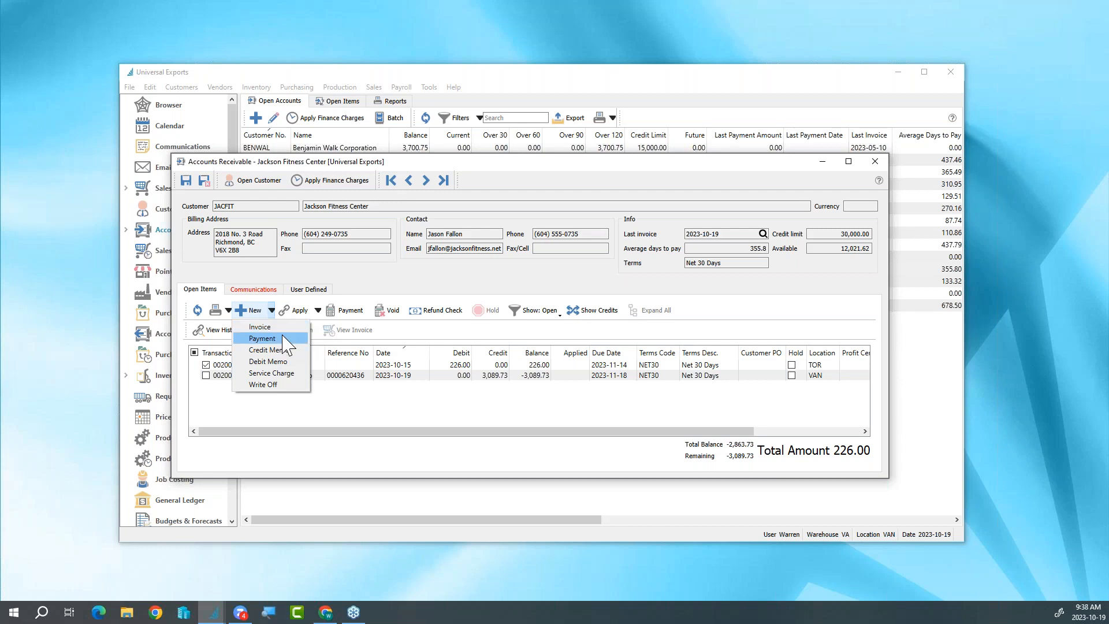
left_click(334, 399)
left_click(215, 368)
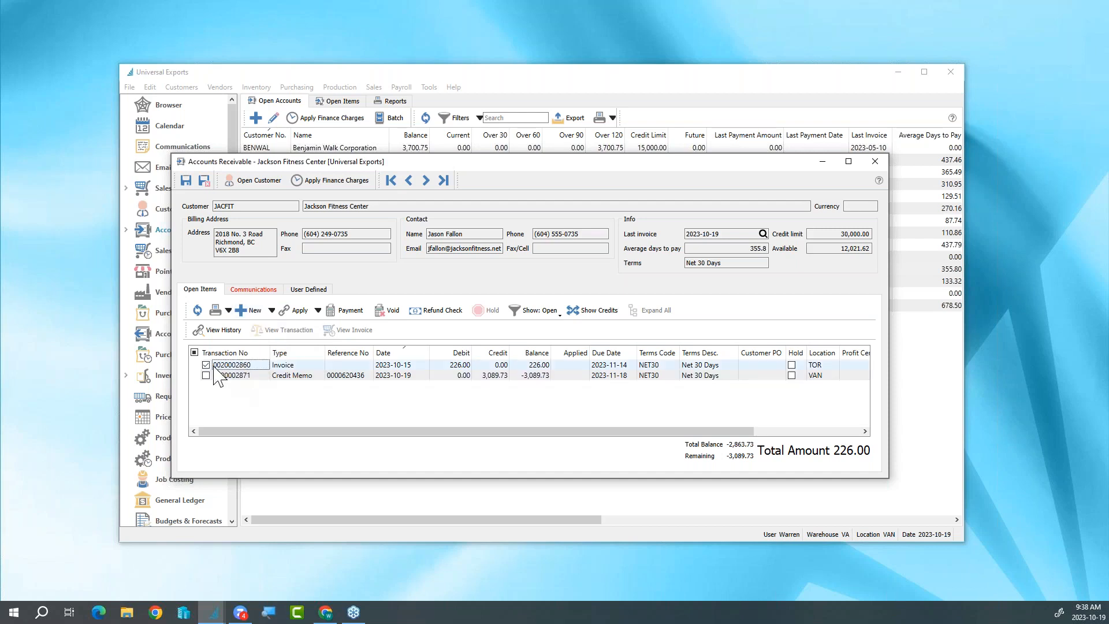
- Post a check payment for the marked invoice with reference number 436
left_click(358, 312)
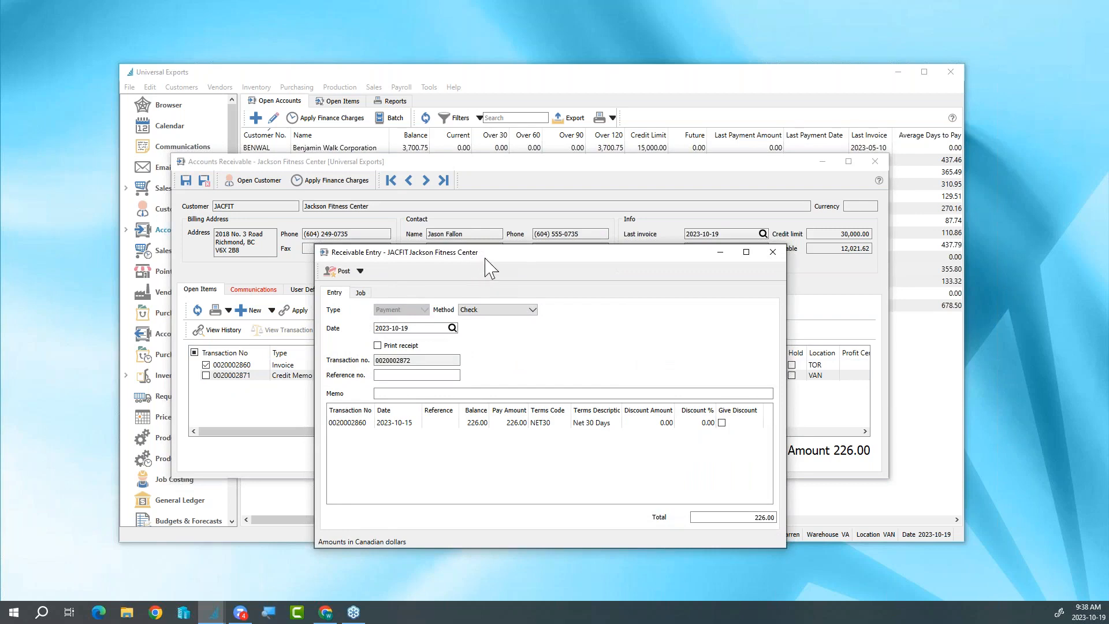
left_click_drag(484, 257, 455, 226)
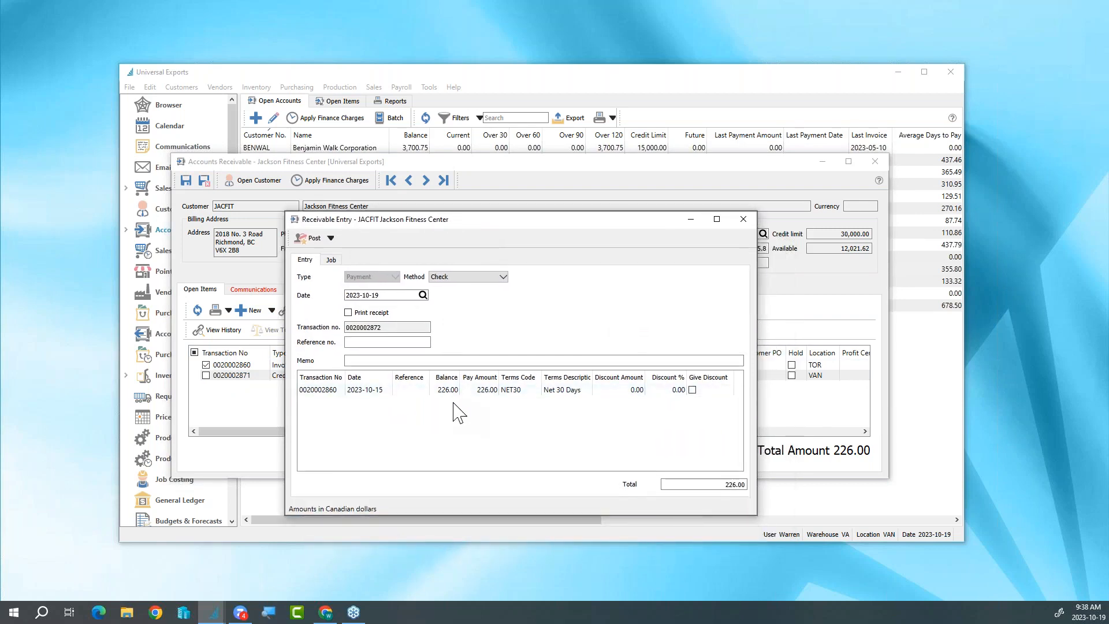
left_click(502, 279)
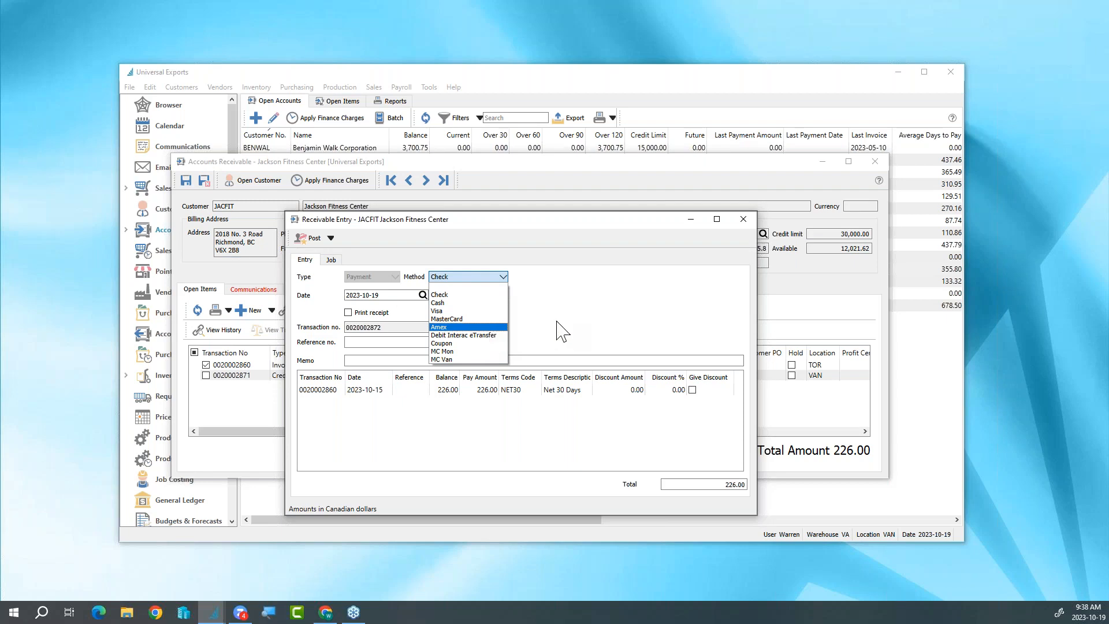
left_click(474, 295)
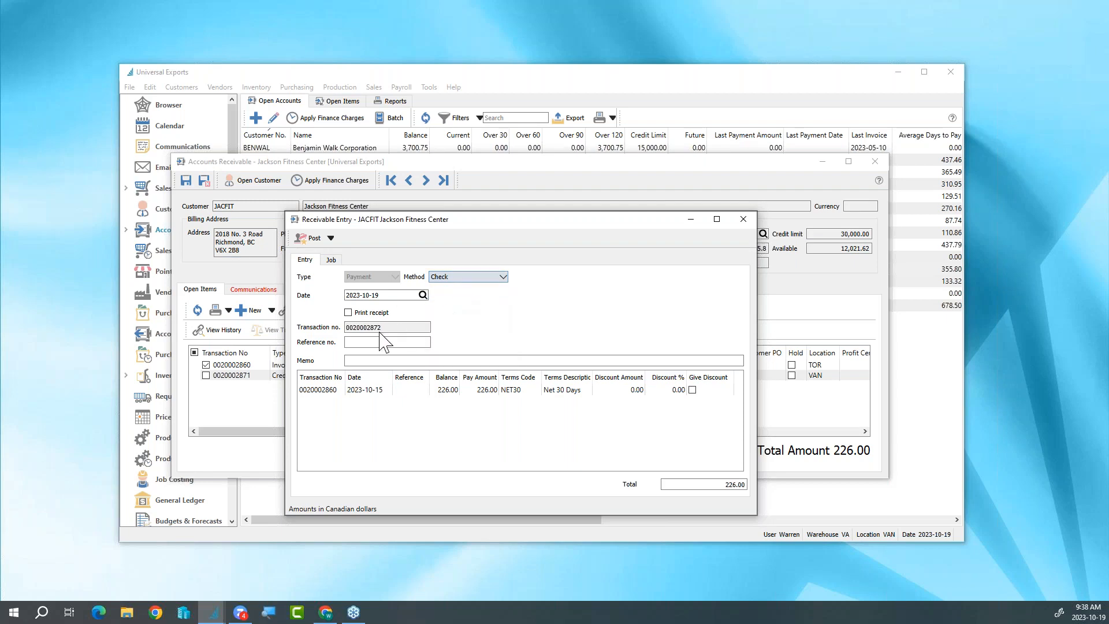
left_click(377, 341)
type("436")
left_click(315, 238)
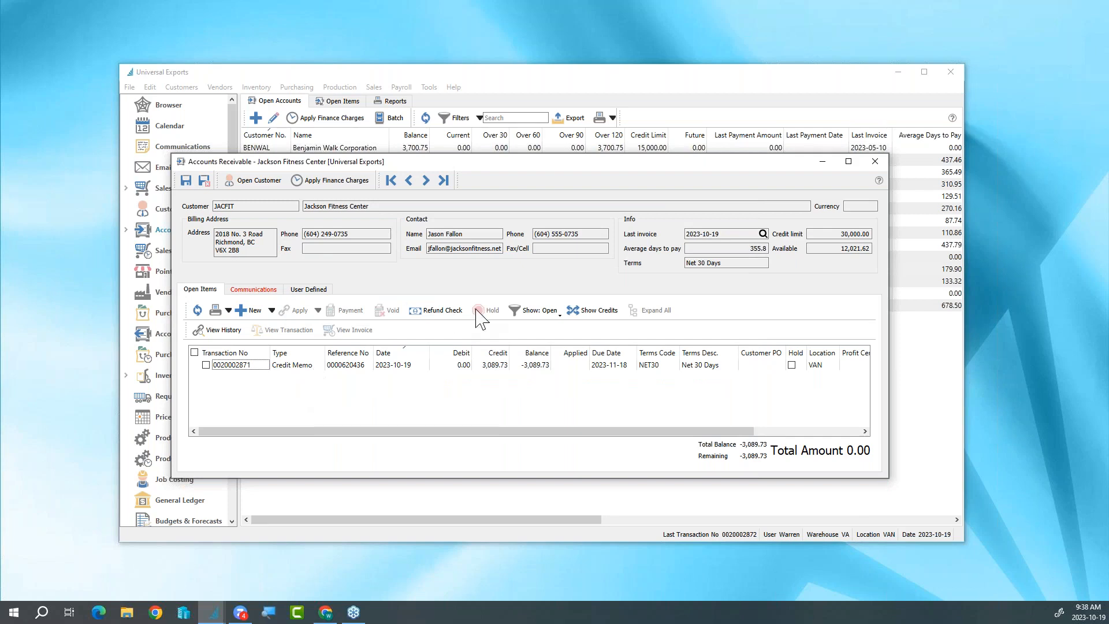
- Show all of the customer's transactions since last fiscal year and examine the payment applied to the first invoice
left_click(536, 312)
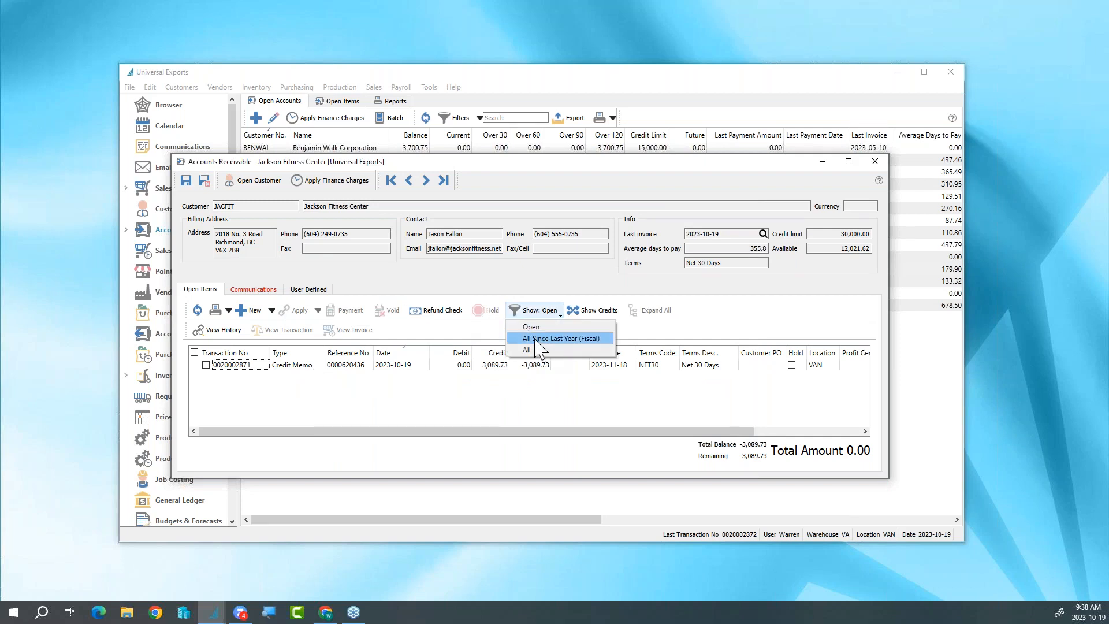
left_click(539, 341)
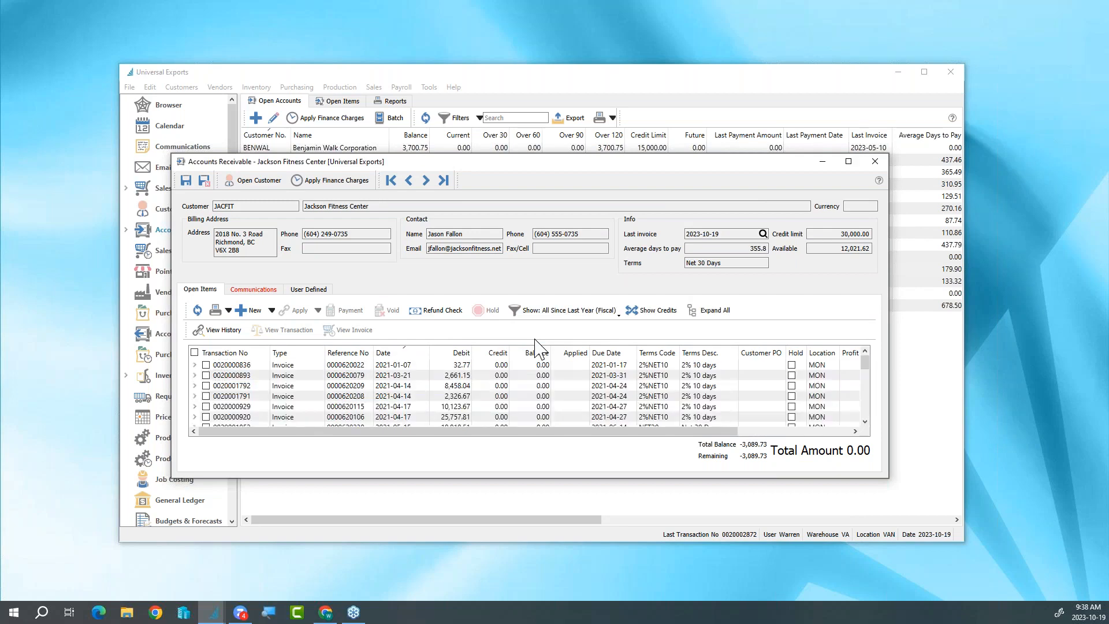
left_click(194, 365)
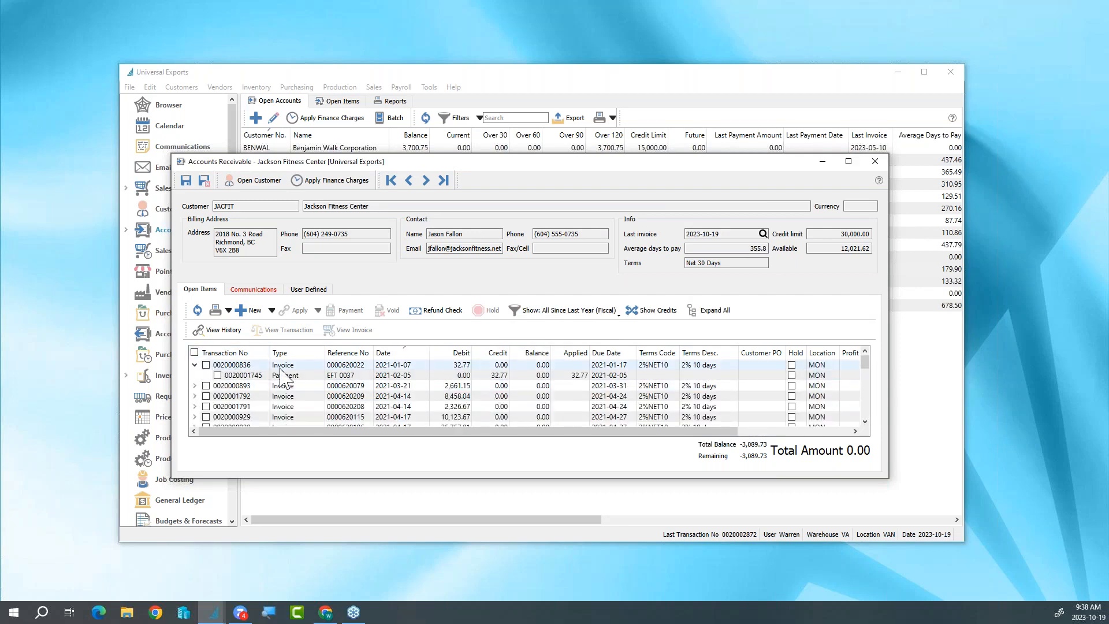
left_click(195, 365)
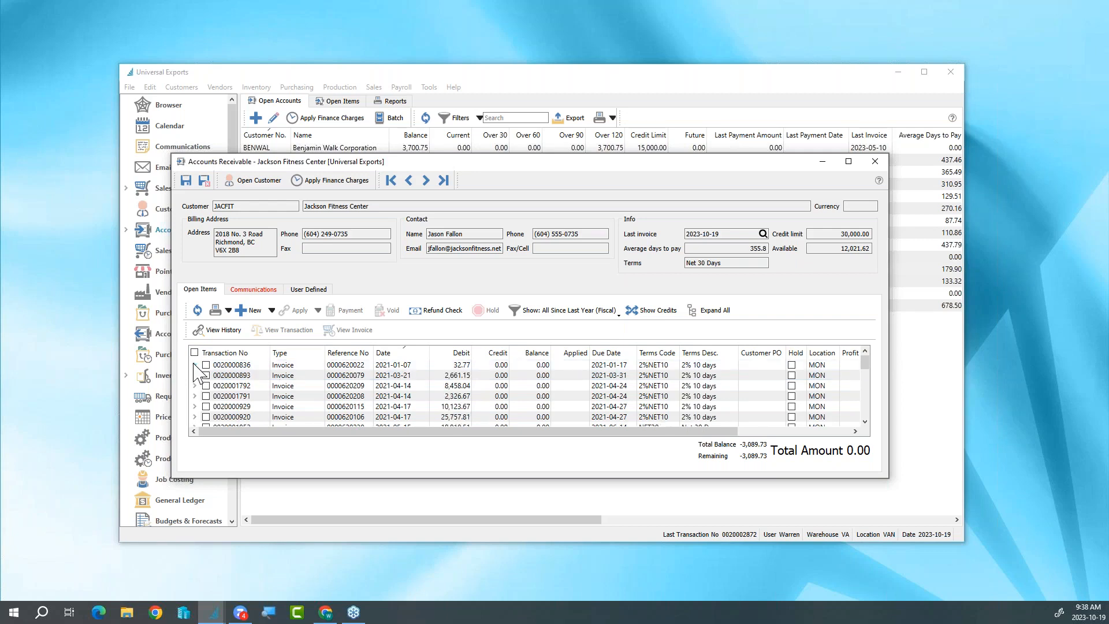
- Check the communications logged on Jackson Fitness Center's receivable account, return to the open items, and close the account
left_click(264, 288)
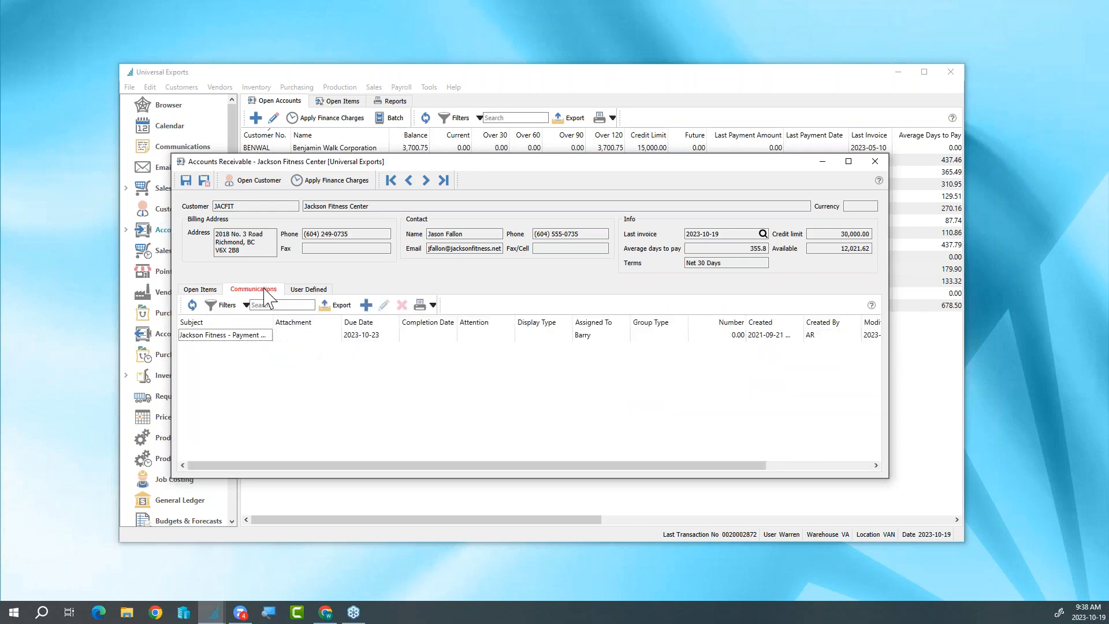
left_click(213, 291)
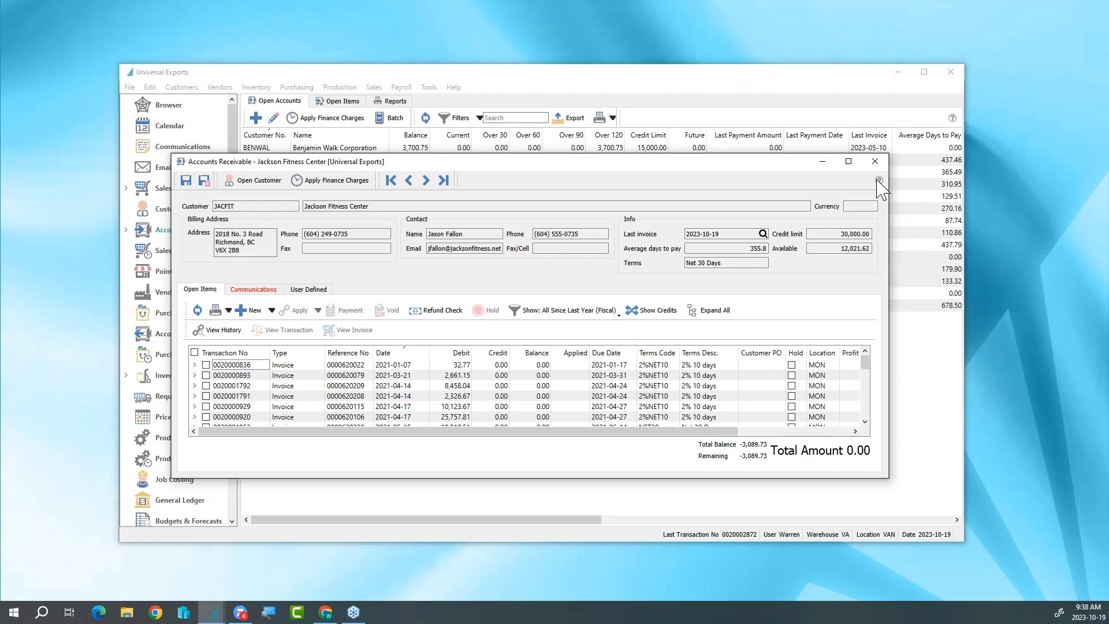
left_click(875, 163)
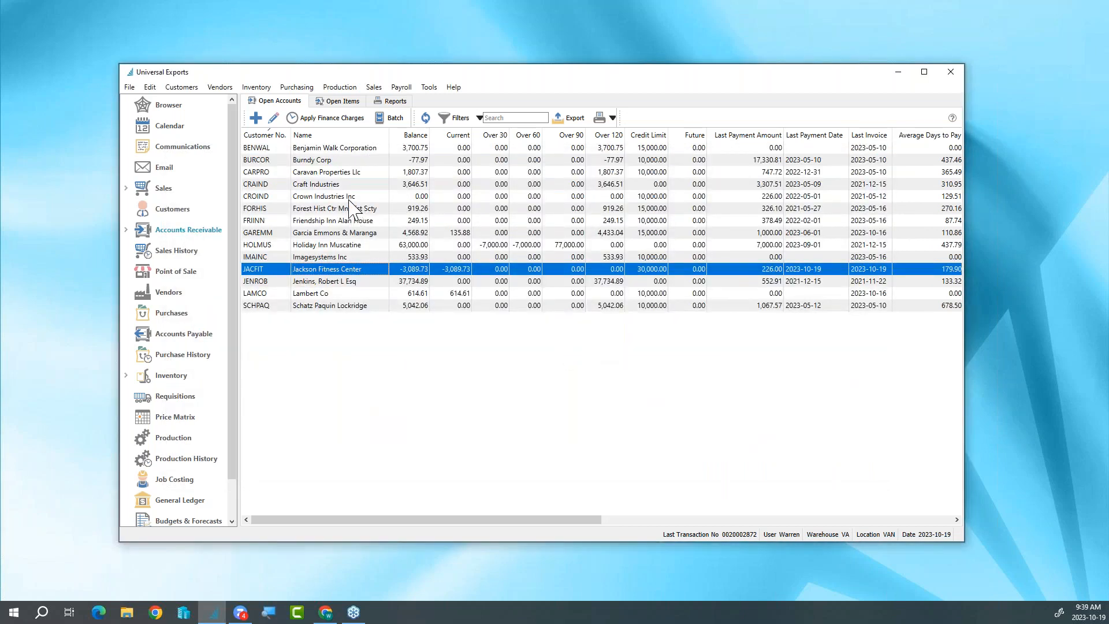
- Open the accounts receivable record of Crown Industries Inc
left_click(350, 197)
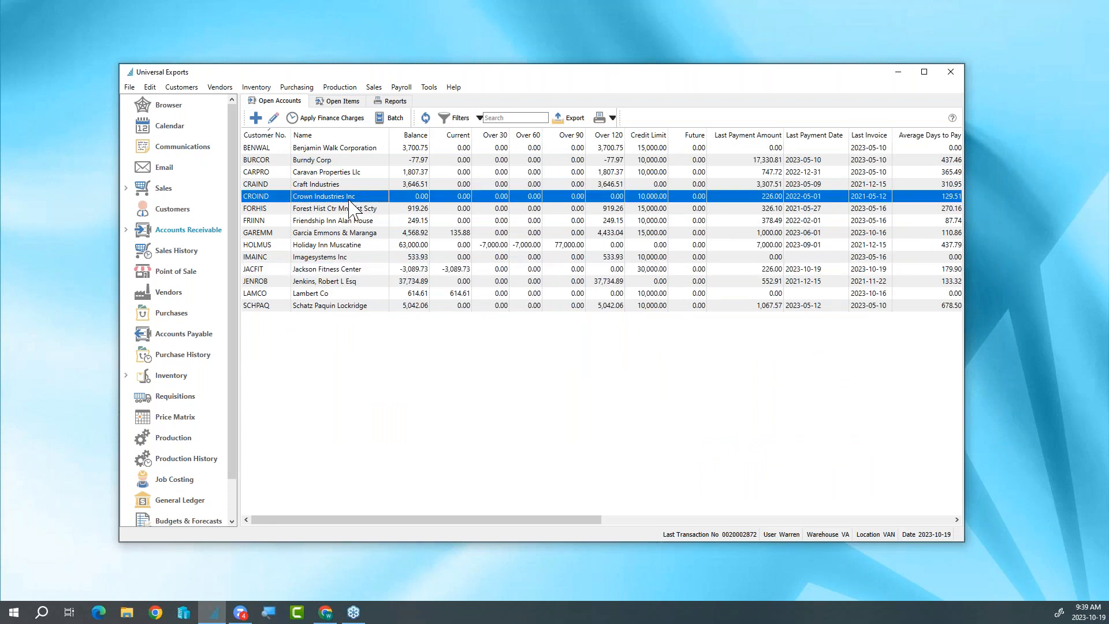
double_click(402, 200)
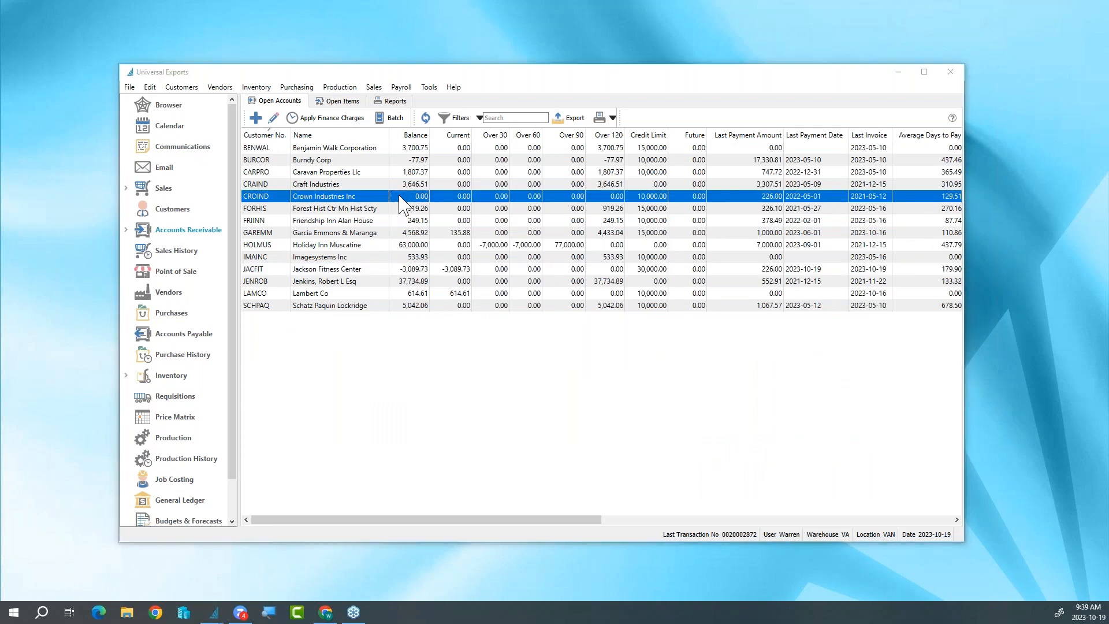
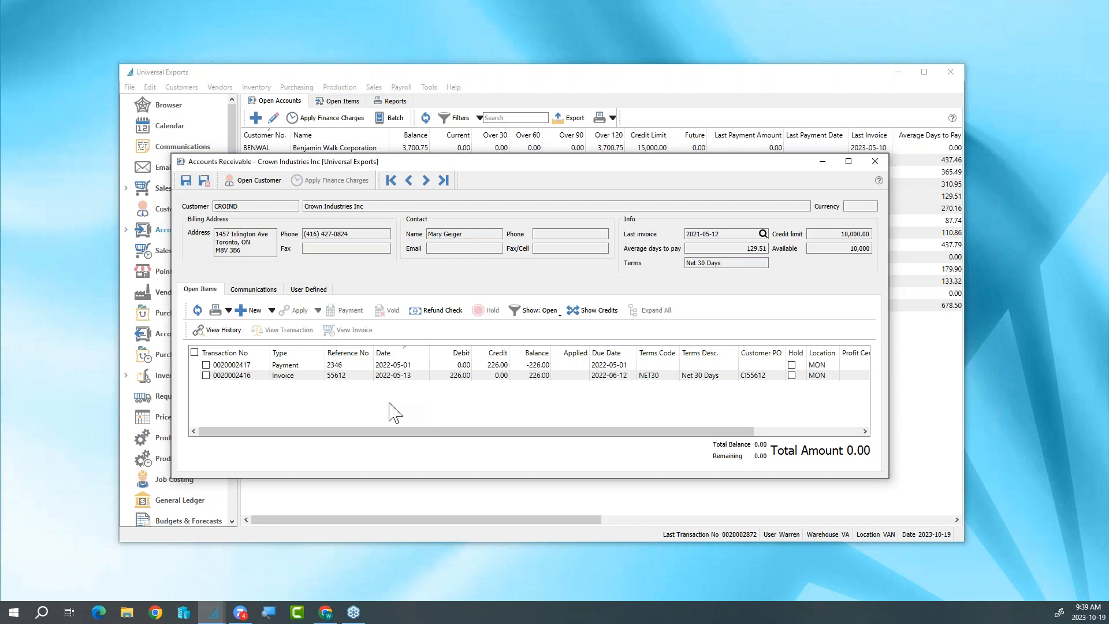
- Apply Crown Industries' open payment with reference 2346 to invoice 55612
left_click(205, 364)
left_click(206, 374)
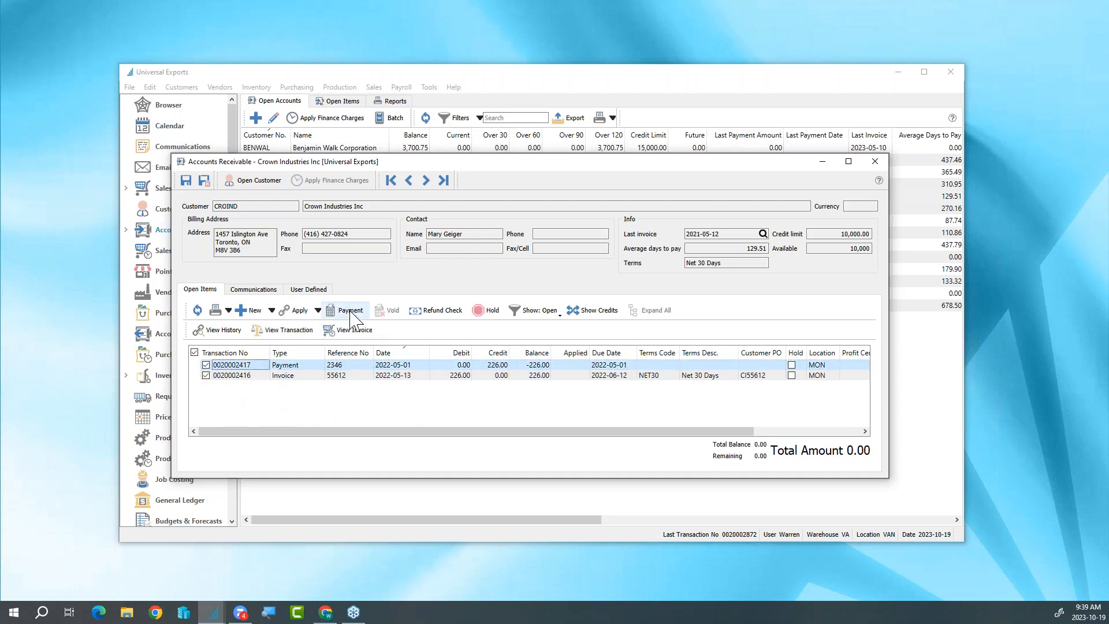
left_click(297, 310)
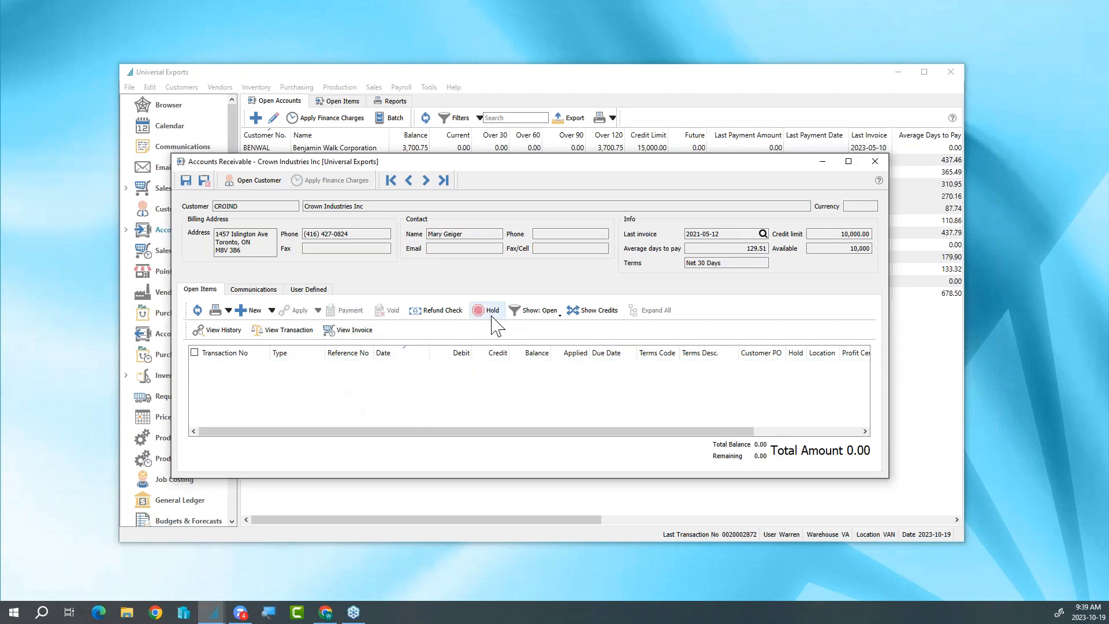
- Show all Crown Industries transactions since last fiscal year, examine the payment applied to invoice 55612, and close the account
left_click(534, 310)
left_click(534, 338)
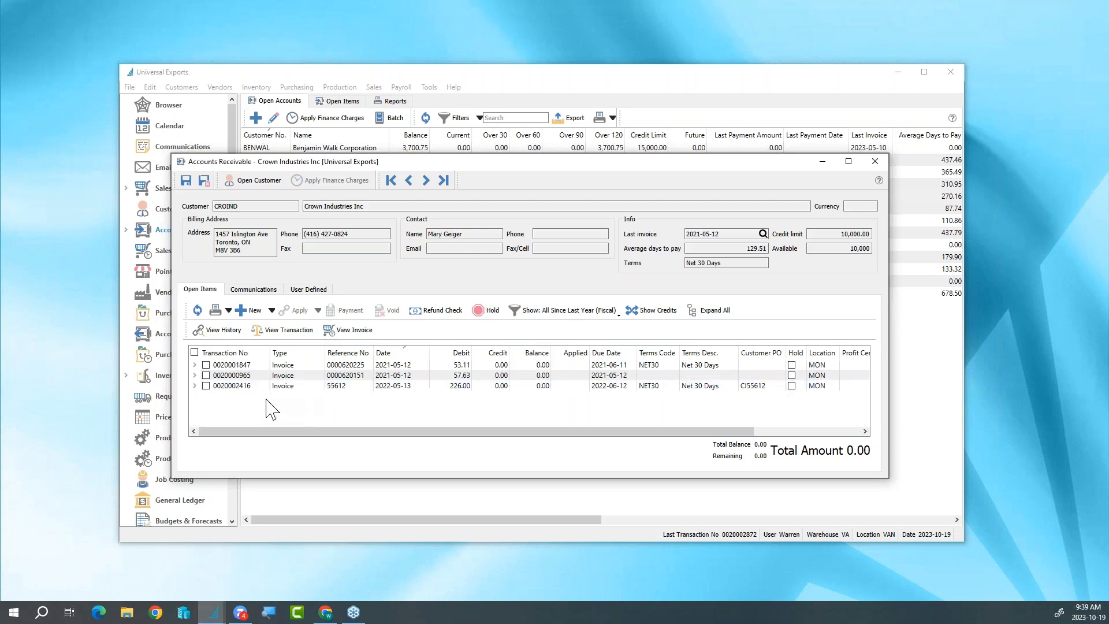
left_click(194, 386)
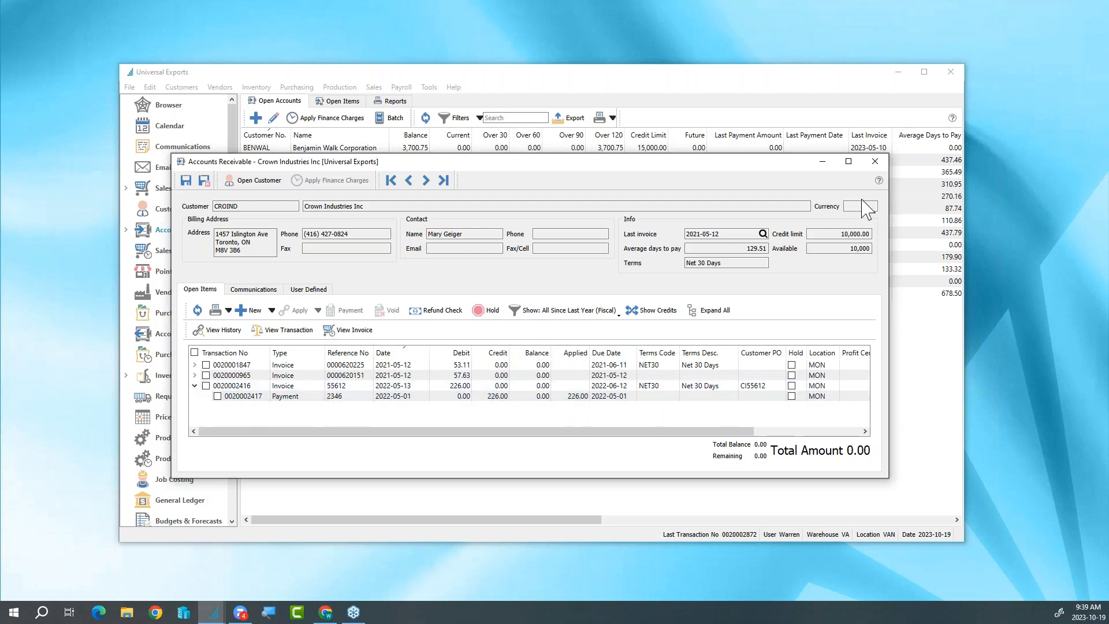
left_click(875, 161)
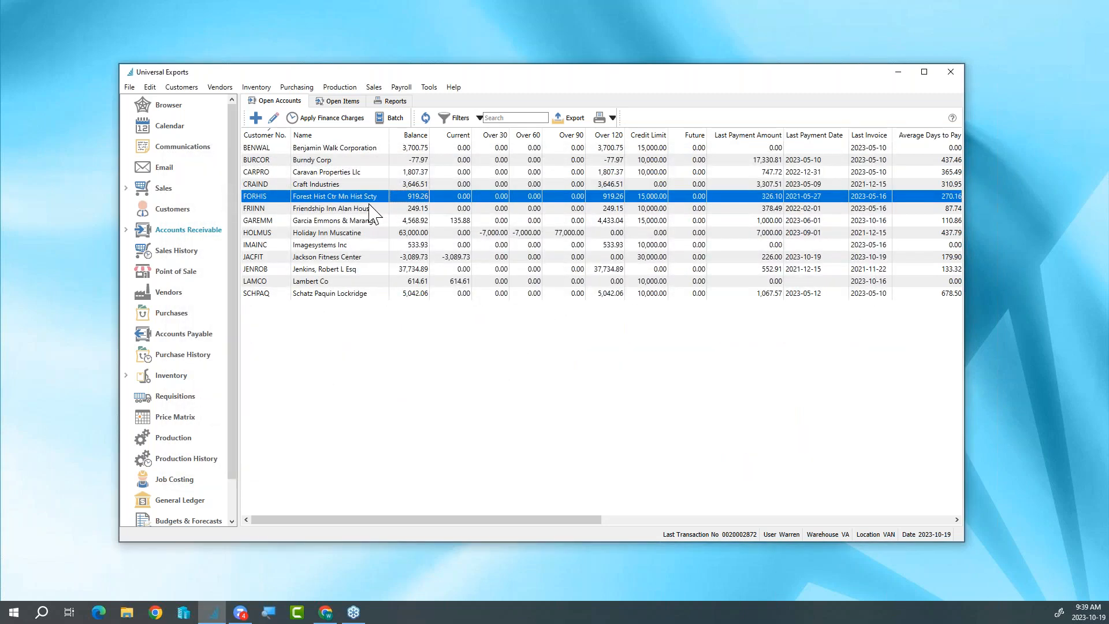
double_click(359, 184)
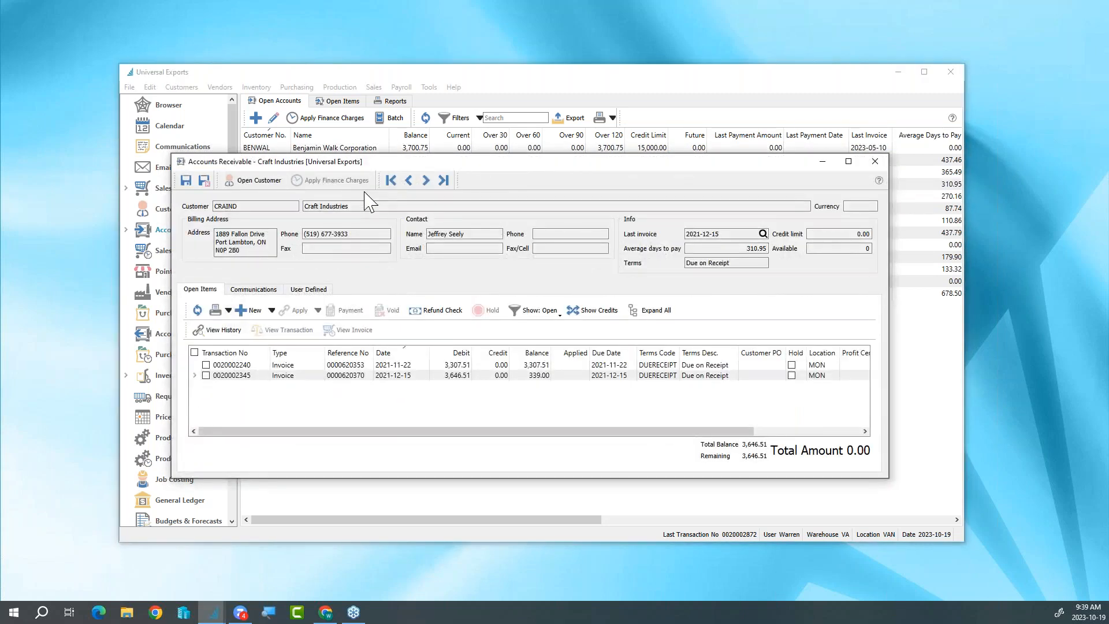
left_click(195, 375)
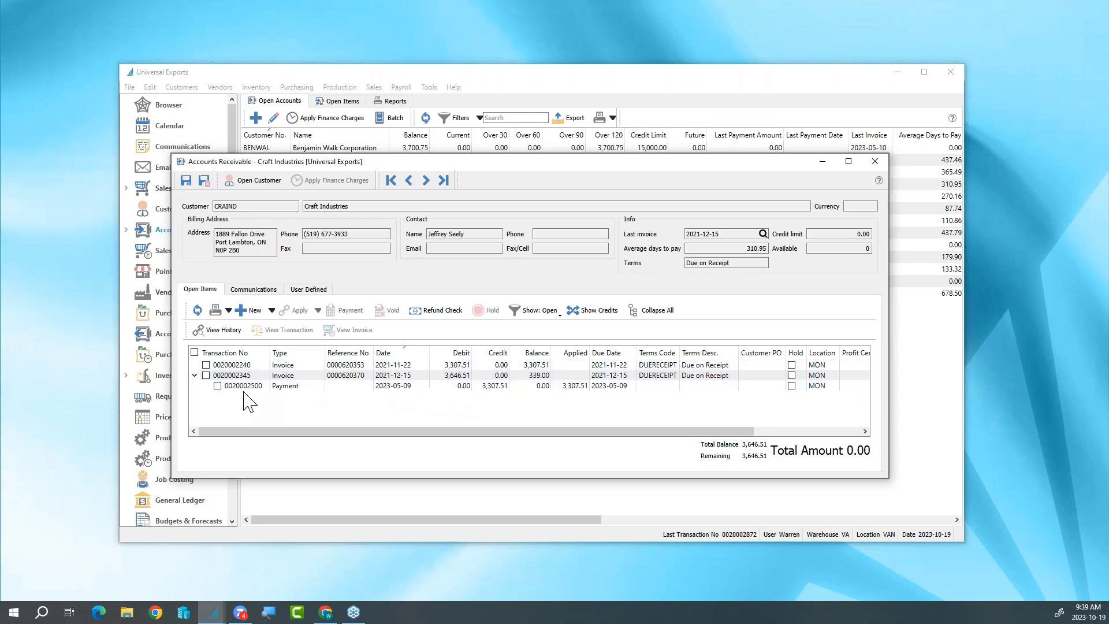
left_click(217, 385)
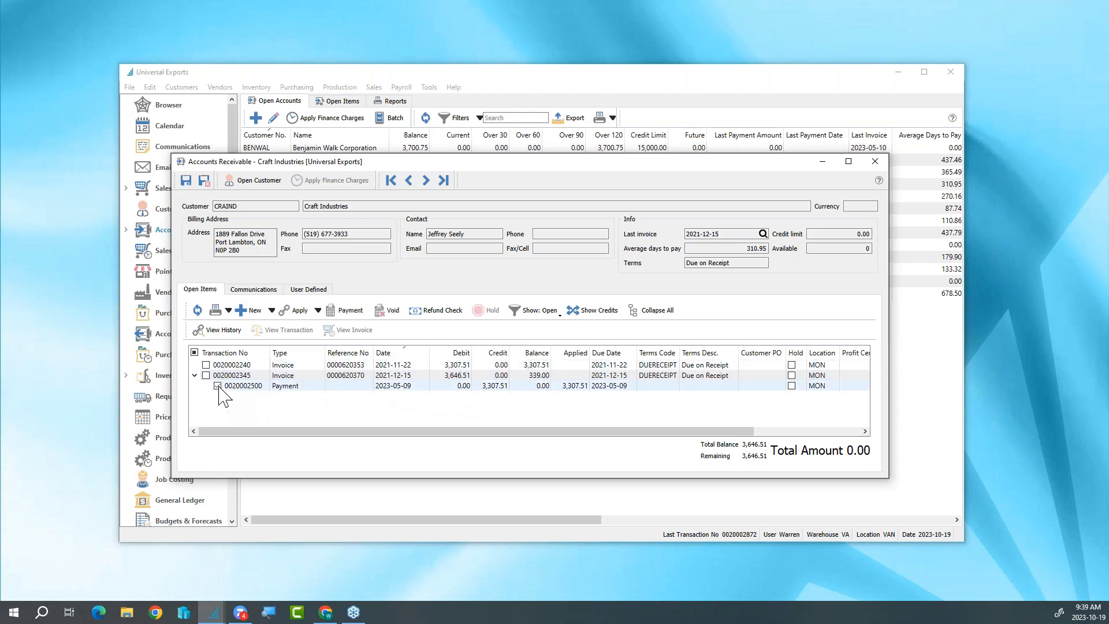
left_click(317, 312)
left_click(319, 330)
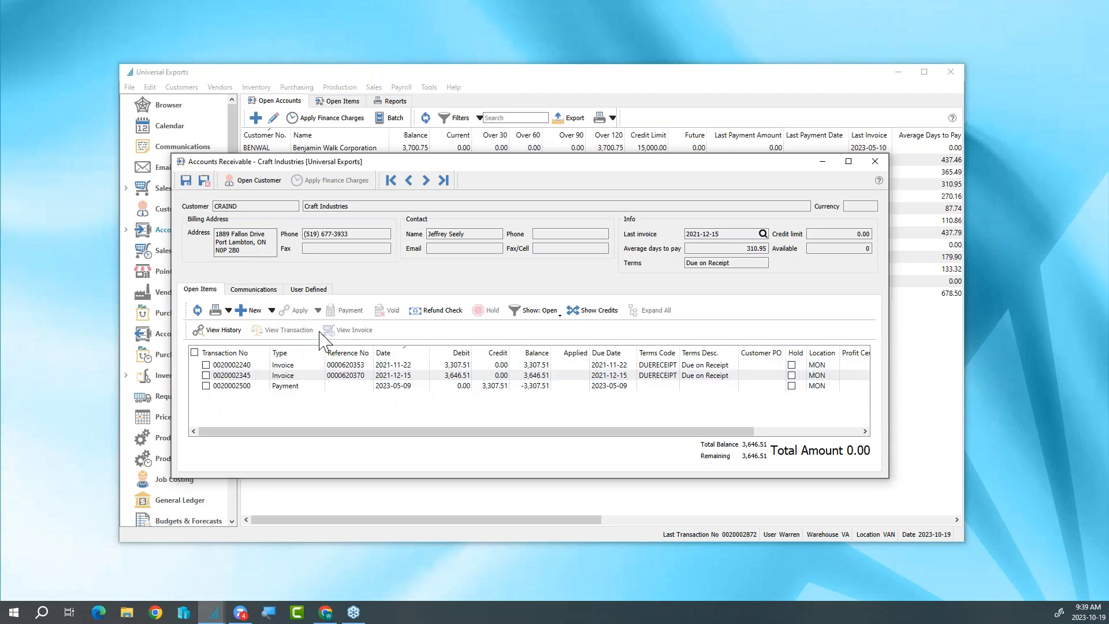
left_click(205, 385)
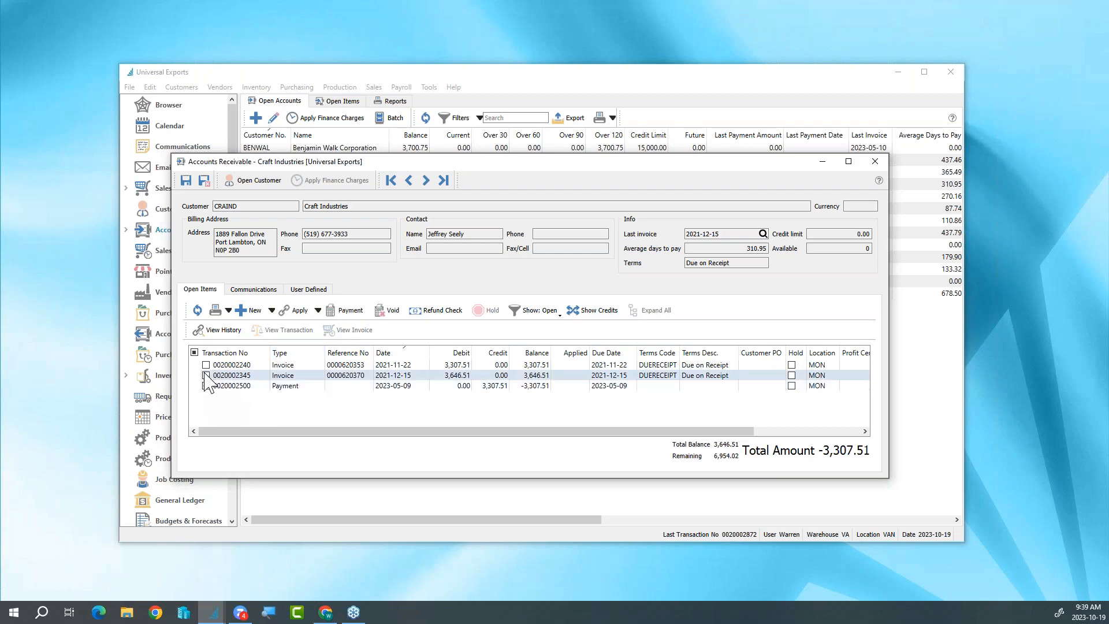
left_click(206, 365)
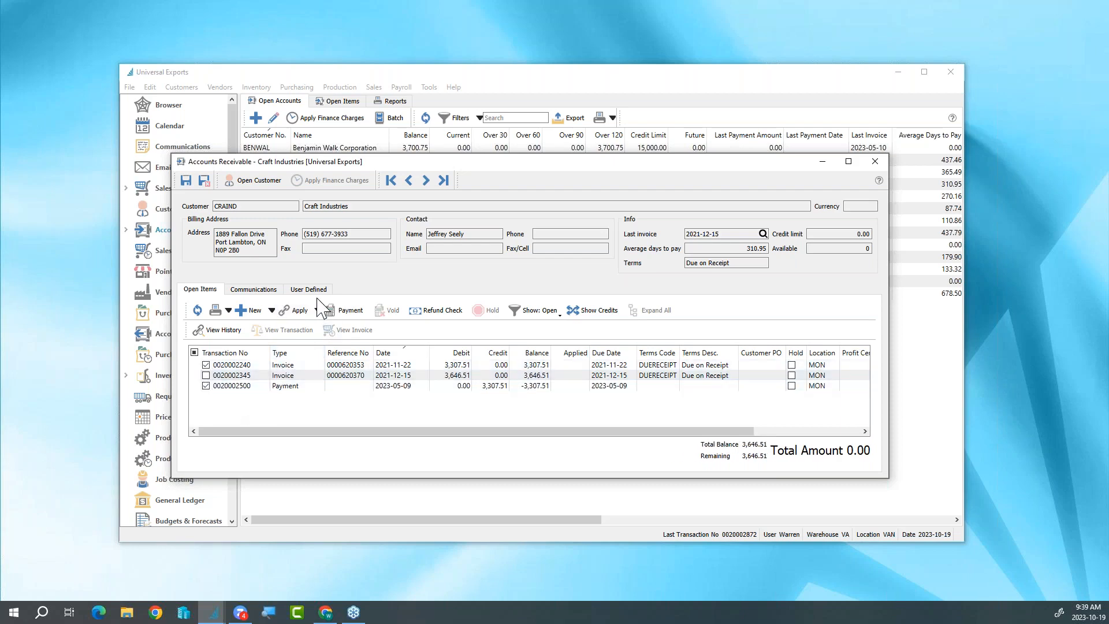
left_click(875, 161)
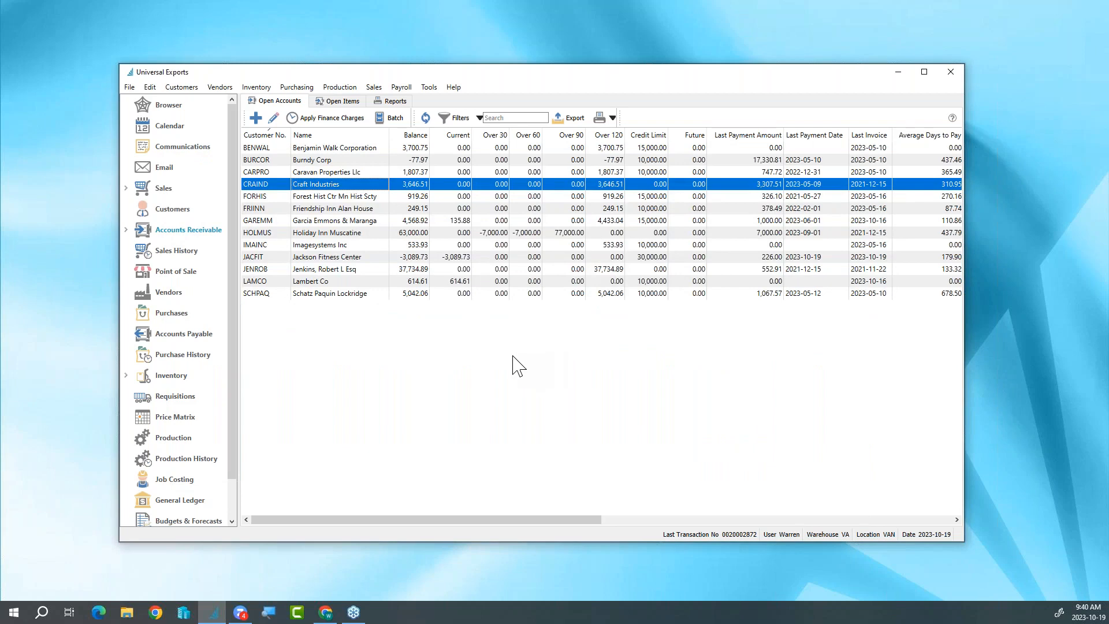
- Review the open items of Nestors Fitness Products Inc. in accounts payable and close the vendor's account
left_click(192, 336)
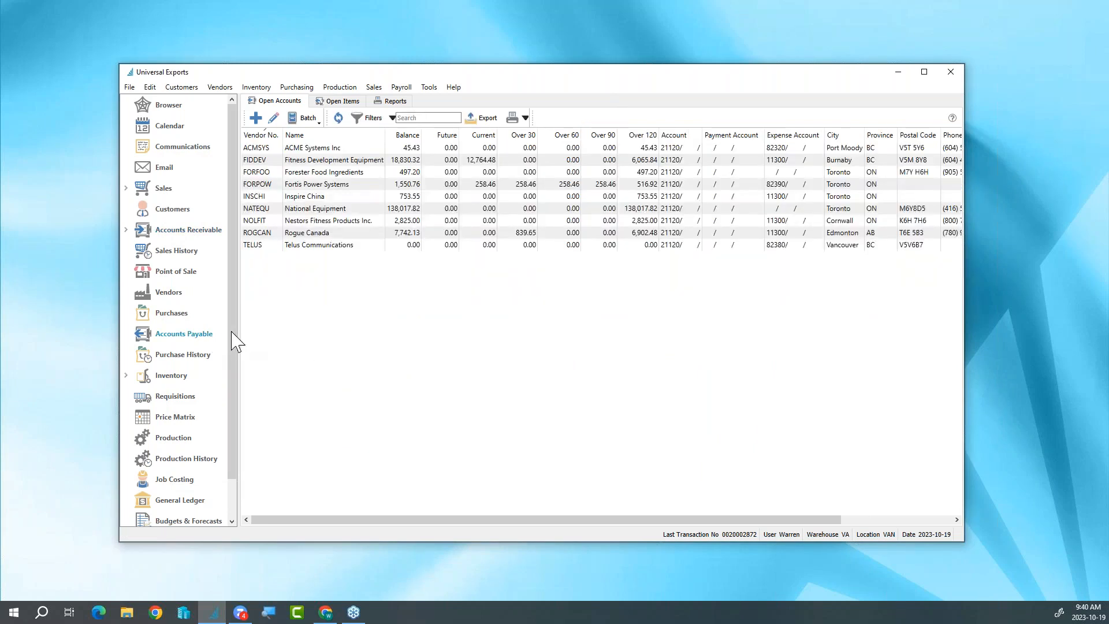
double_click(316, 221)
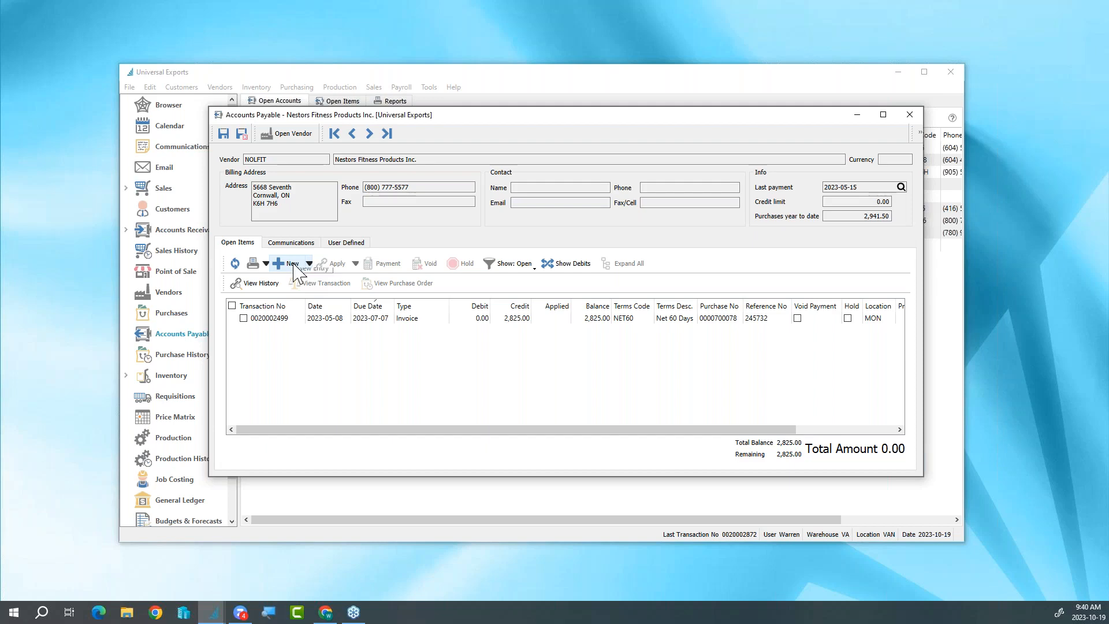
left_click(909, 116)
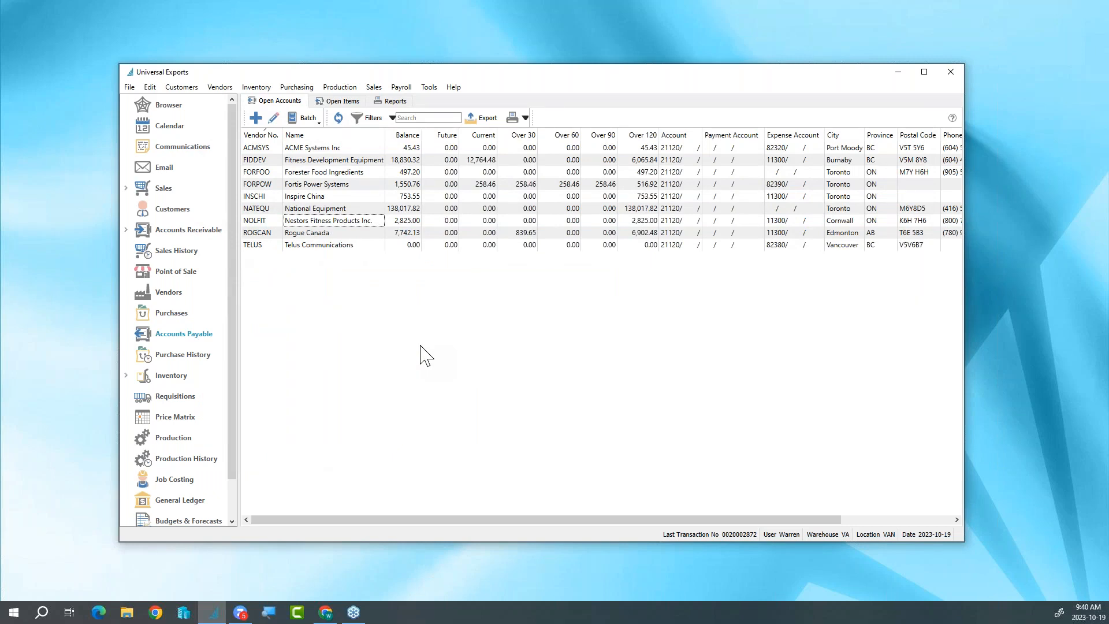
- Start an accounts payable payment batch and load the payables due by 2023-10-31
left_click(317, 132)
left_click(317, 135)
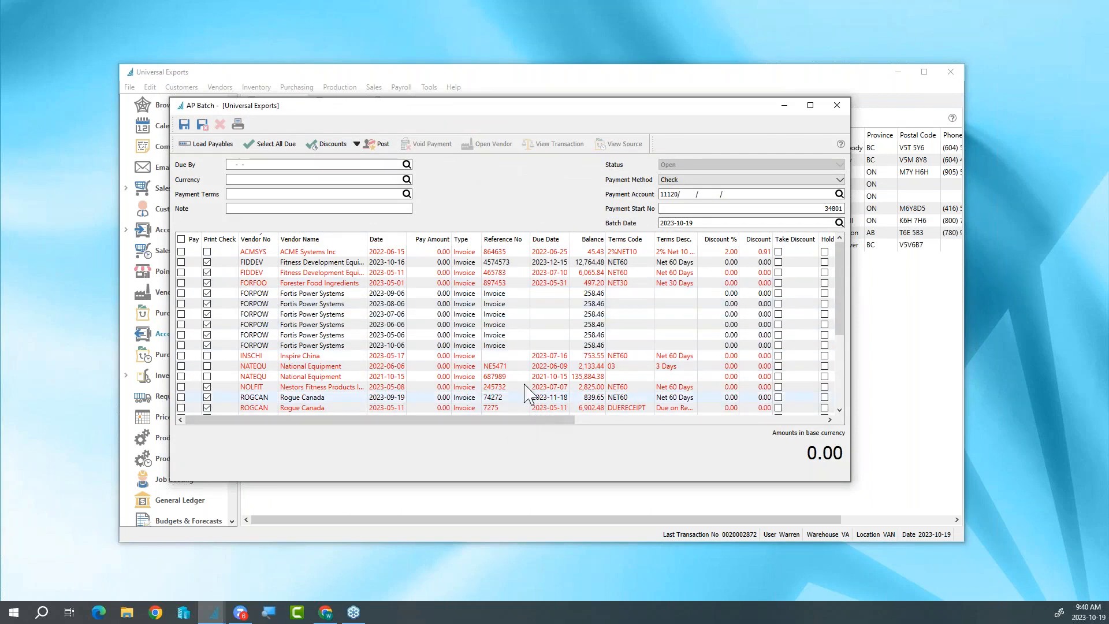
left_click(287, 164)
type("2023-")
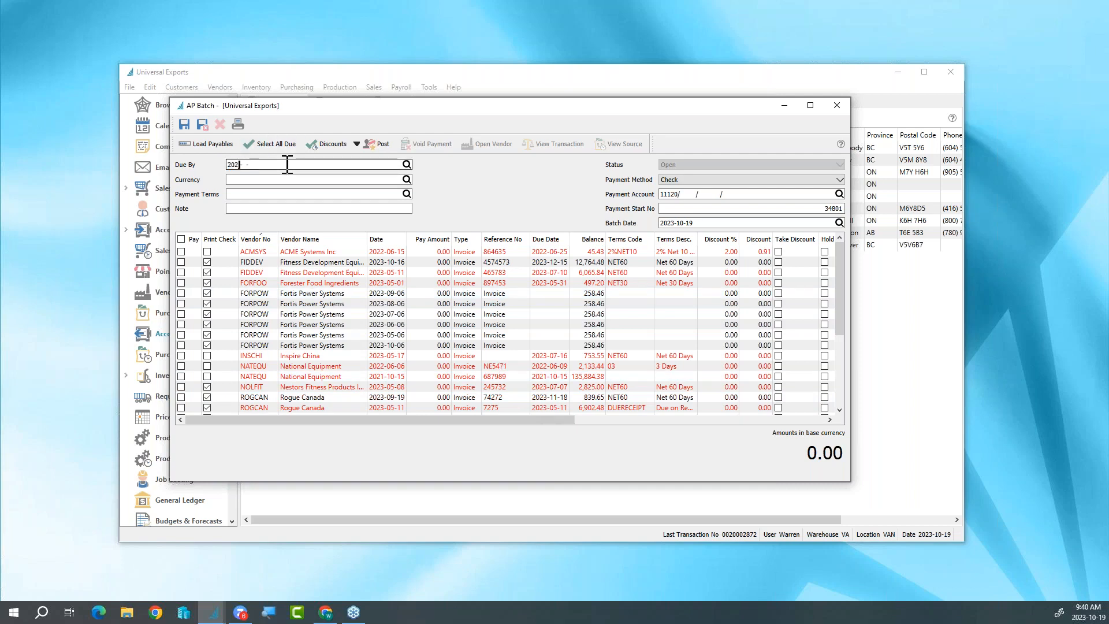
type("10-31")
key("Tab")
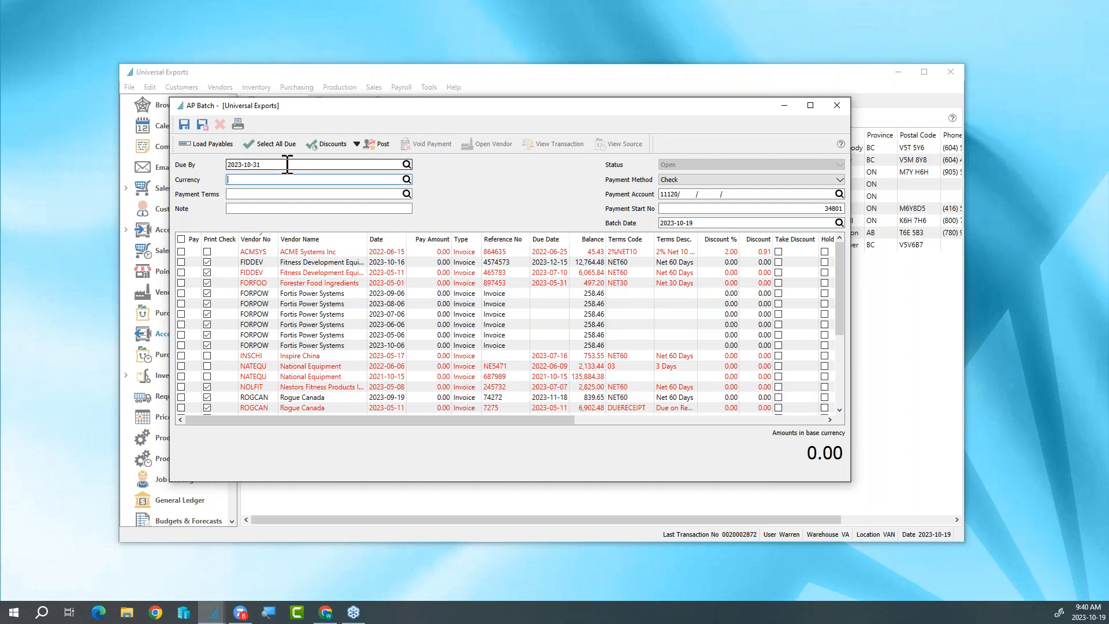
left_click(215, 145)
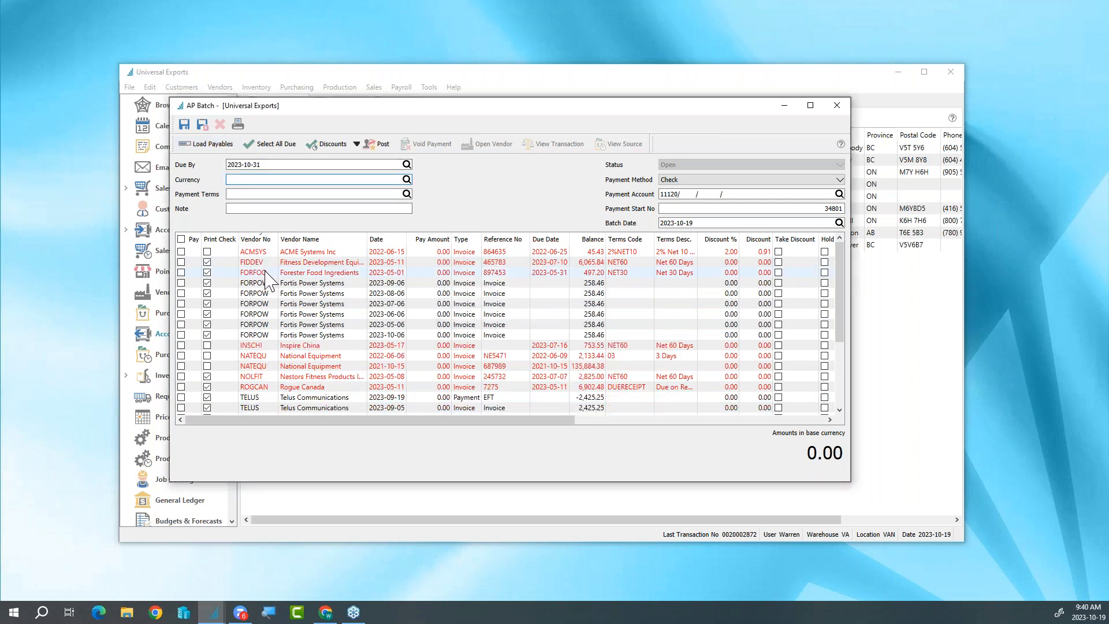
- Change the batch's payment method to EFT and reload its payables
left_click(181, 239)
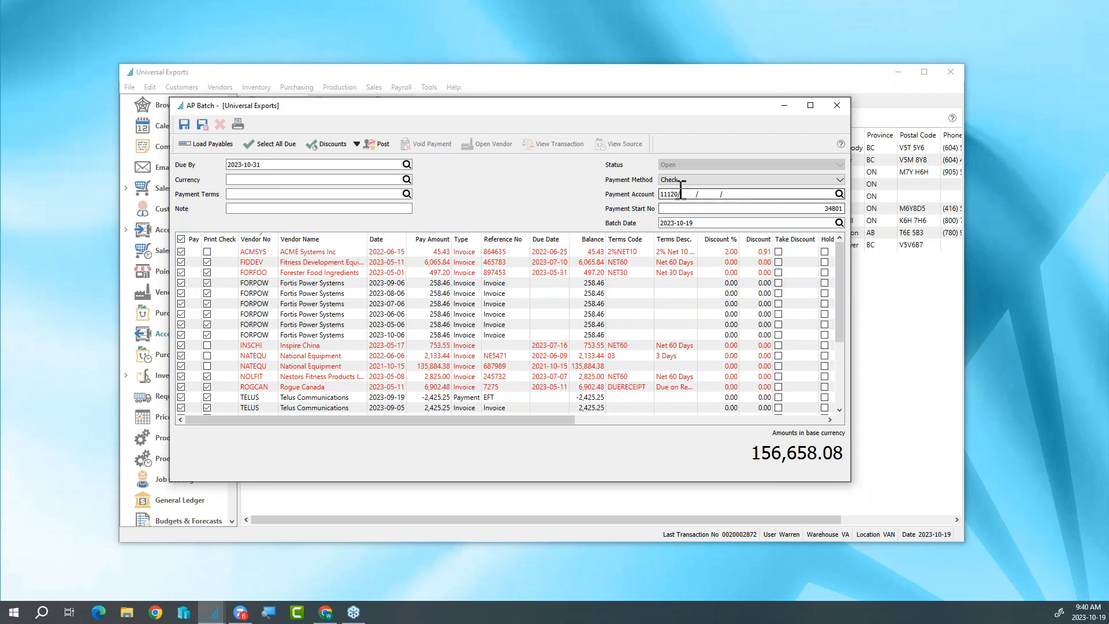
left_click(181, 239)
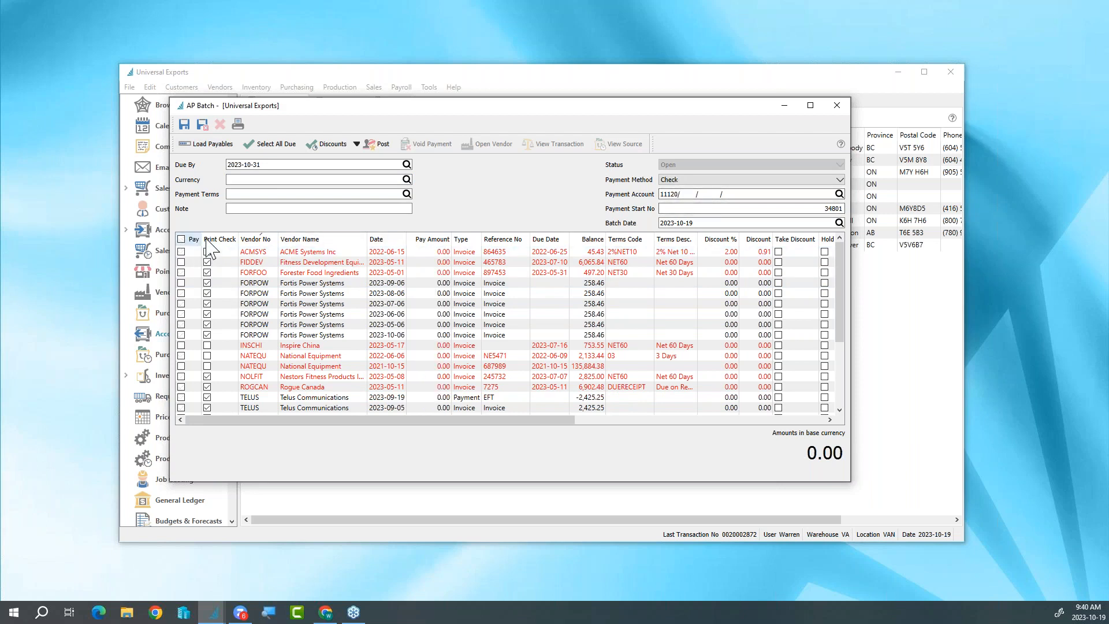
left_click(705, 180)
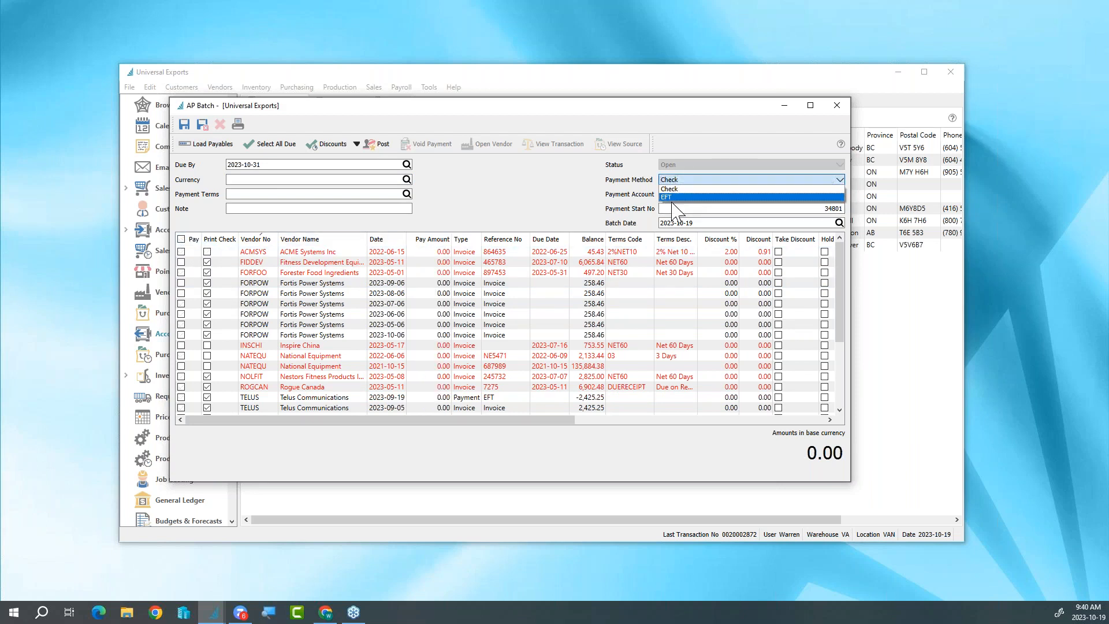
left_click(672, 197)
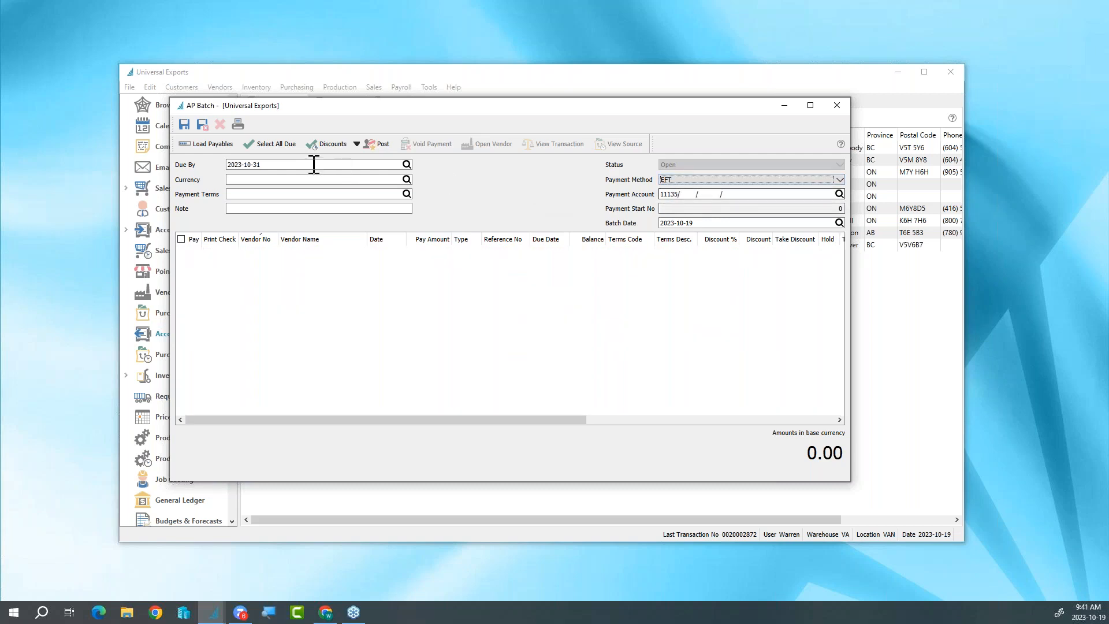
left_click(227, 147)
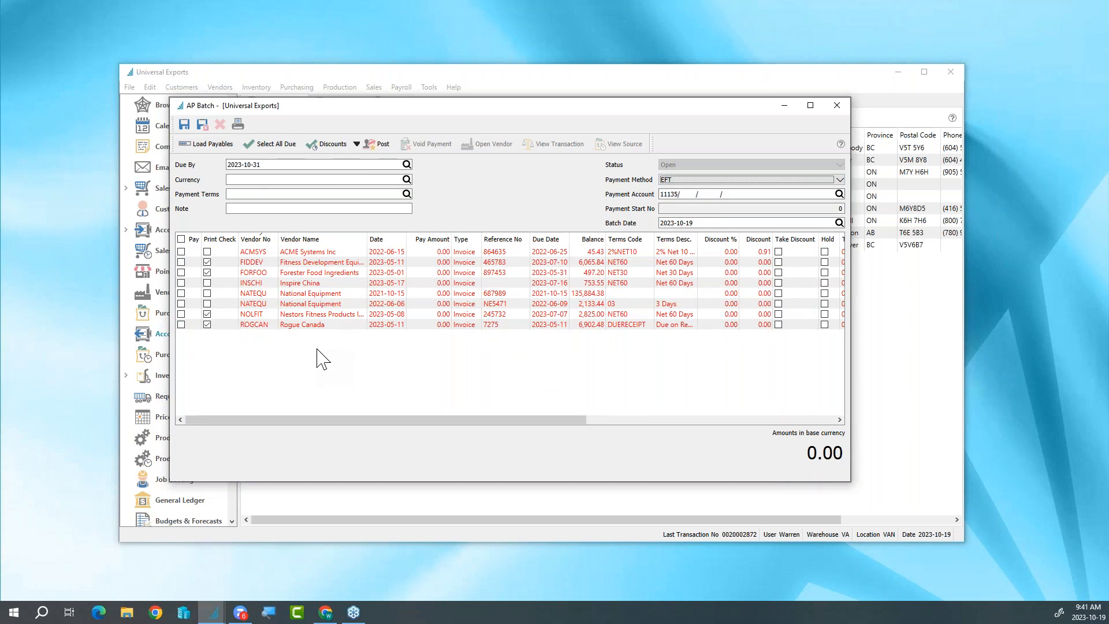
- Mark all listed payables for payment and set the pay amount of National Equipment invoice 687989 to 10,000.00
left_click(181, 239)
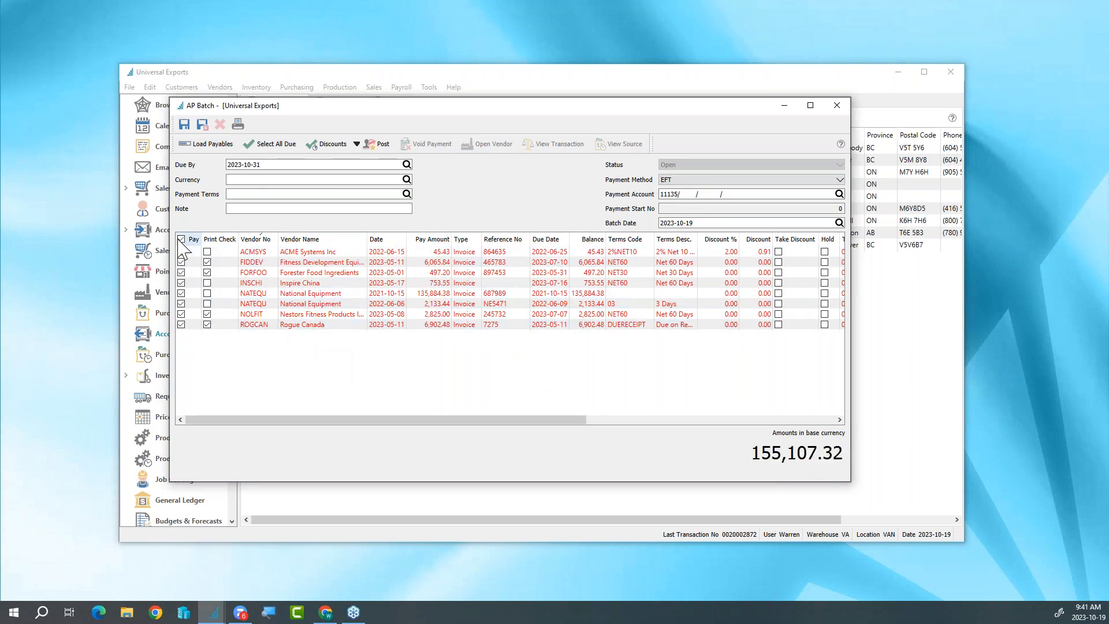
left_click(433, 294)
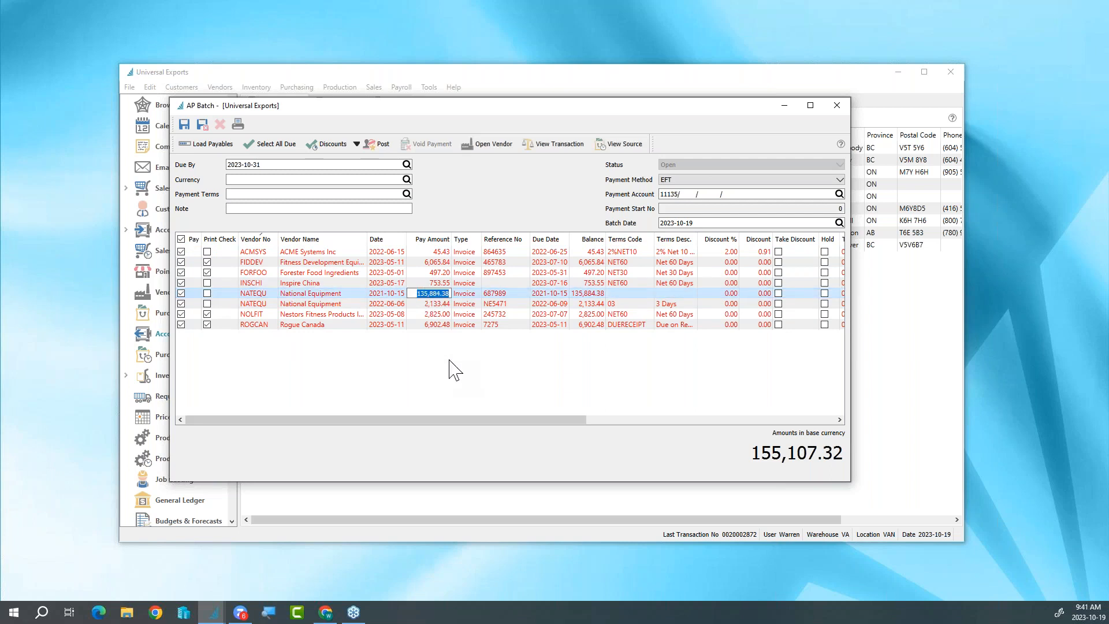
type("10000")
key("Tab")
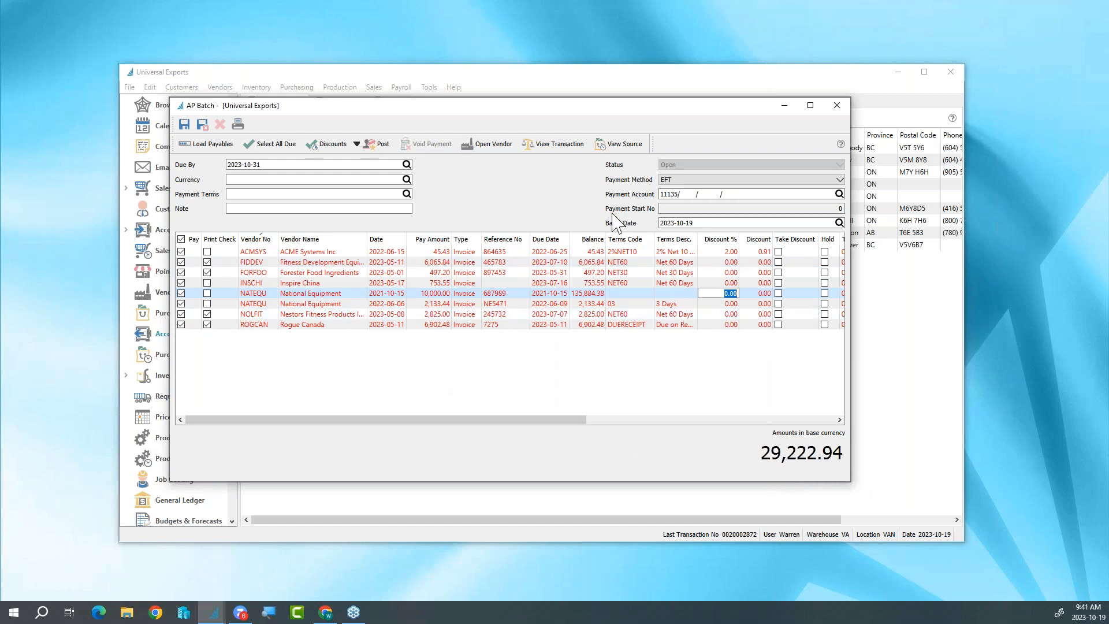
- Check the source purchase behind the Forester Food Ingredients invoice and return to the batch
left_click(564, 274)
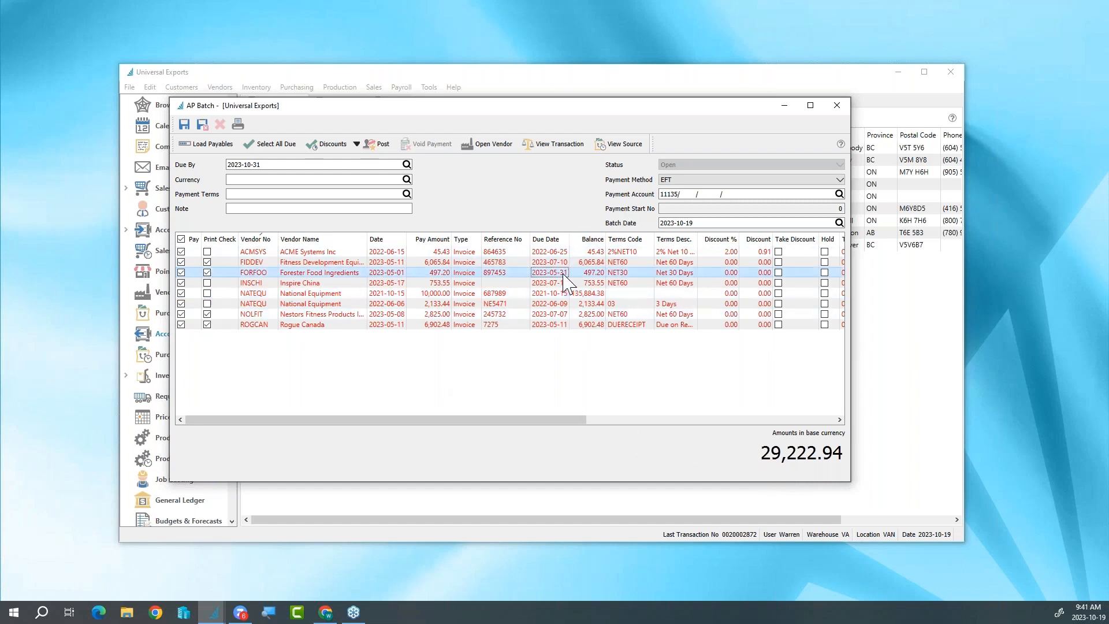
left_click(637, 155)
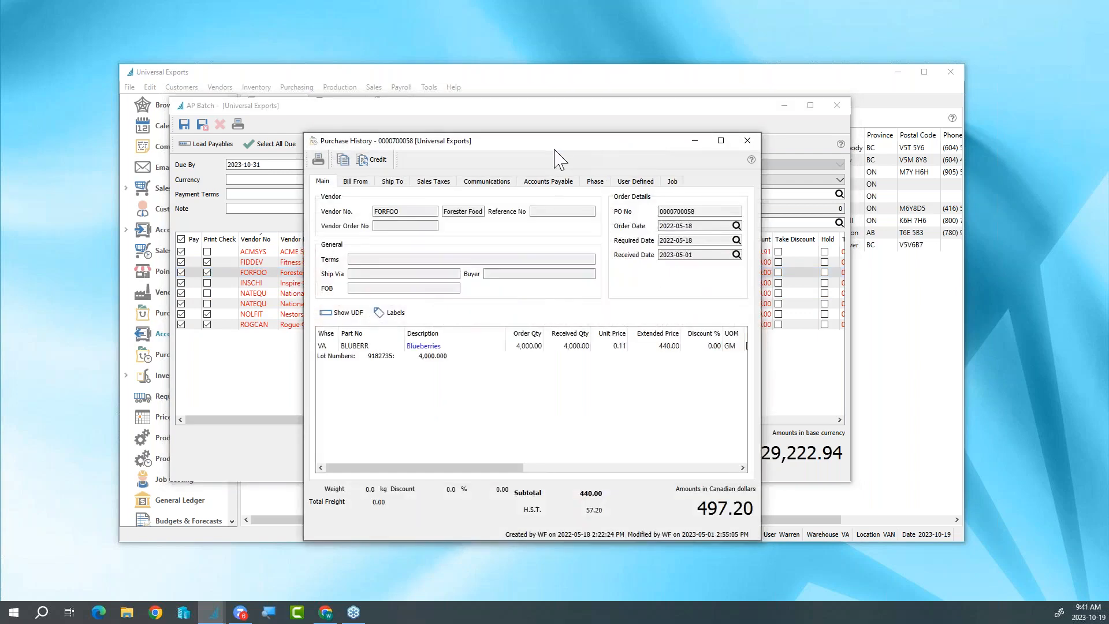
left_click(745, 144)
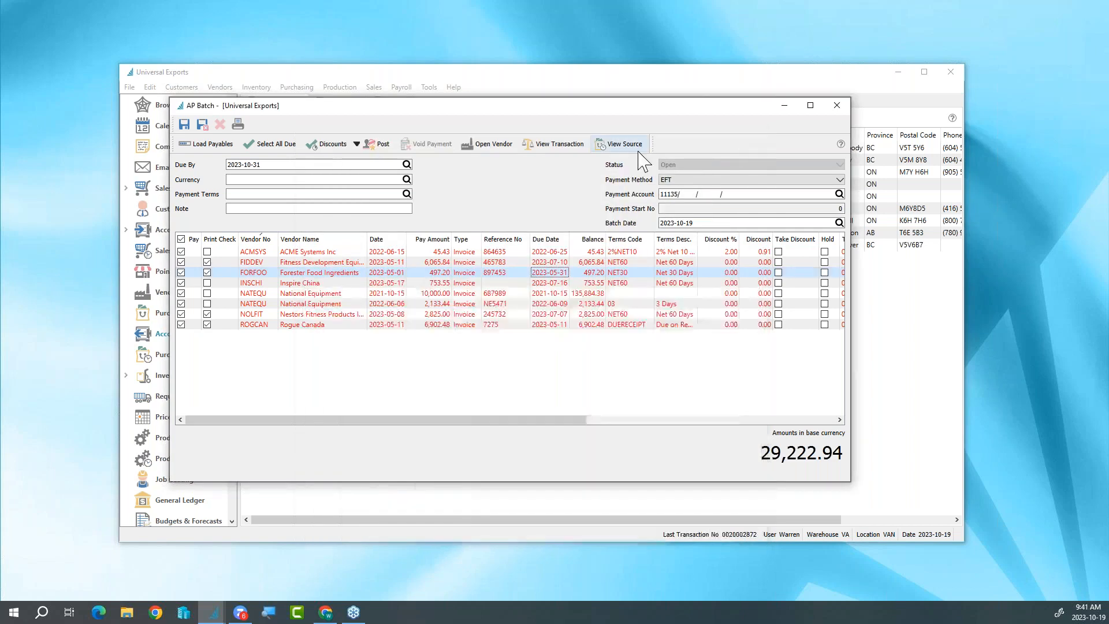
- Post the batch and confirm the RBC - CPA005 EFT settings with a process date of 2023-10-19
left_click(386, 145)
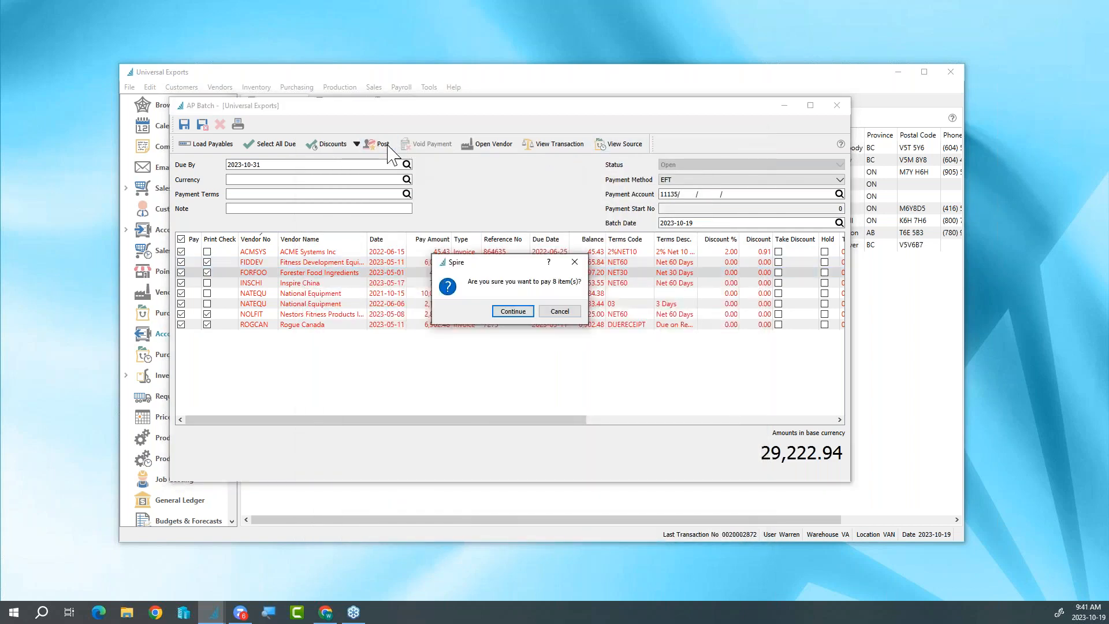
left_click(513, 311)
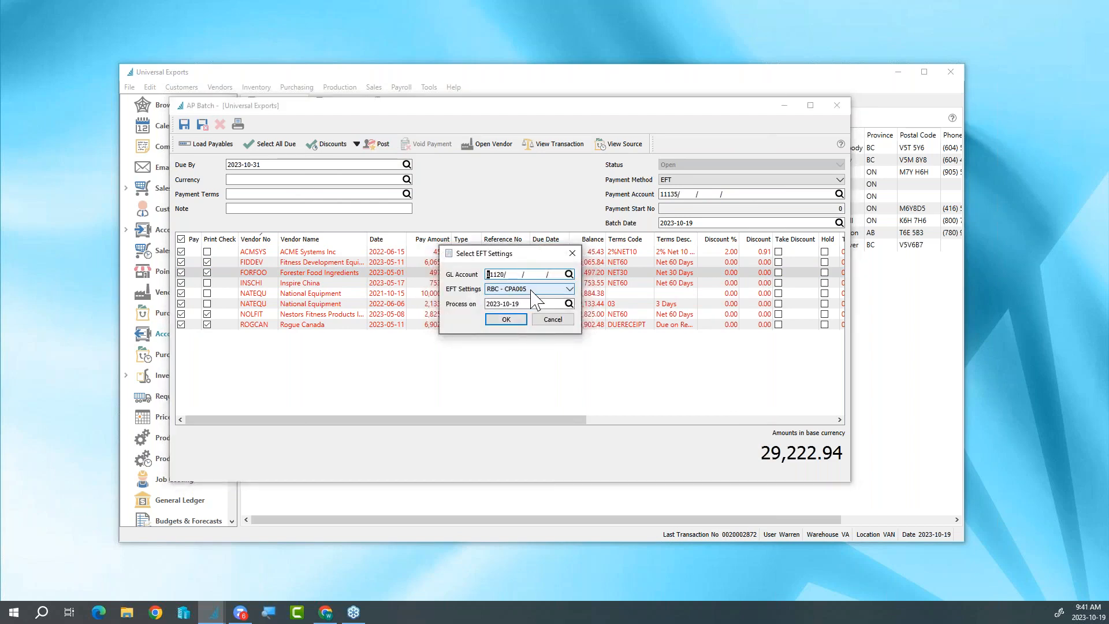
left_click(532, 290)
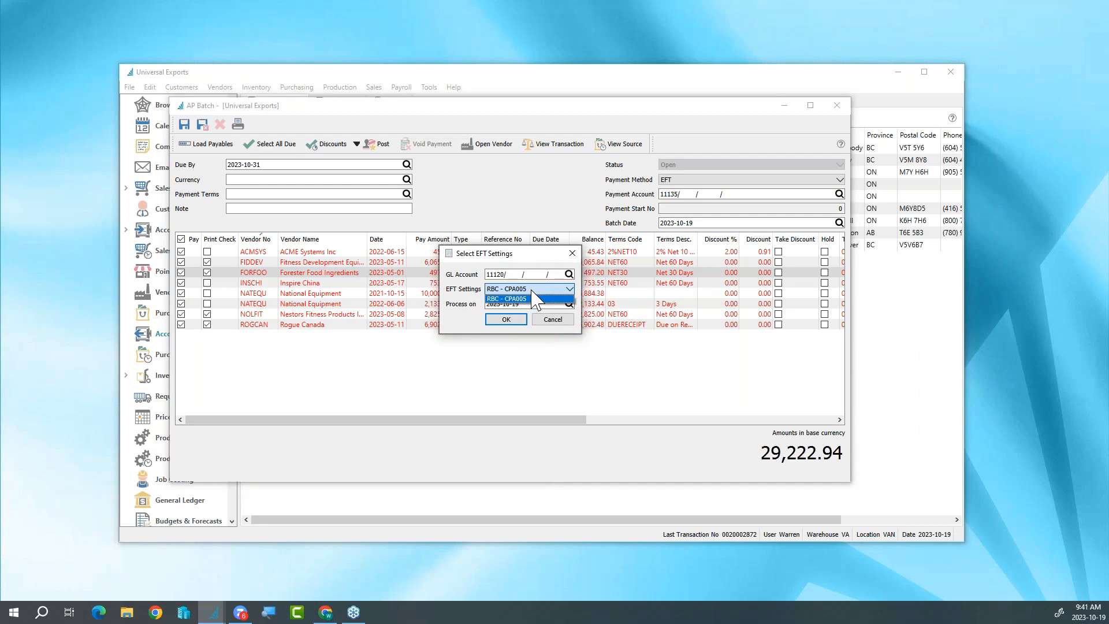
left_click(470, 295)
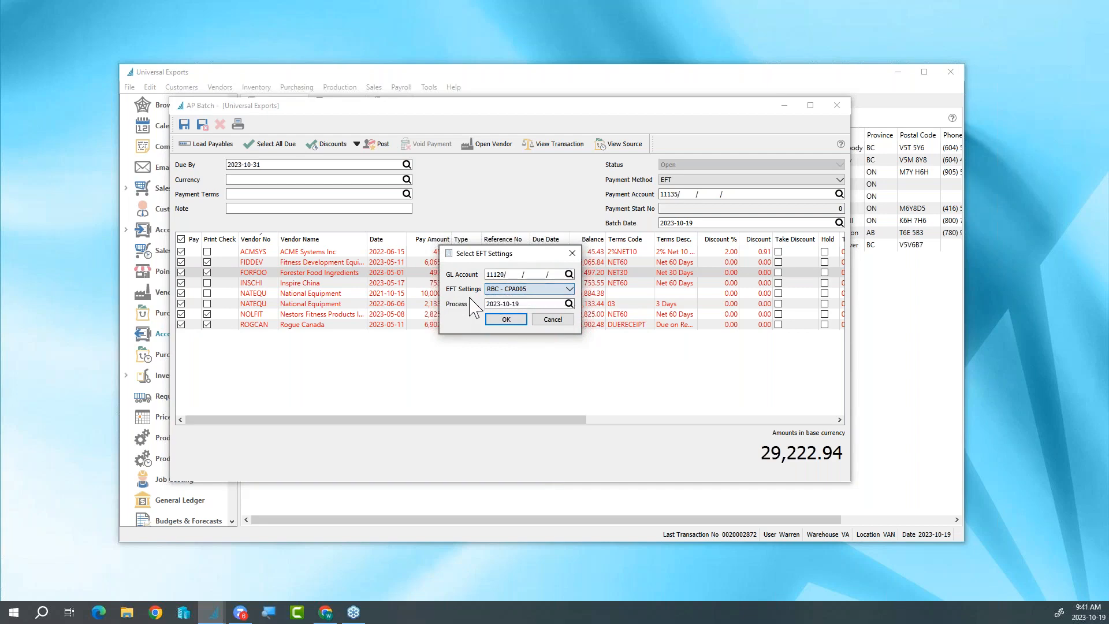
left_click(507, 321)
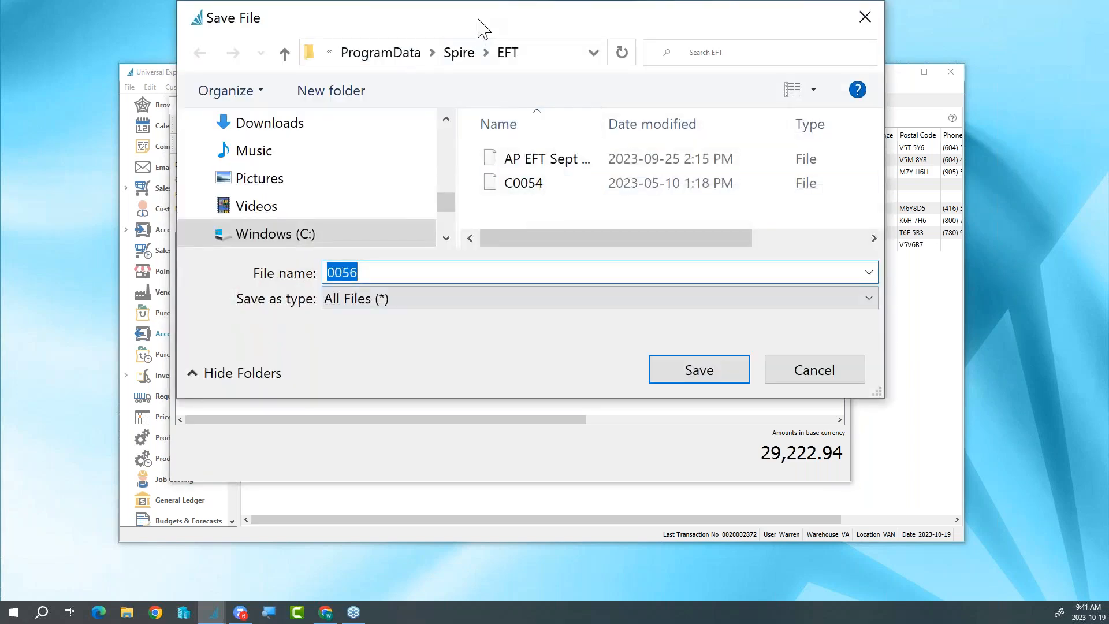
- Save the EFT file as 0056 and choose only the EFT Payment Remittance report
left_click_drag(479, 20, 481, 70)
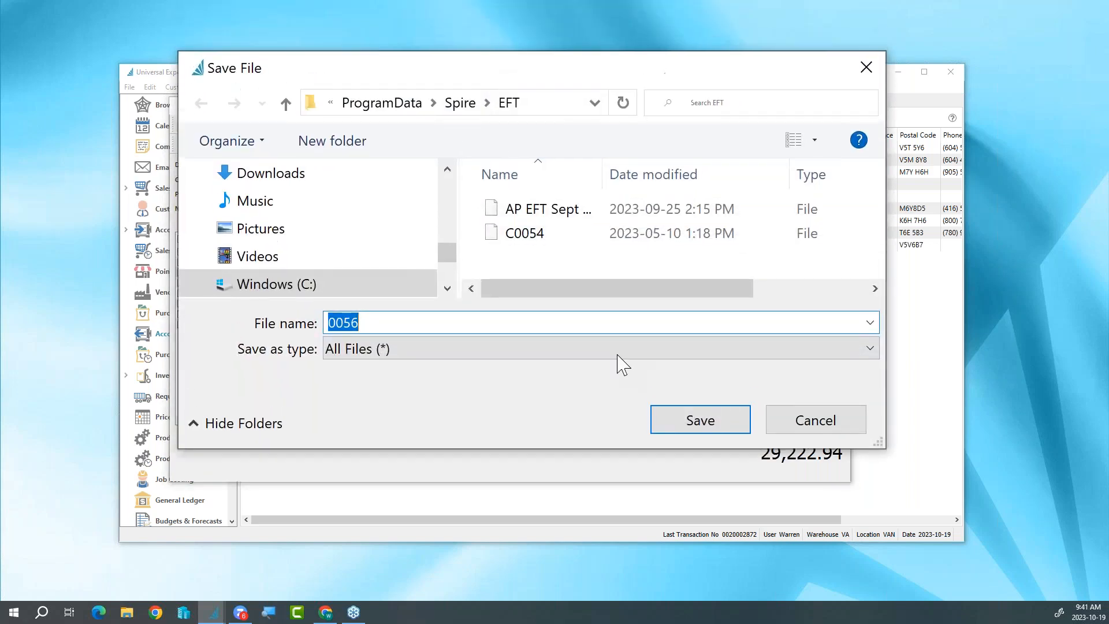
left_click(678, 425)
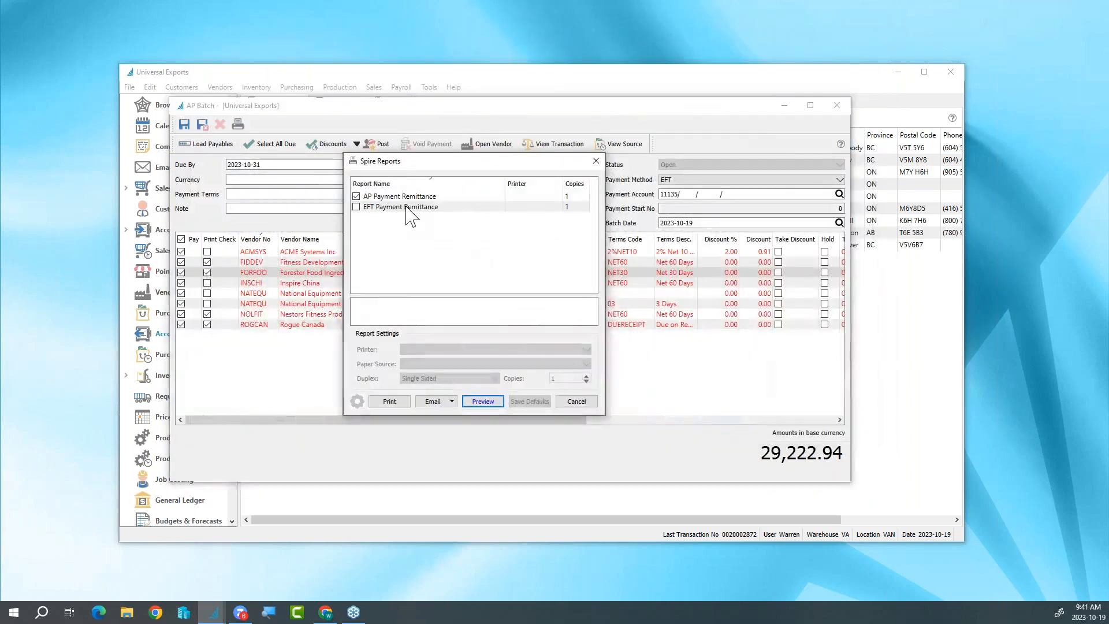
left_click(356, 207)
left_click(381, 197)
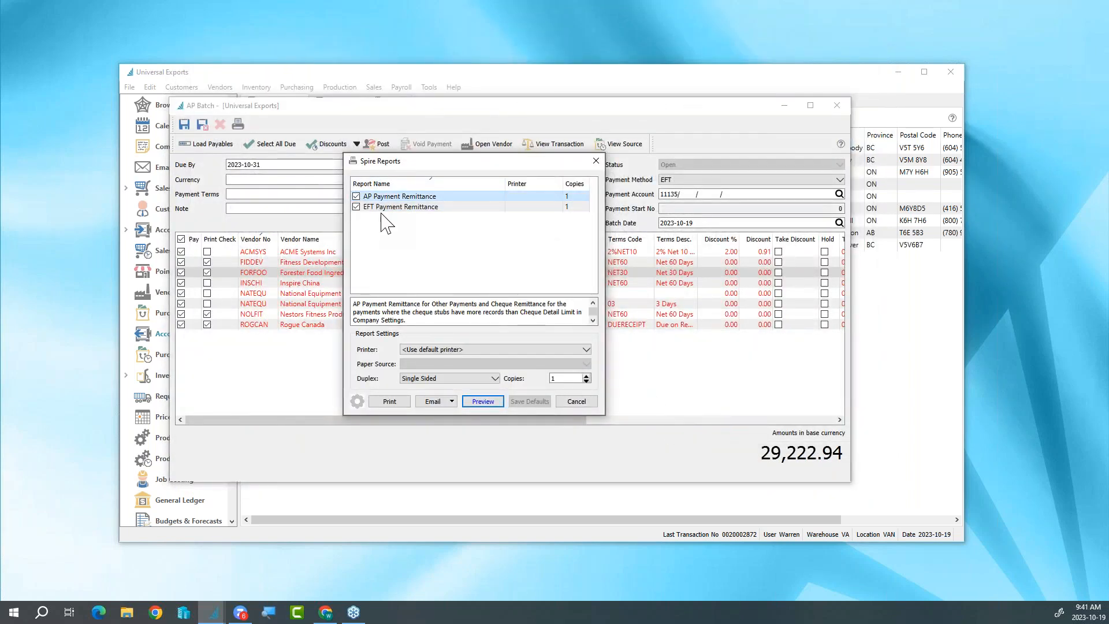
left_click(357, 196)
- Close the remittance reports without sending them and transfer the payments from EFT Clearing to the bank account
left_click(451, 401)
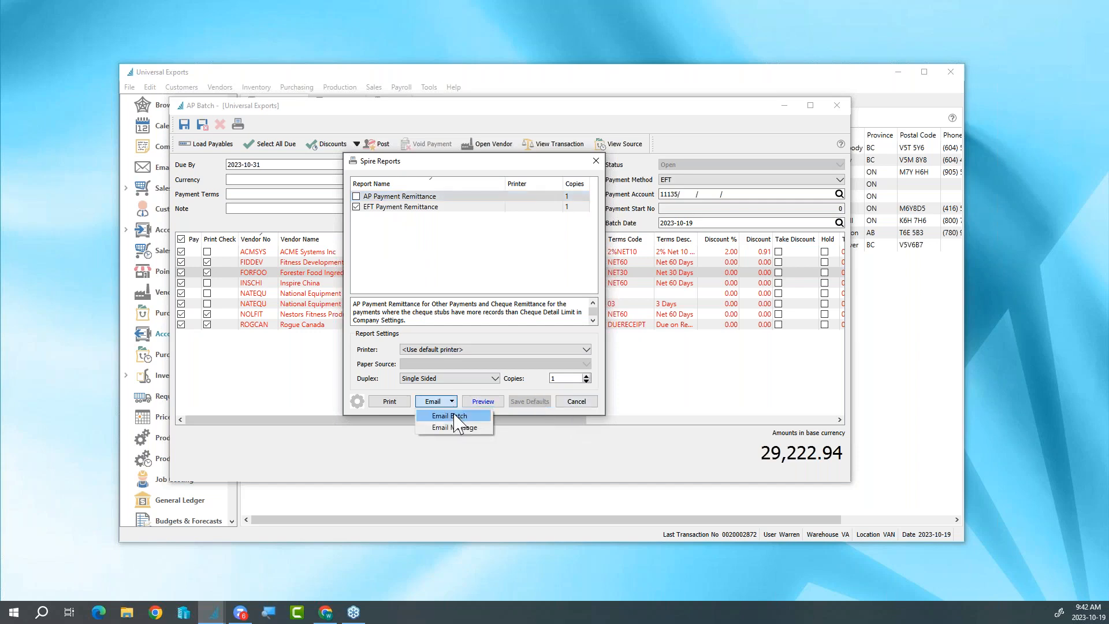
left_click(509, 383)
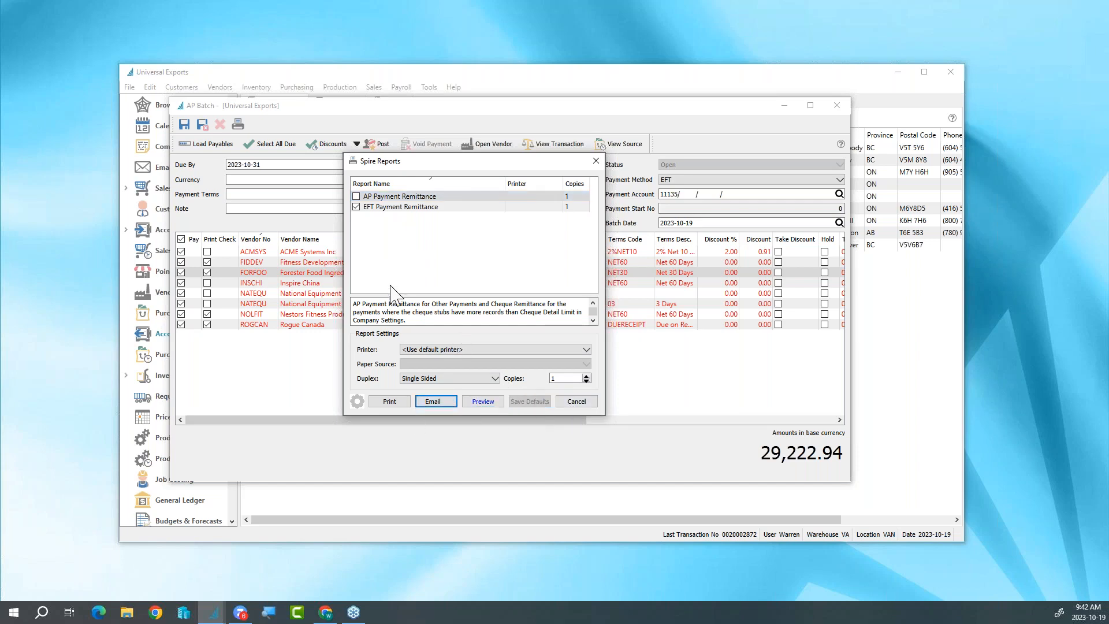
left_click(576, 401)
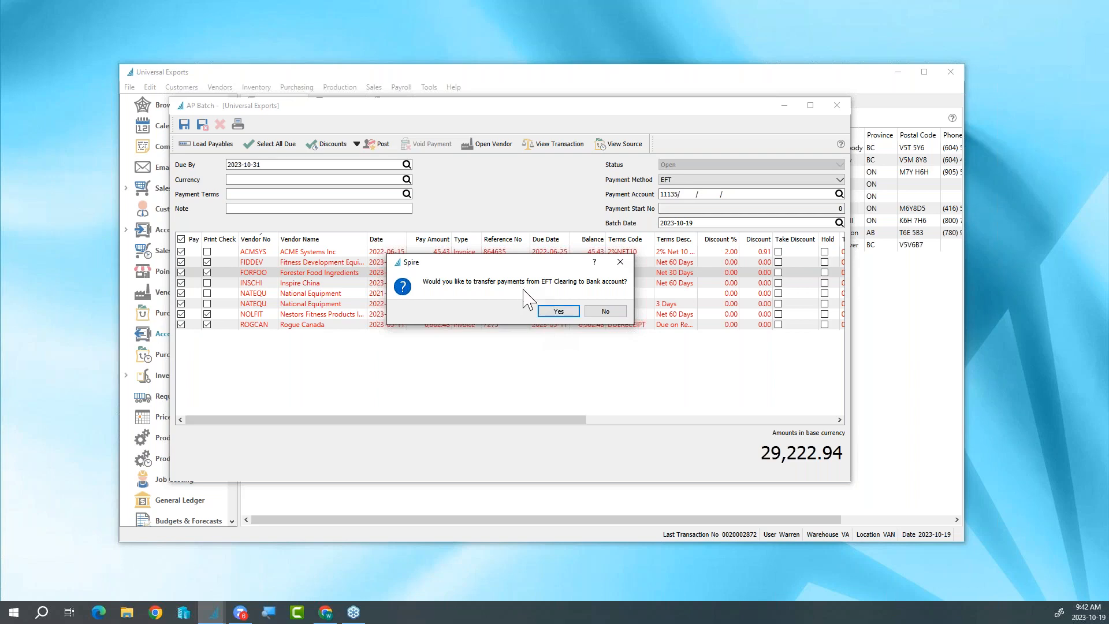
left_click(554, 311)
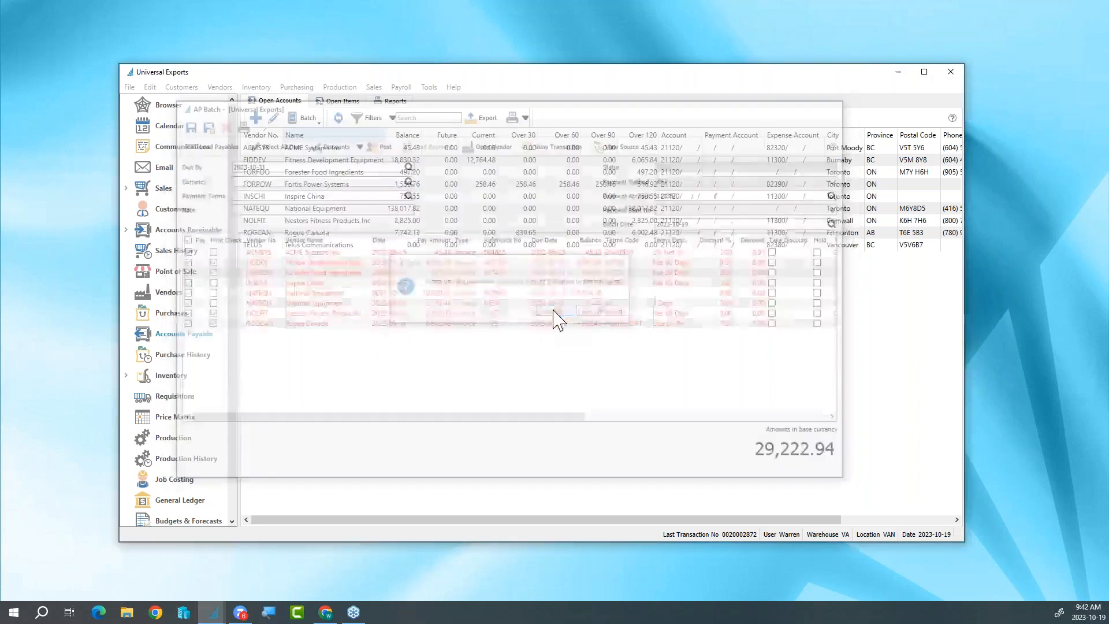
left_click(338, 117)
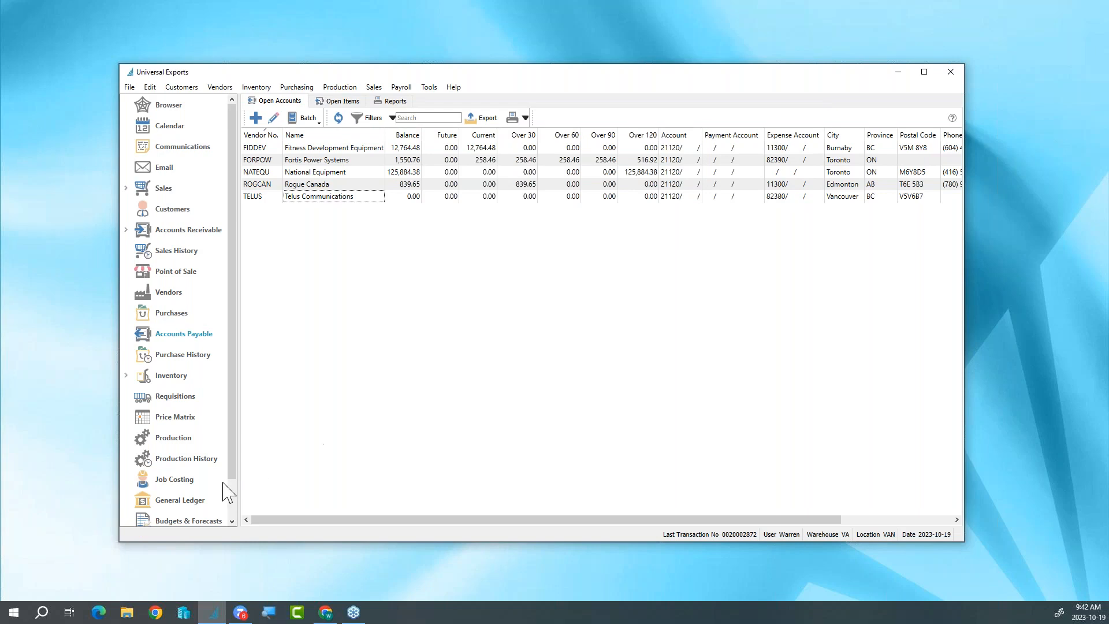
- Review the posted EFT batch entries among the general ledger transactions
left_click(205, 507)
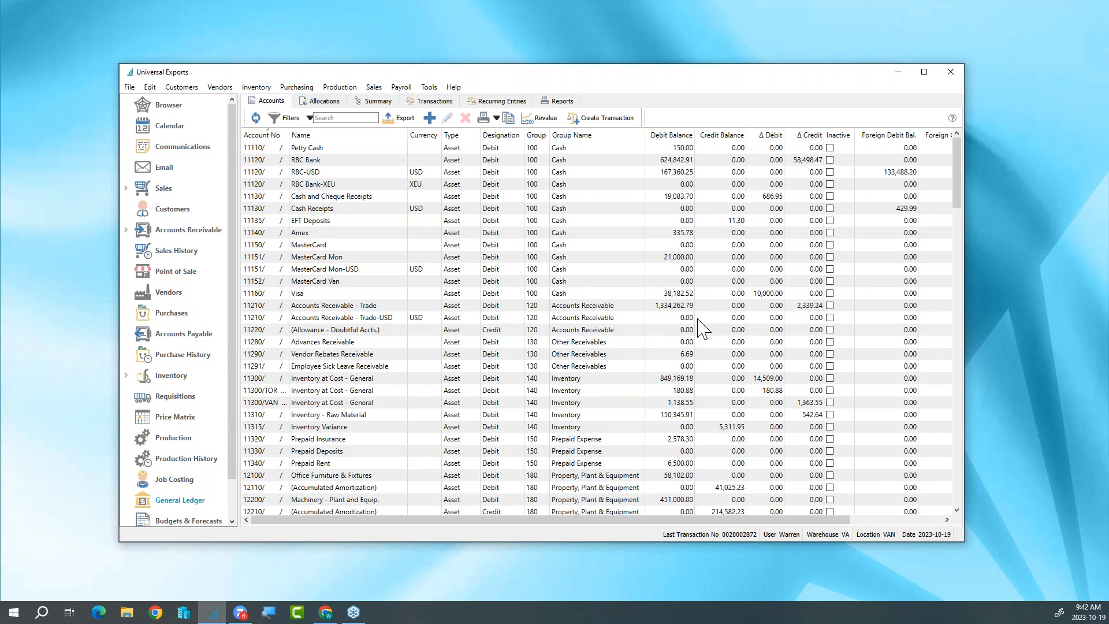
left_click(430, 101)
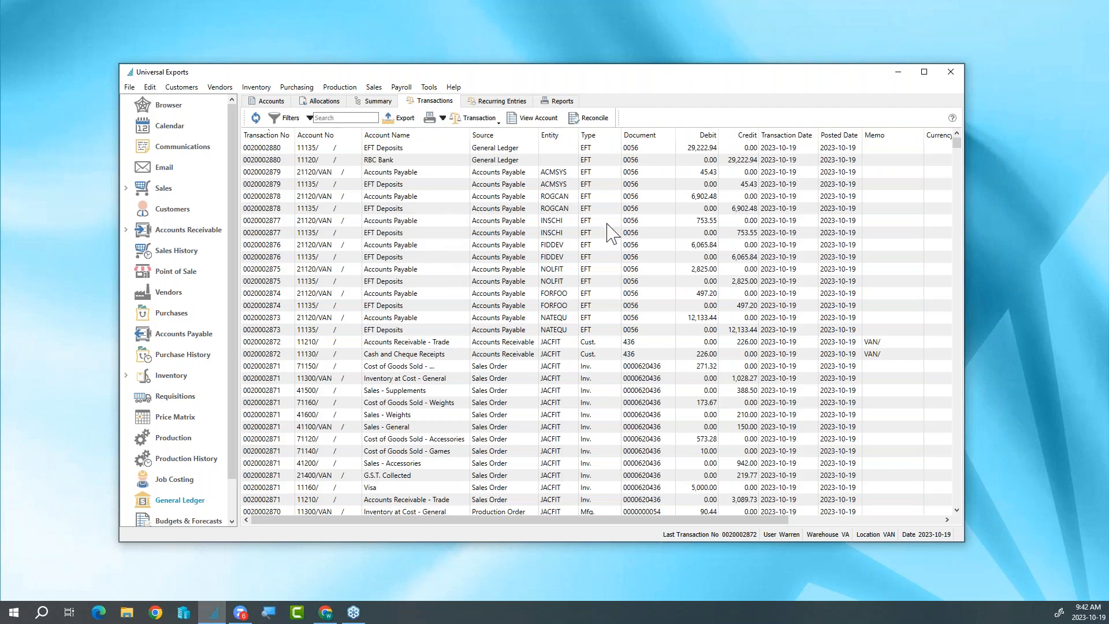
mouse_move(955, 142)
left_mouse_down()
mouse_move(957, 248)
mouse_move(953, 143)
left_mouse_up()
- Search the general ledger transactions for the Jackson Fitness Center customer code combined with inv
left_click(310, 119)
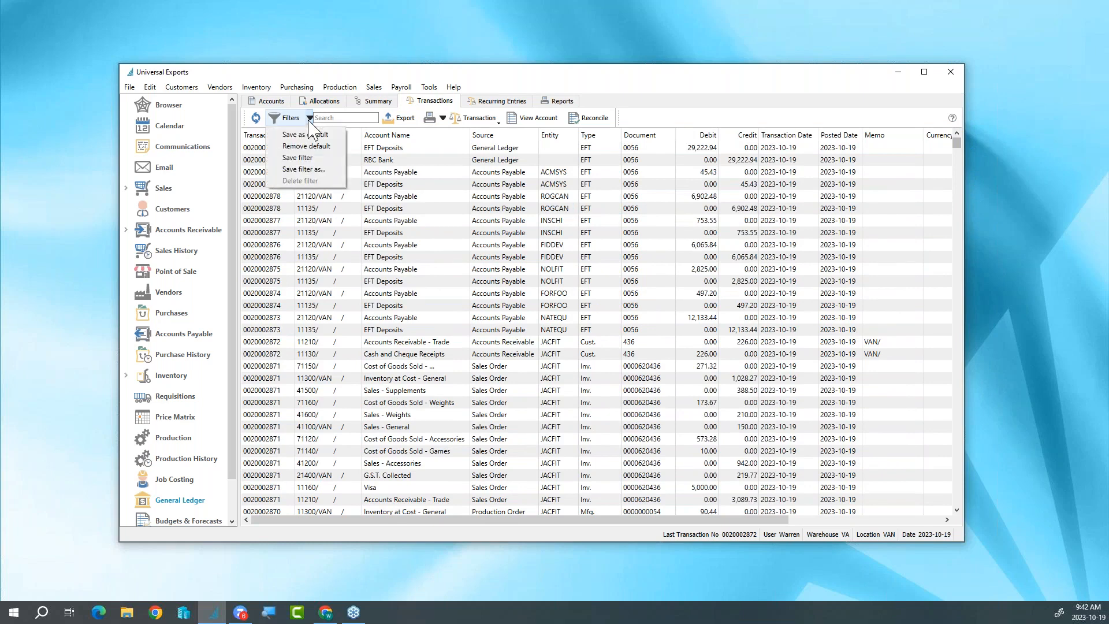
left_click(310, 119)
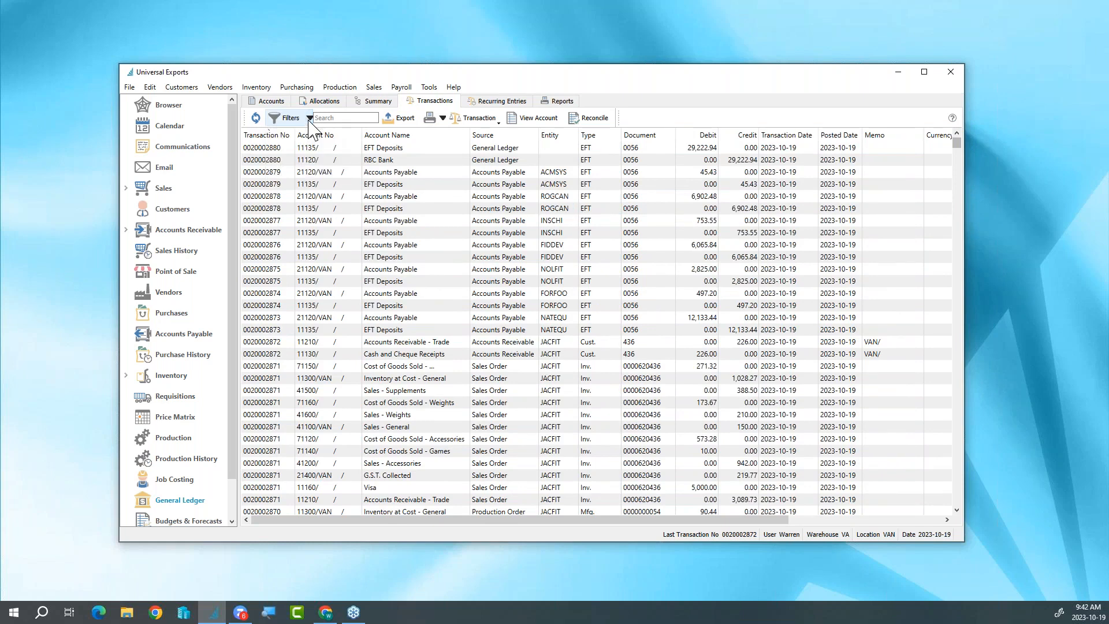
left_click(331, 118)
type("JACFIT")
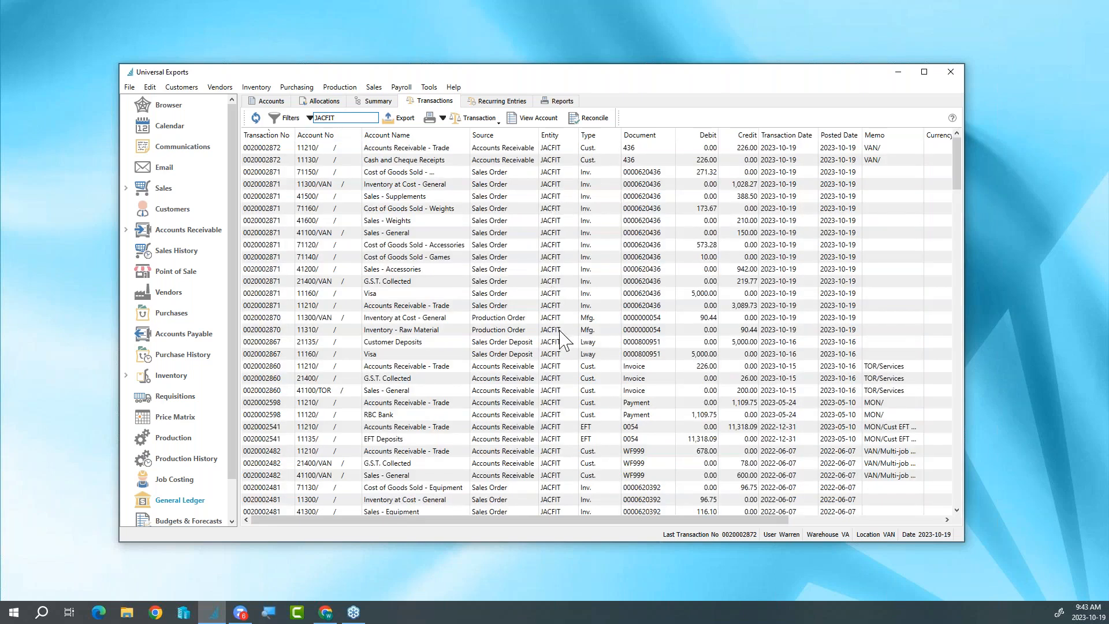
type("inv")
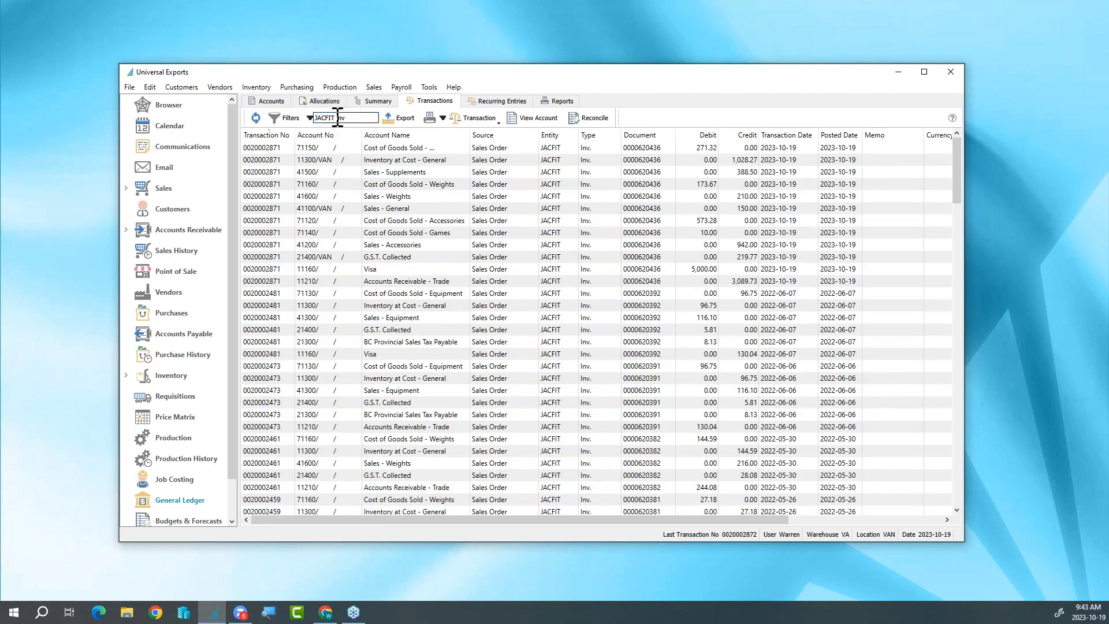
- Replace the transaction search with the wildcard document number 000062043*
left_click(286, 119)
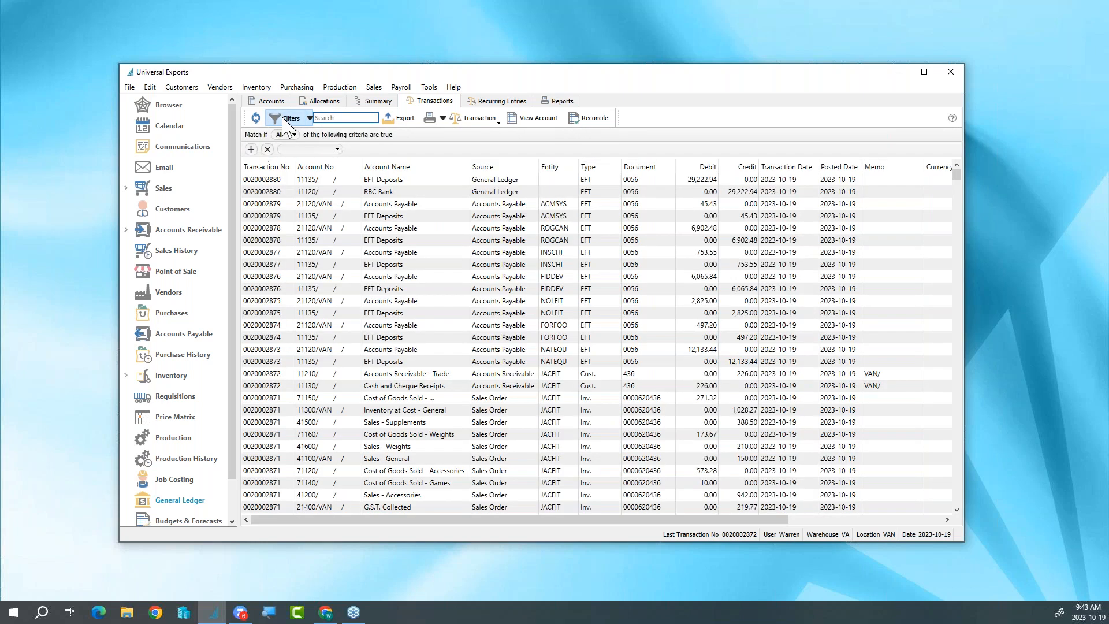
type("000062043*")
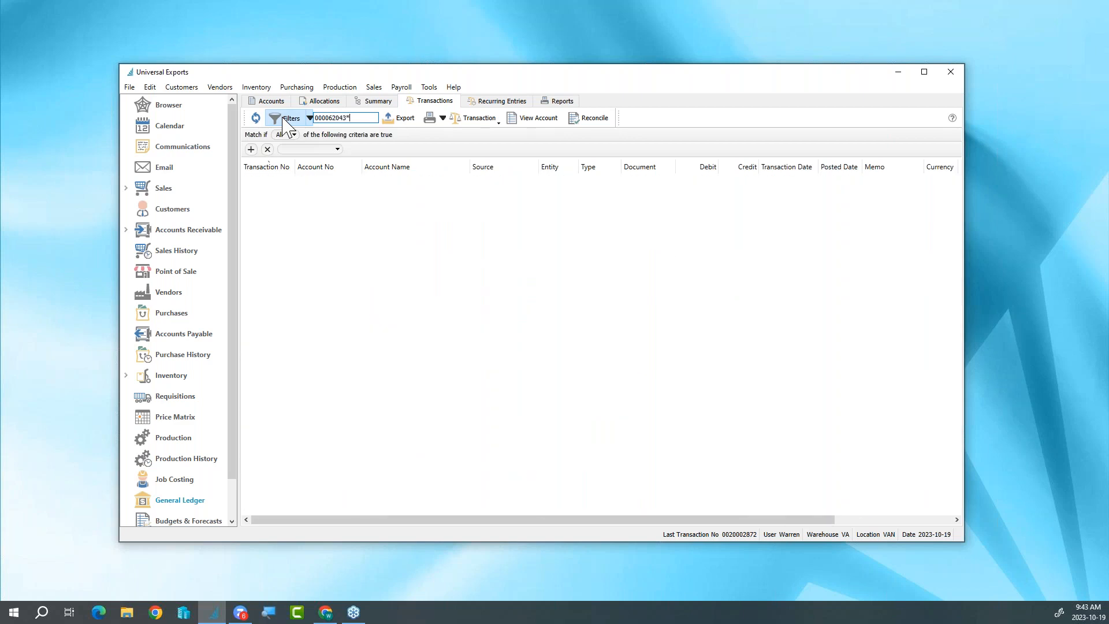
left_click(287, 121)
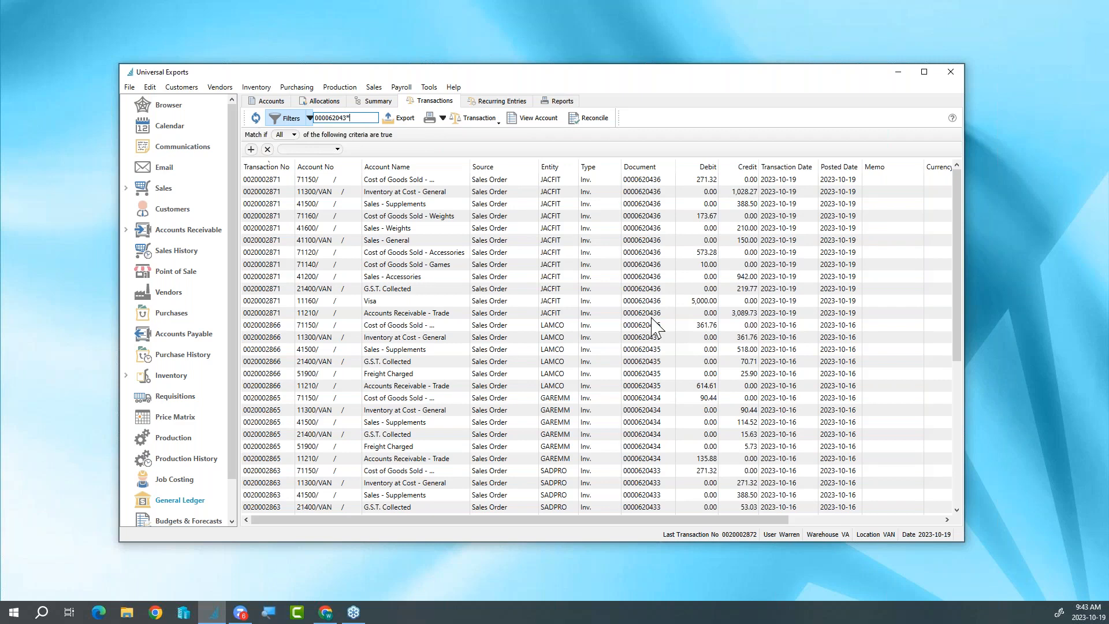
- Inspect the ledger transaction for the latest Jackson Fitness Center invoice and its source sale, and return to the transaction list
double_click(655, 277)
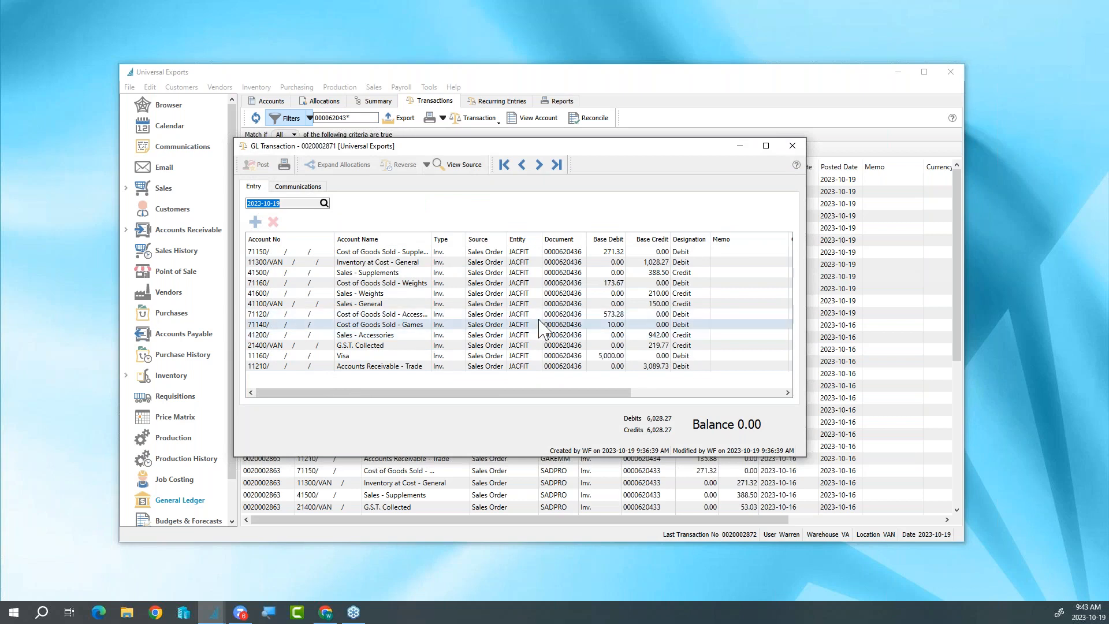
left_click(458, 167)
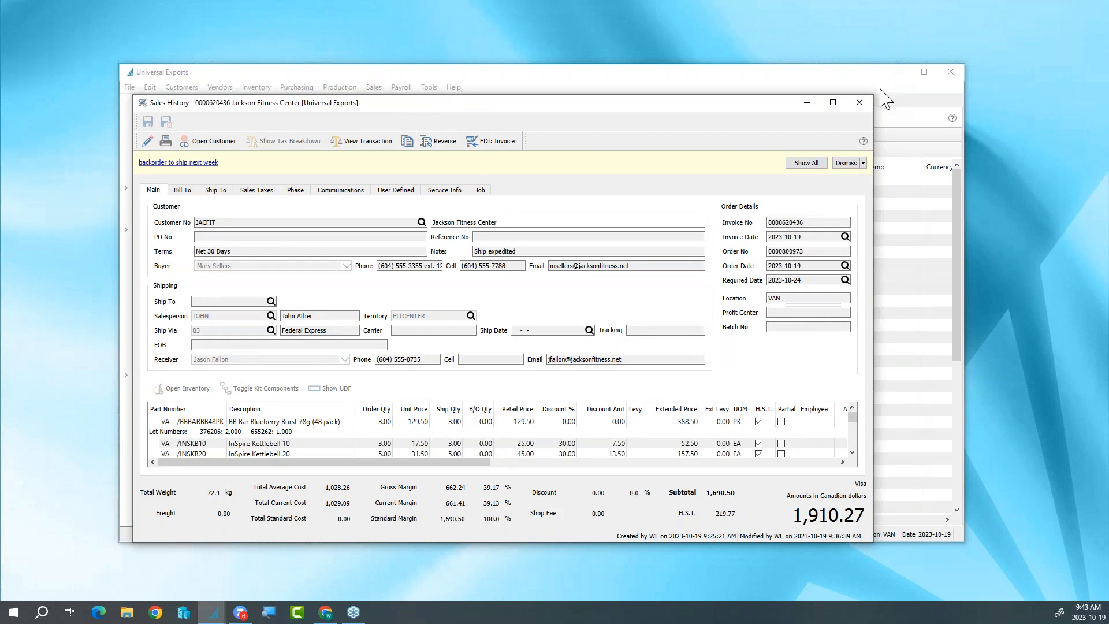
left_click(860, 103)
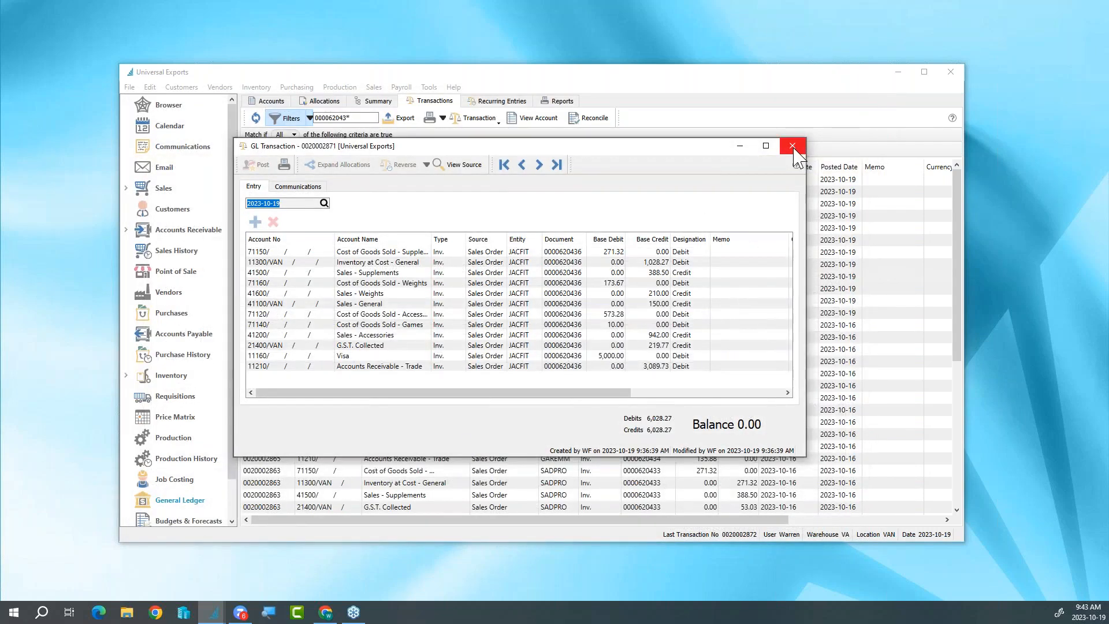
left_click(792, 147)
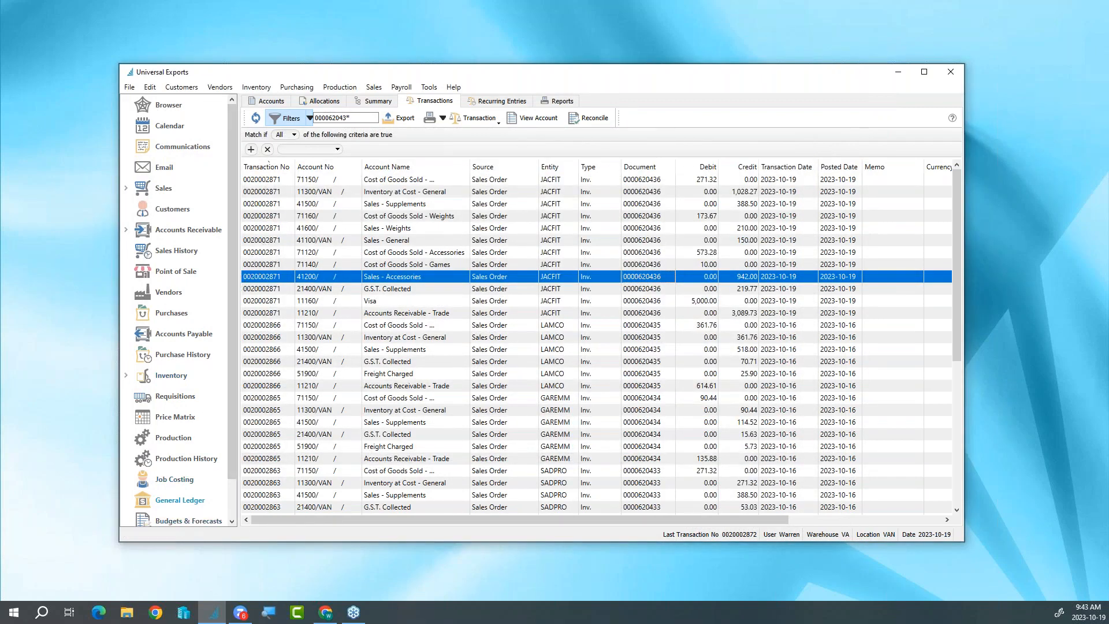
- Open the Canadian-dollar RBC Bank ledger account and start a new reconciliation for it
left_click(277, 100)
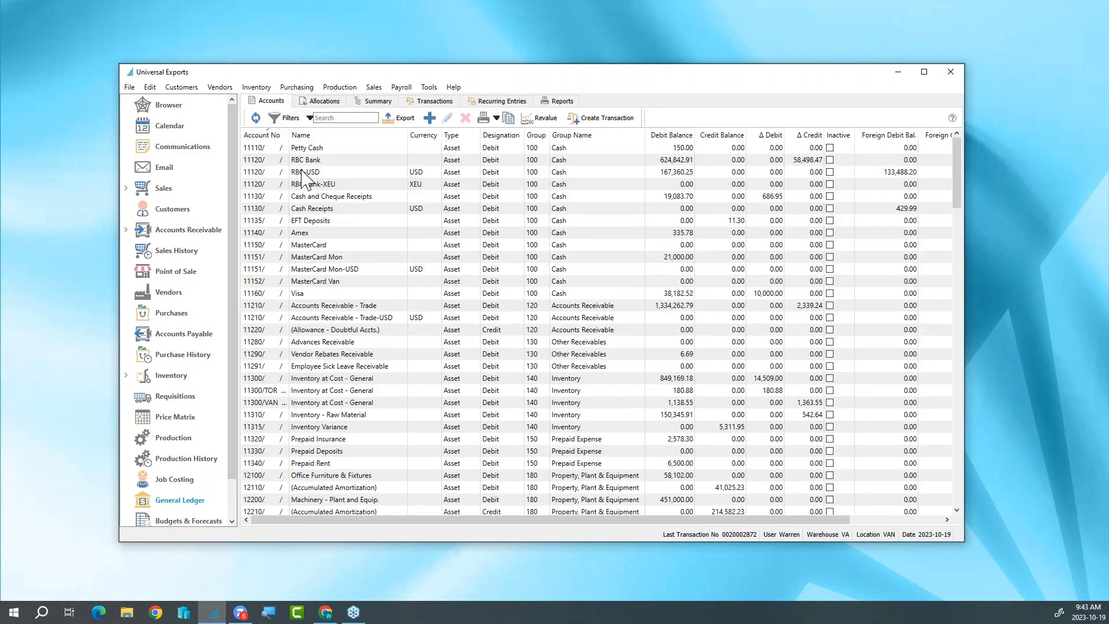
left_click(354, 162)
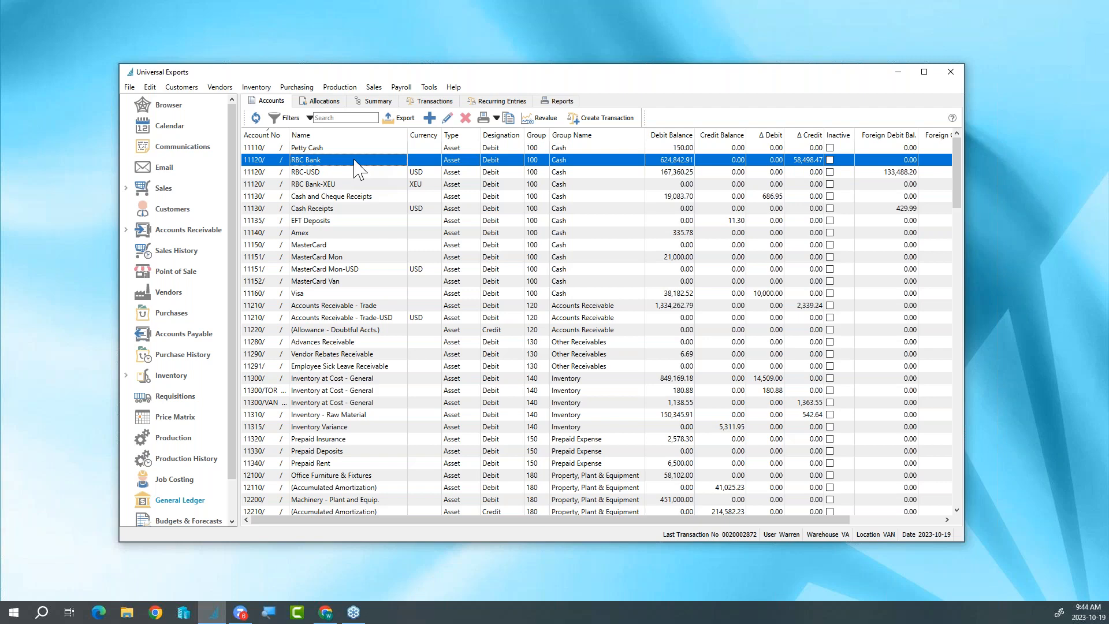
double_click(355, 161)
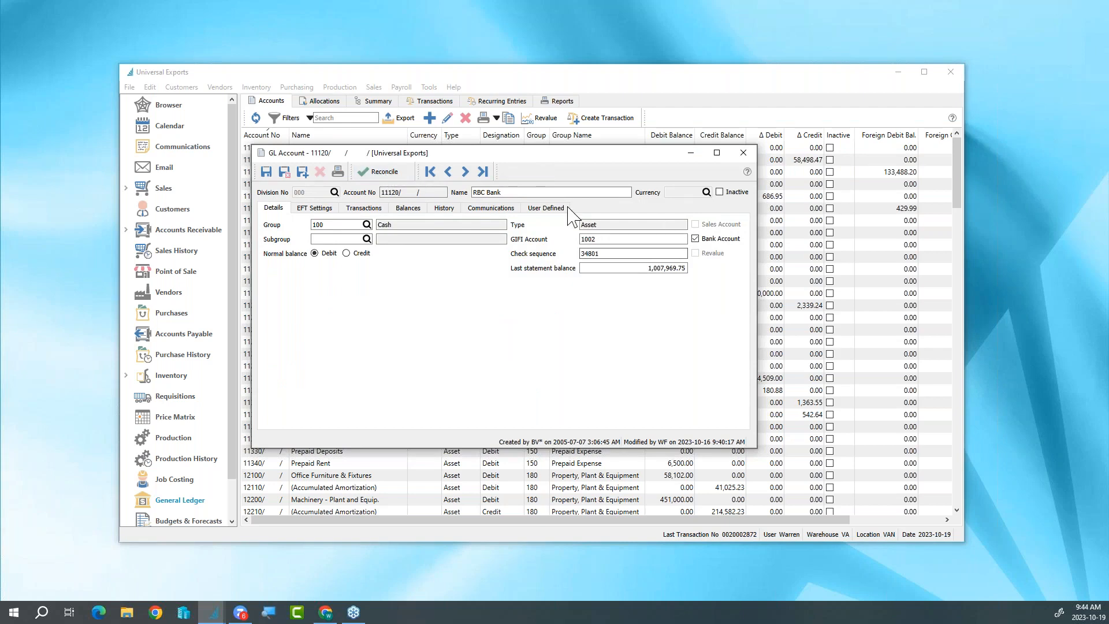
left_click(382, 172)
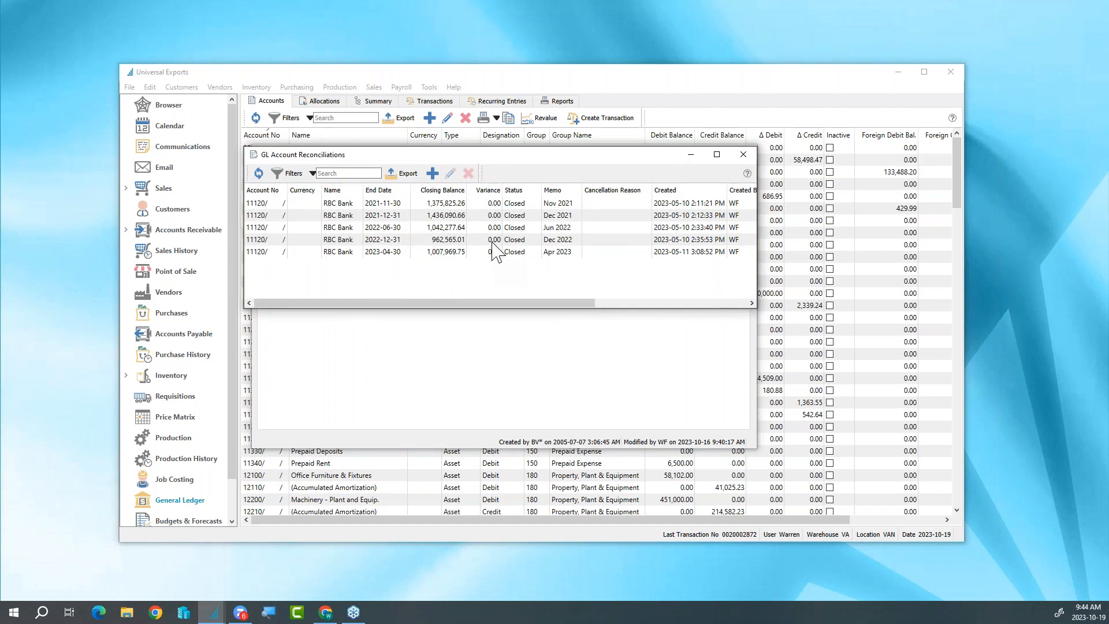
left_click(433, 173)
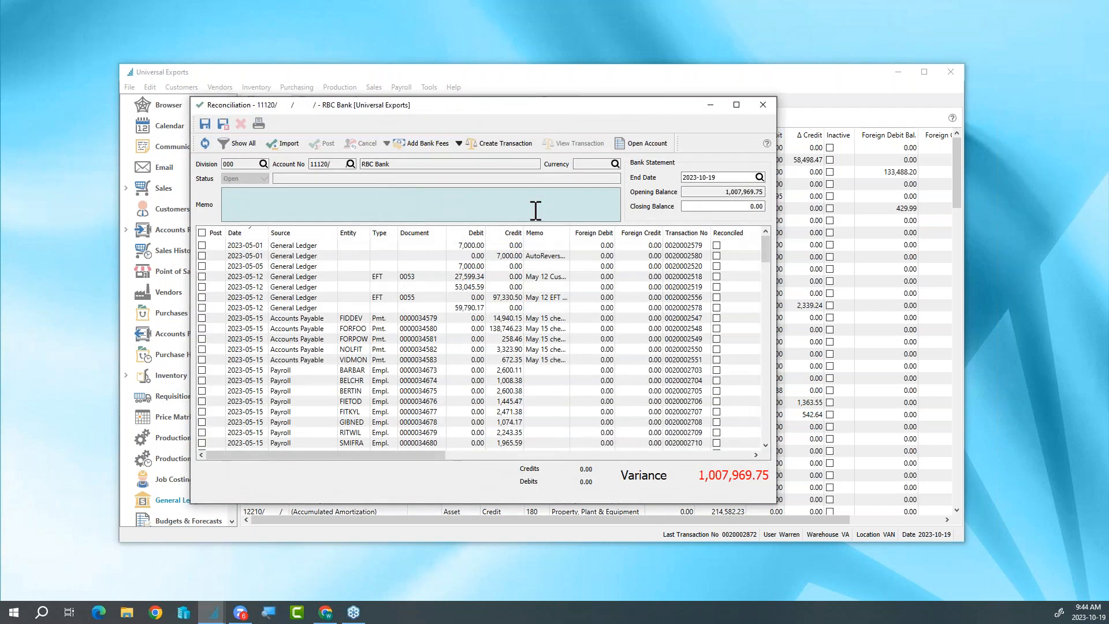
- Set the bank statement end date to 2023-05-31 and review the listed transactions, also with entries of all dates shown
left_click(722, 177)
type("20")
key("Tab")
scroll(484, 306, "down", 2)
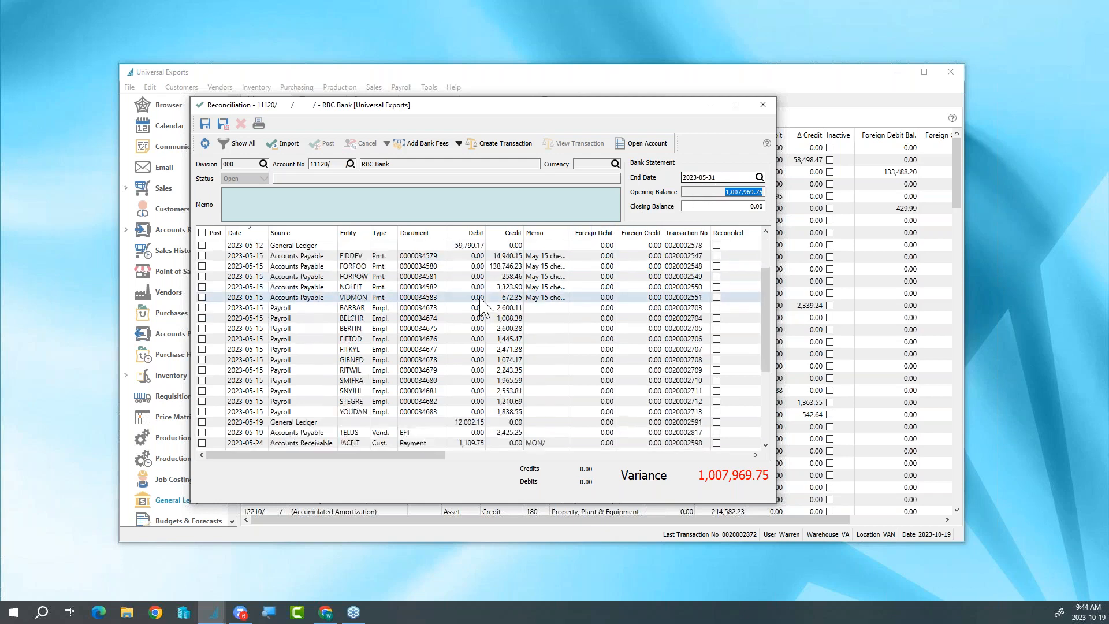
scroll(484, 306, "down", 4)
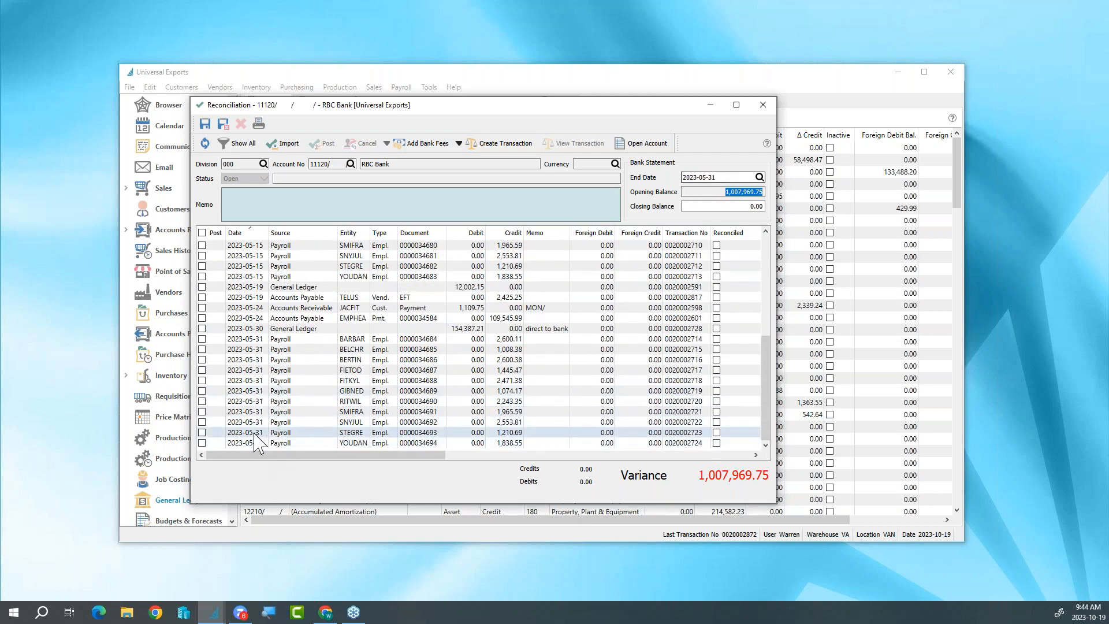
left_click(246, 145)
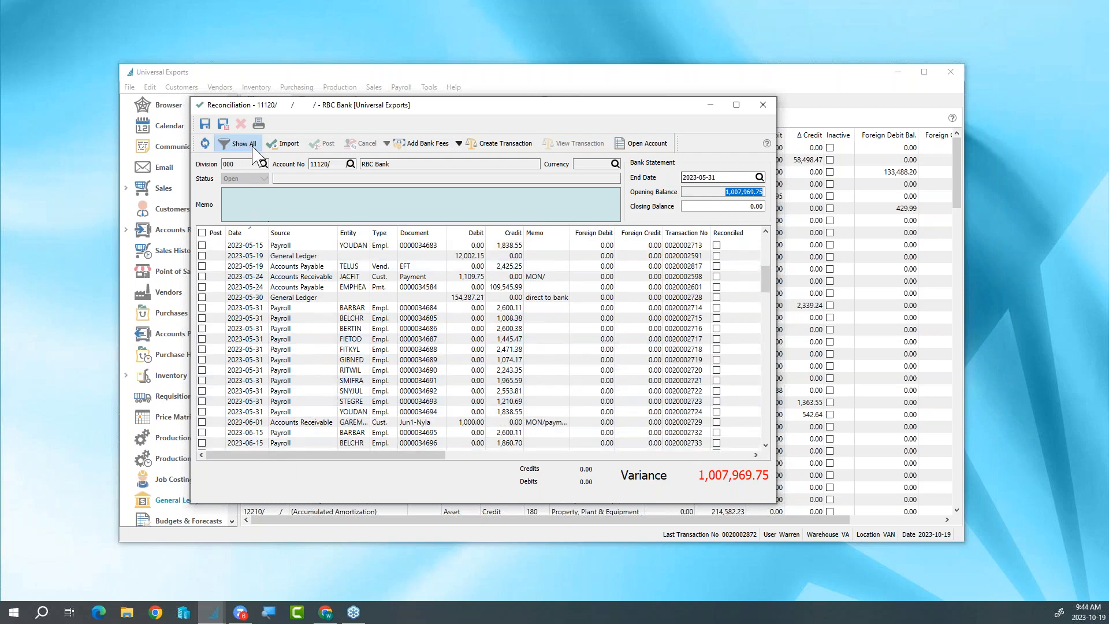
scroll(369, 312, "up", 5)
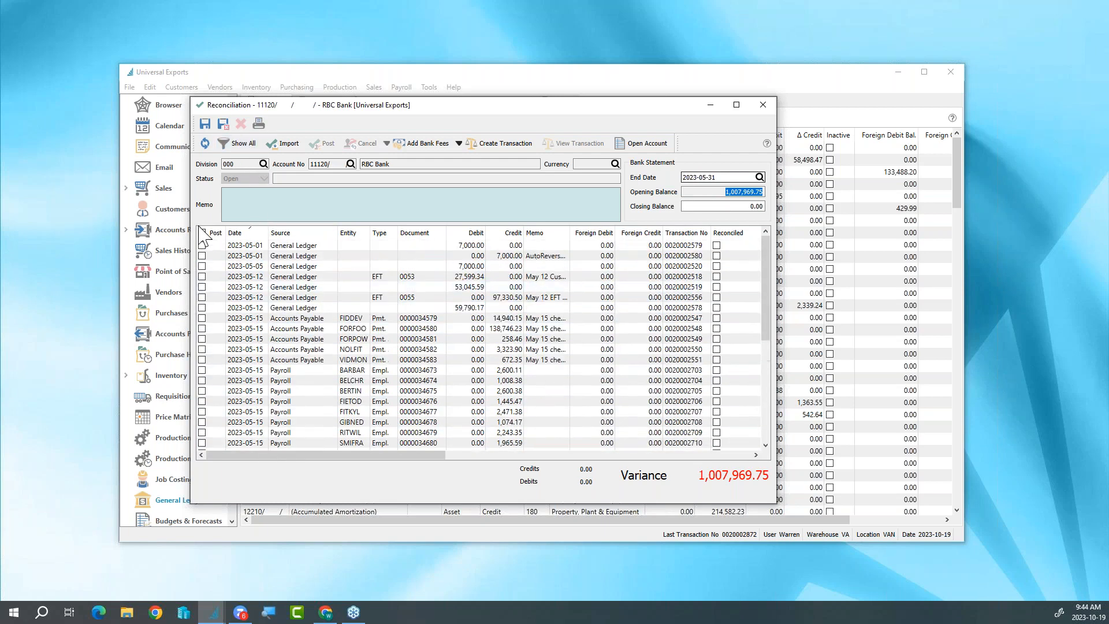
- Try marking the first three transactions and all transactions for posting, clearing the marks each time
left_click(202, 245)
left_click(201, 256)
left_click(202, 266)
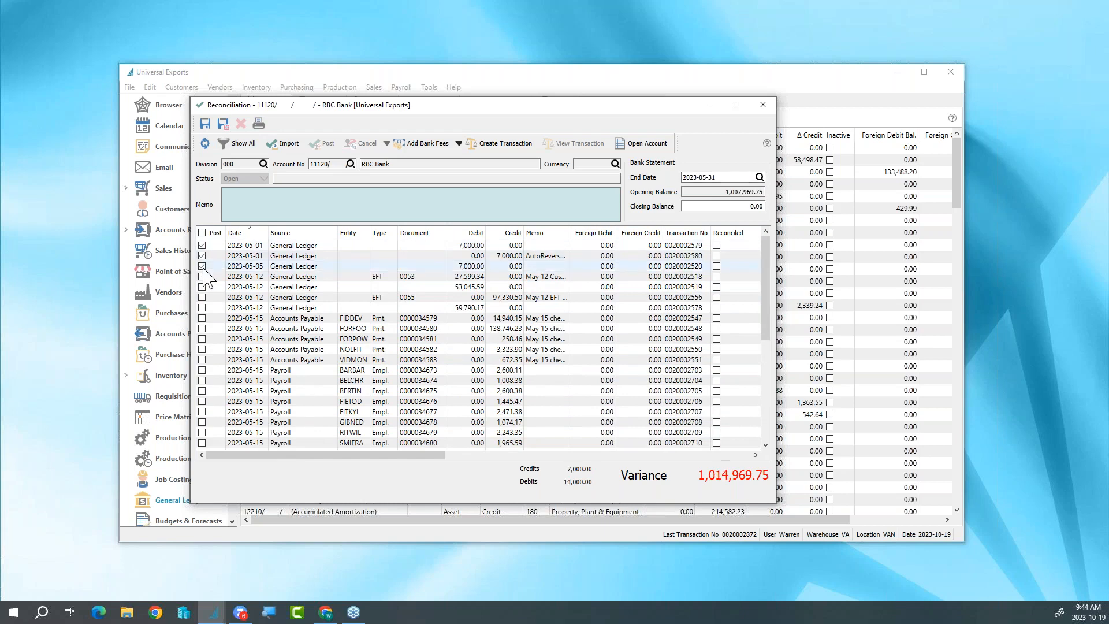
left_click(202, 265)
left_click(202, 255)
left_click(201, 245)
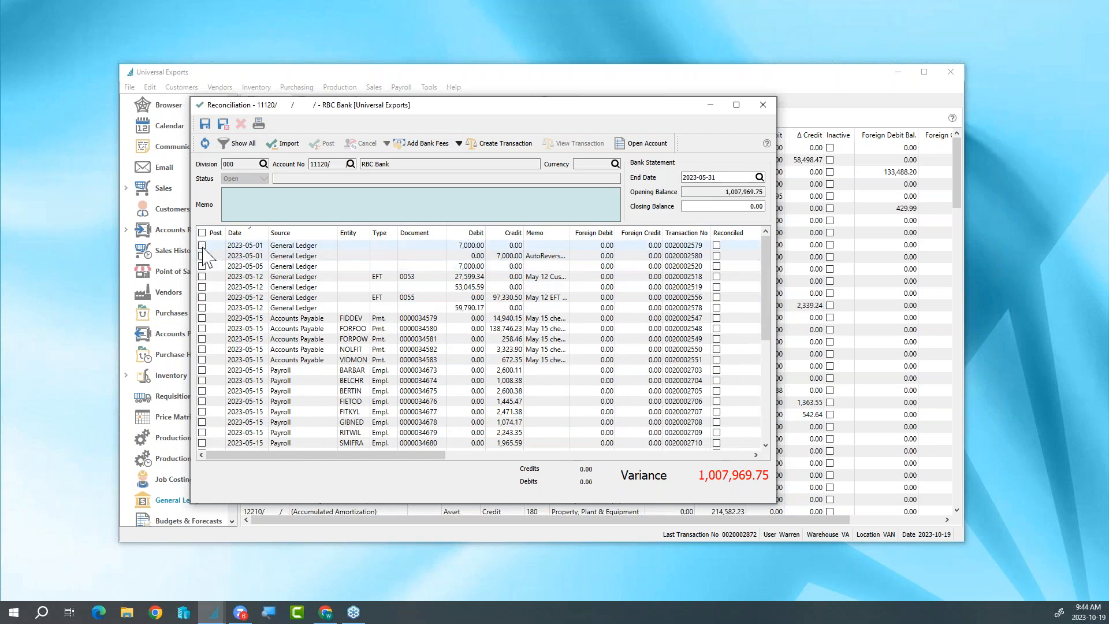
left_click(201, 233)
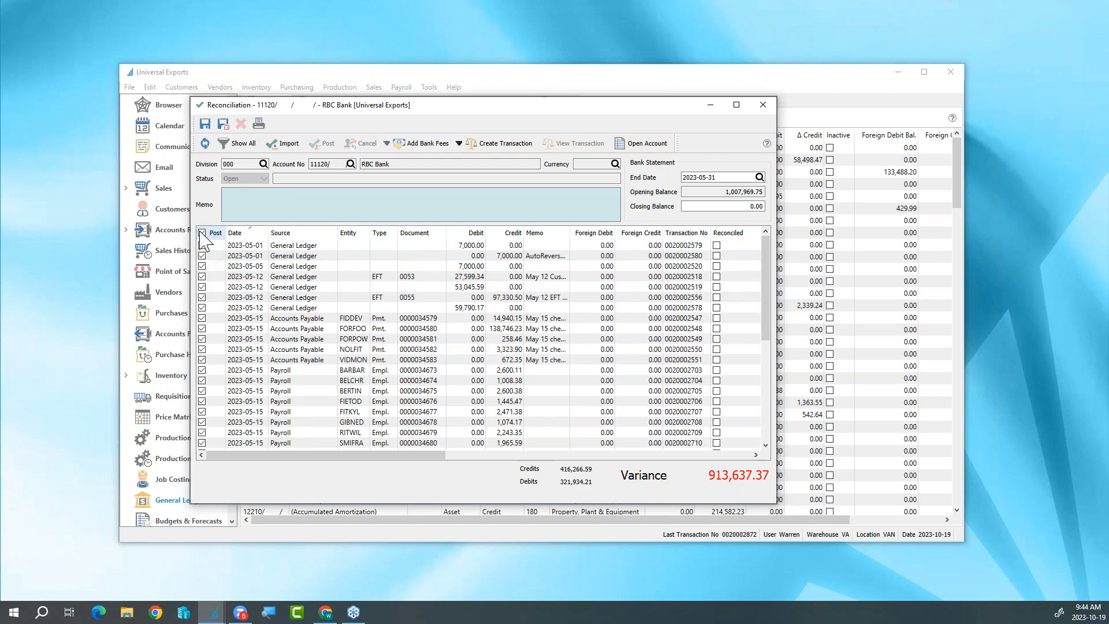
left_click(203, 234)
- Set the closing balance of the bank statement to 916,128.82
left_click(739, 206)
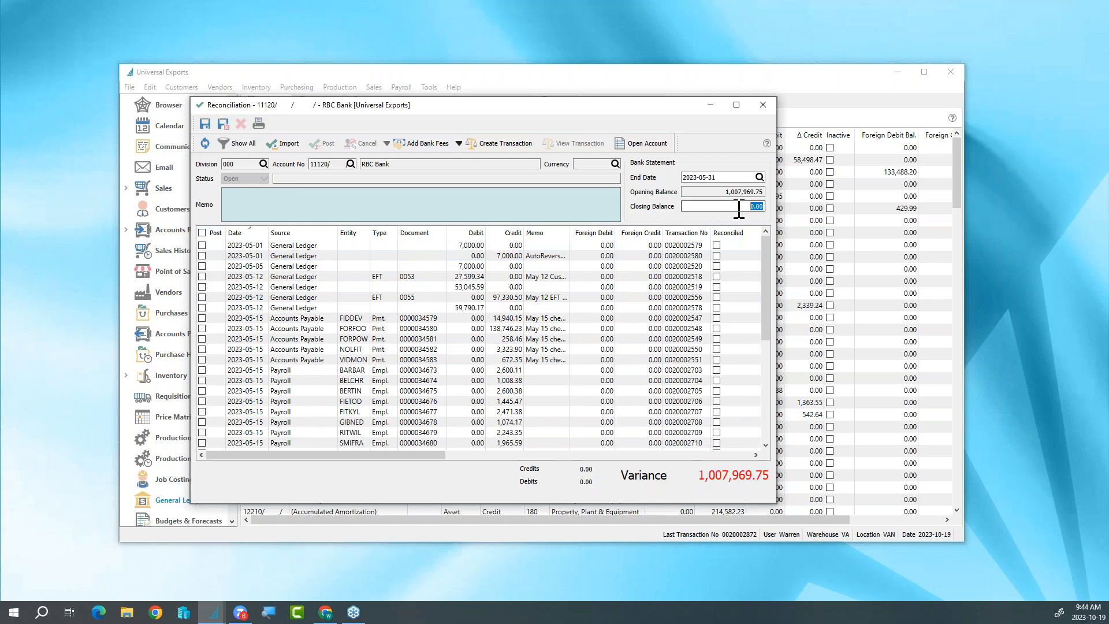
type("916128.82")
key("Tab")
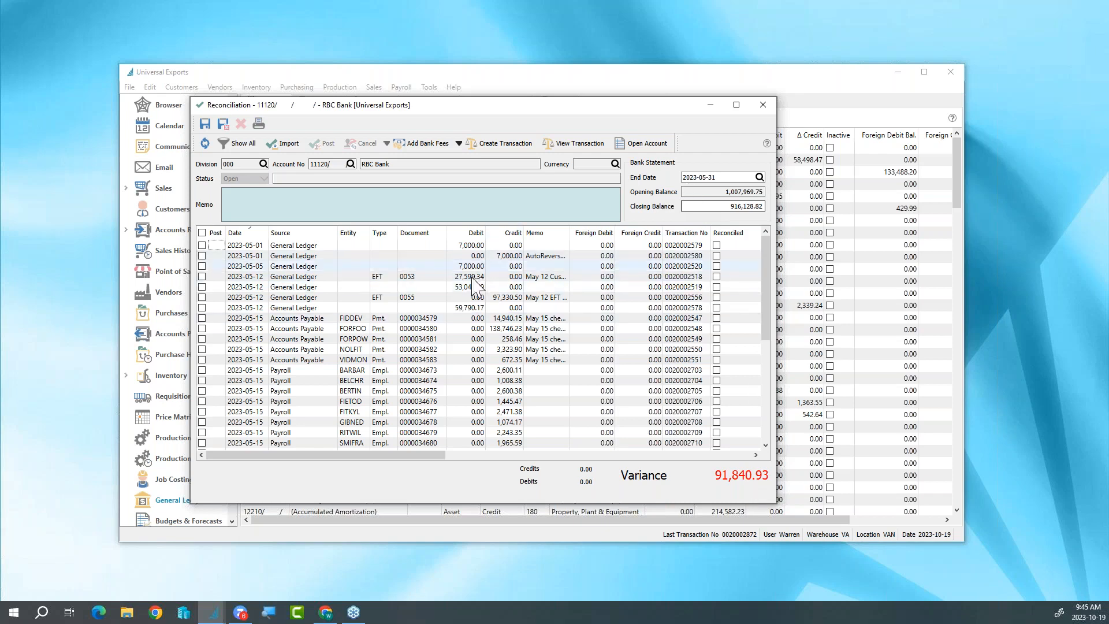
- Import the bank statement file UniversalMay31-RBC.qfx from the Inspire Bank Statements folder in Downloads
left_click(294, 145)
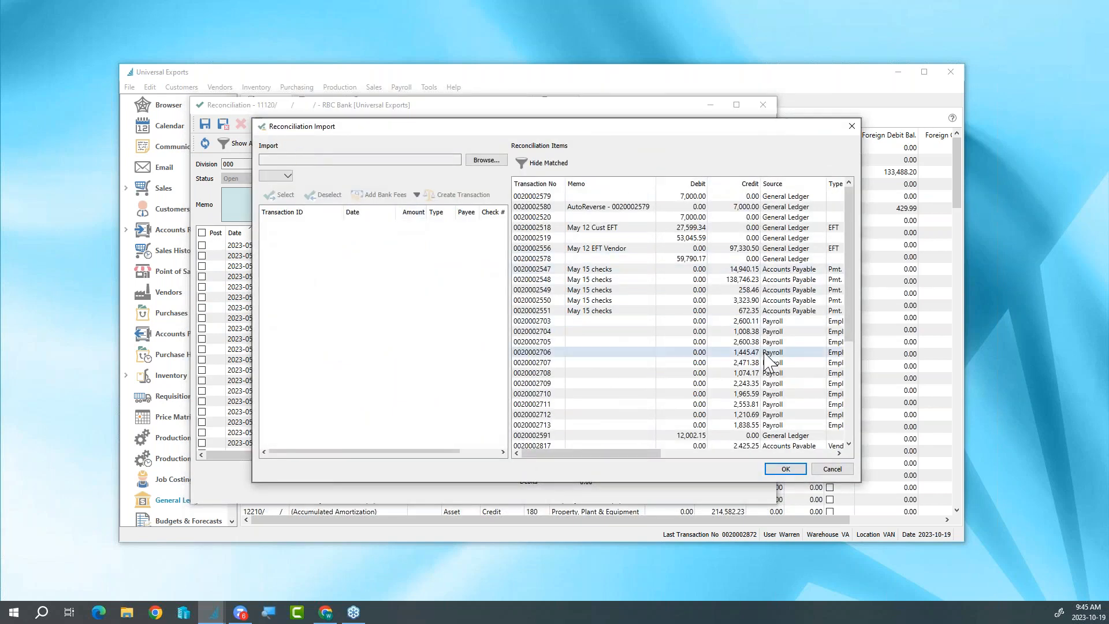
left_click(495, 161)
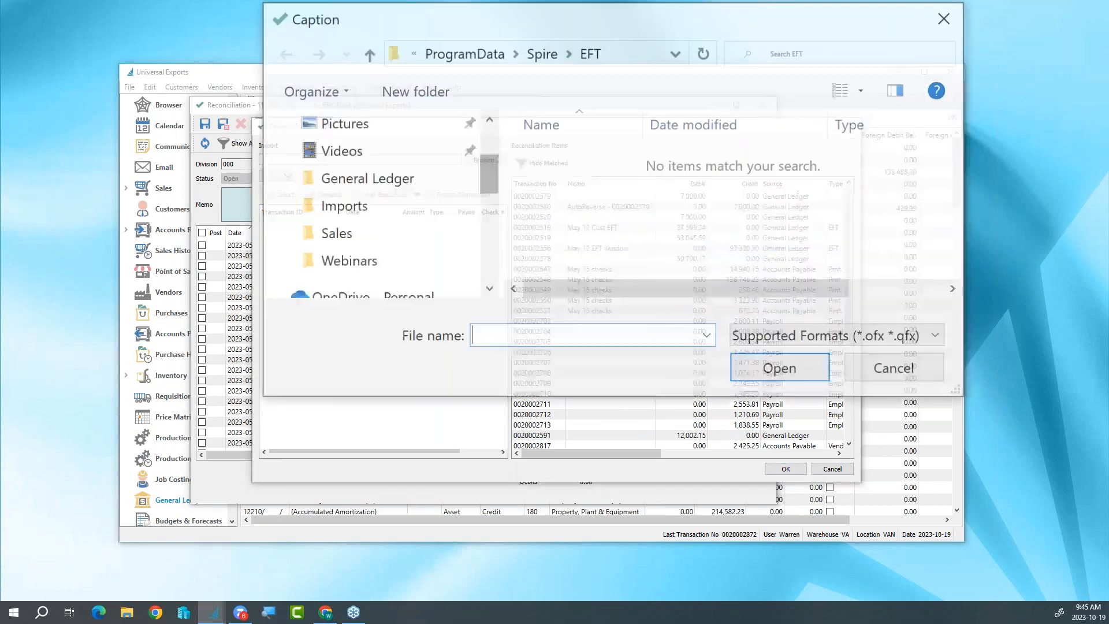
scroll(405, 262, "down", 2)
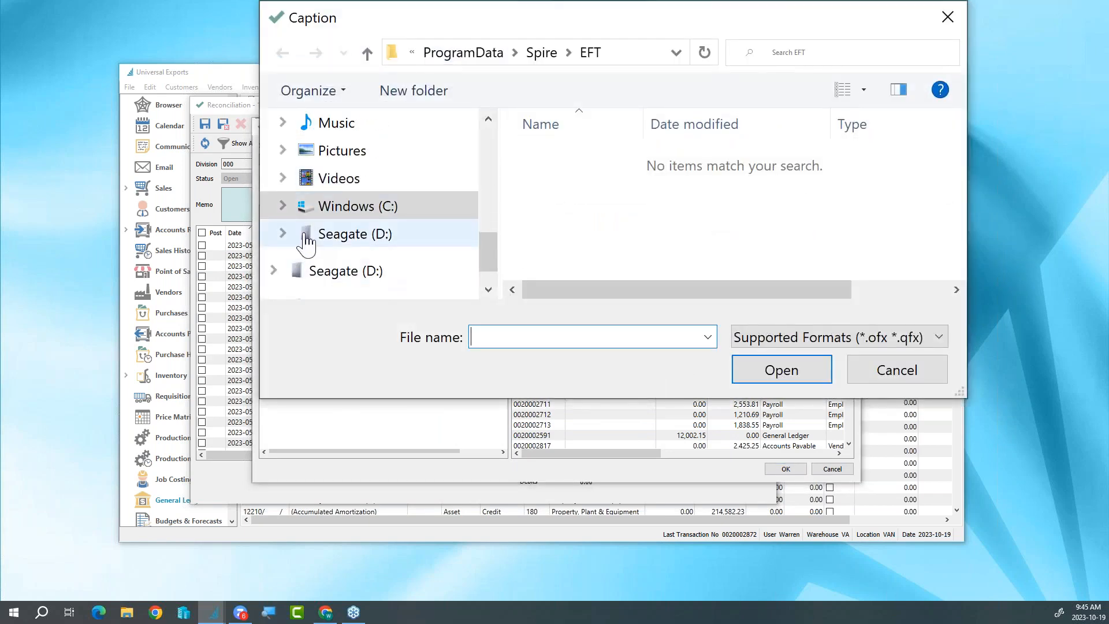
left_click(283, 206)
scroll(309, 242, "up", 1)
scroll(312, 254, "up", 5)
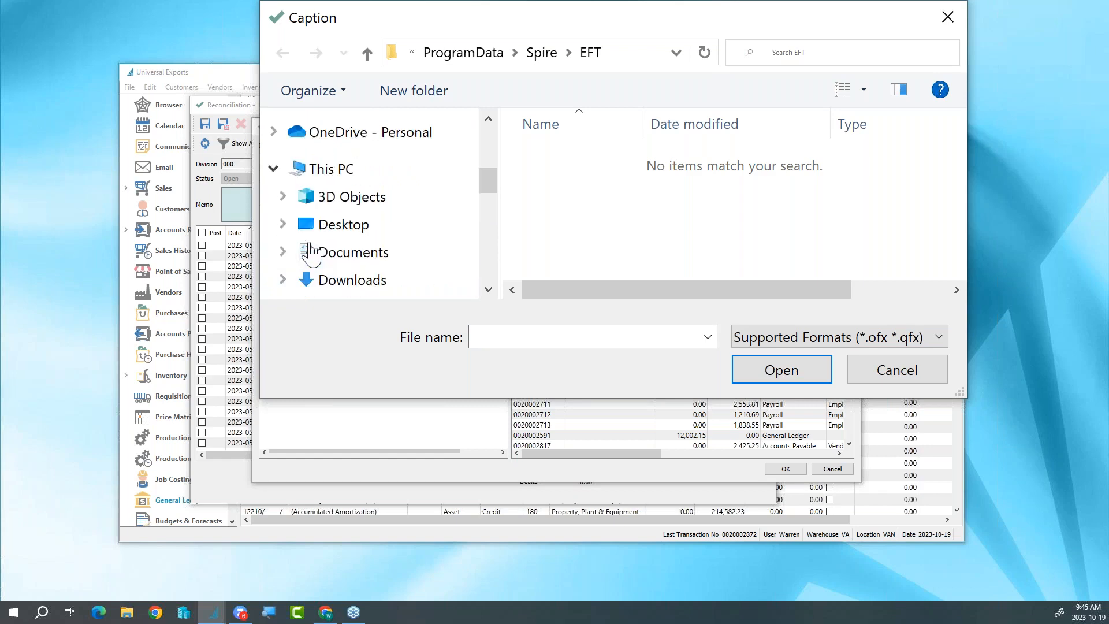
left_click(284, 281)
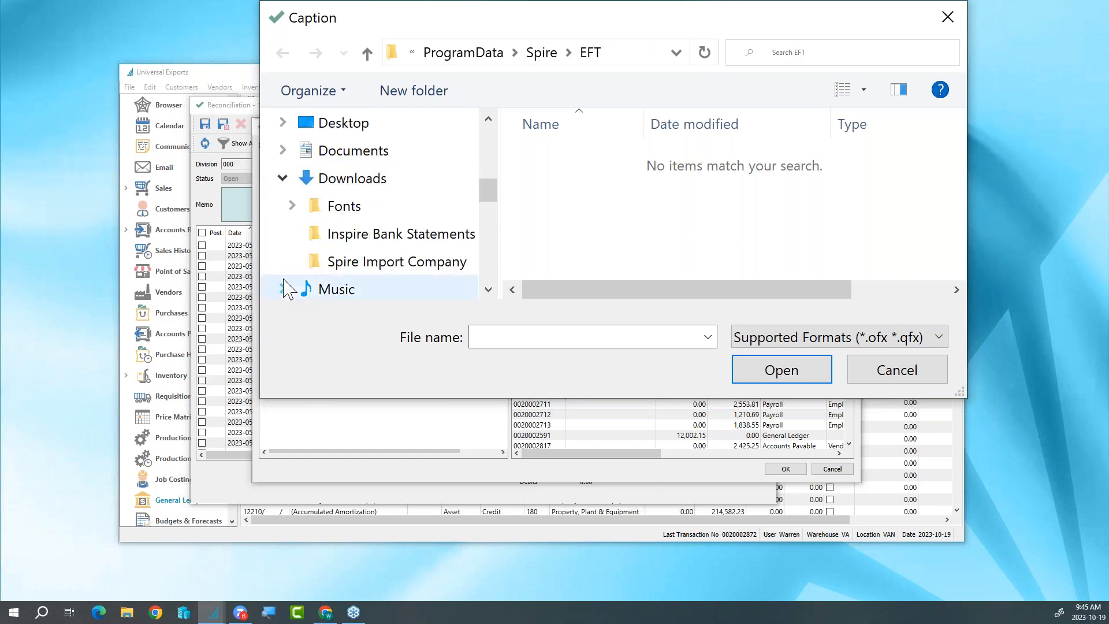
left_click(364, 242)
left_click(620, 197)
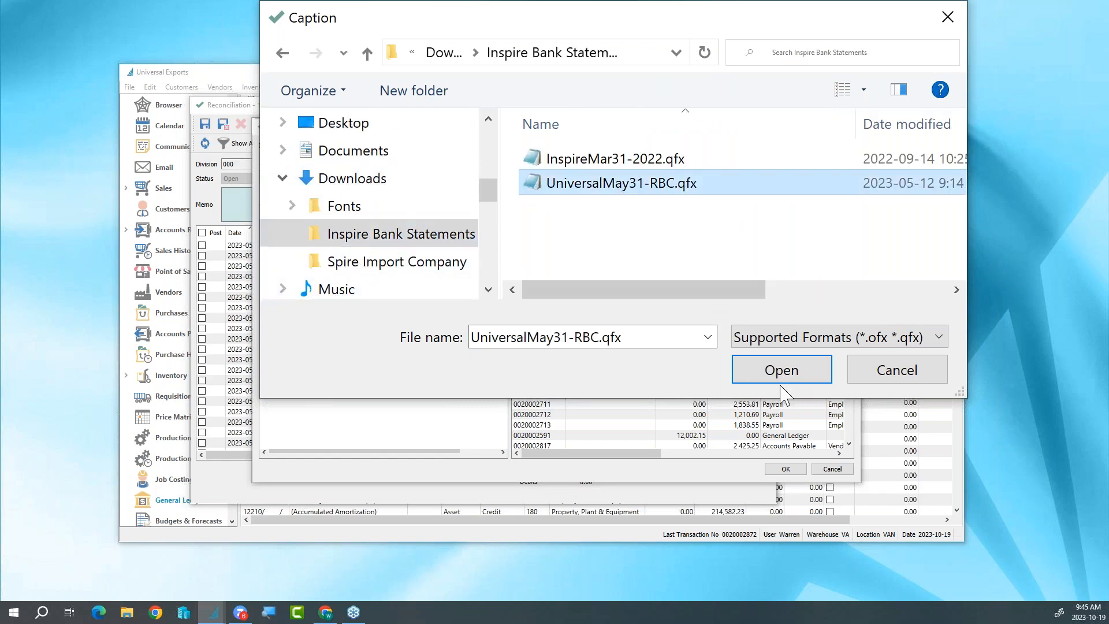
left_click(781, 372)
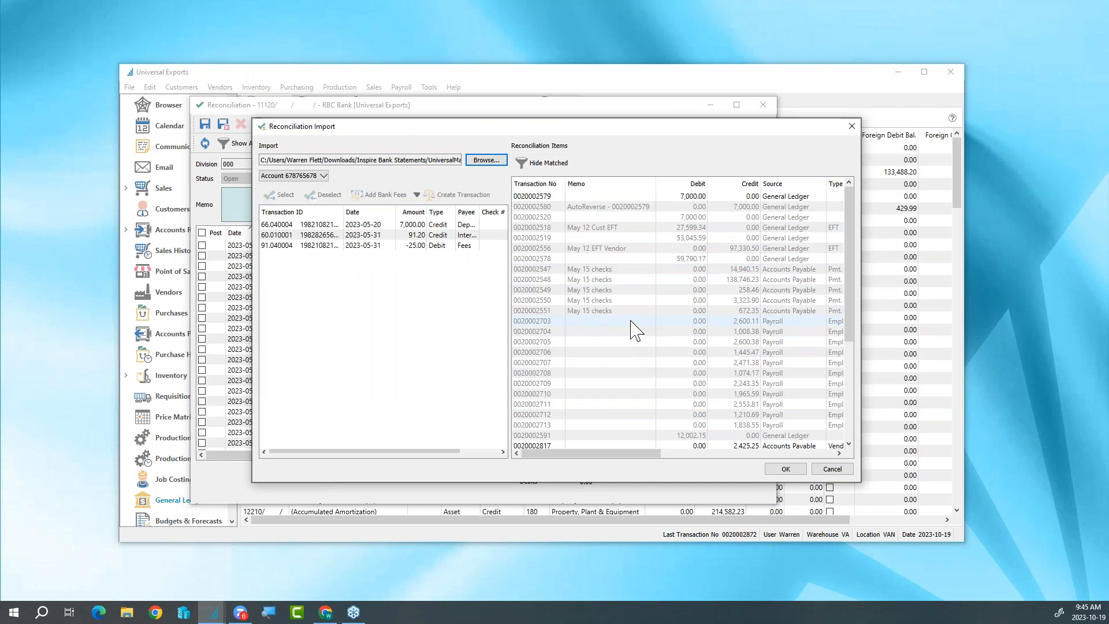
- Match the imported 7,000.00 deposit of 2023-05-20 to the 7,000.00 General Ledger debit dated 2023-05-01
left_click(365, 226)
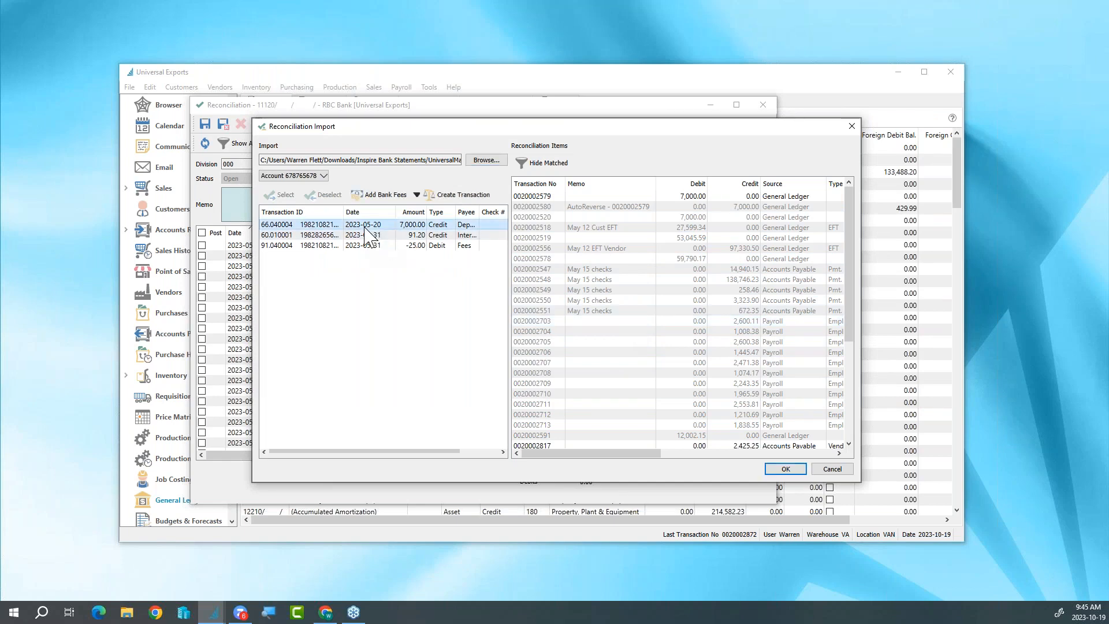
left_click(575, 196)
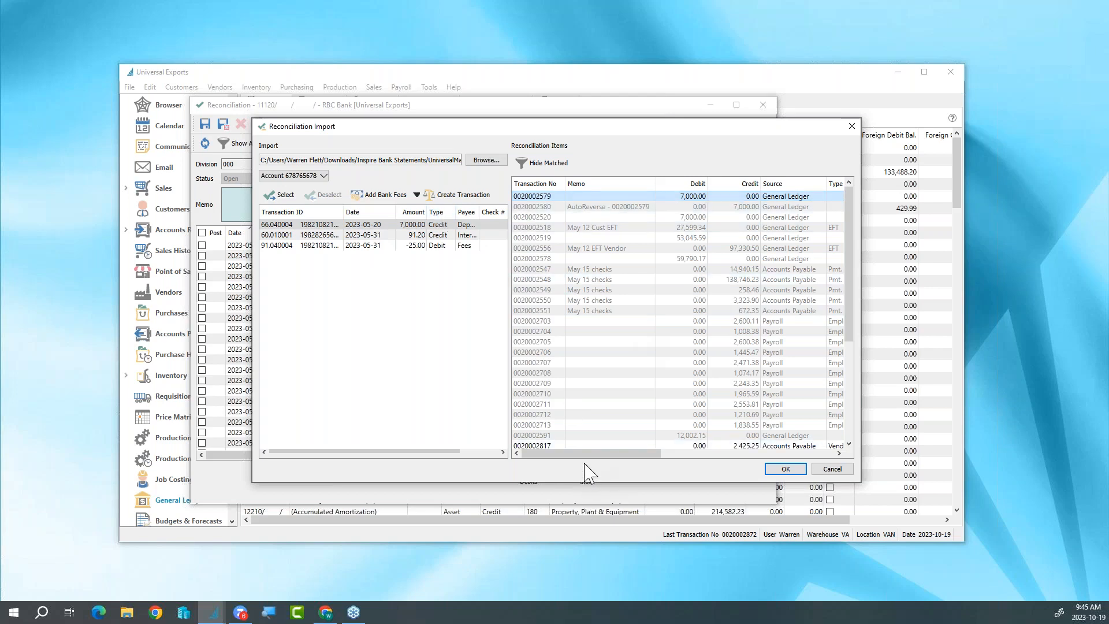
left_click_drag(579, 454, 645, 468)
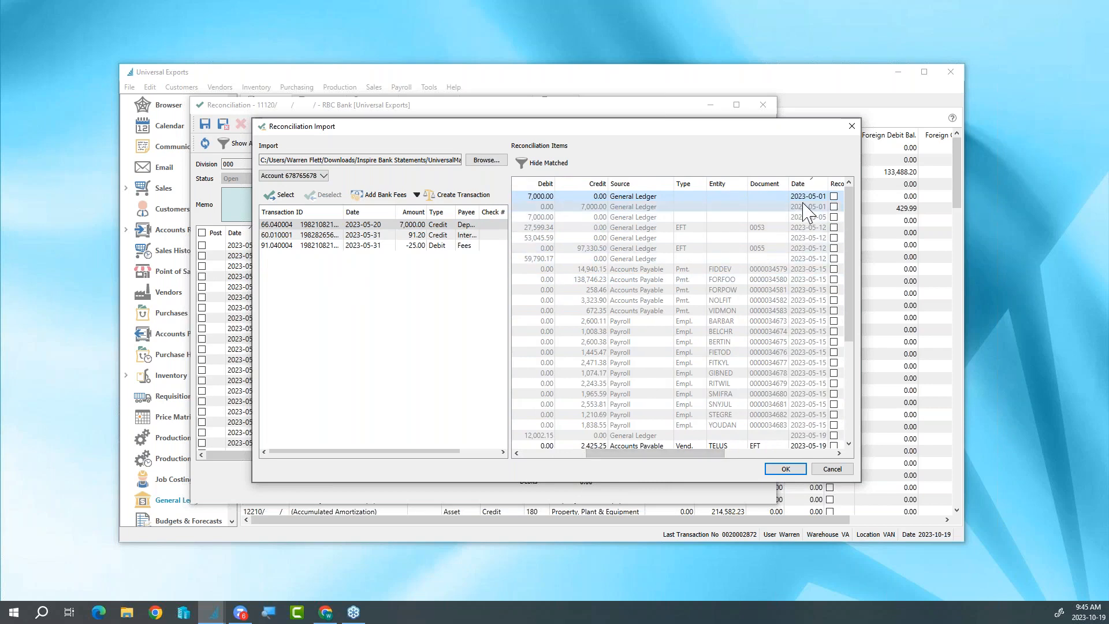
left_click(285, 196)
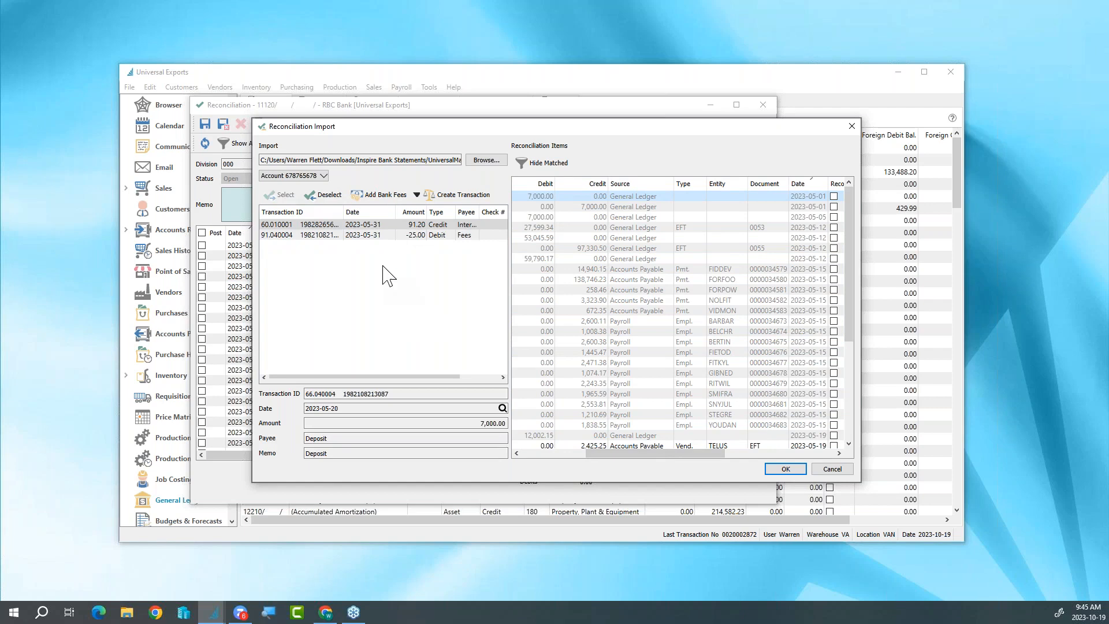
- Record the imported 25.00 debit of 2023-05-31 as bank fees with the memo Fees
left_click(385, 235)
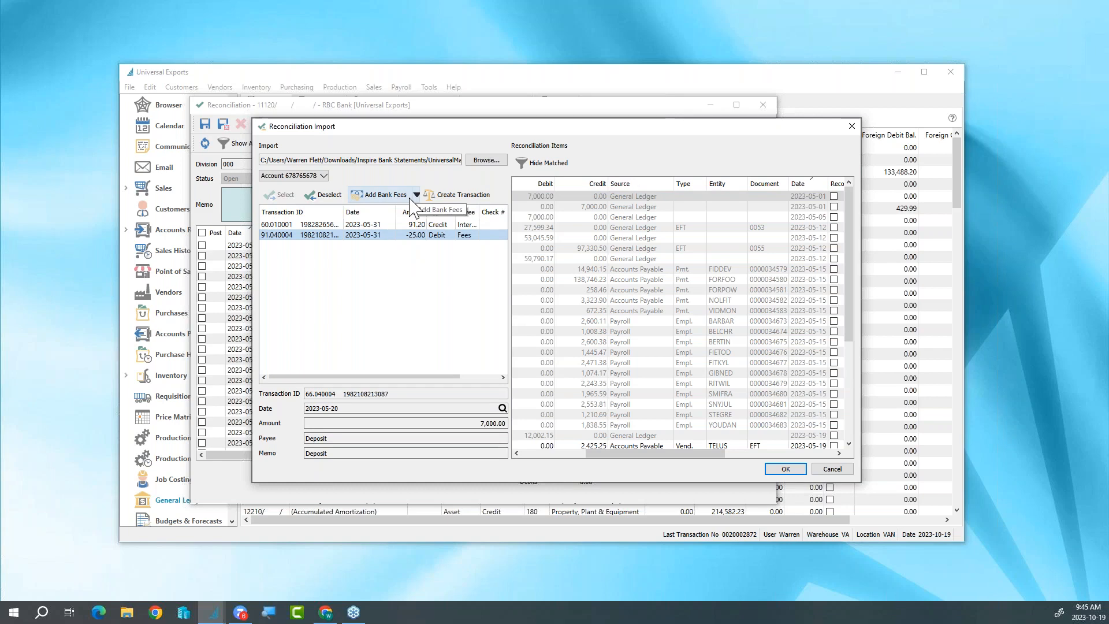
left_click(377, 197)
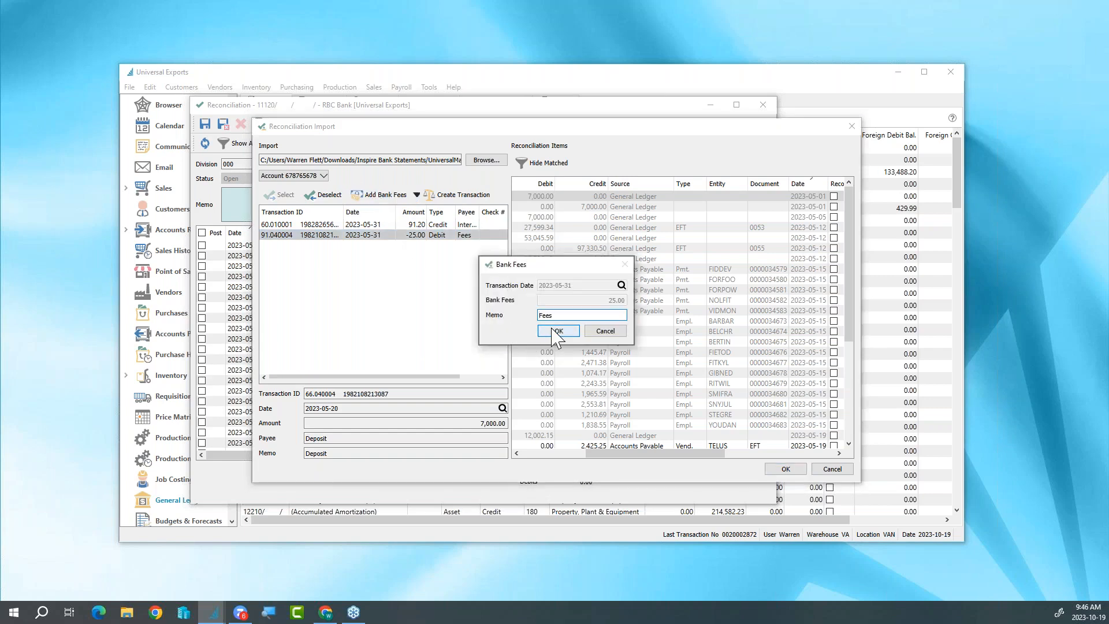
left_click(568, 332)
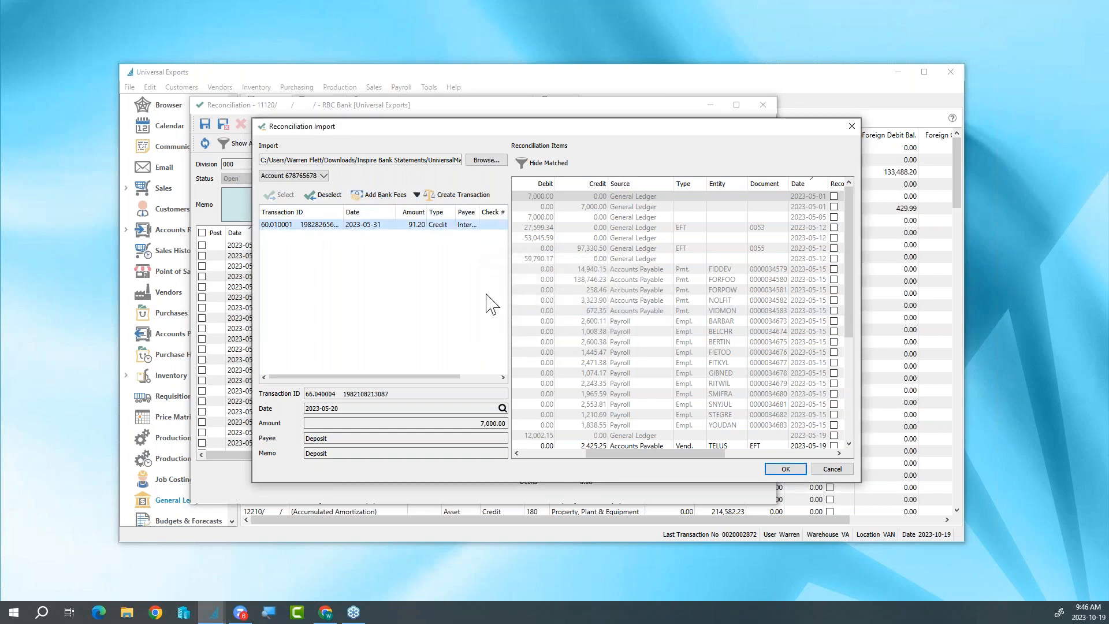
- Record the imported 91.20 credit of 2023-05-31 as interest income and accept the statement import
left_click(416, 196)
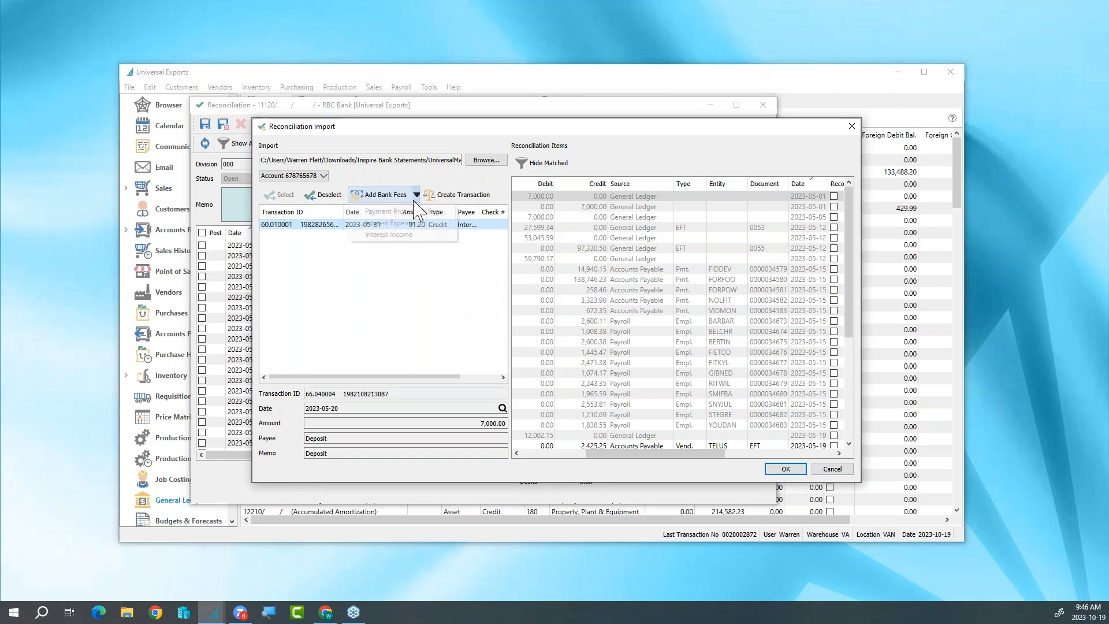
left_click(412, 235)
left_click(560, 331)
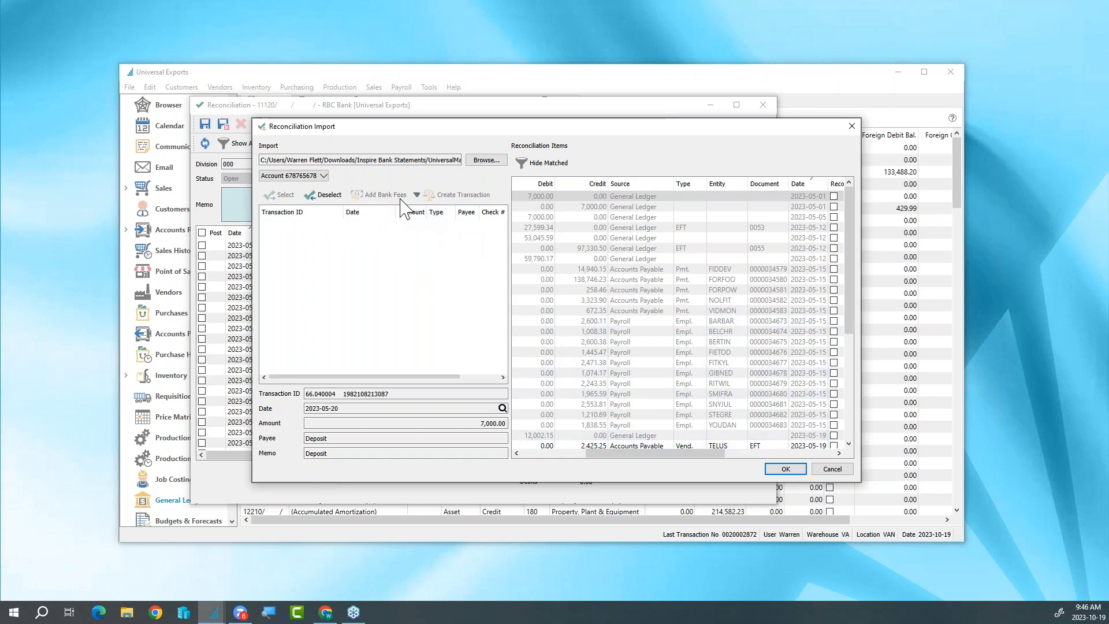
left_click(786, 469)
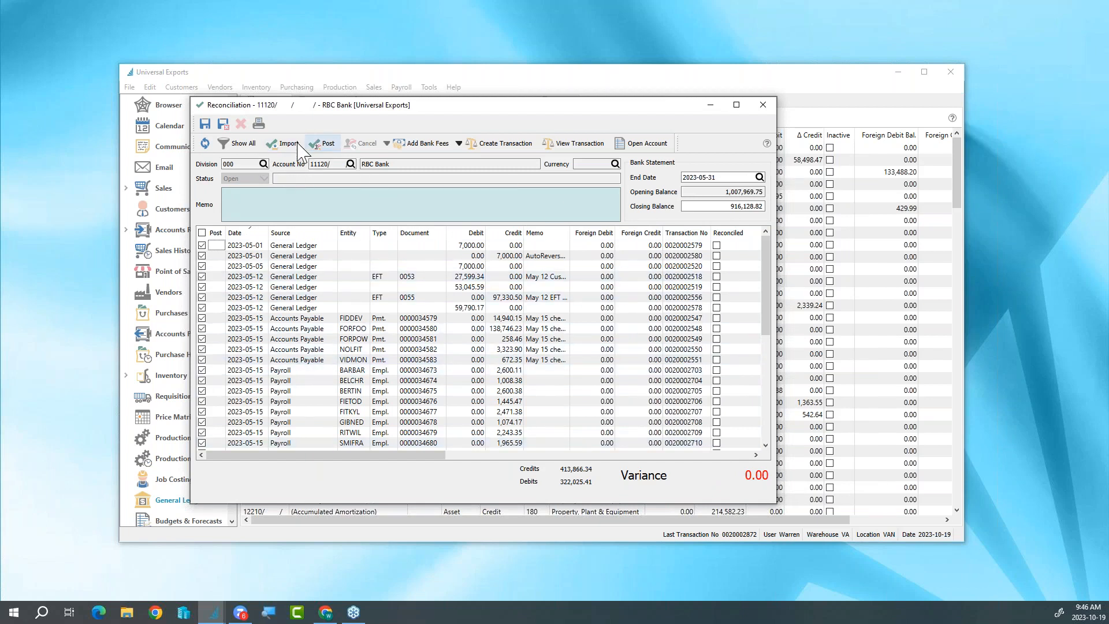
- Save and close the RBC Bank reconciliation, then close the reconciliation list and the account record
left_click(224, 126)
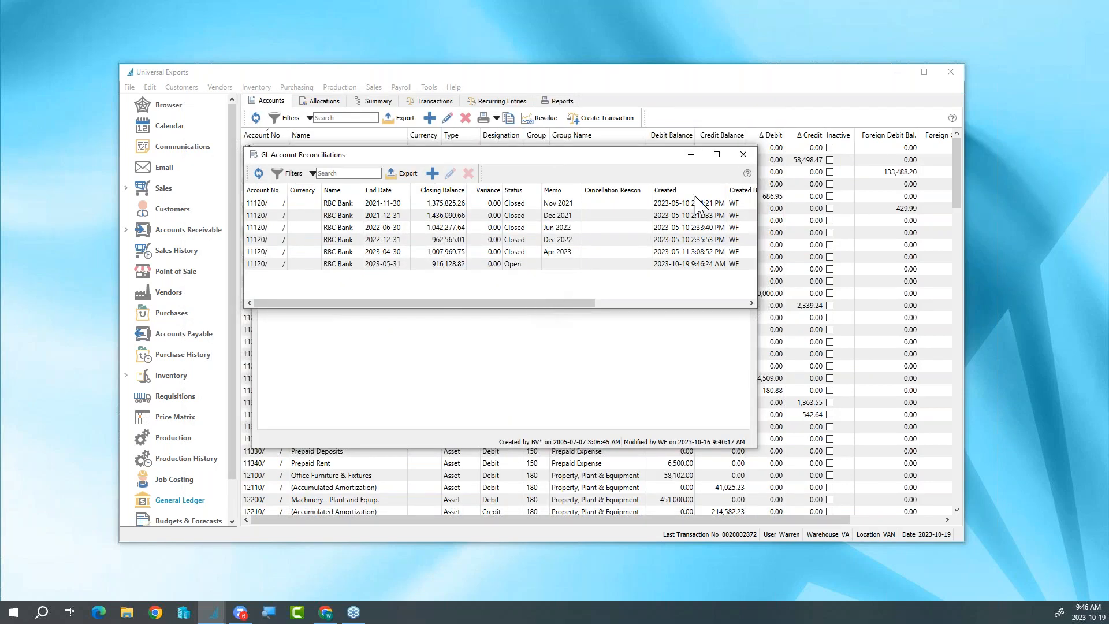
left_click(743, 157)
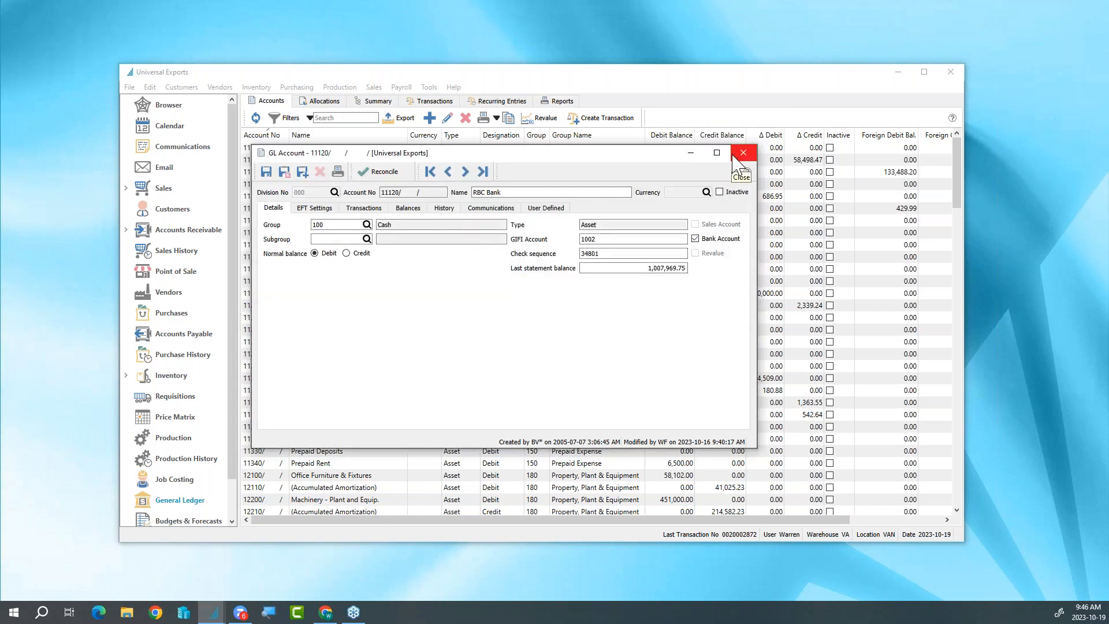
left_click(733, 156)
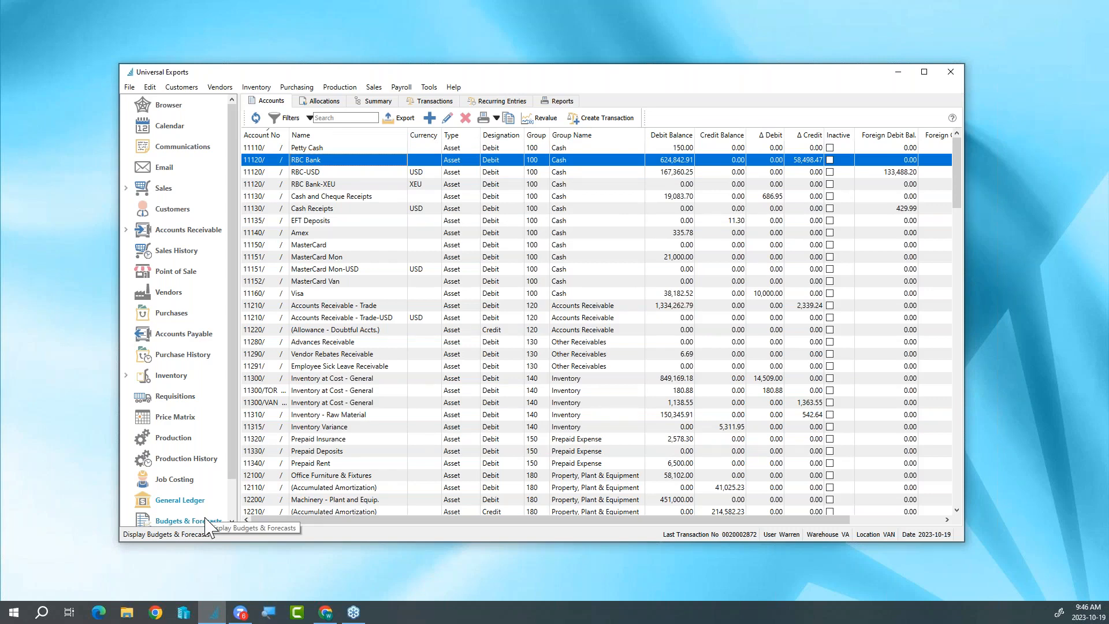
- Look over the payroll timecard batches and open Budgets & Forecasts
left_click(206, 520)
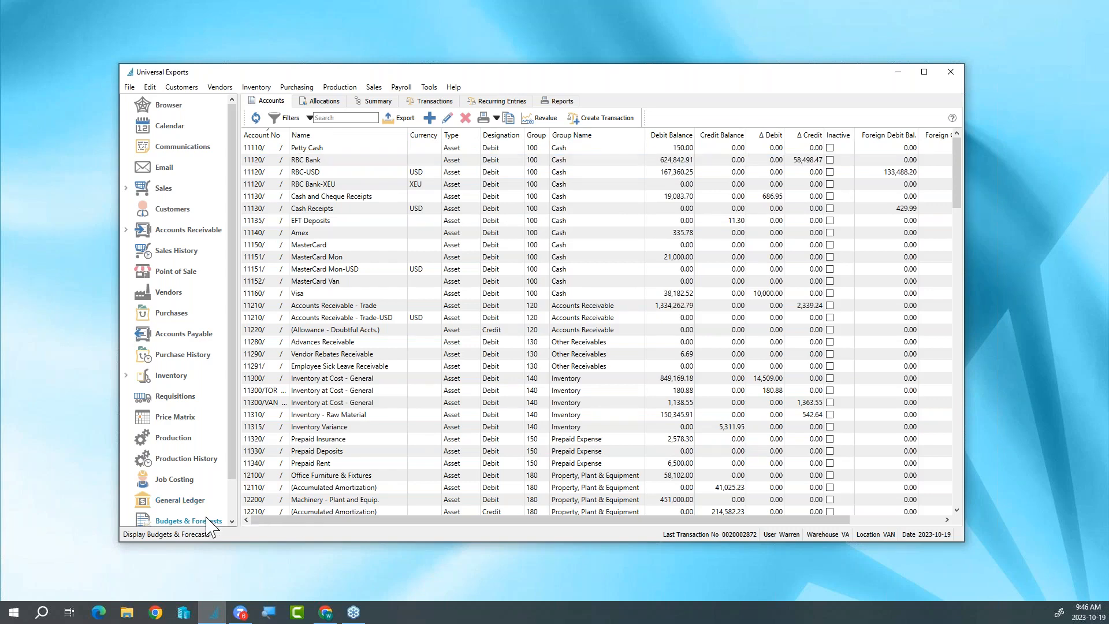
scroll(188, 522, "down", 2)
left_click(173, 501)
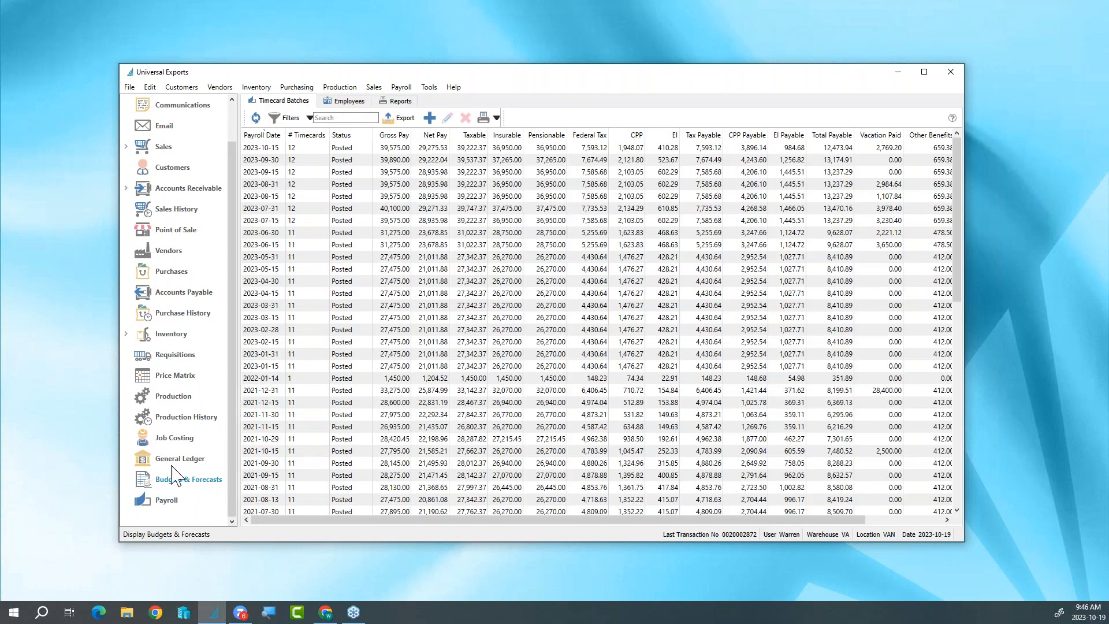
left_click(170, 480)
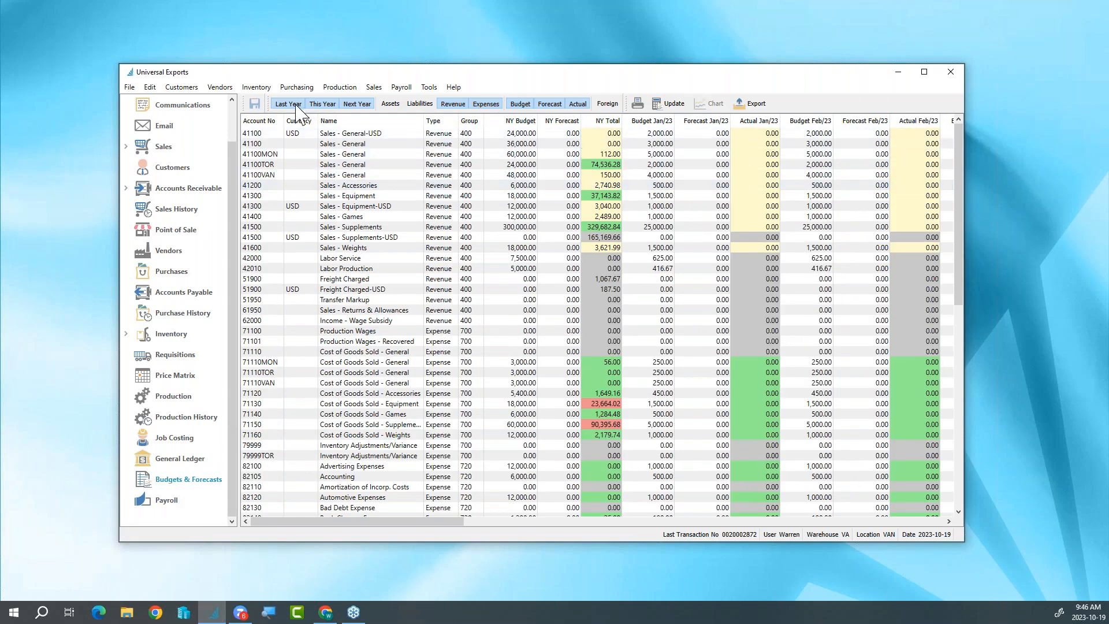
- Show this year's figures beside next year's, toggle the forecast and this-year columns, and check the Sales - Equipment and Sales - Games budgets
left_click(322, 105)
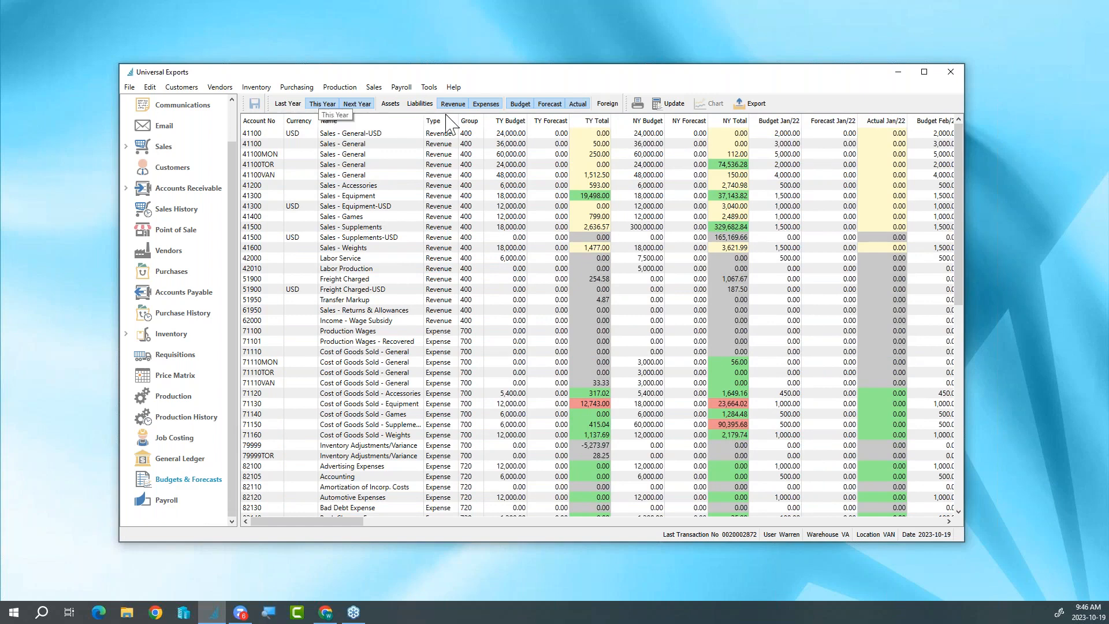
left_click(545, 105)
left_click(545, 106)
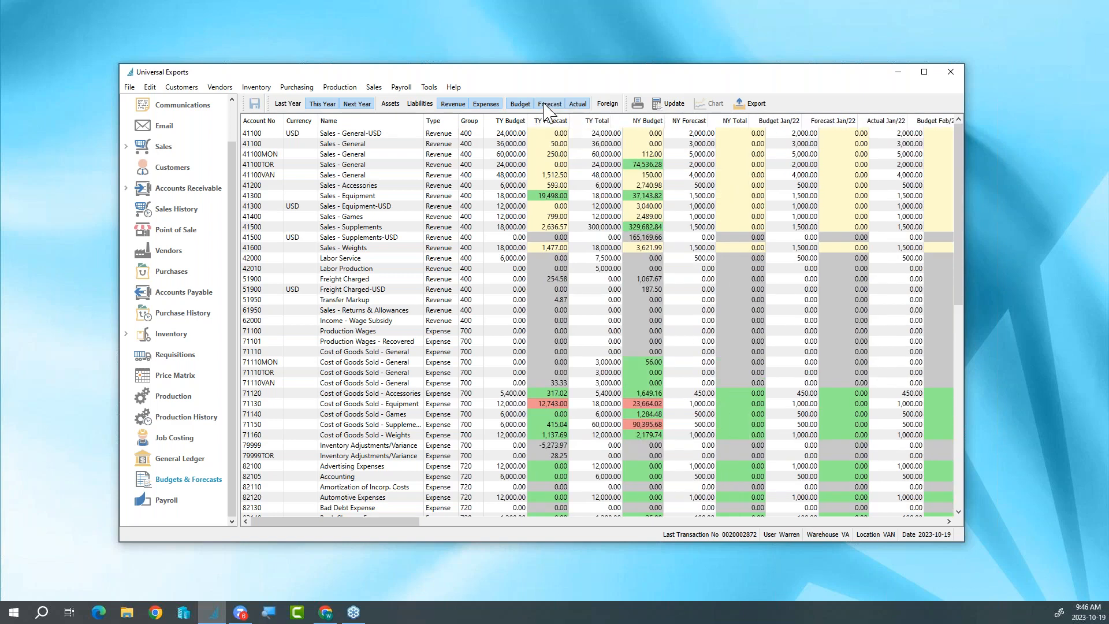
left_click(322, 104)
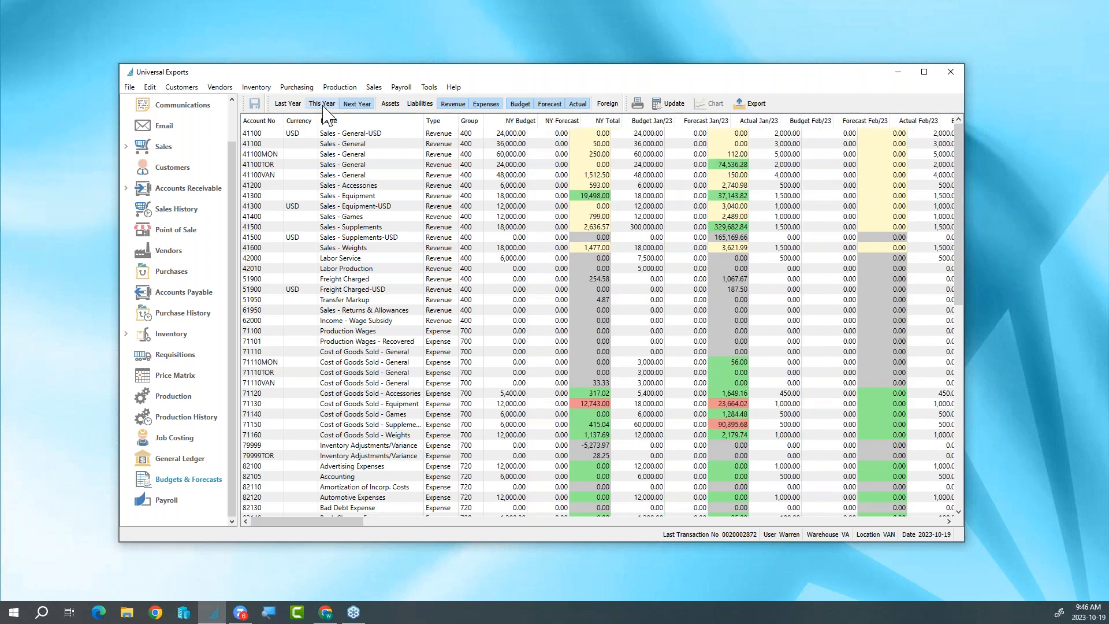
left_click(322, 105)
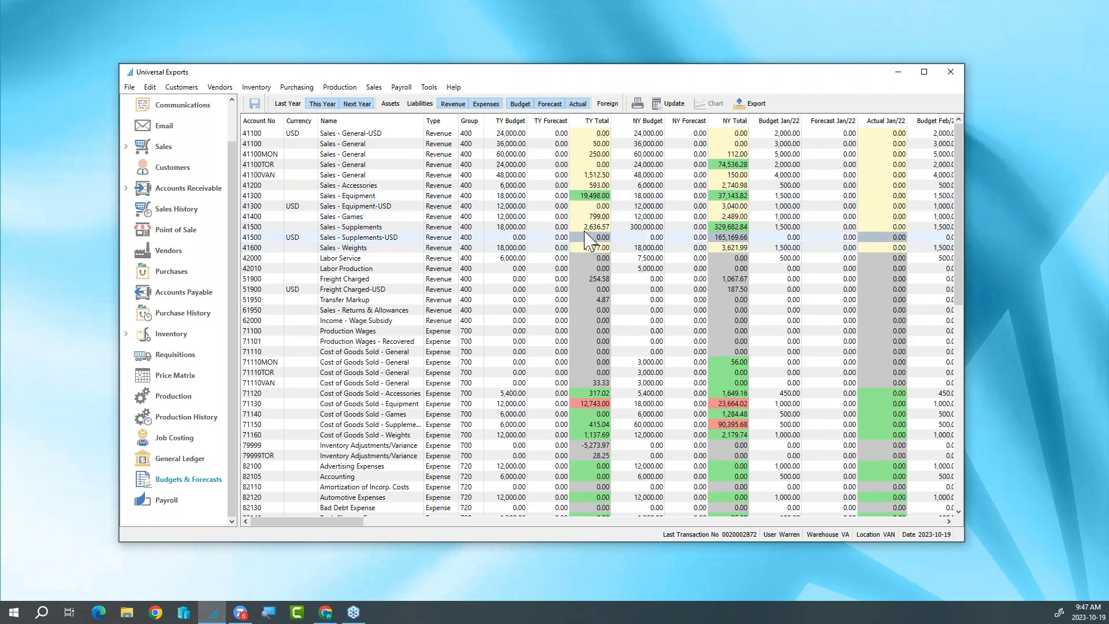
left_click(518, 198)
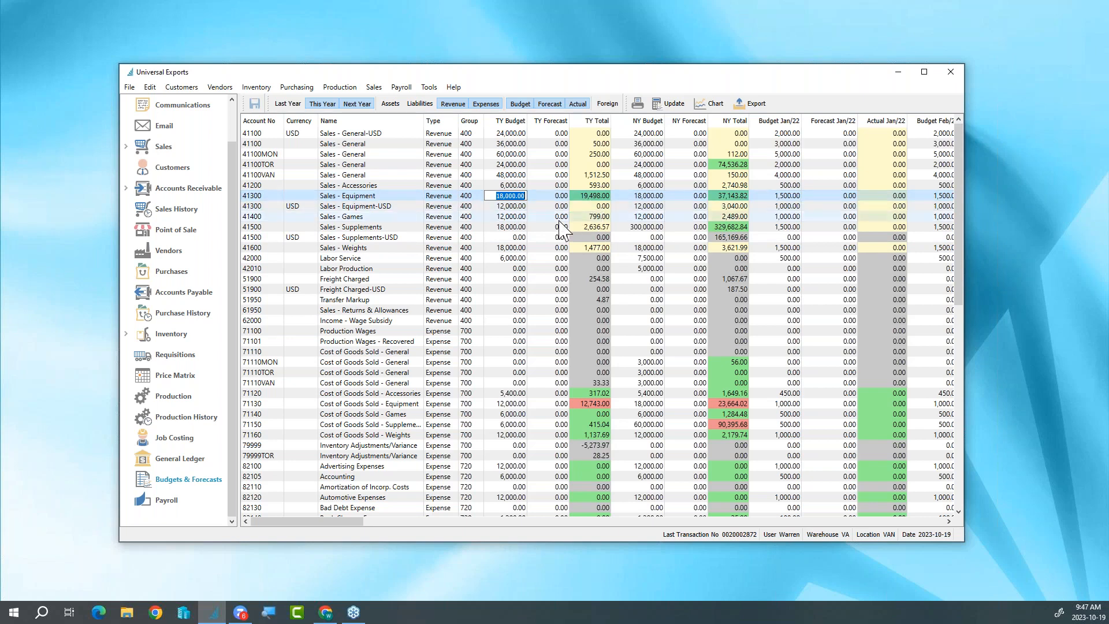
left_click(512, 216)
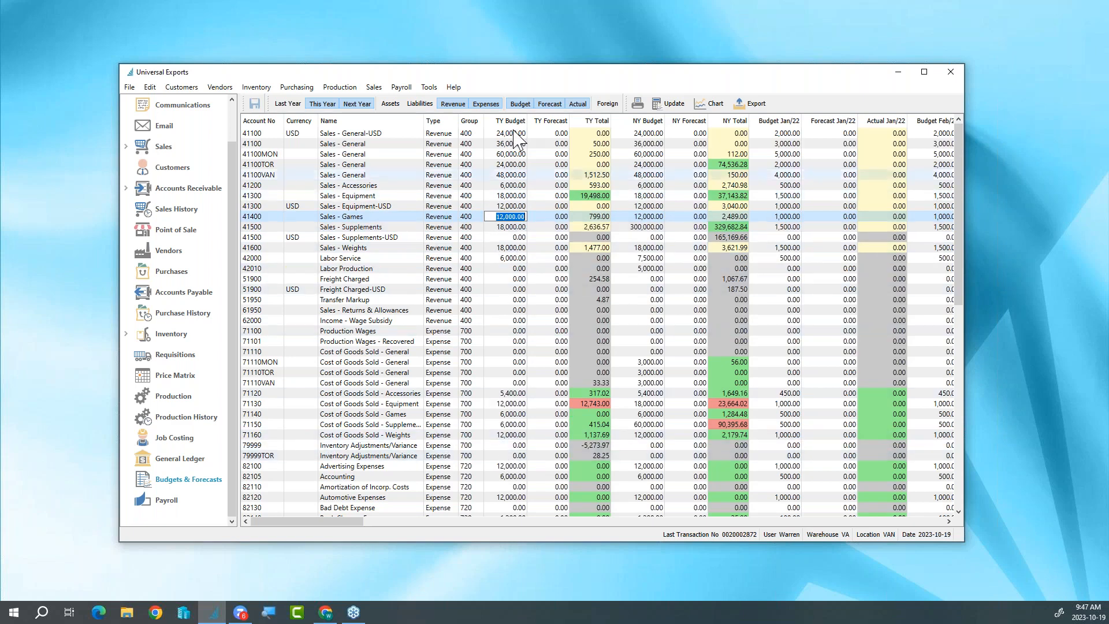
- Hide the revenue accounts, set next year's budget for Cost of Goods Sold - Equipment to 24000, and save the budgets
left_click(450, 106)
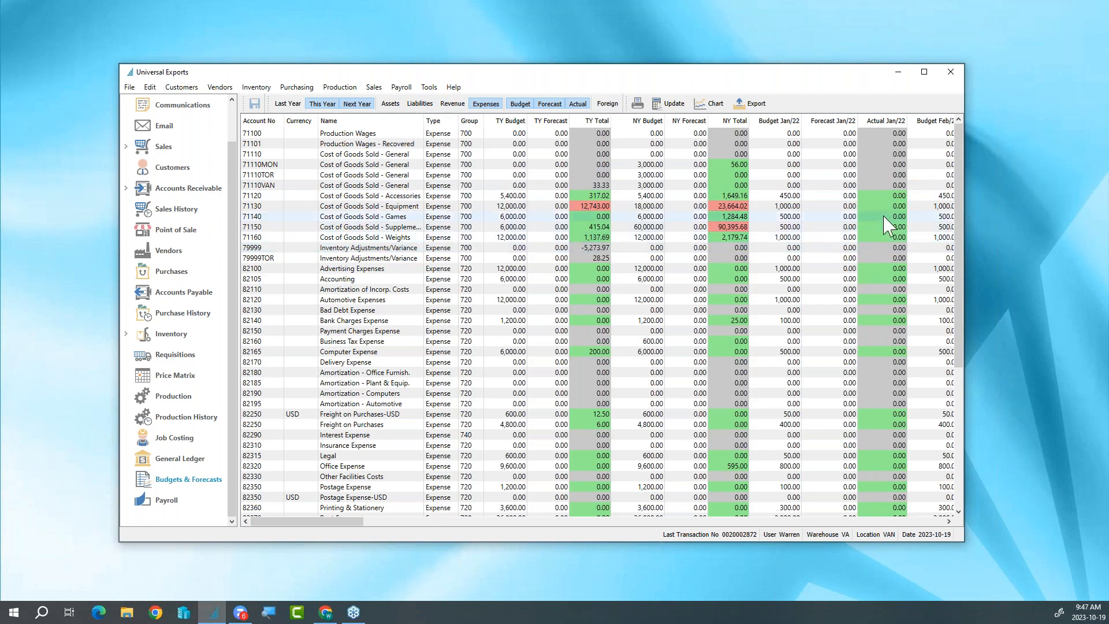
left_click(646, 206)
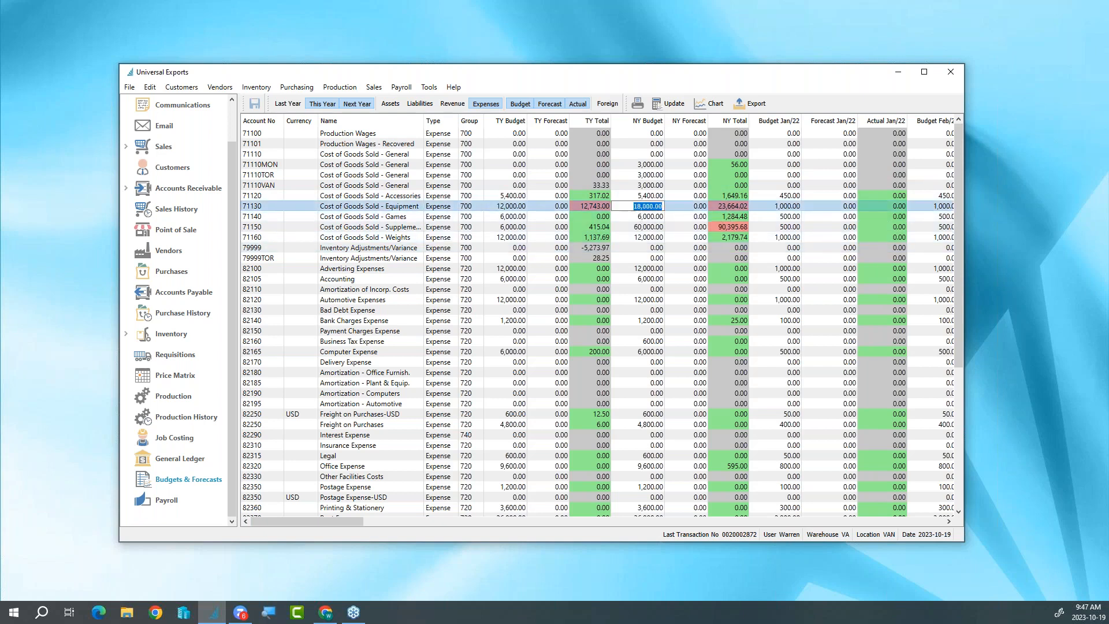
type("2400")
key("BackSpace")
key("BackSpace")
key("BackSpace")
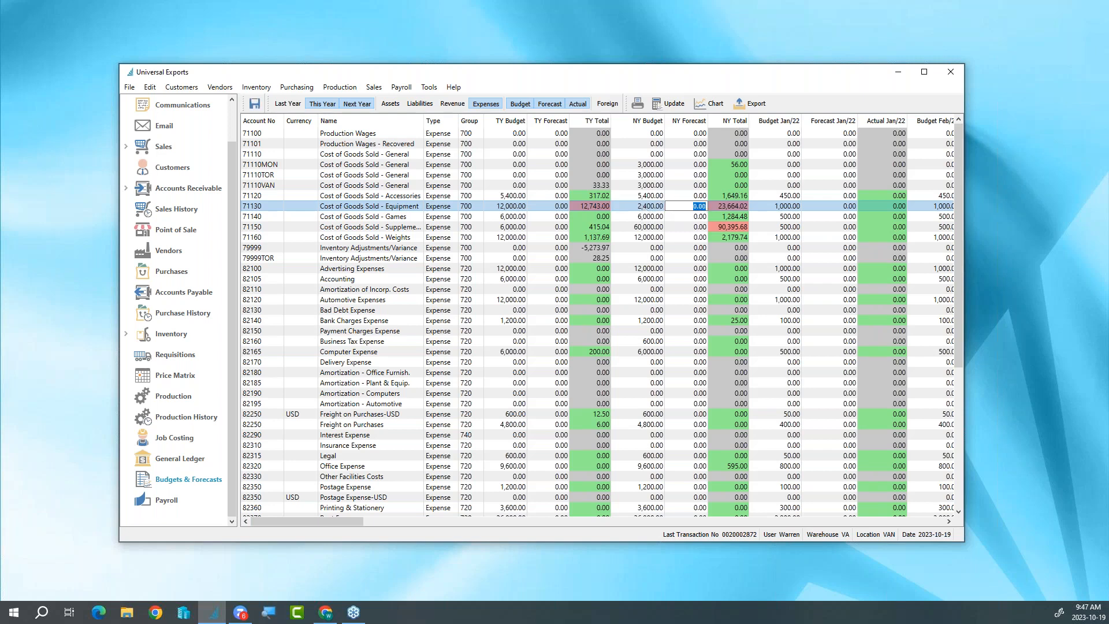
type("4000")
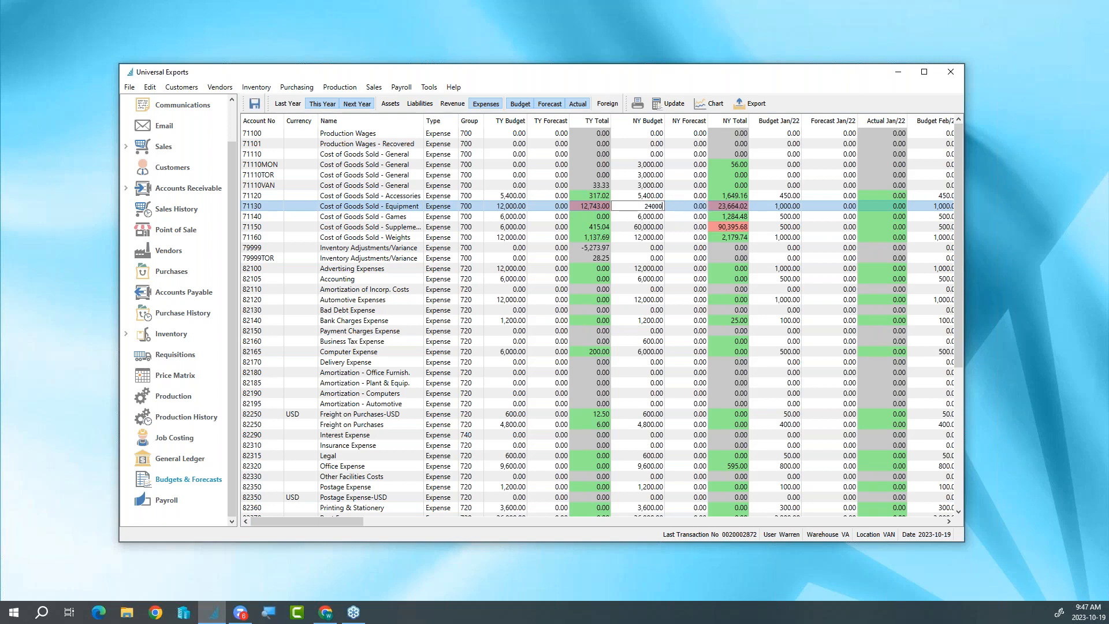
key("Tab")
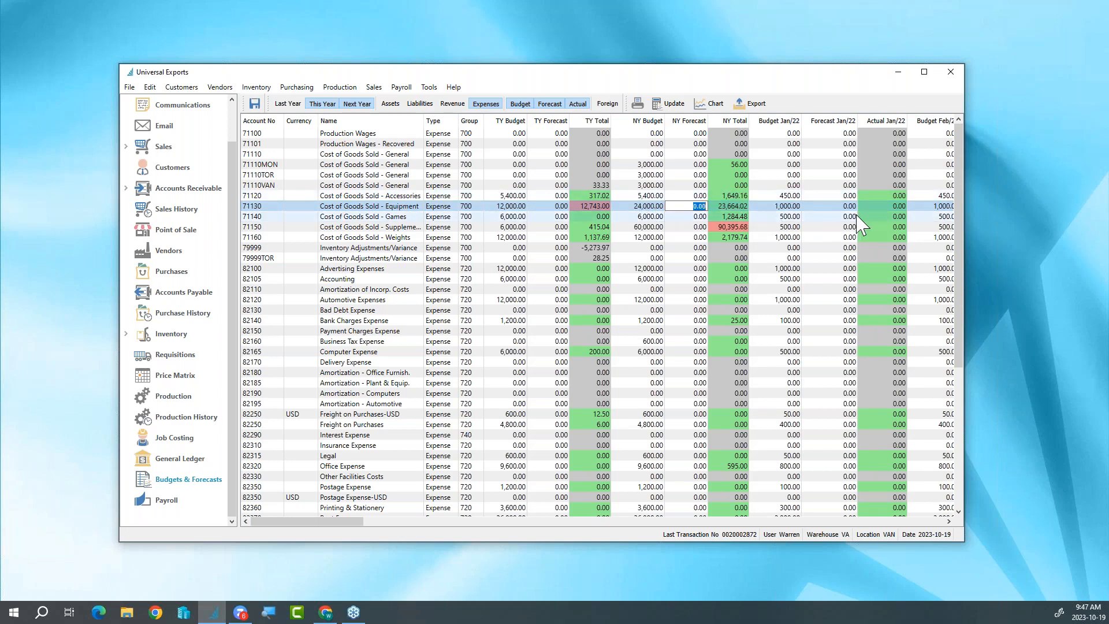
key("Tab")
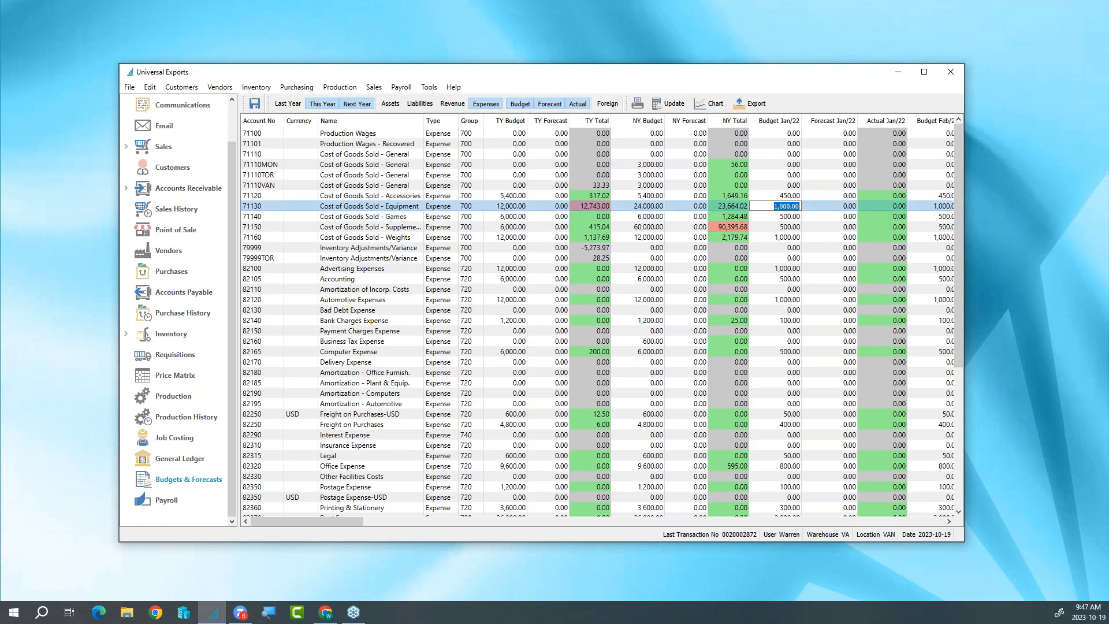
left_click(254, 103)
- Look over the payroll timecard batches, the employee list and the available payroll functions
left_click(187, 511)
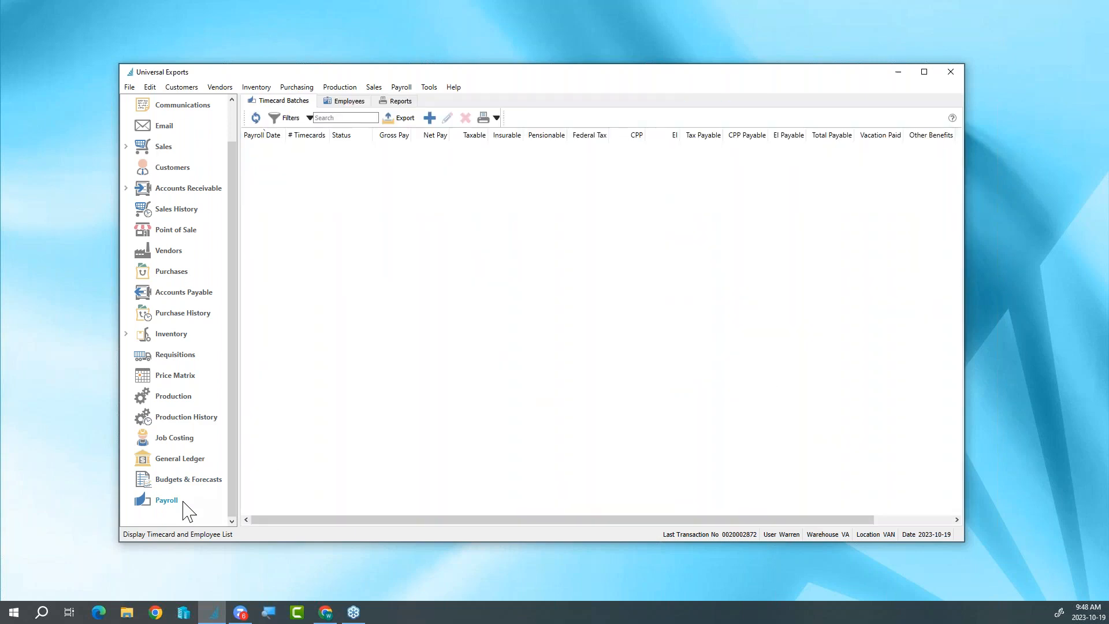
left_click(360, 104)
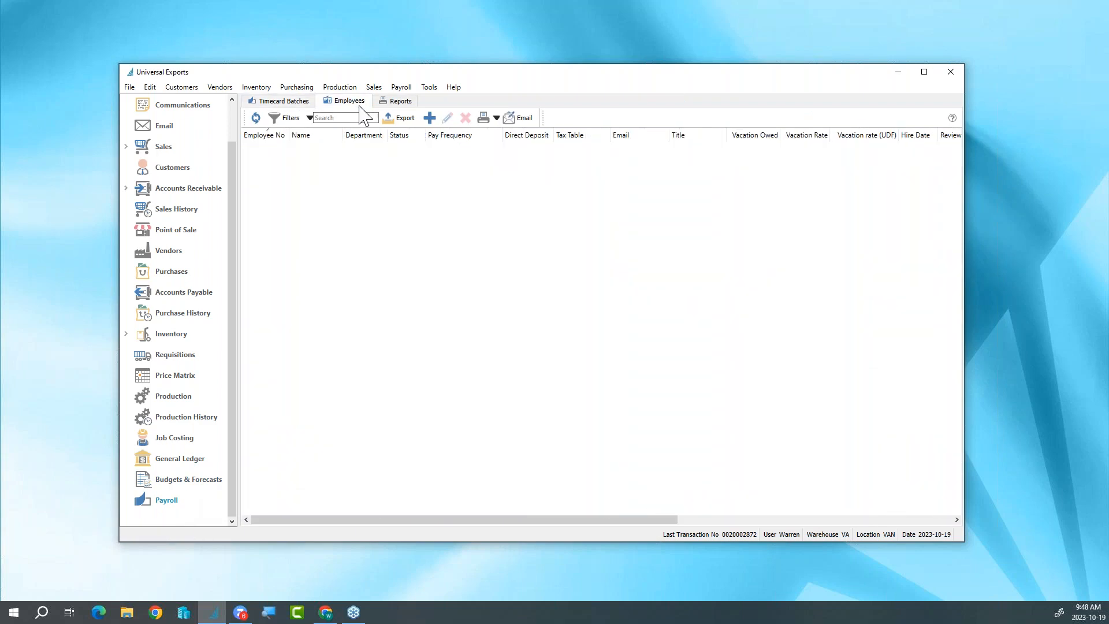
left_click(283, 101)
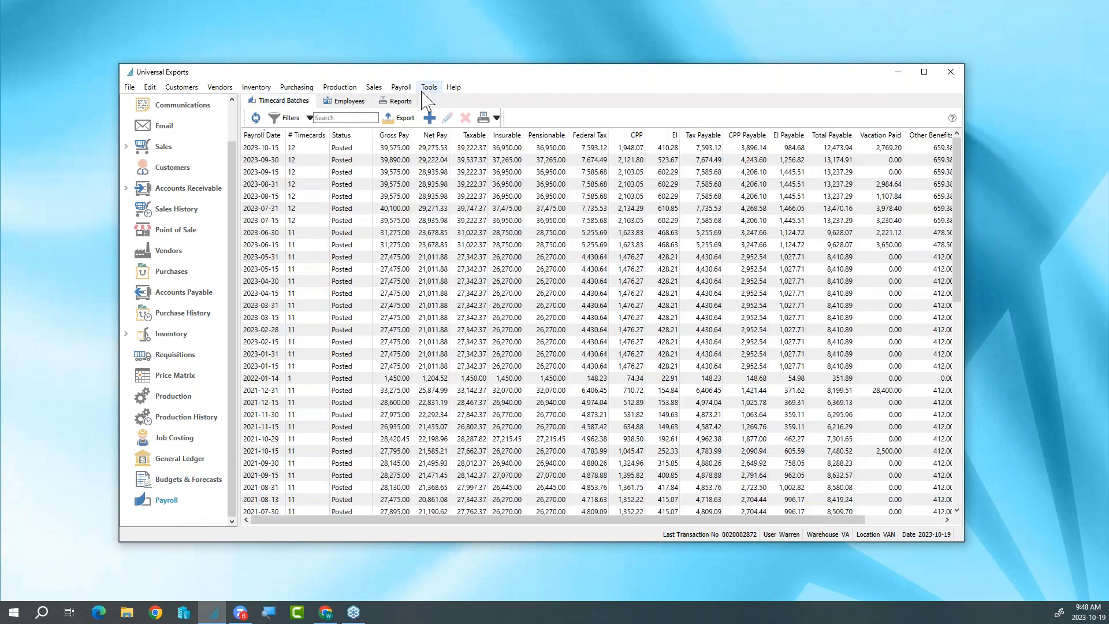
left_click(429, 88)
mouse_move(401, 87)
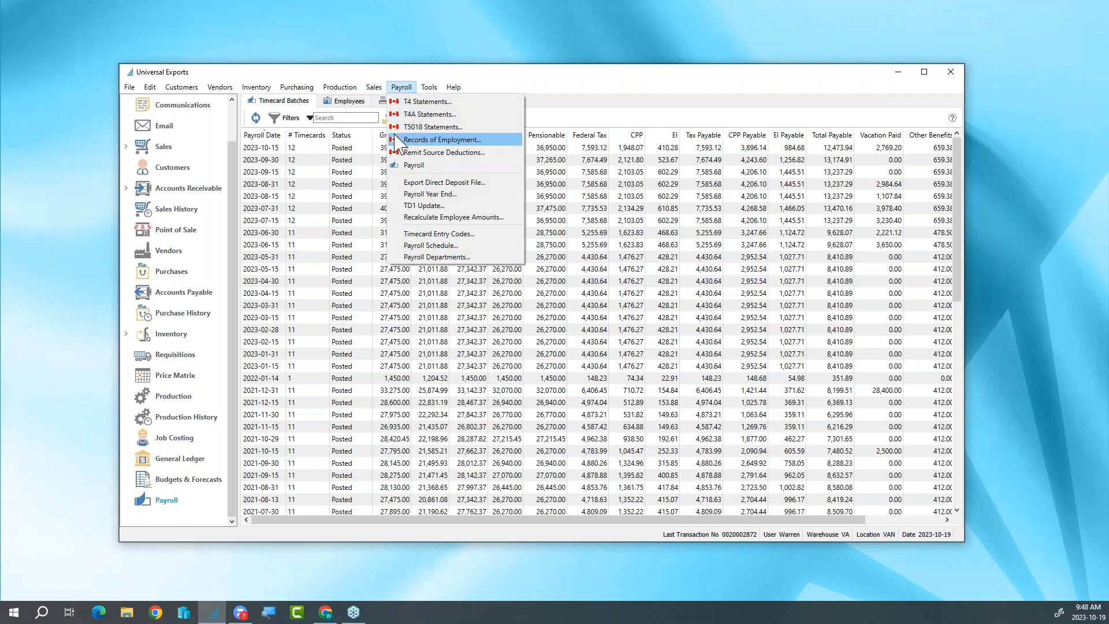
left_click(545, 85)
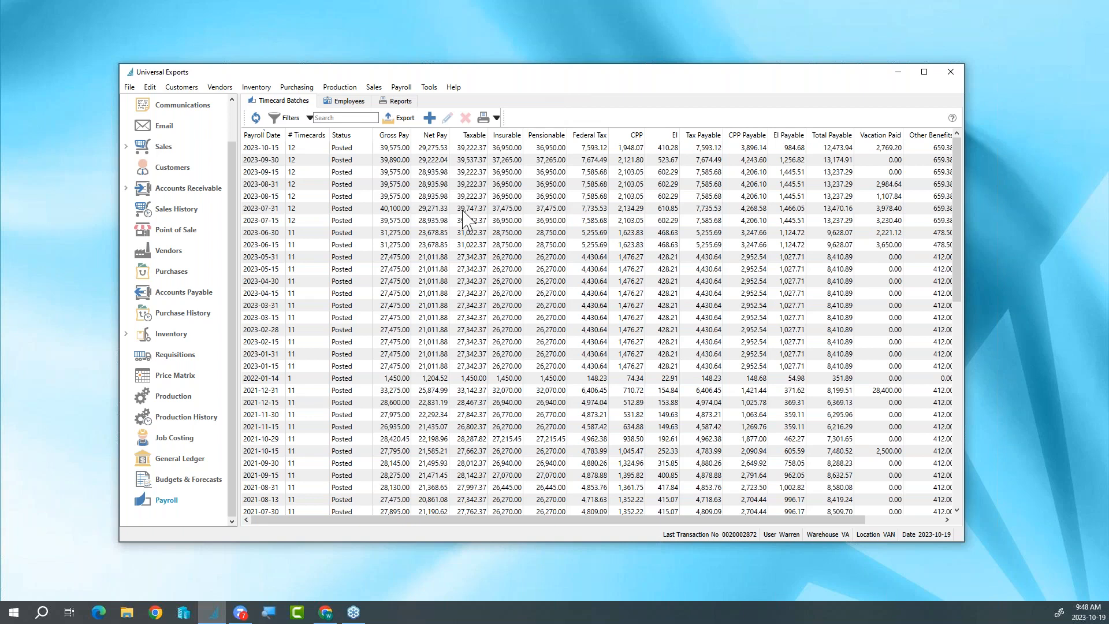
- Create a timecard batch with payroll date 2023-10-31 and add all timecards to it
left_click(429, 119)
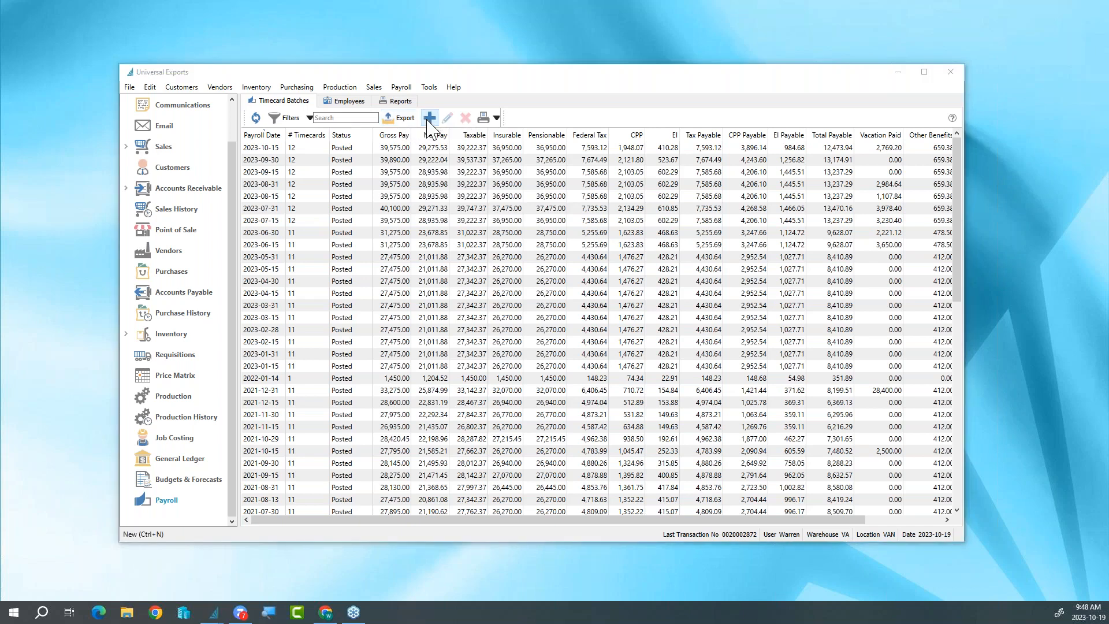
type("2023-1")
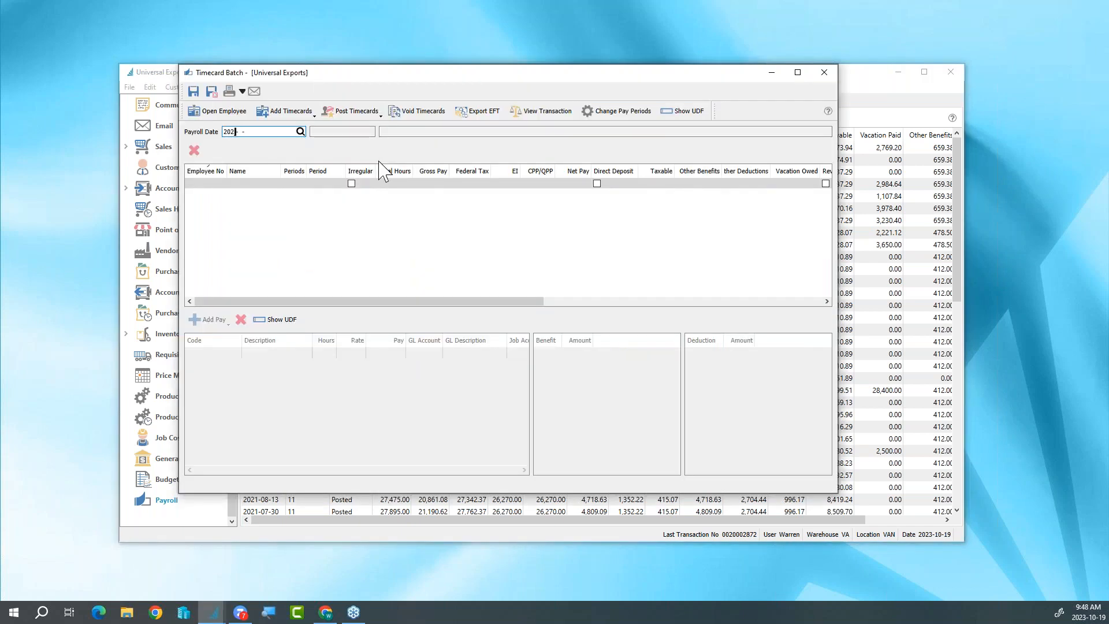
type("0-31")
key("Tab")
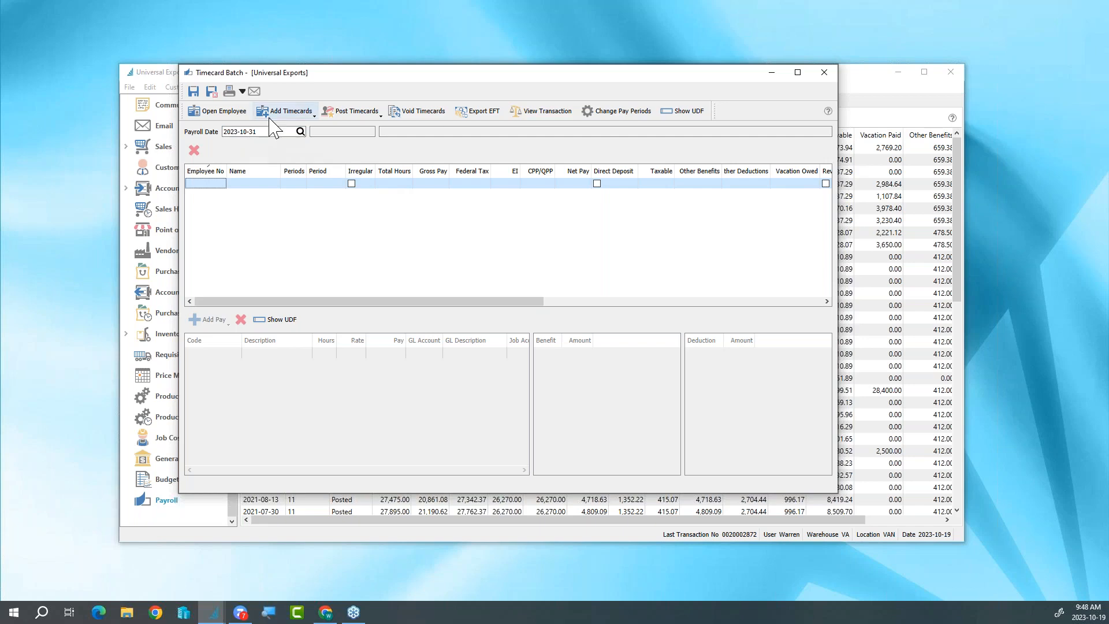
left_click(296, 112)
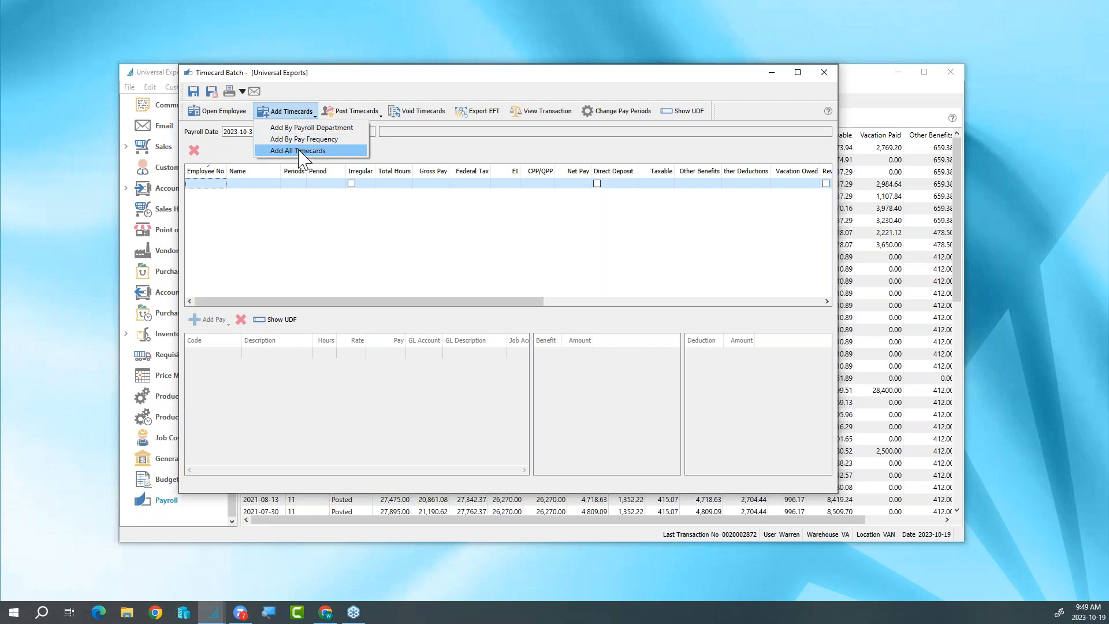
left_click(300, 150)
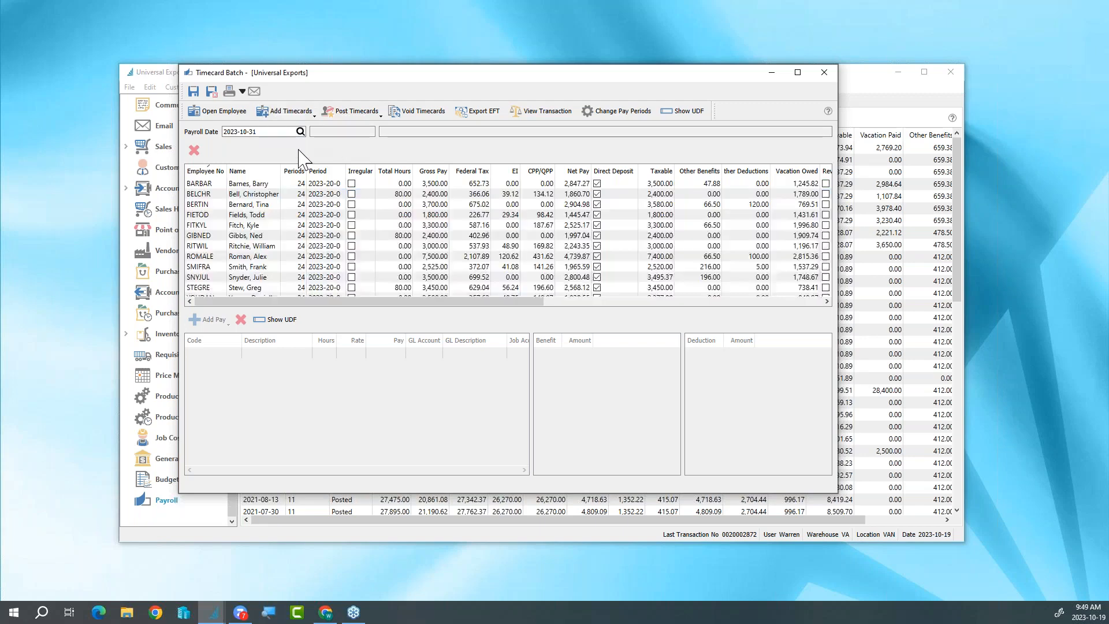
- Compare the pay lines, benefits and deductions of the second and third listed employees' timecards
left_click(228, 203)
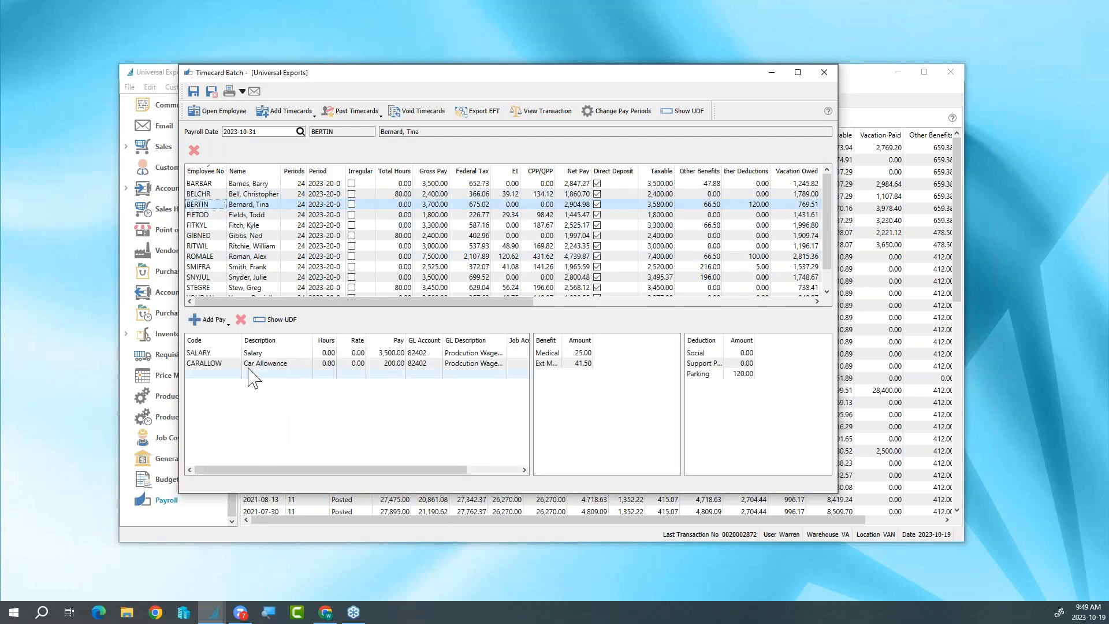
left_click(254, 194)
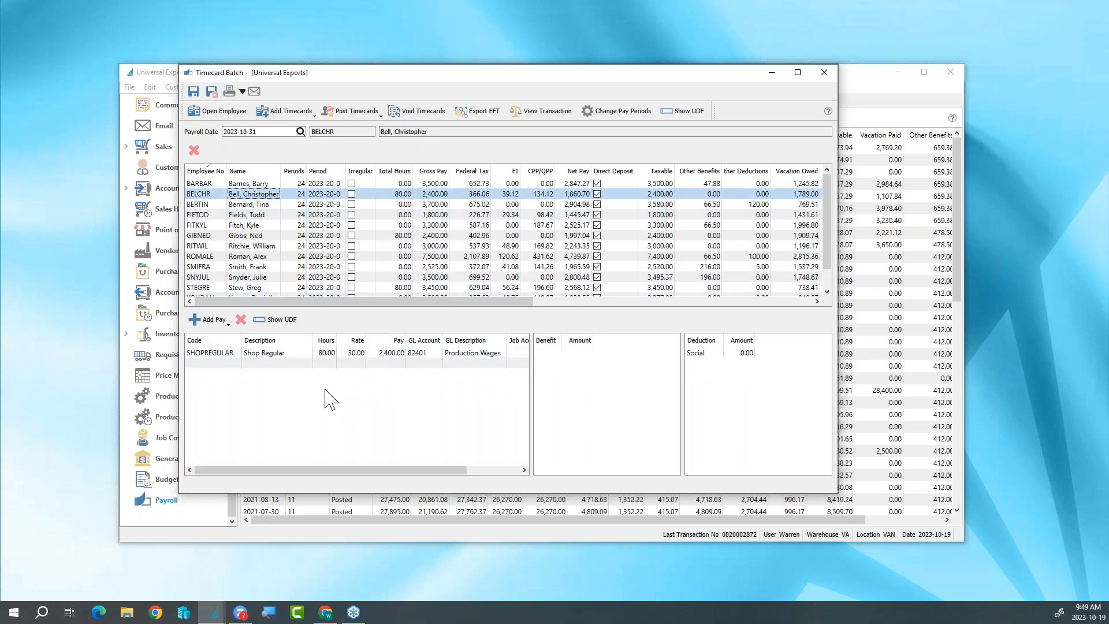
left_click(257, 204)
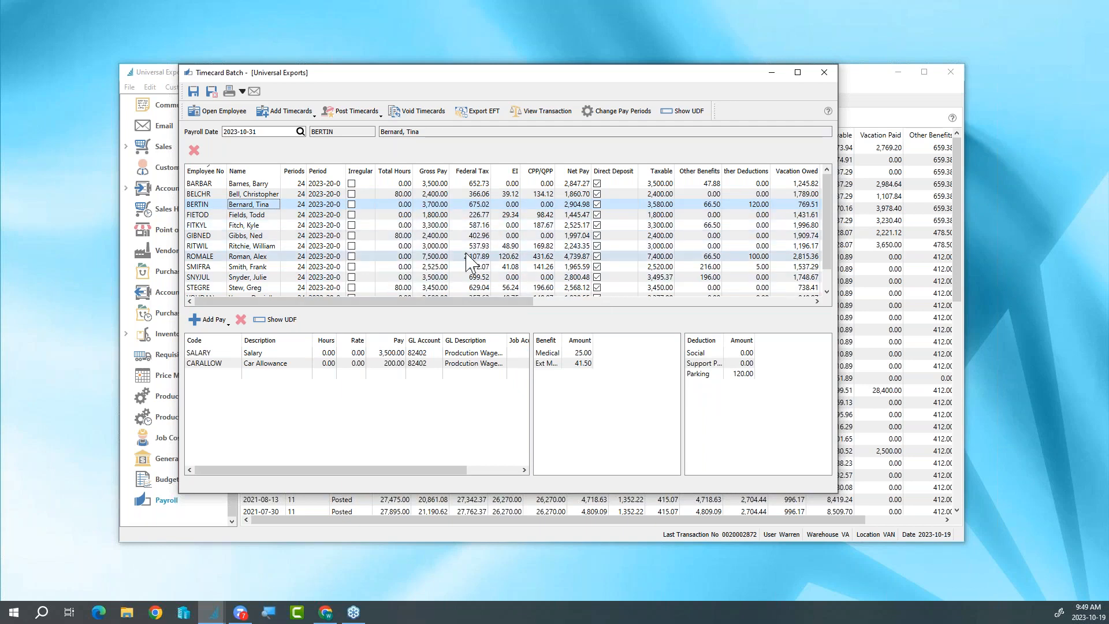
- Add a Shop Overtime pay line of 10 hours to the second listed employee's timecard
left_click(234, 194)
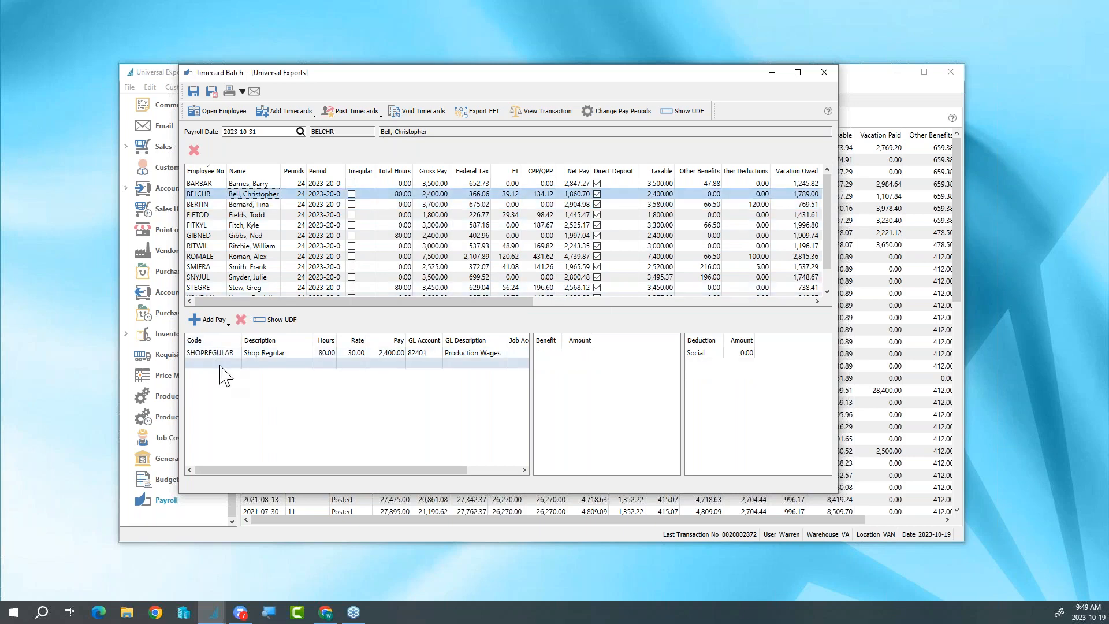
left_click(215, 320)
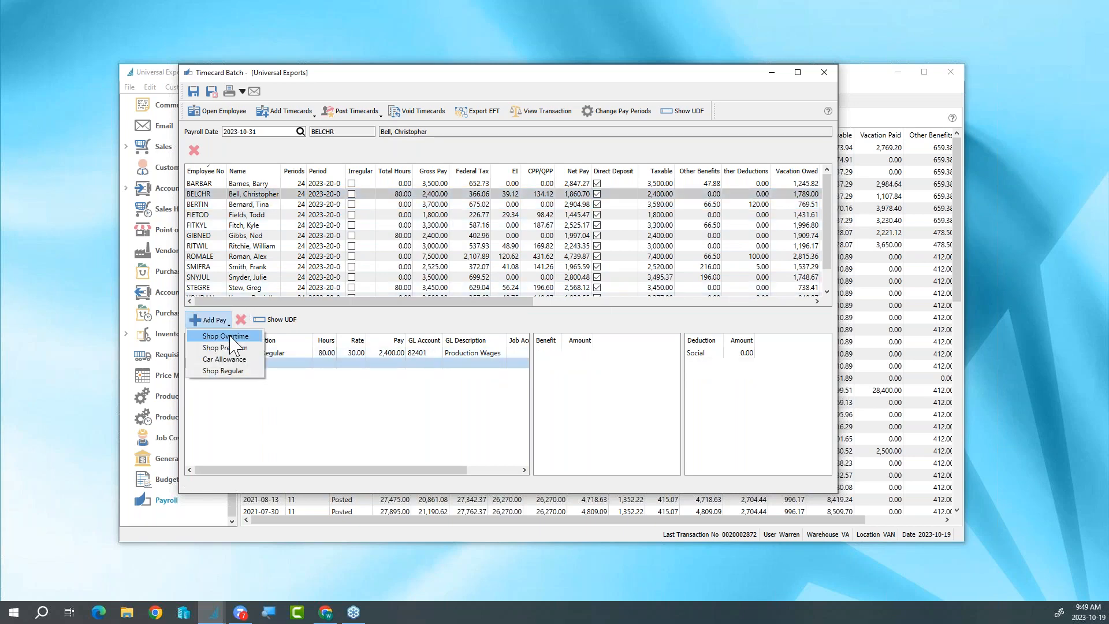
left_click(231, 337)
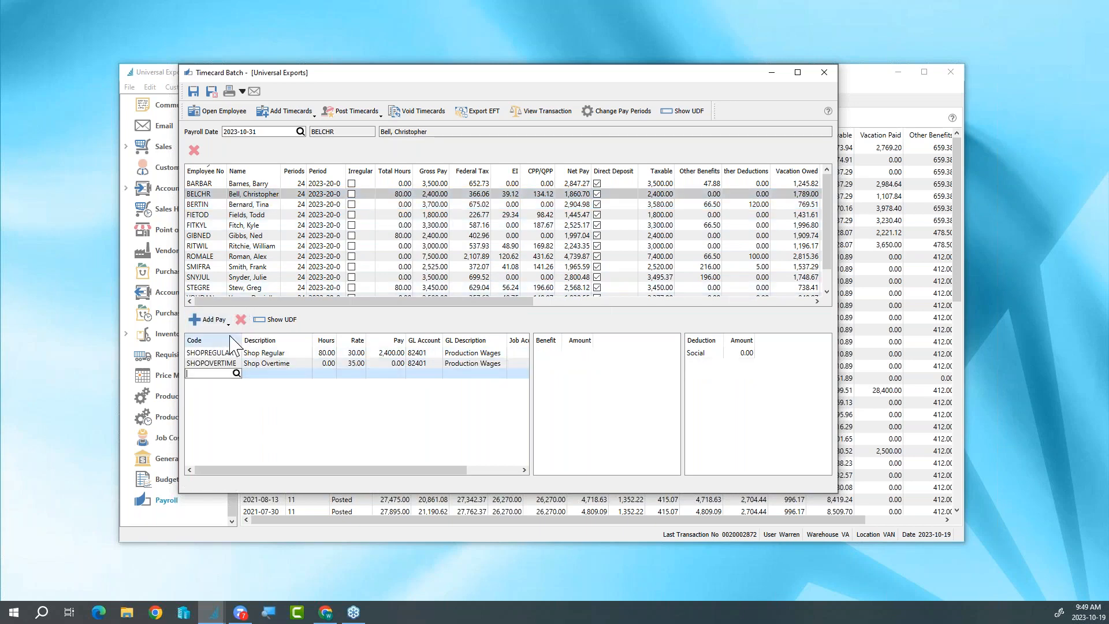
left_click(328, 364)
type("10")
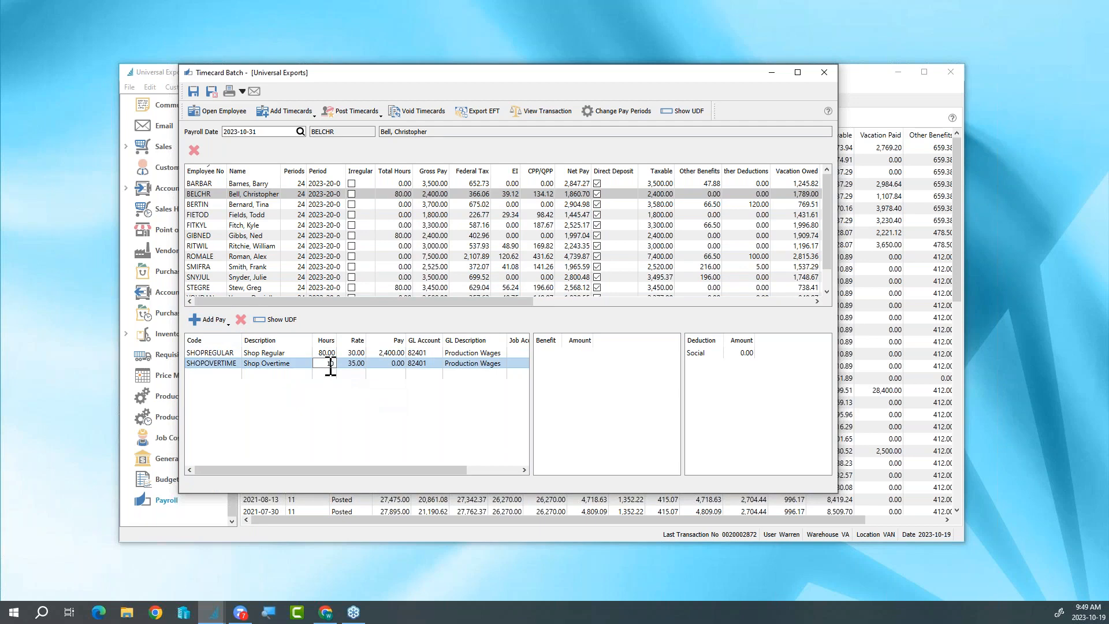
key("Tab")
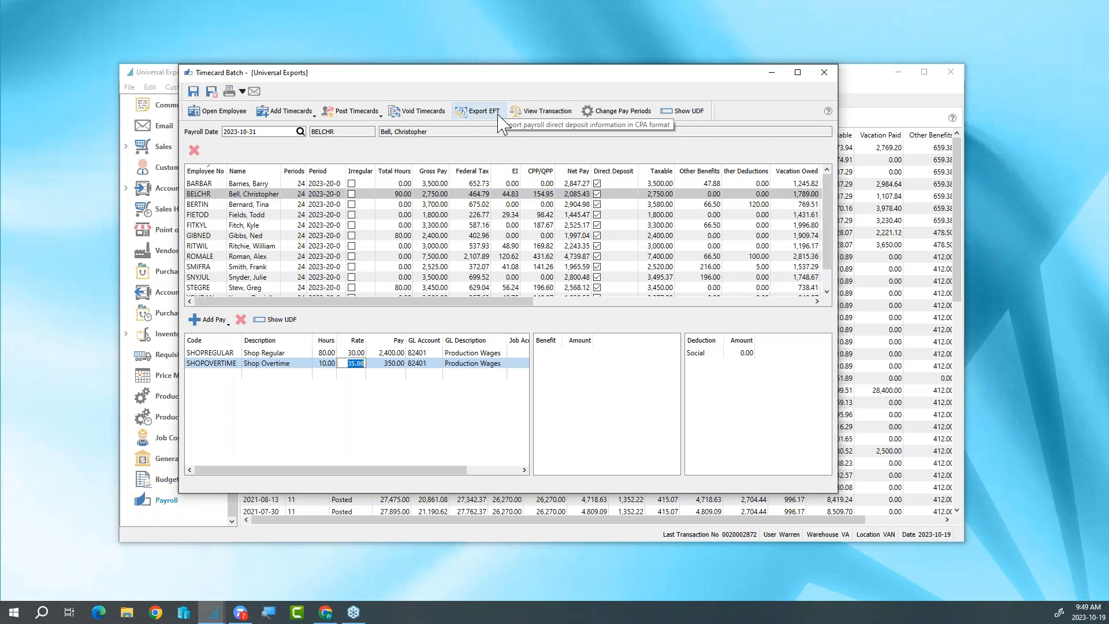
- Post all timecards in the batch, cancel the payroll report output without printing or emailing, and close the batch
left_click(333, 111)
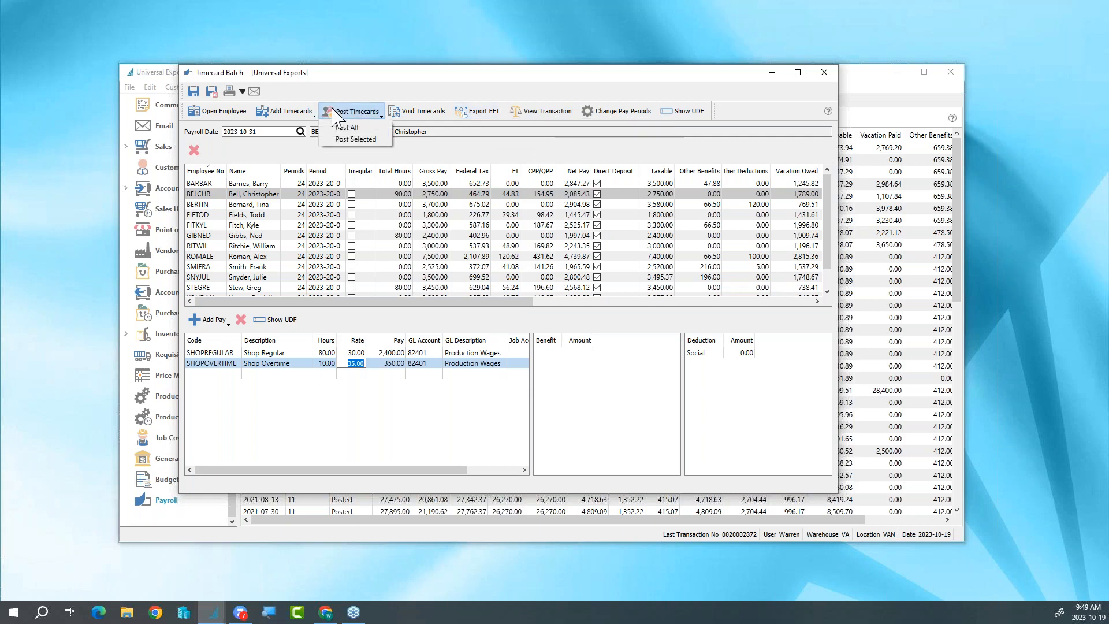
left_click(345, 138)
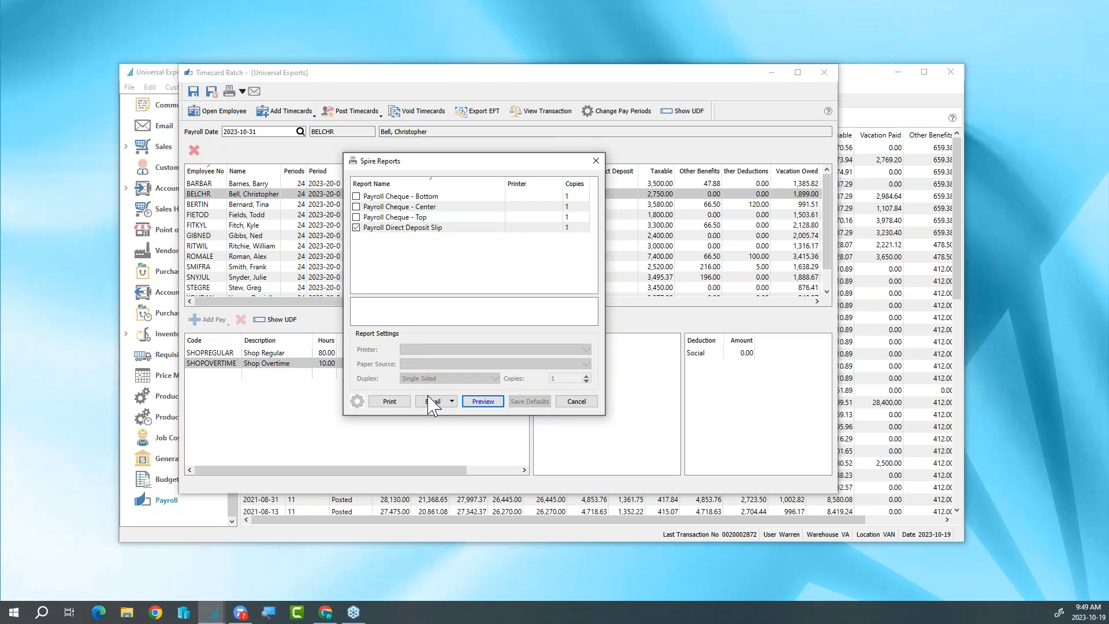
left_click(453, 401)
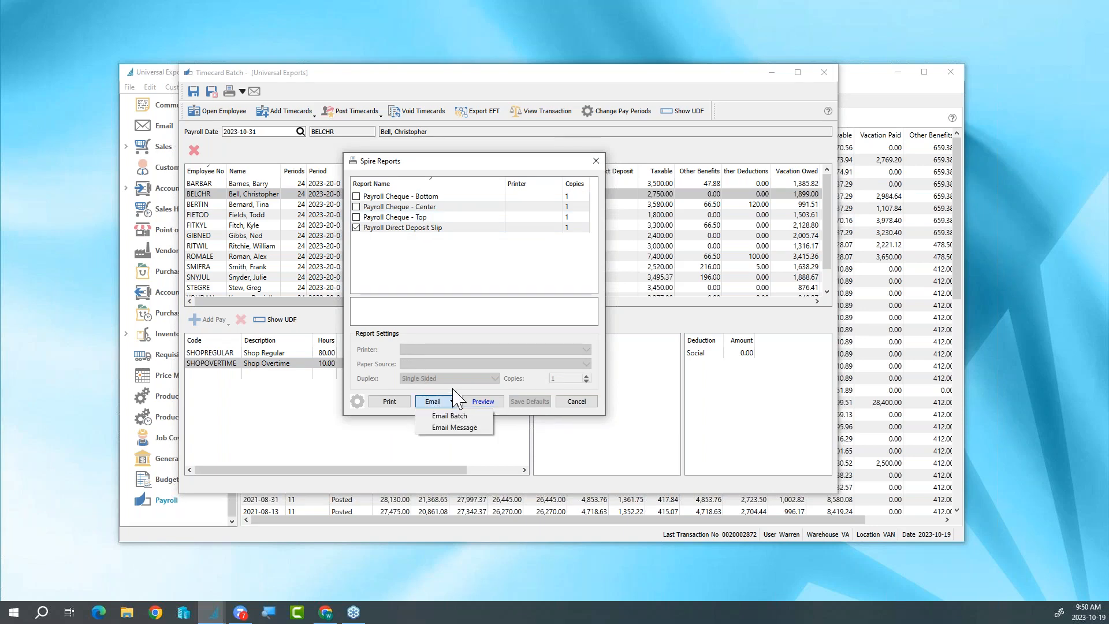
left_click(580, 403)
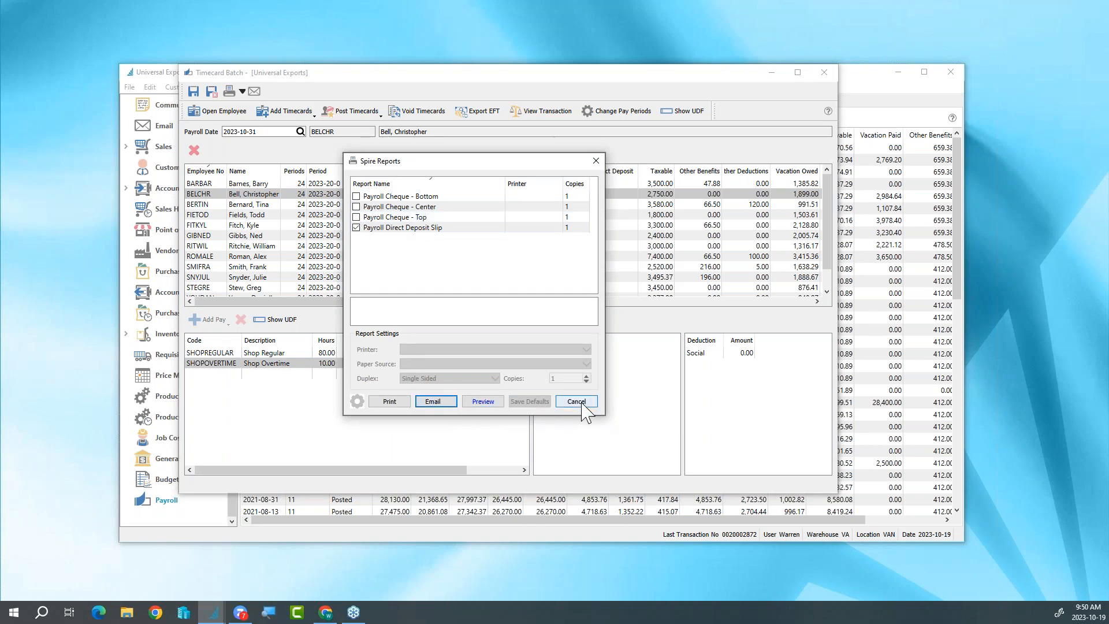
left_click(578, 403)
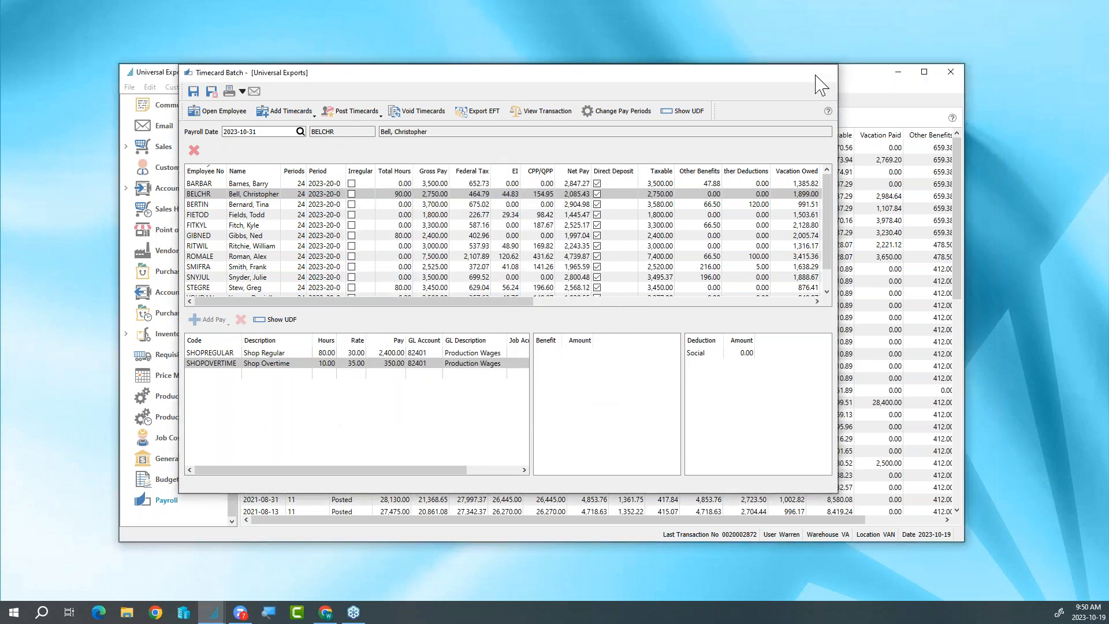
left_click(817, 76)
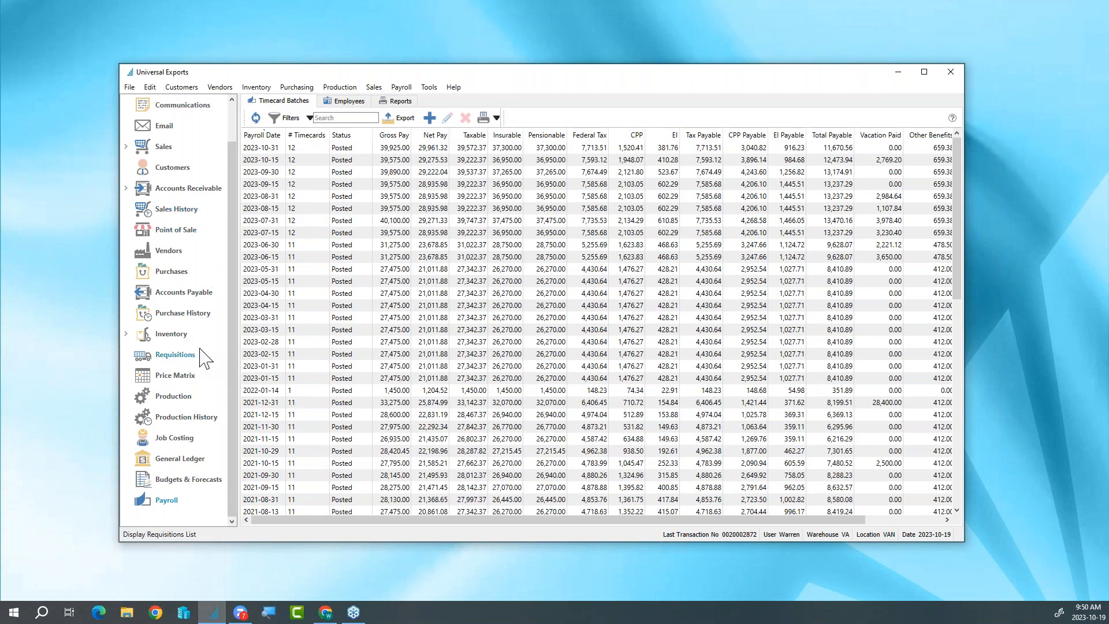
- Open the Payroll Ledger report settings
left_click(393, 103)
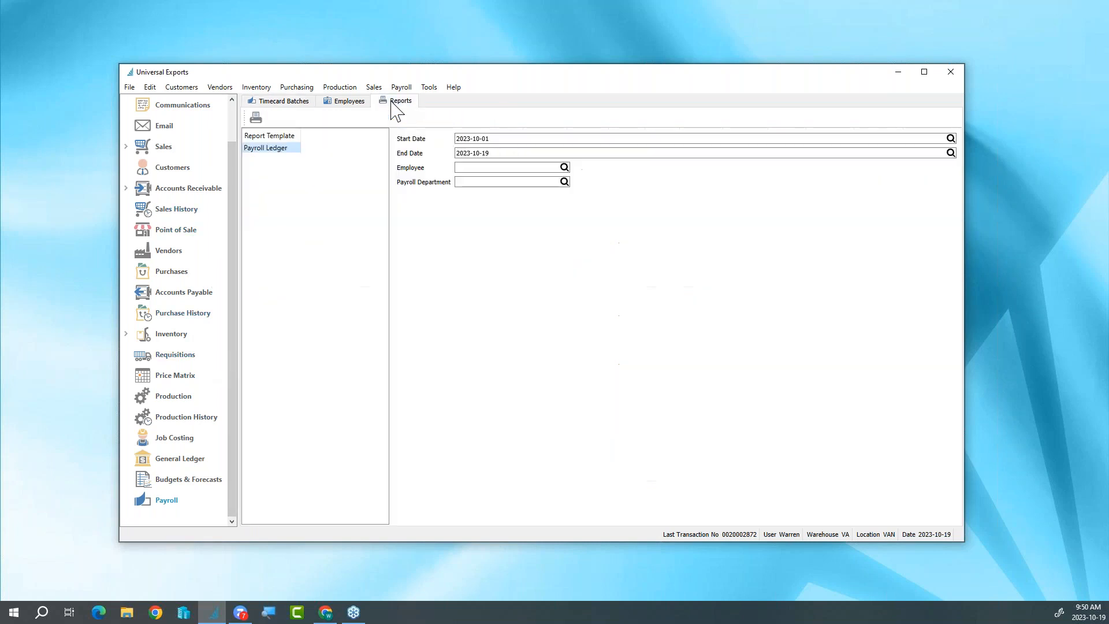